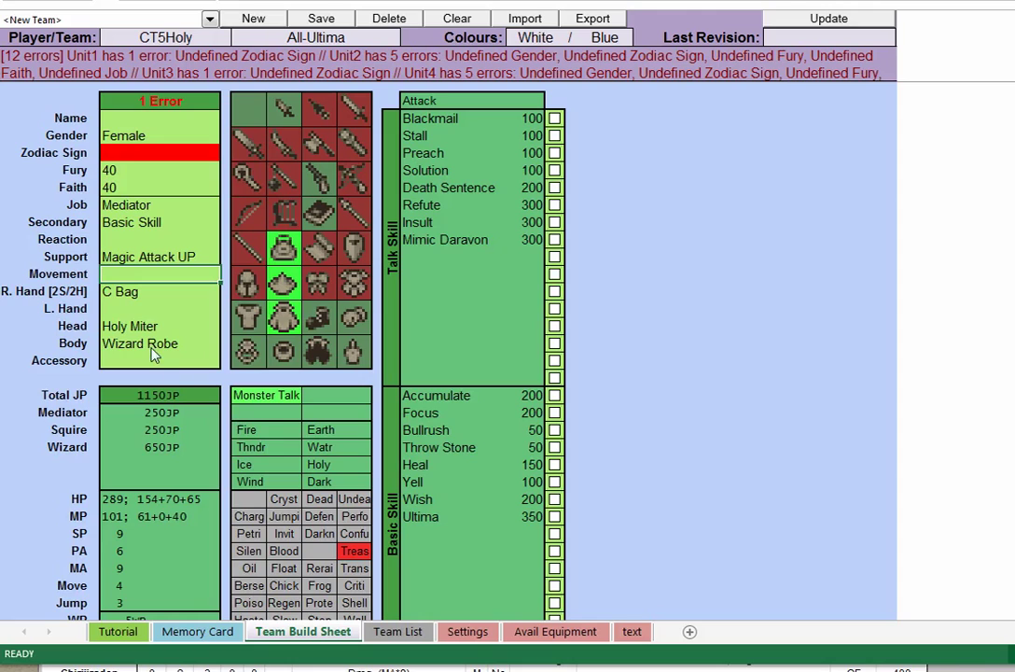
# Review the ability setups, JP costs and stats of the Mediator and Wizard units on the team build sheet
pyautogui.scroll(-5, 166, 384)
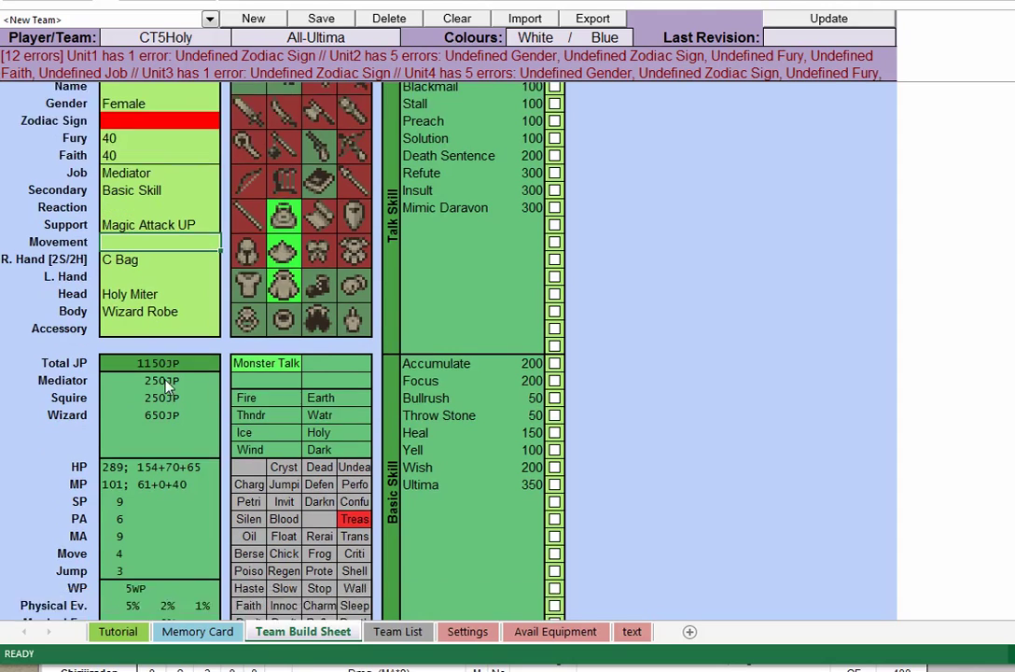
pyautogui.scroll(3, 149, 350)
pyautogui.scroll(2, 172, 420)
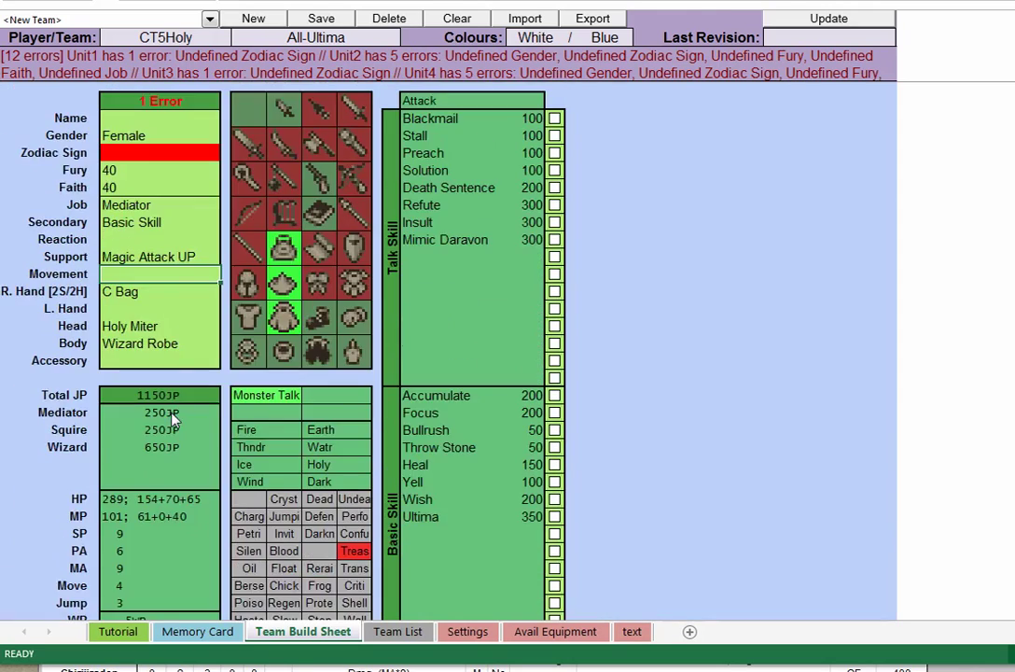
pyautogui.scroll(-3, 173, 420)
pyautogui.scroll(2, 173, 420)
pyautogui.scroll(-1, 172, 420)
pyautogui.scroll(1, 173, 420)
pyautogui.scroll(-14, 173, 420)
pyautogui.scroll(-8, 173, 420)
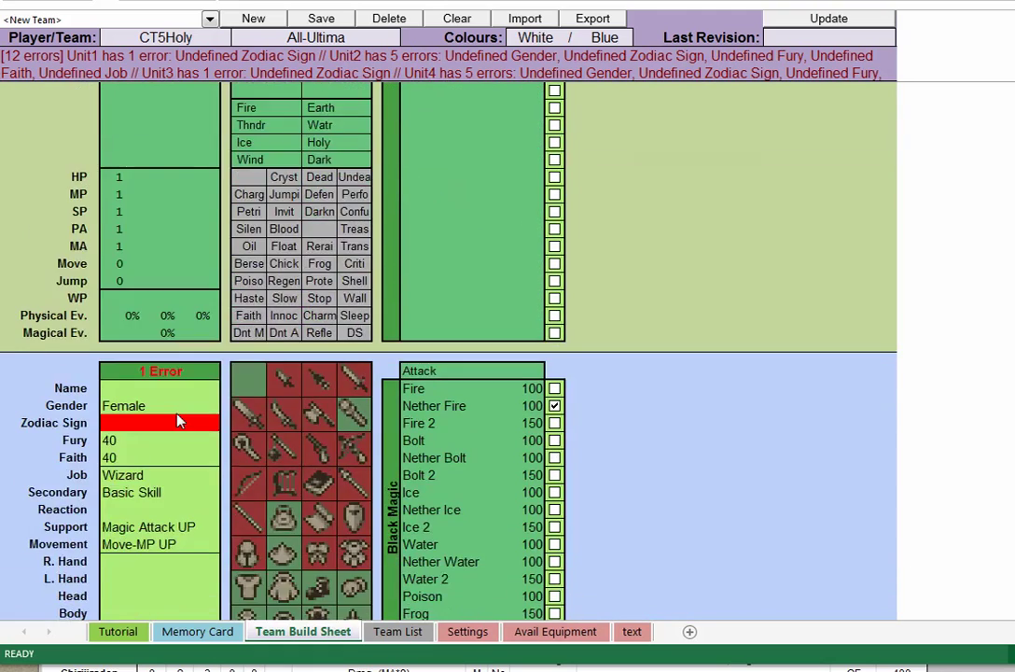
pyautogui.scroll(-1, 179, 422)
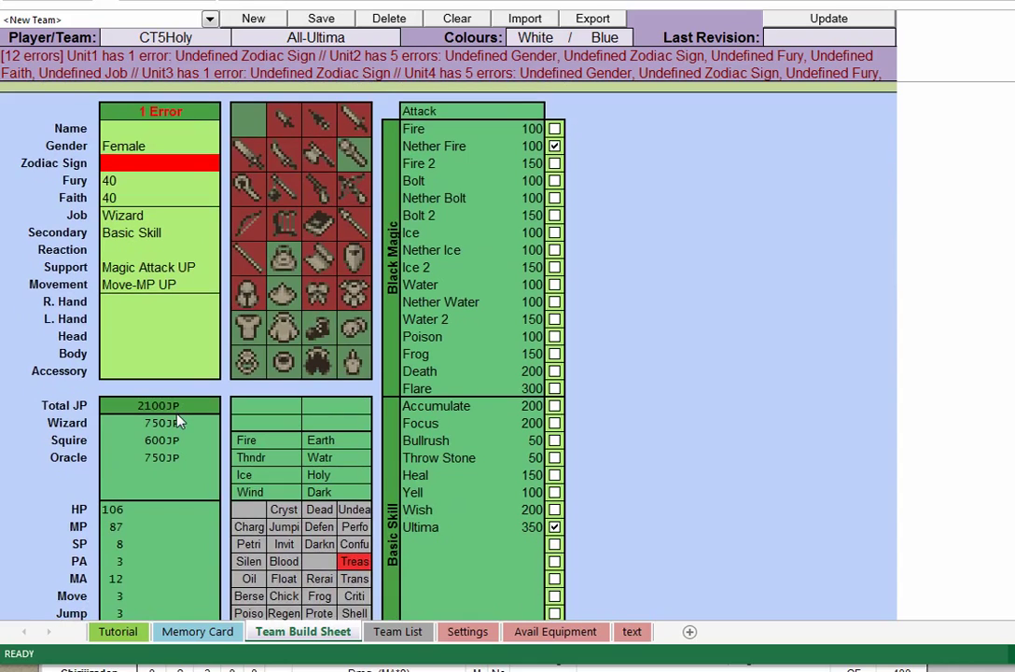
pyautogui.scroll(-3, 179, 422)
pyautogui.scroll(2, 180, 422)
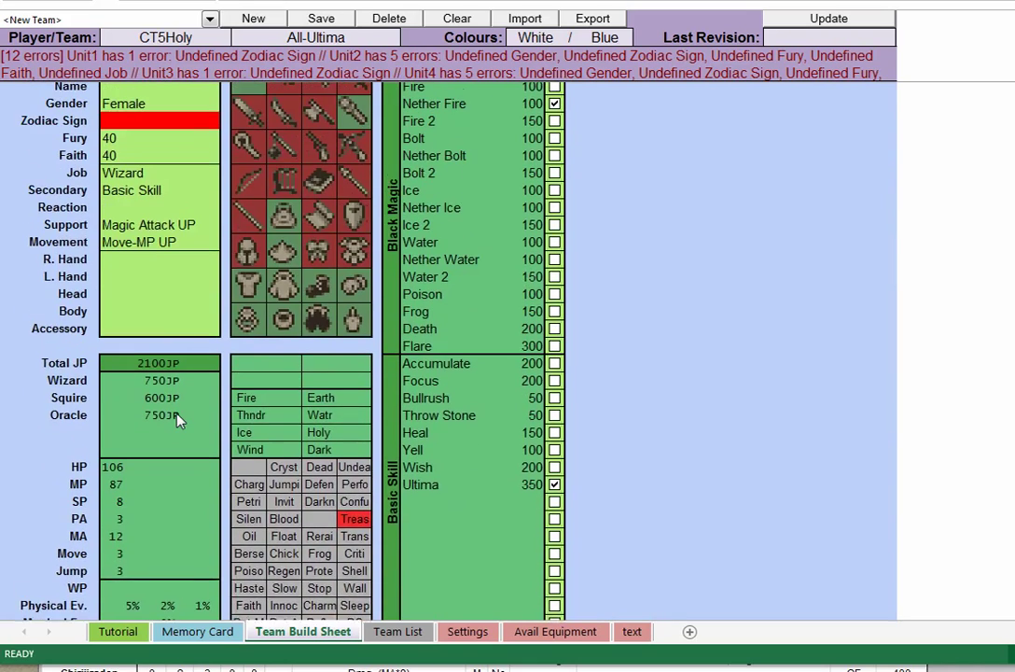
pyautogui.scroll(2, 179, 421)
pyautogui.scroll(-2, 179, 422)
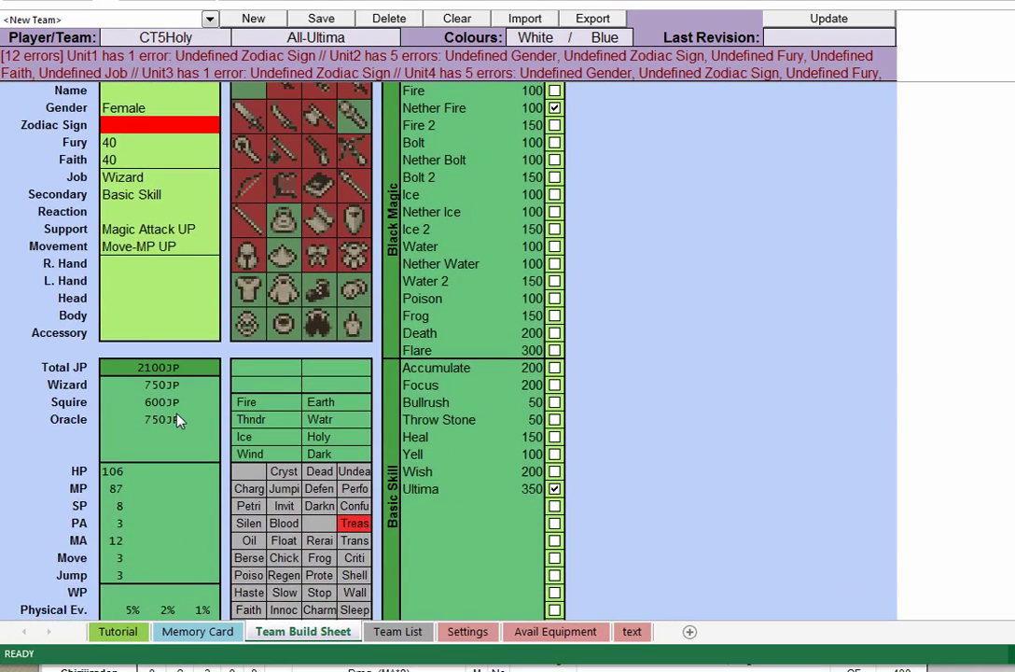
pyautogui.scroll(1, 179, 422)
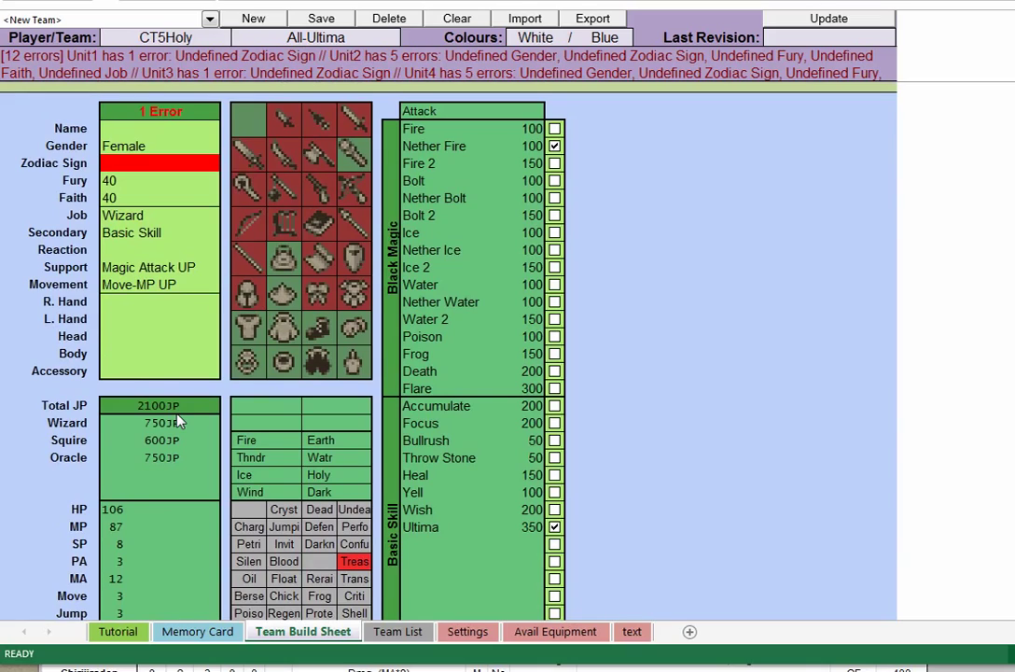
# Equip the Wizard unit with a Wizard Rod in the right hand
pyautogui.click(167, 305)
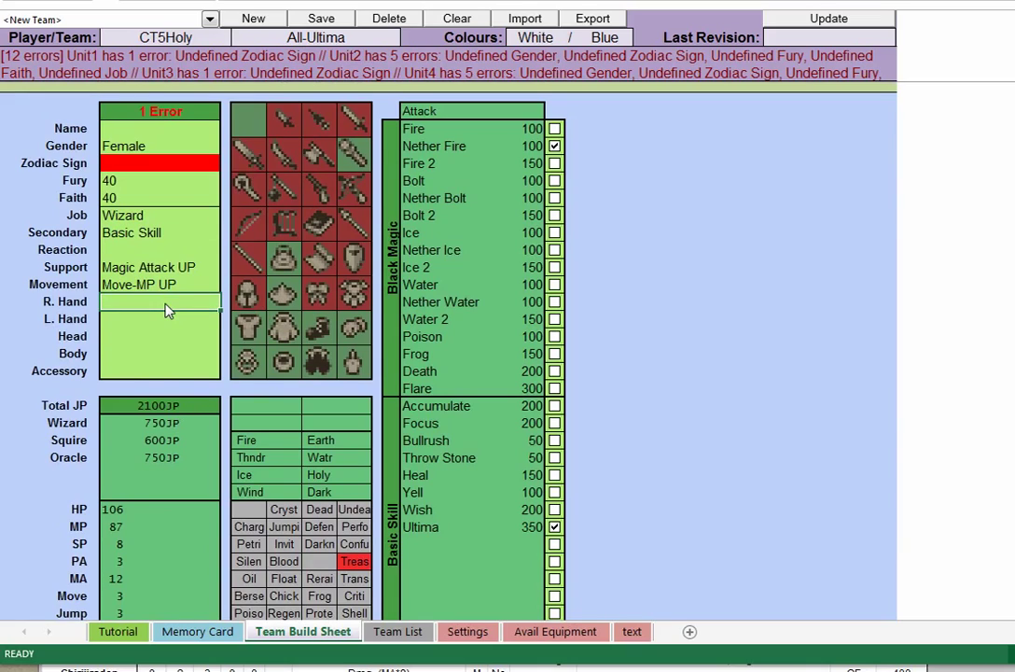
pyautogui.write('Wiz')
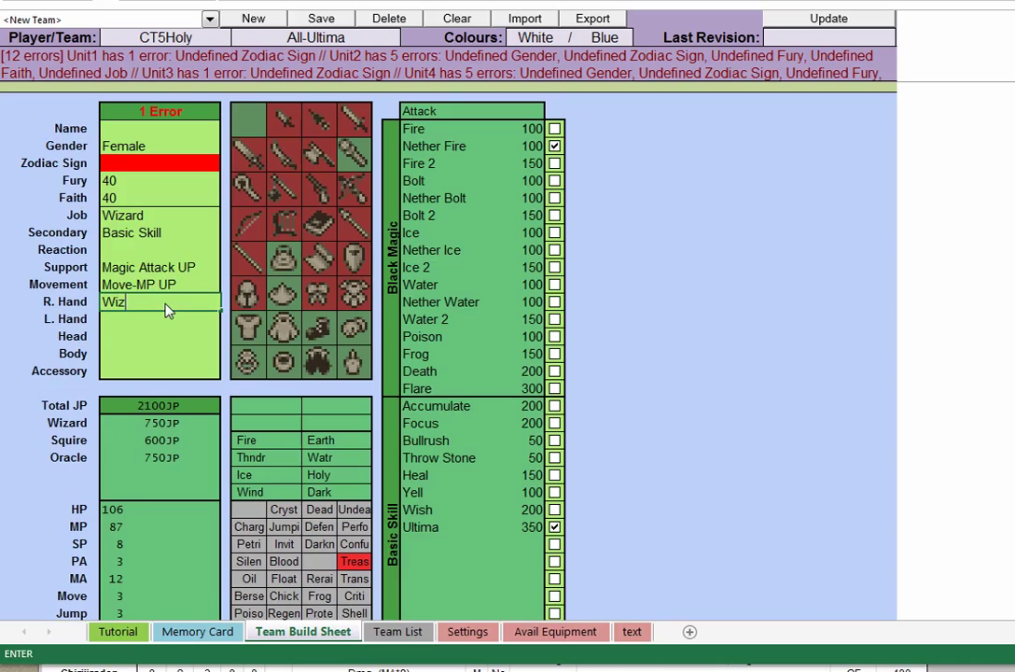
pyautogui.write('ard Rod')
pyautogui.press('Return')
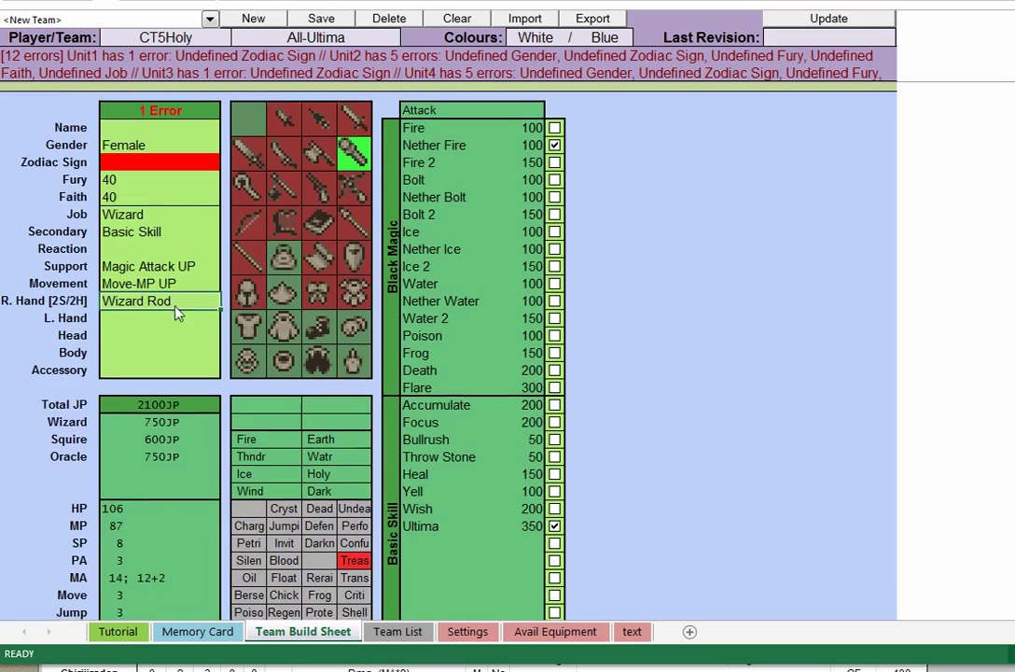
# Compare the Mediator unit's equipment and stats with those of the Wizard unit
pyautogui.scroll(-6, 174, 315)
pyautogui.scroll(4, 177, 313)
pyautogui.scroll(5, 177, 313)
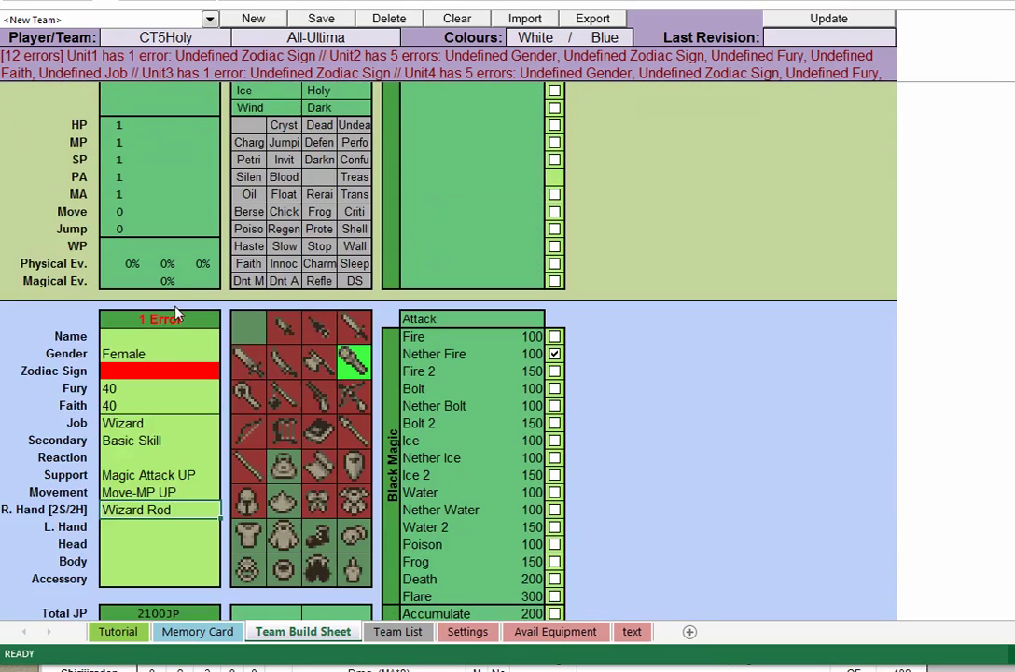
pyautogui.scroll(12, 174, 312)
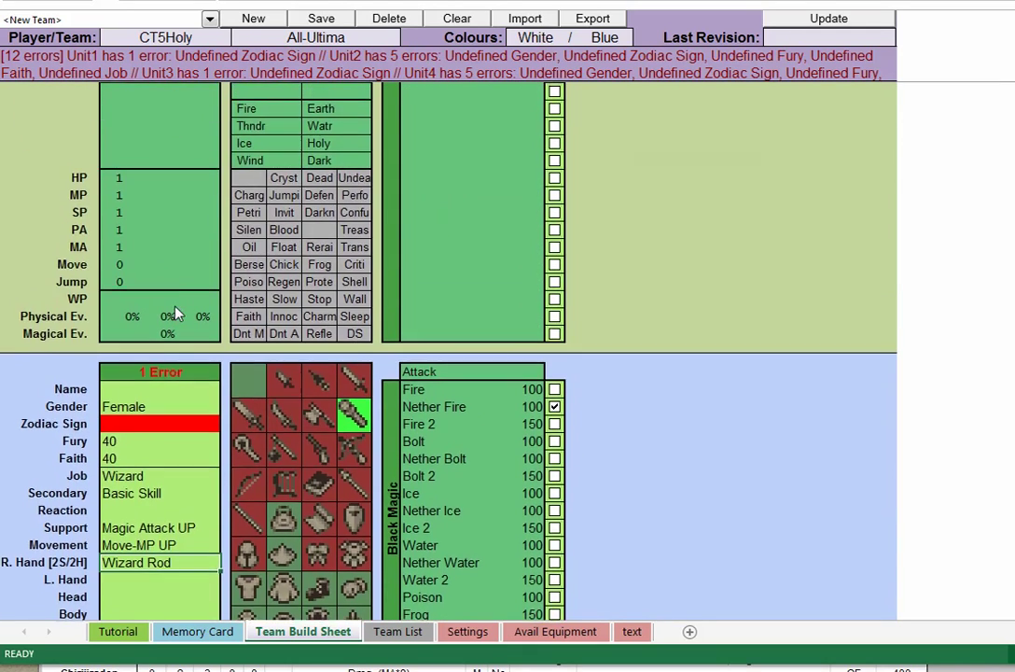
pyautogui.scroll(-15, 175, 314)
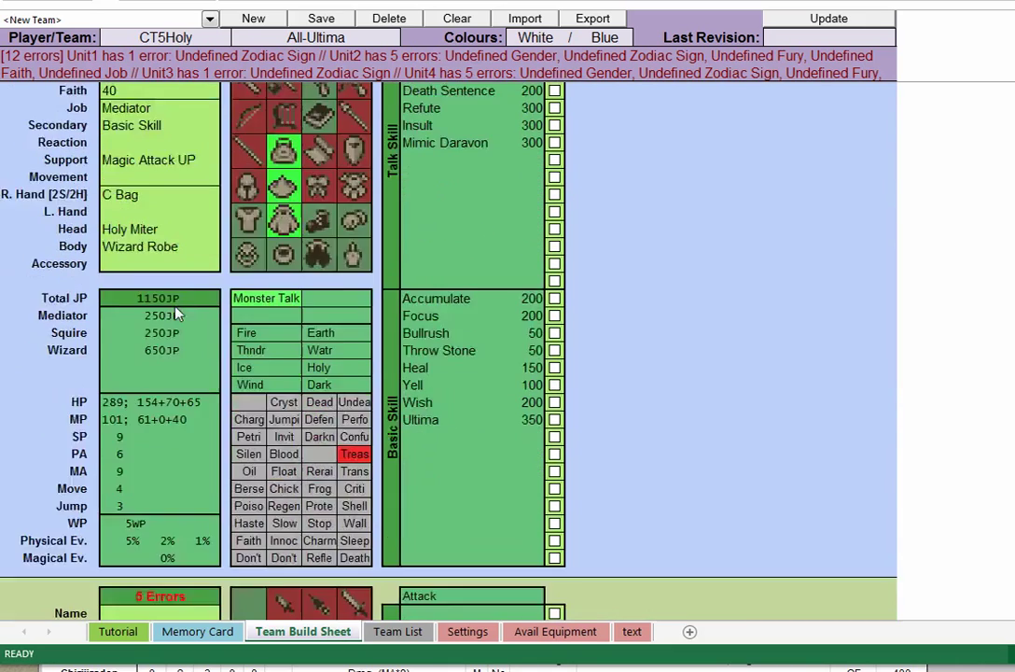
pyautogui.scroll(15, 175, 315)
pyautogui.scroll(-5, 174, 315)
pyautogui.scroll(-8, 178, 313)
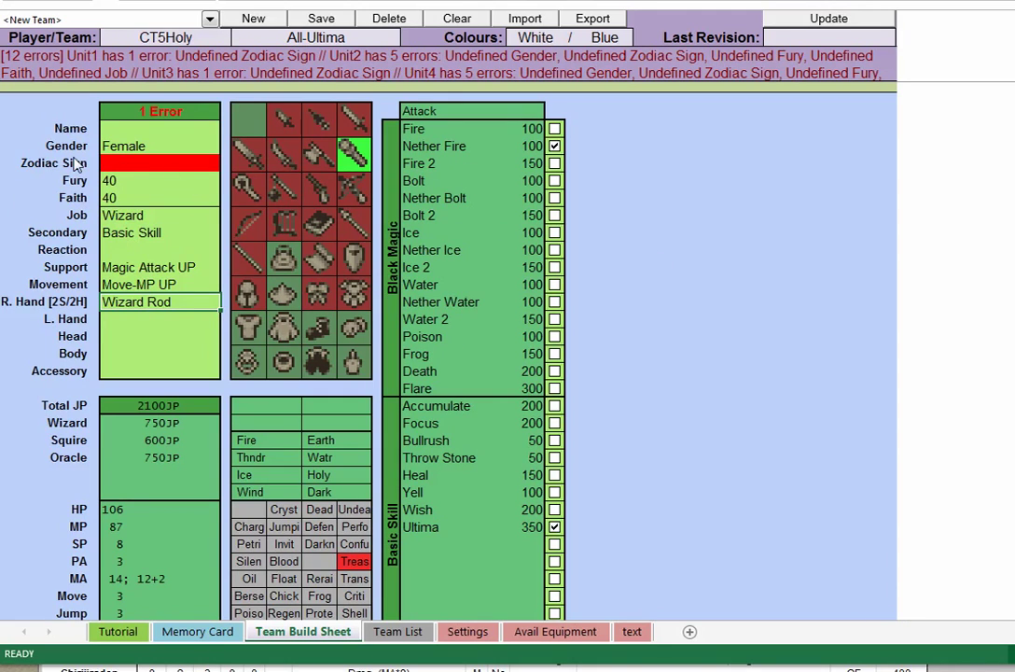
# Switch to the browser reference page and examine the class stats and the Squire, Wizard, Mediator and Samurai ability tables
pyautogui.hotkey('alt', 'Tab')
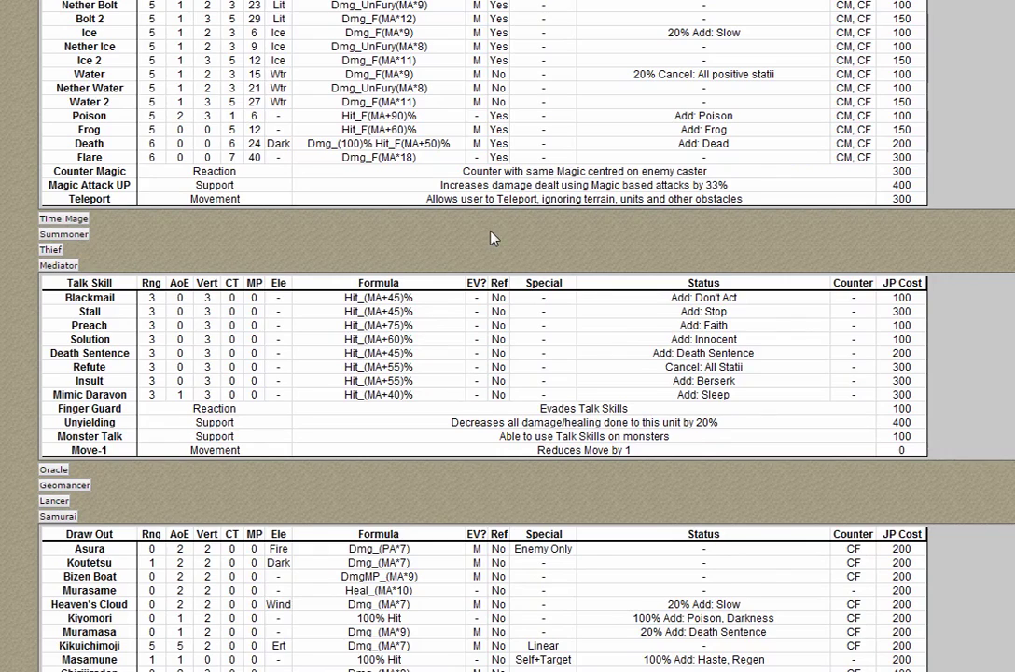
pyautogui.scroll(3, 416, 196)
pyautogui.scroll(4, 493, 238)
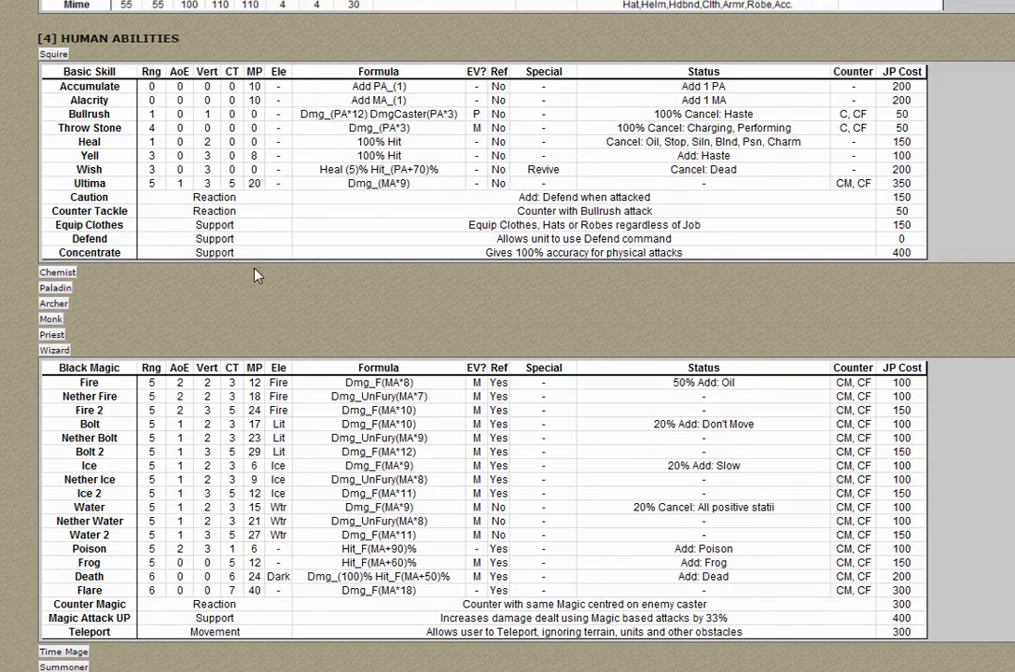
pyautogui.scroll(-4, 257, 275)
pyautogui.scroll(-5, 257, 275)
pyautogui.scroll(7, 256, 276)
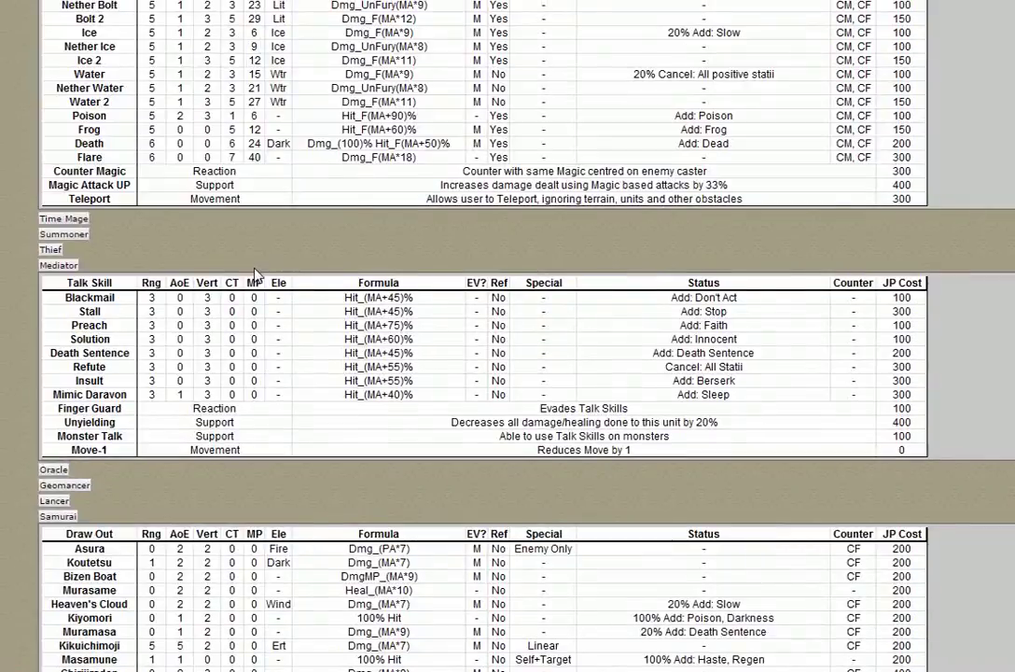
pyautogui.scroll(-1, 257, 275)
pyautogui.scroll(1, 257, 275)
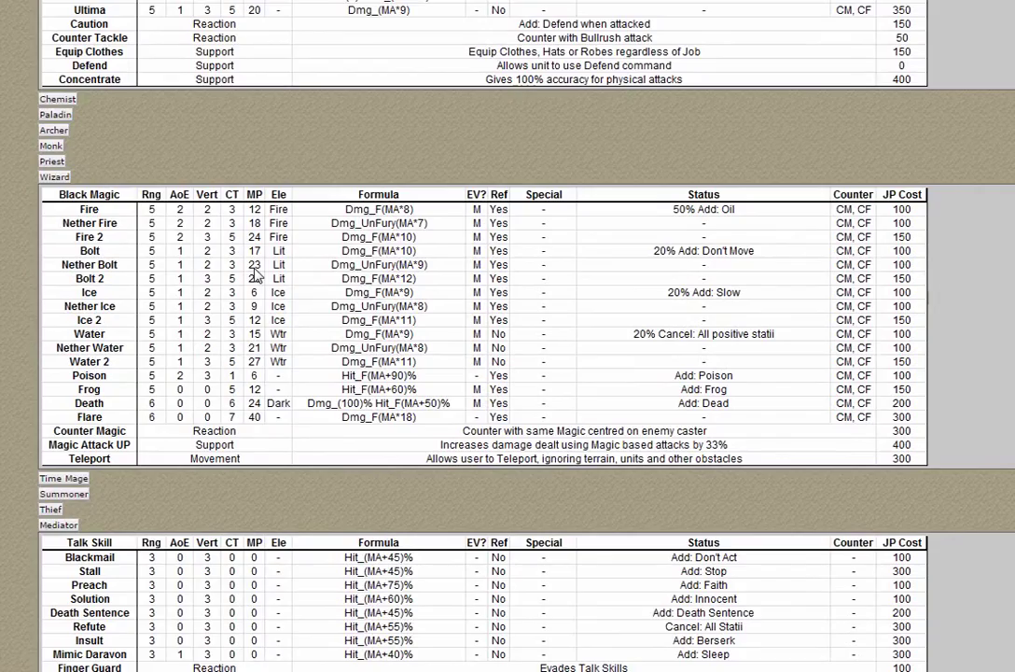
pyautogui.scroll(2, 256, 275)
pyautogui.scroll(2, 257, 276)
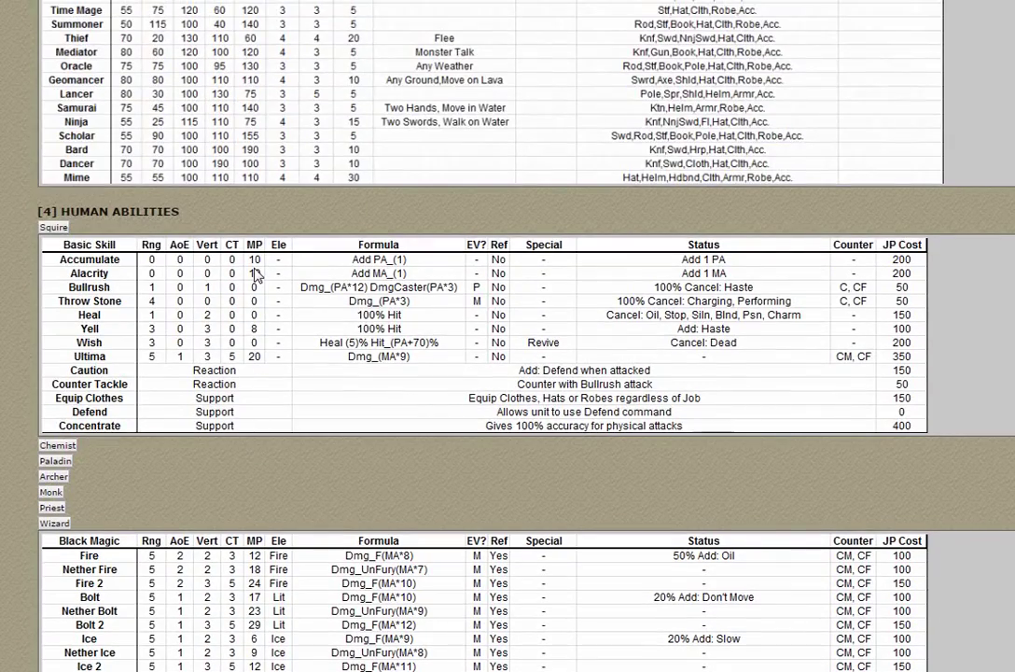
pyautogui.scroll(1, 256, 276)
pyautogui.scroll(5, 257, 272)
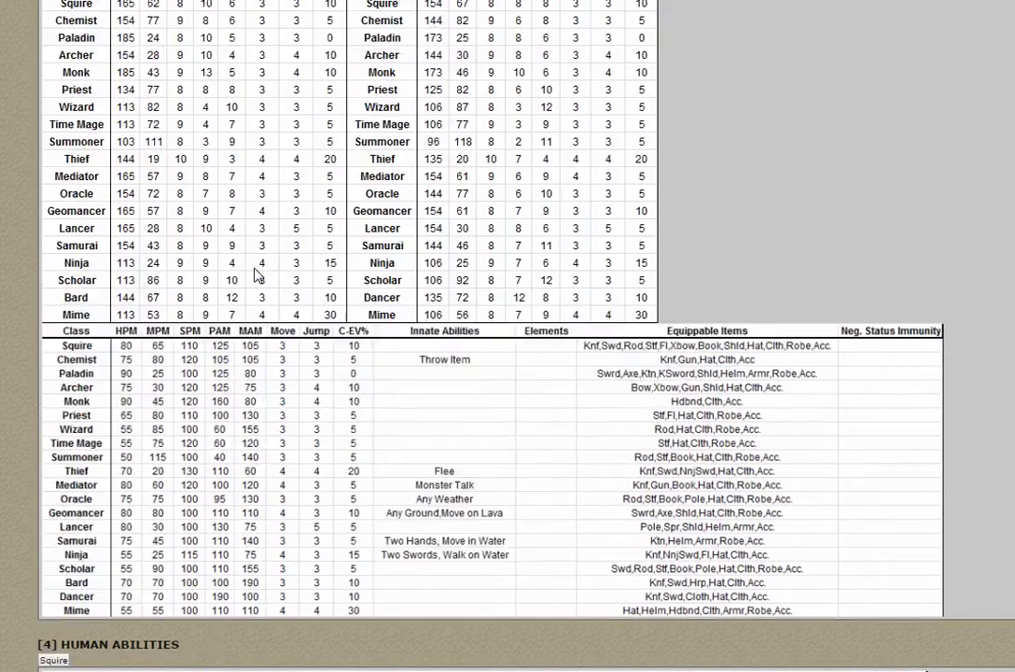
pyautogui.scroll(-11, 257, 275)
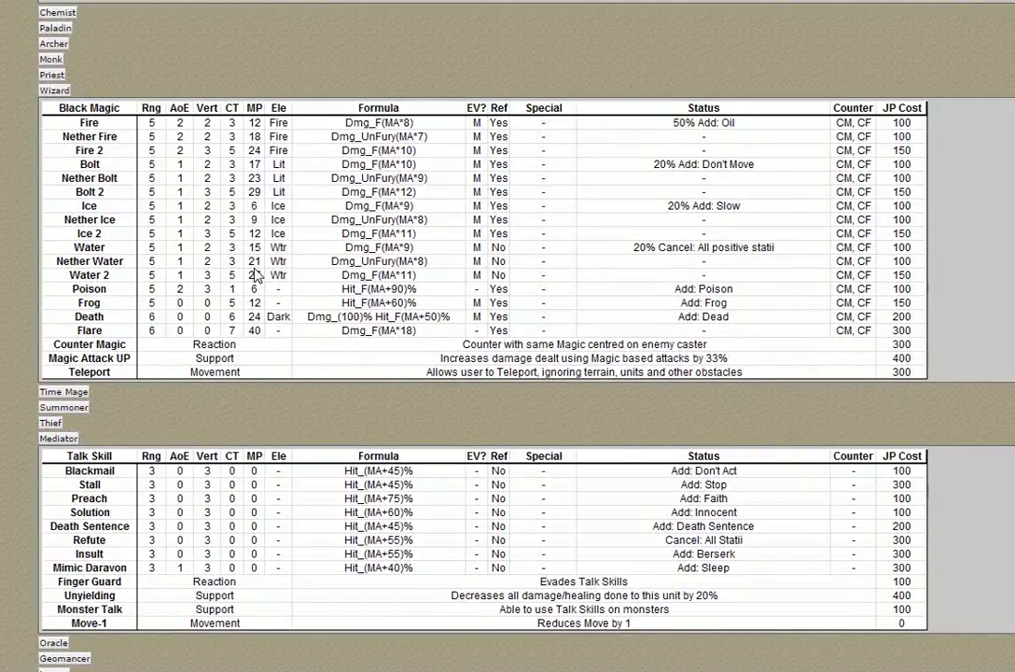
pyautogui.scroll(-4, 257, 275)
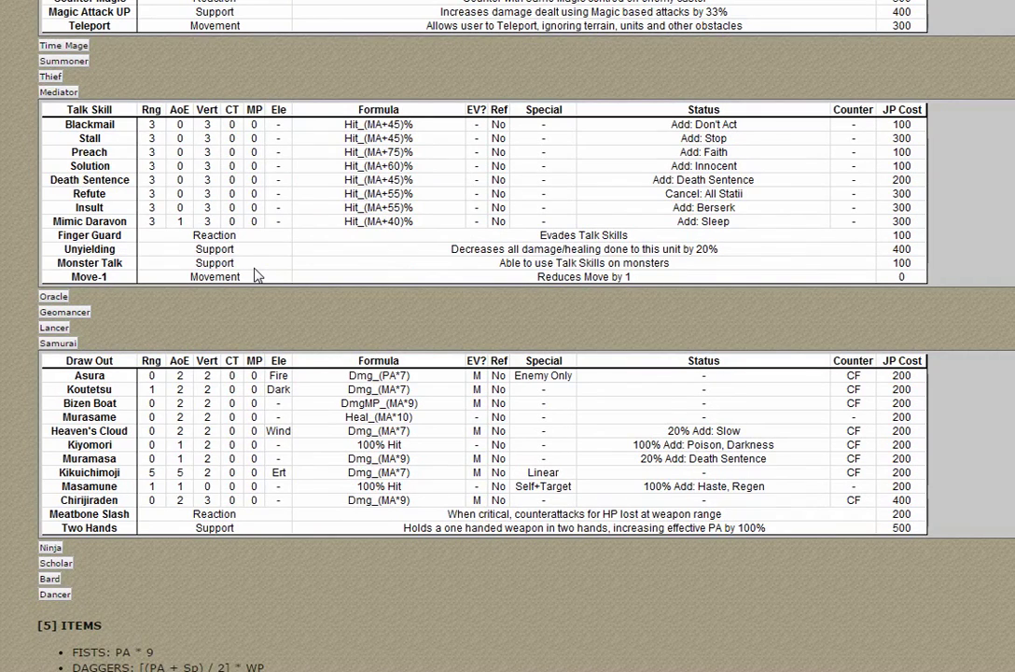
# Switch back to the team build workbook in Excel
pyautogui.hotkey('alt', 'Tab')
pyautogui.hotkey('alt', 'Tab')
pyautogui.press('Tab')
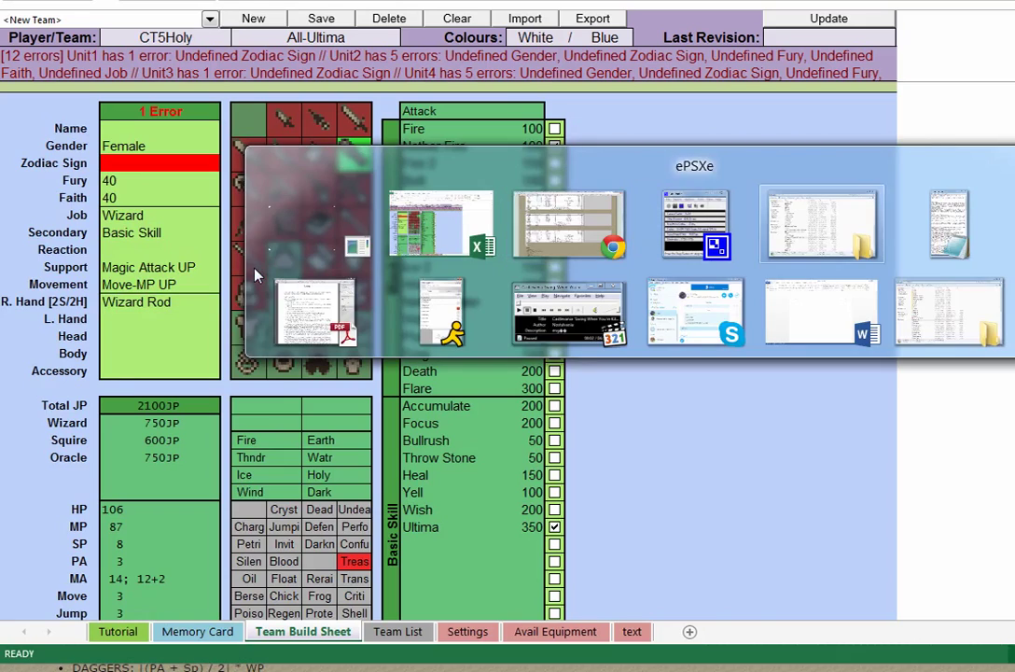
pyautogui.press('Tab')
pyautogui.press('Tab')
pyautogui.press('Tab')
pyautogui.press('Tab')
pyautogui.press('Tab')
pyautogui.press('Tab')
pyautogui.press('Escape')
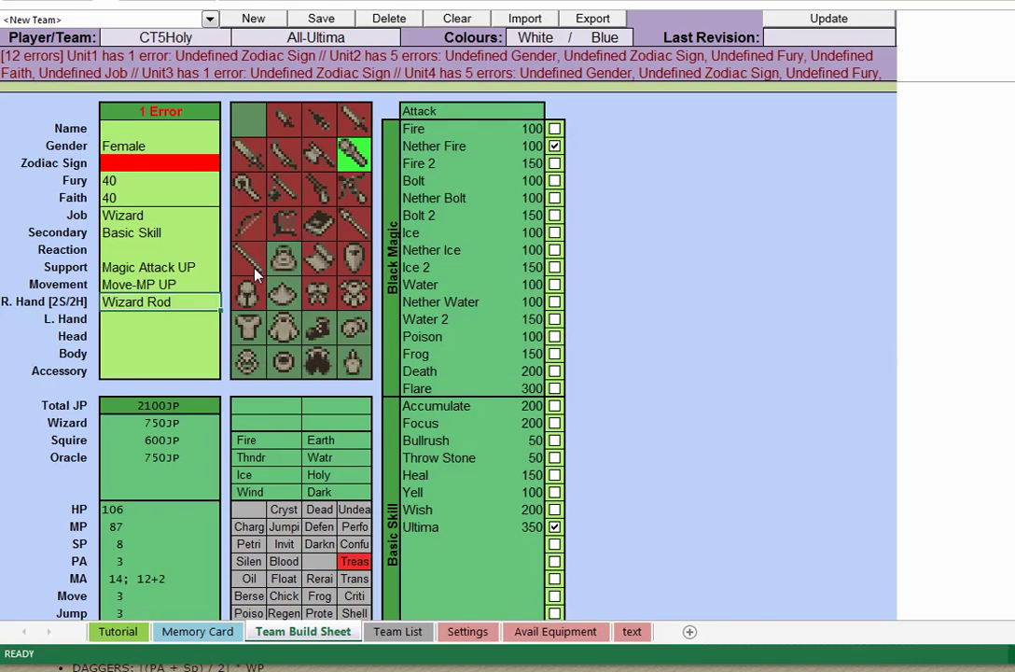
# Set the Mediator unit's reaction ability to Absorb MP
pyautogui.scroll(12, 126, 248)
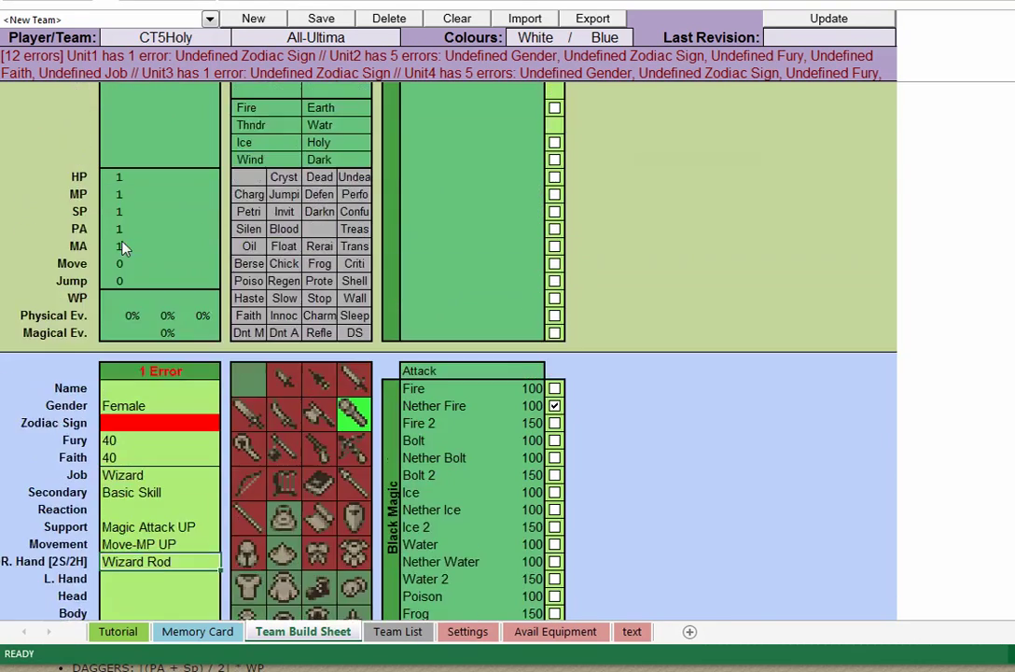
pyautogui.scroll(12, 126, 248)
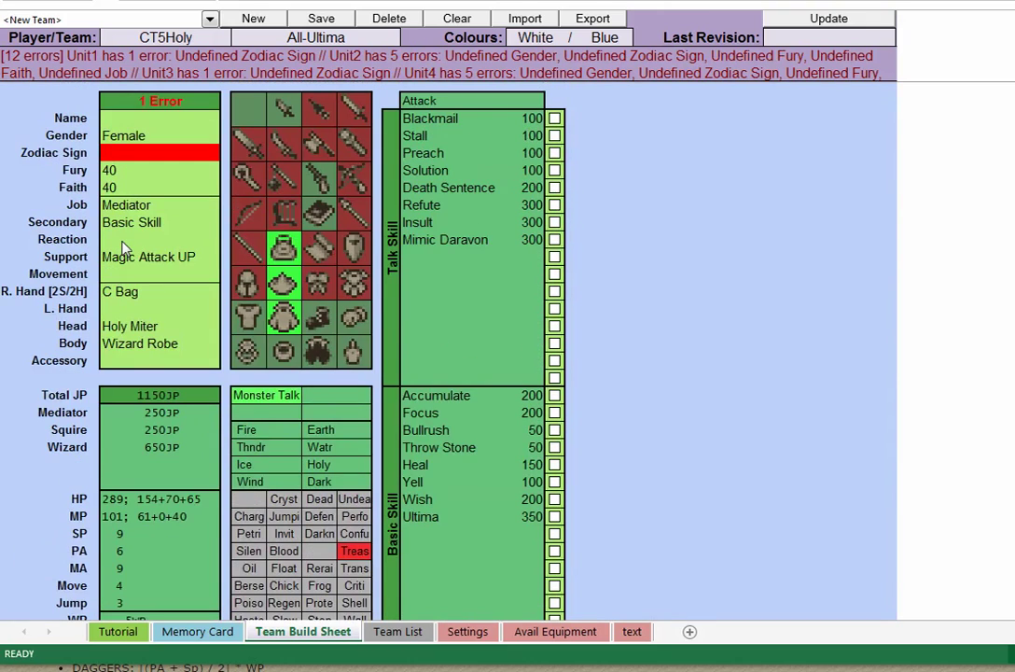
pyautogui.write('A')
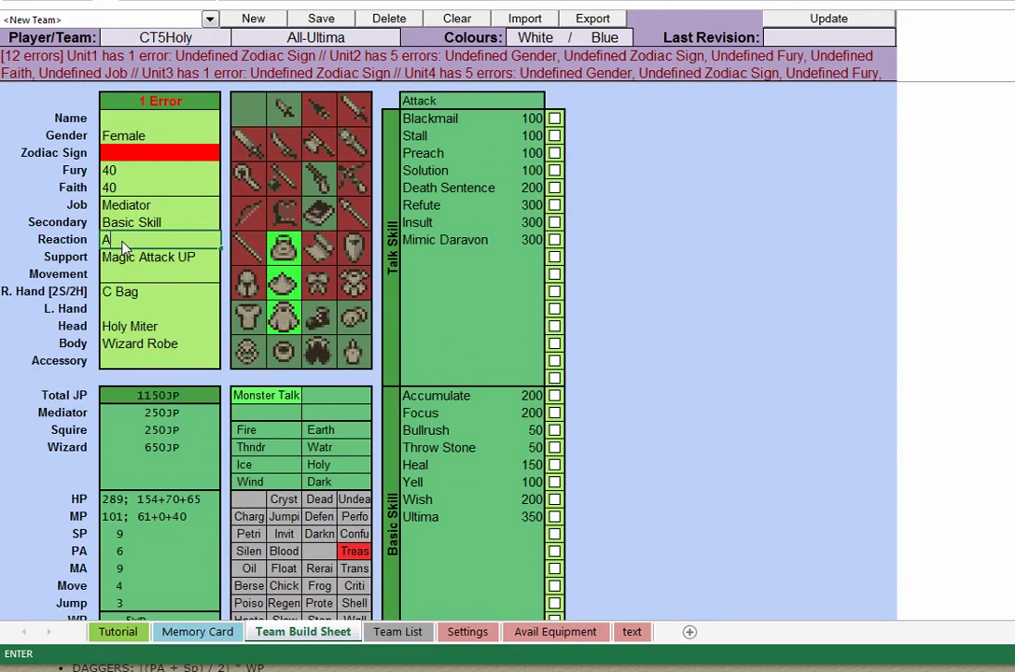
pyautogui.write('bsorb MP')
pyautogui.click(140, 222)
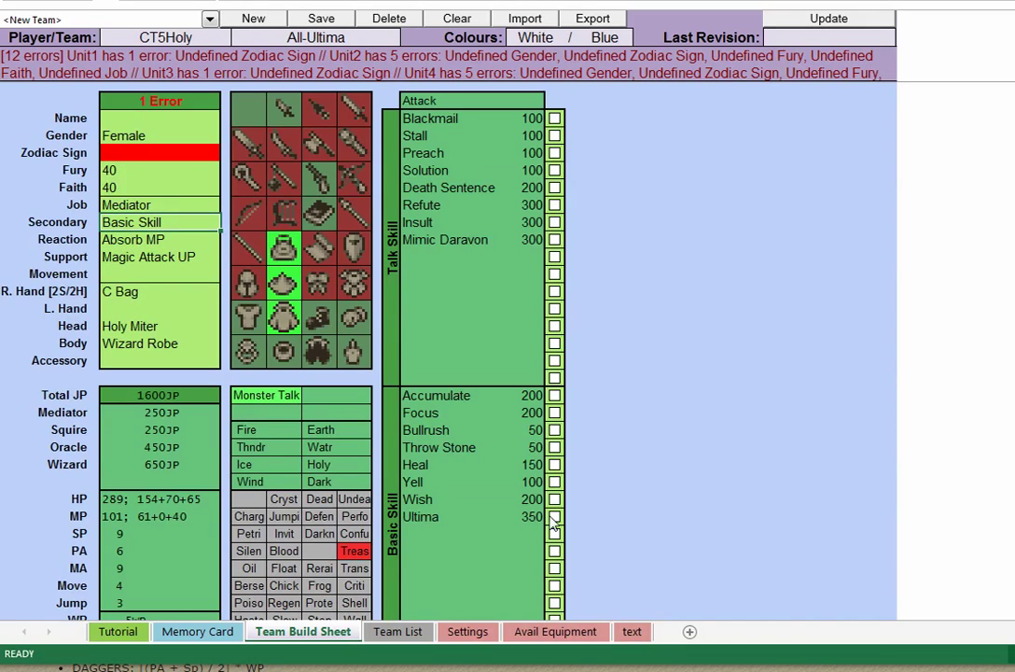
# Enable Ultima and Heal among the Mediator unit's Basic Skill abilities
pyautogui.scroll(-20, 357, 425)
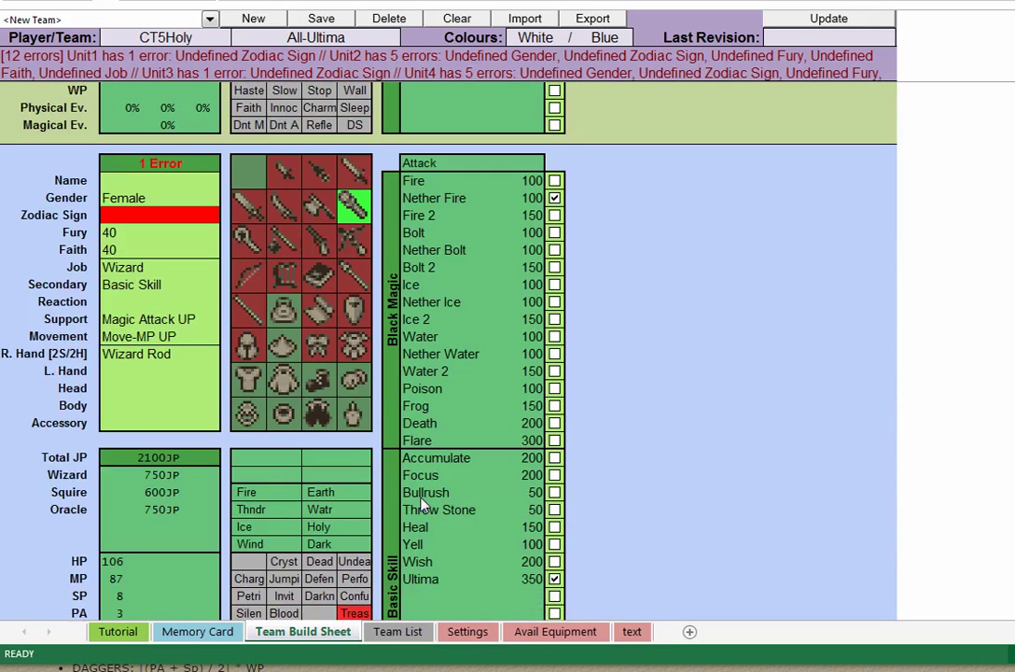
pyautogui.scroll(15, 537, 476)
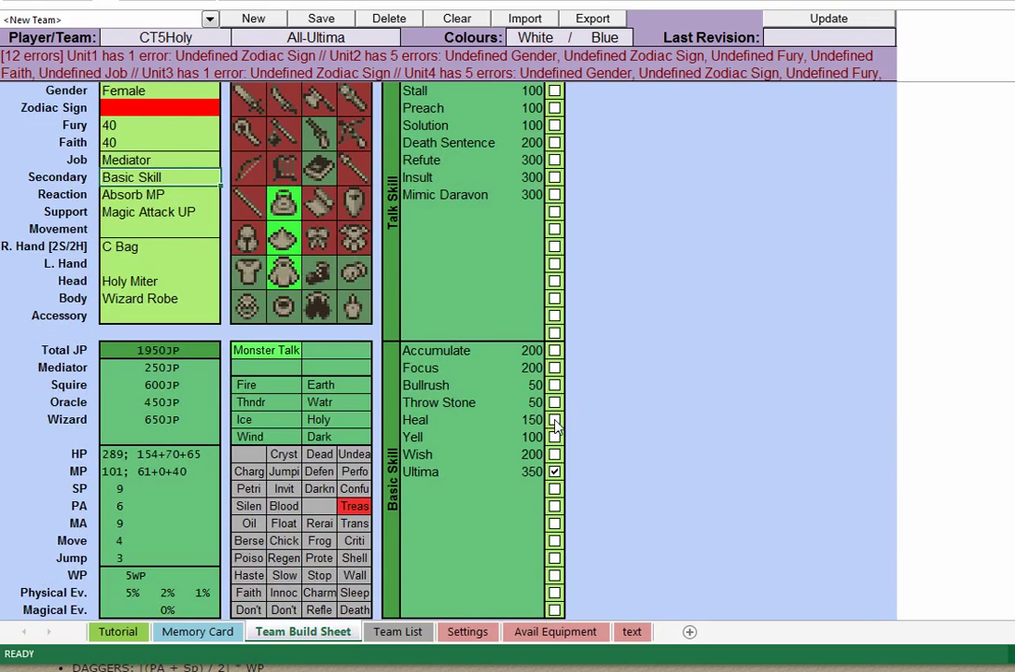
pyautogui.scroll(1, 556, 447)
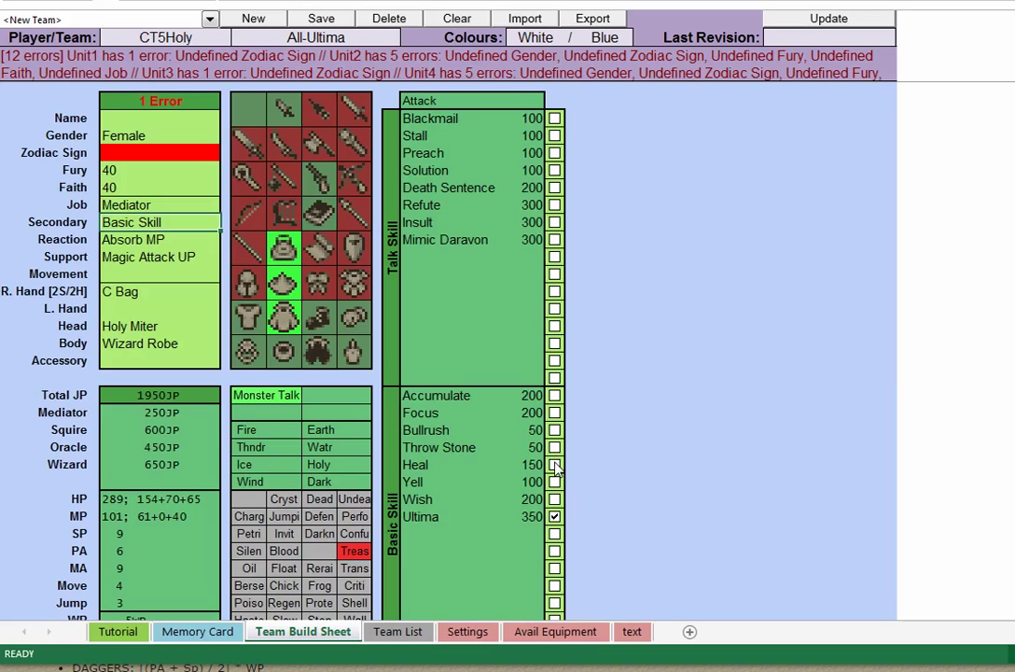
pyautogui.click(555, 465)
# Check the Squire's Basic Skill table on the browser reference page, and return to Excel to review the Wizard unit's build
pyautogui.hotkey('alt', 'Tab')
pyautogui.scroll(5, 56, 439)
pyautogui.scroll(7, 56, 439)
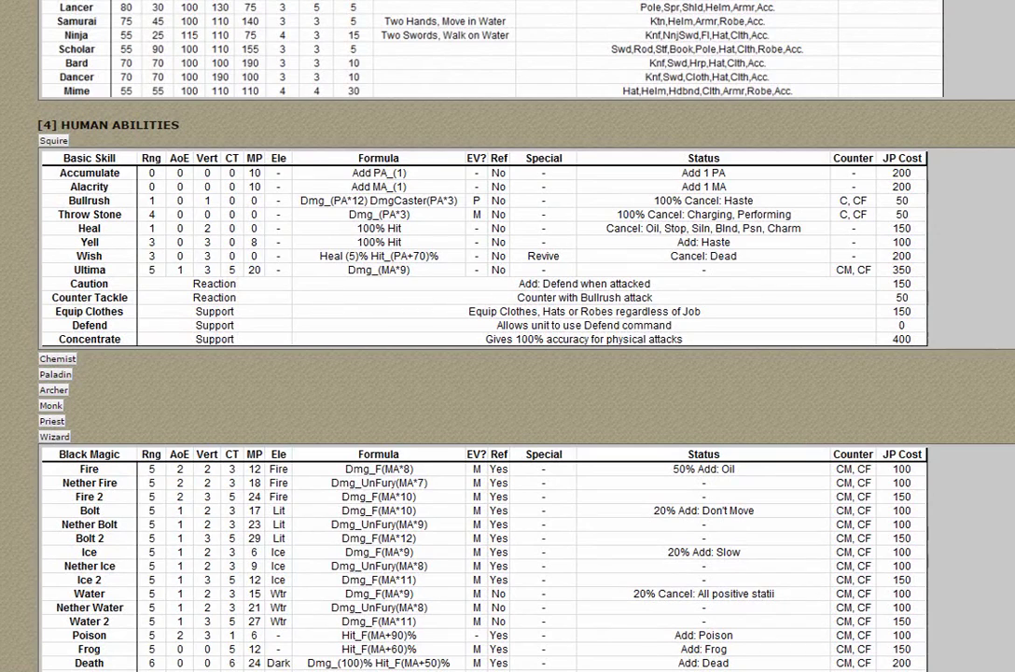
pyautogui.hotkey('alt', 'Tab')
pyautogui.scroll(-14, 201, 411)
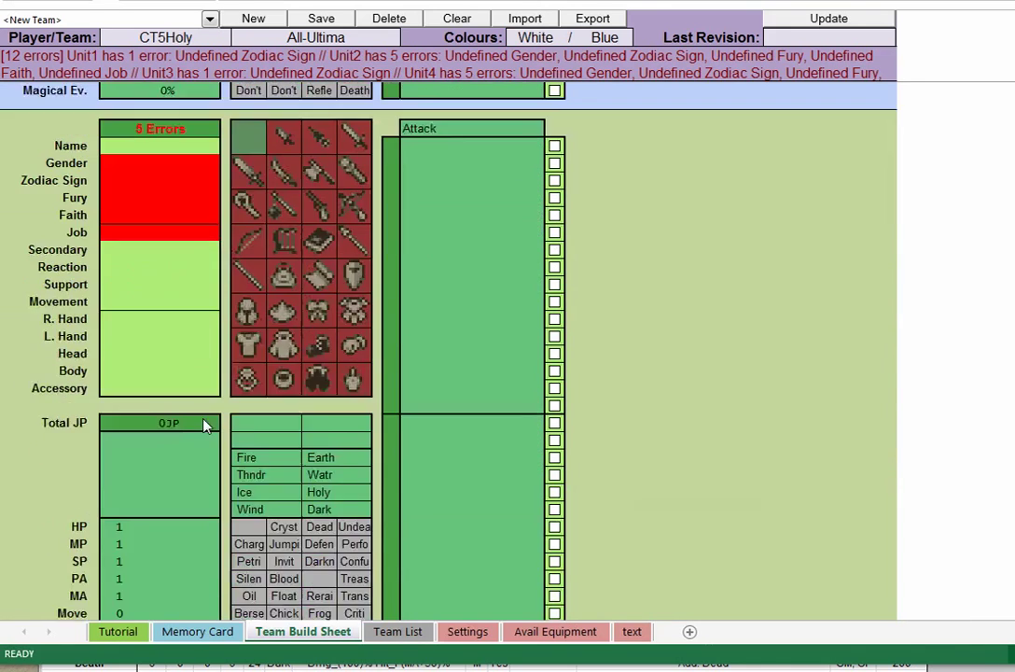
pyautogui.scroll(-9, 205, 425)
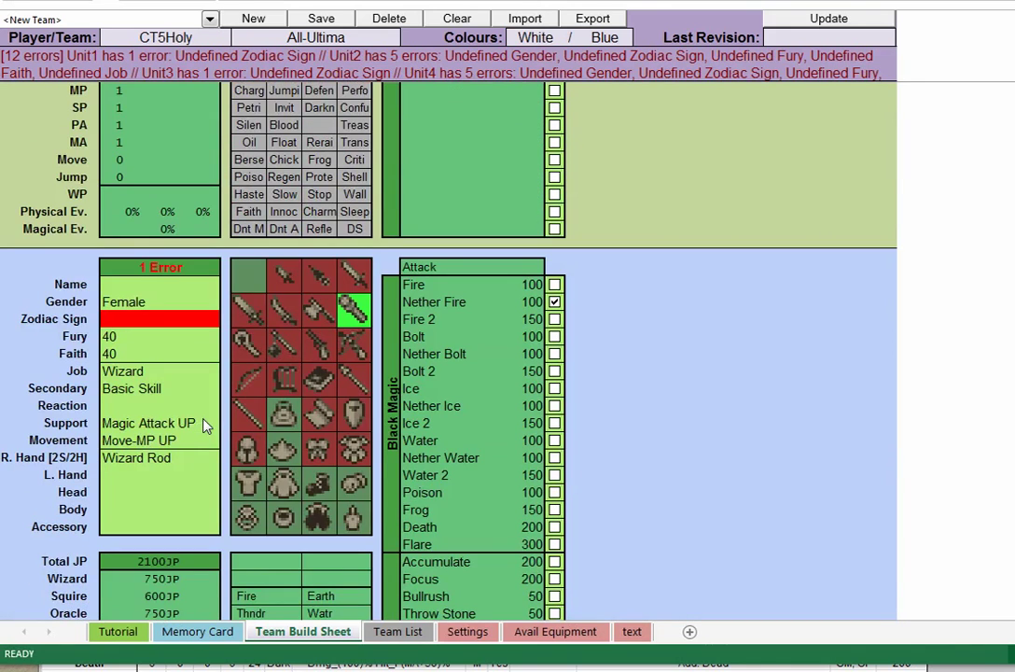
pyautogui.scroll(-19, 205, 425)
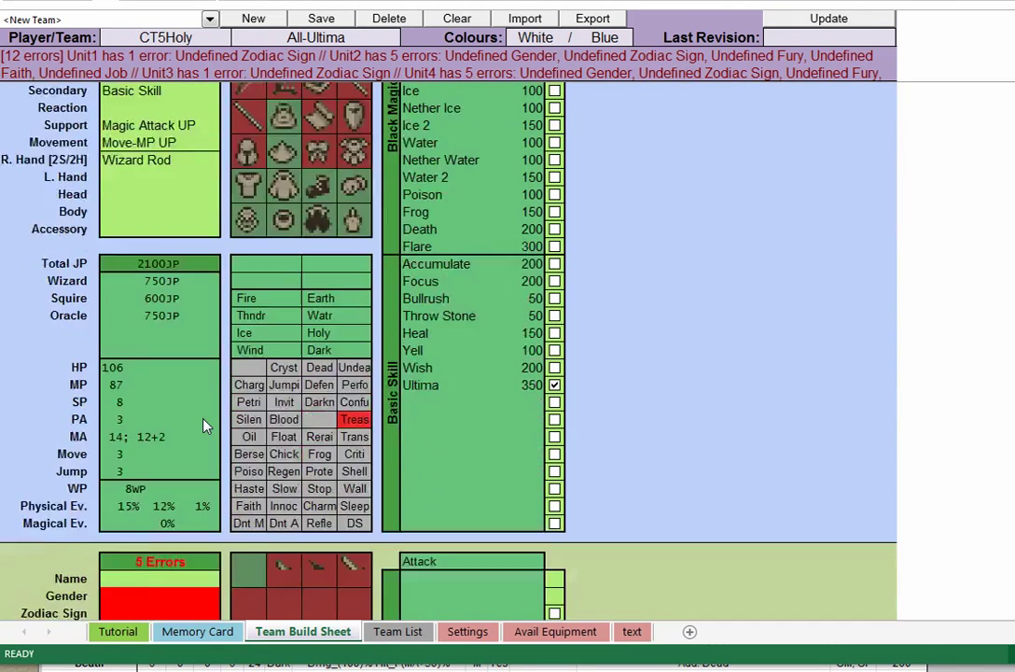
# Switch from the workbook to the browser reference page and expand the Geomancer's Elemental table to check its abilities
pyautogui.scroll(4, 205, 425)
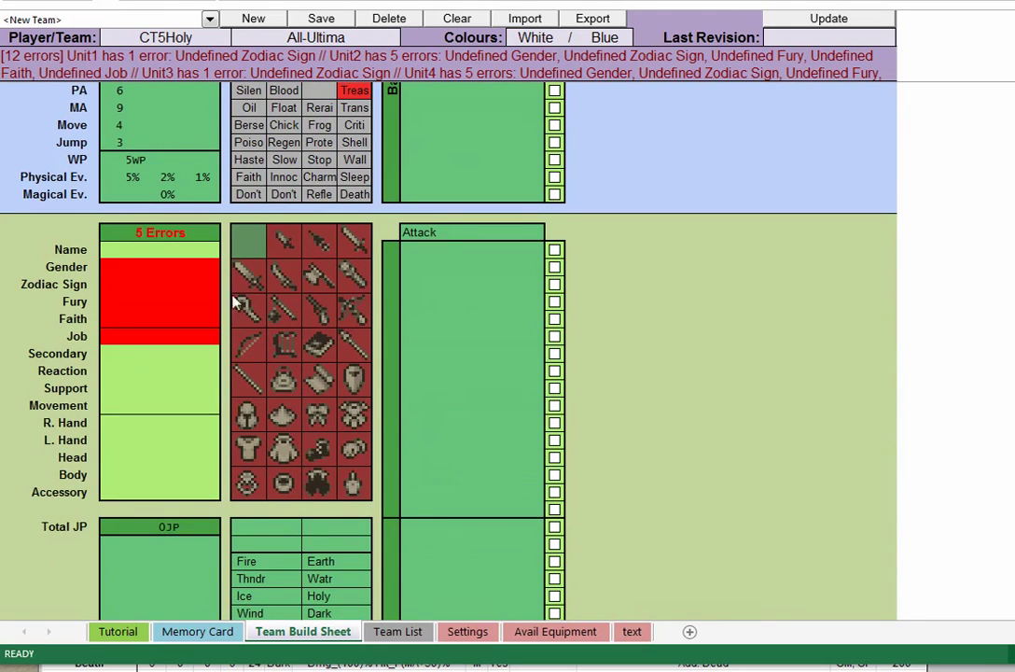
pyautogui.scroll(9, 269, 268)
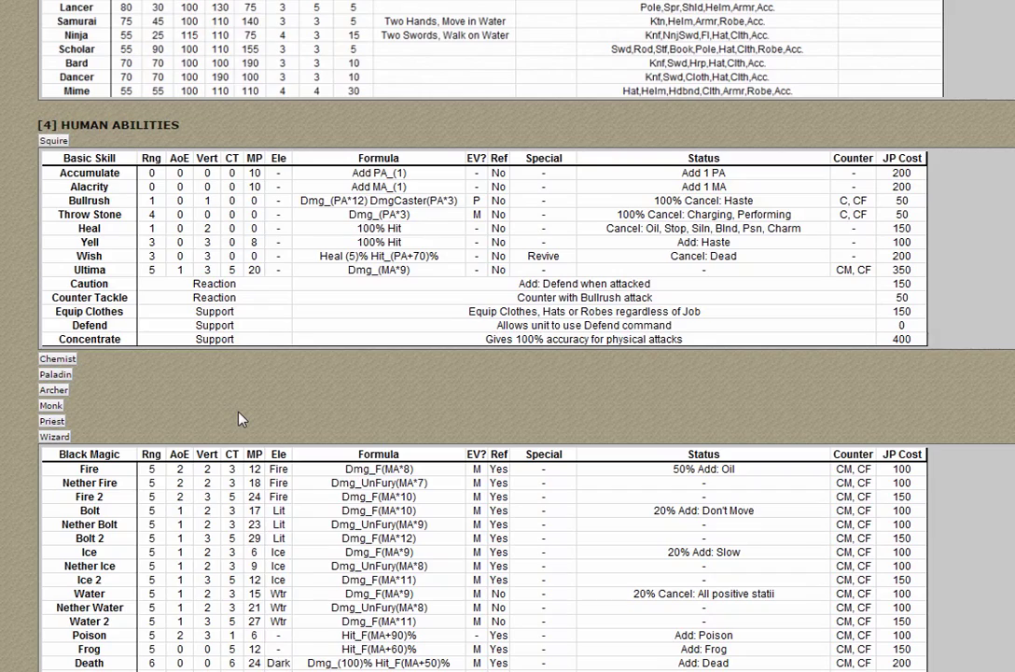
pyautogui.scroll(-5, 249, 390)
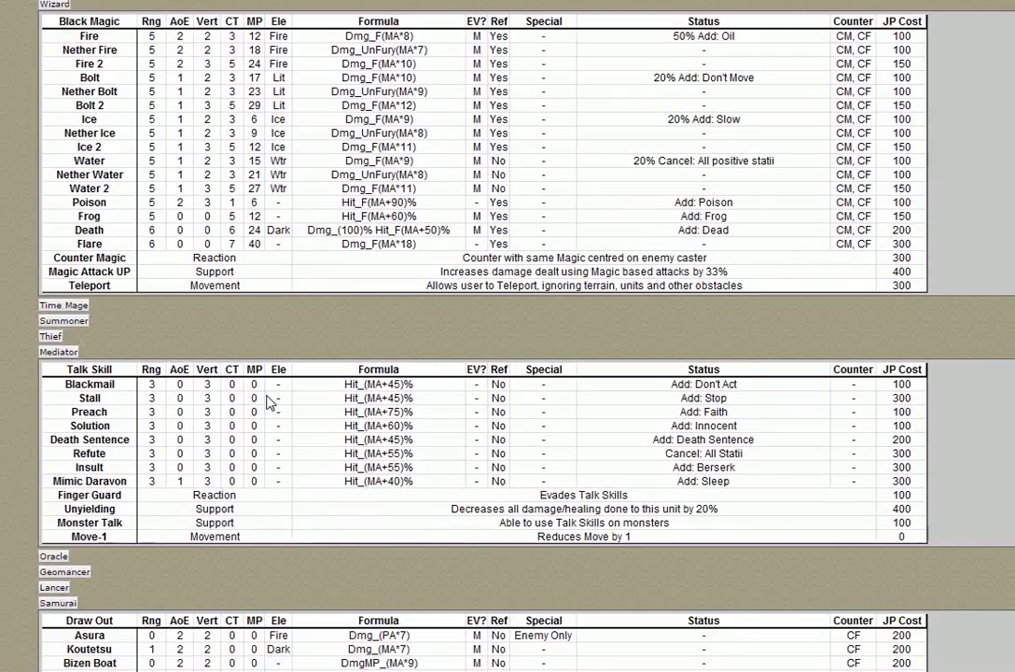
pyautogui.click(58, 573)
pyautogui.scroll(-4, 21, 435)
pyautogui.scroll(1, 20, 435)
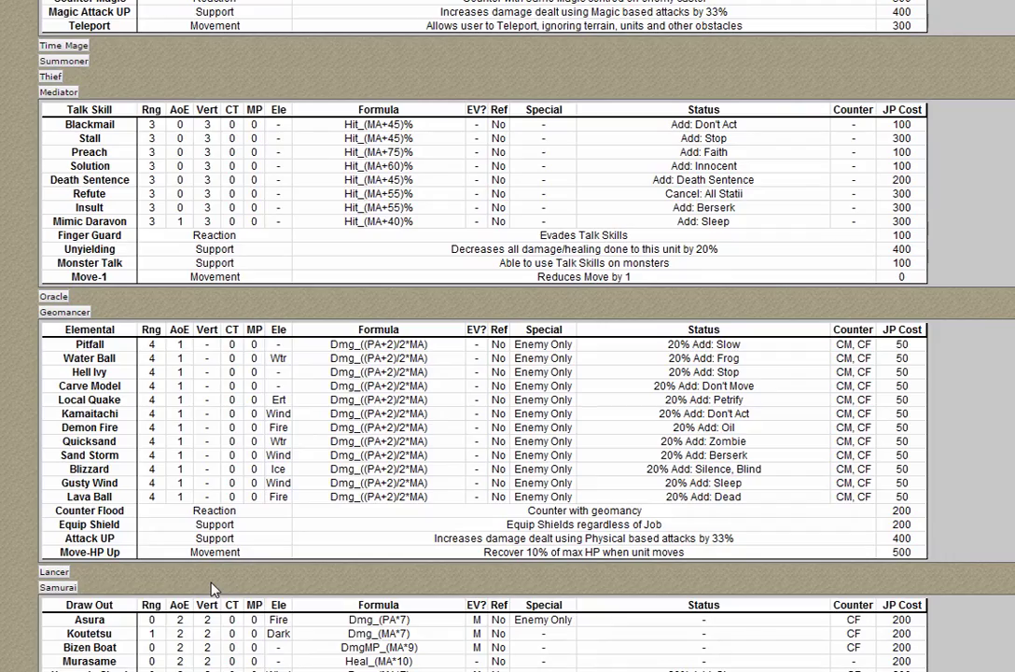
# Switch back to the team build workbook in Excel and review the Mediator unit's build and the units below it
pyautogui.hotkey('alt', 'Tab')
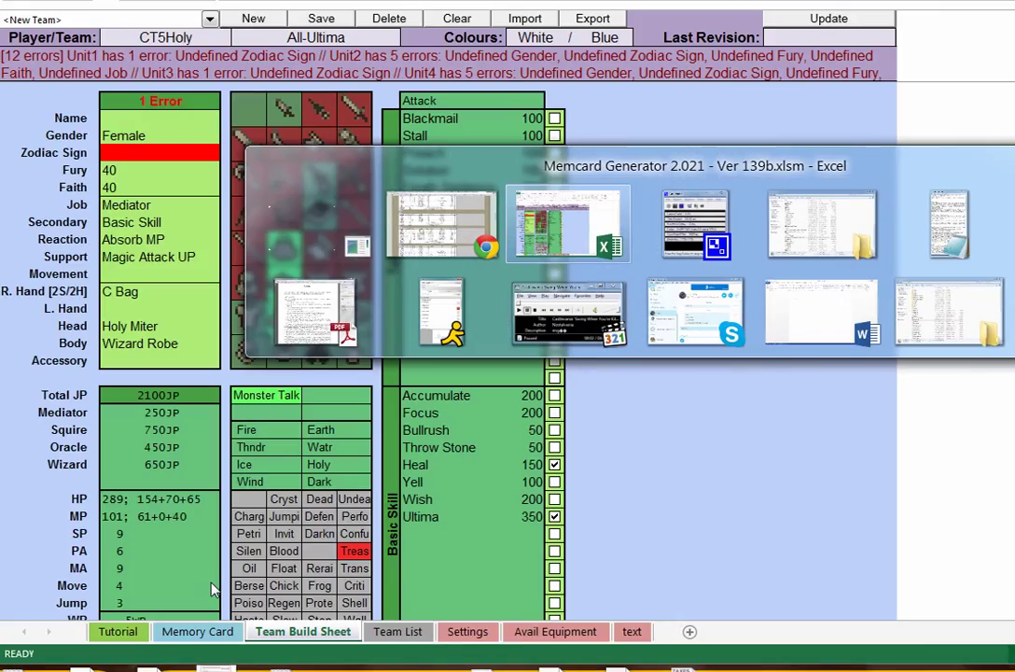
pyautogui.hotkey('alt', 'Tab')
pyautogui.hotkey('alt', 'Tab')
pyautogui.hotkey('alt', 'Tab')
pyautogui.hotkey('alt', 'Tab')
pyautogui.hotkey('alt', 'Tab')
pyautogui.hotkey('alt', 'Tab')
pyautogui.hotkey('alt', 'Tab')
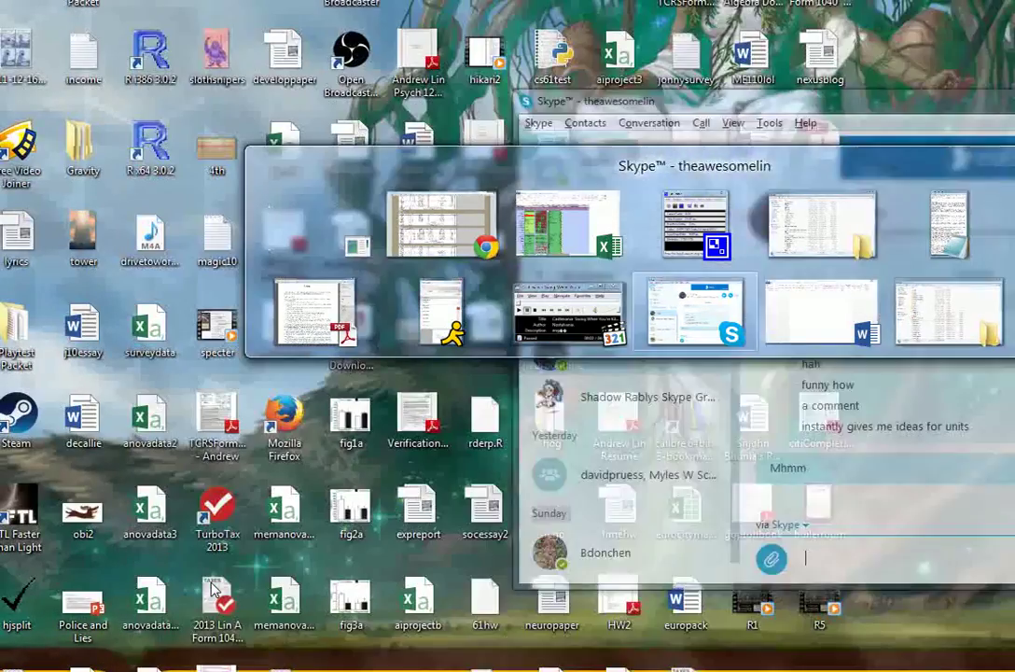
pyautogui.hotkey('alt', 'Tab')
pyautogui.hotkey('alt', 'Tab')
pyautogui.hotkey('alt', 'Tab')
pyautogui.hotkey('alt', 'Tab')
pyautogui.hotkey('alt', 'Tab')
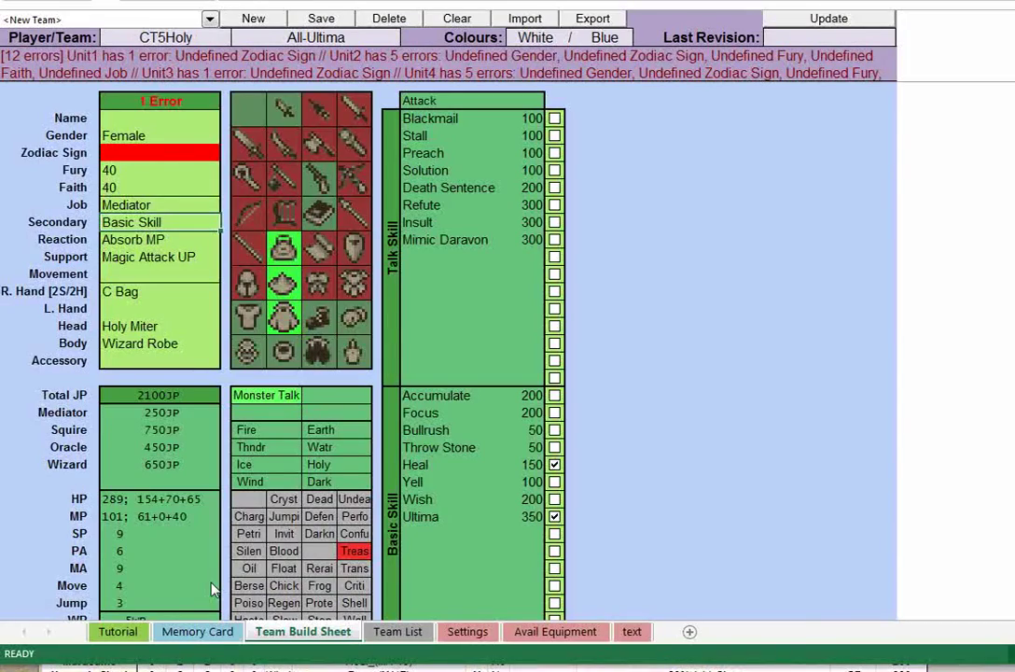
pyautogui.scroll(-8, 262, 351)
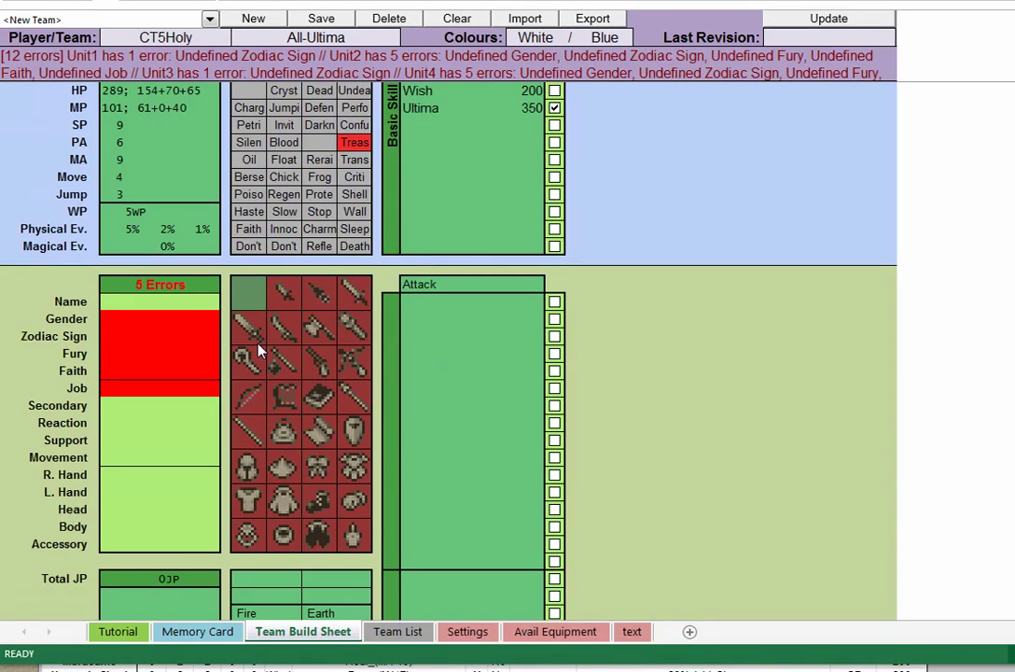
pyautogui.scroll(8, 260, 351)
pyautogui.scroll(-15, 261, 269)
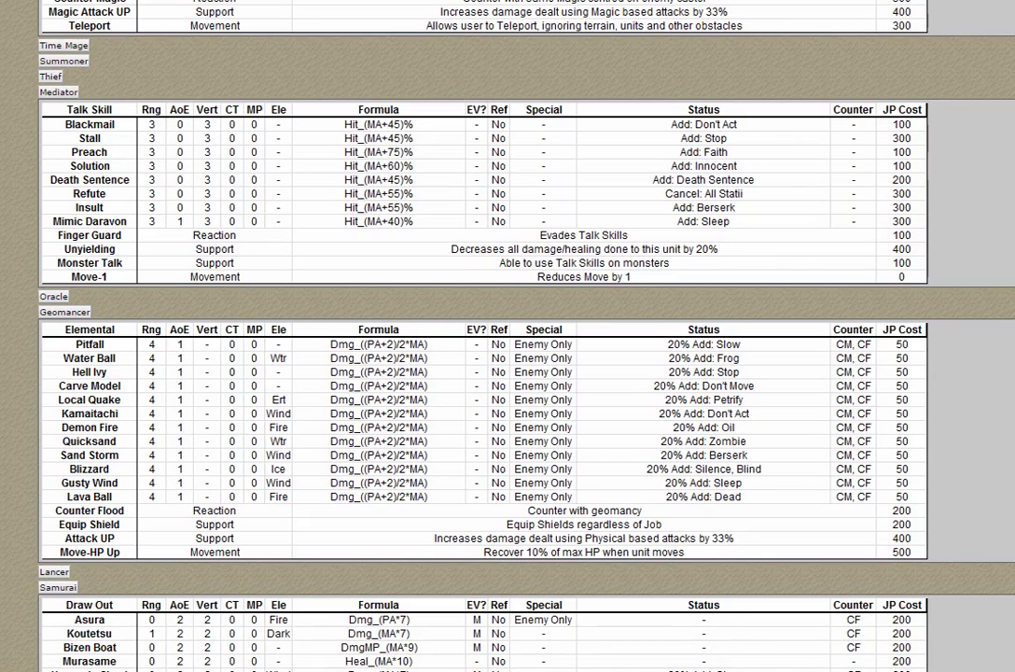
# Check the class stats table and the Squire's Basic Skill table on the browser reference page
pyautogui.scroll(15, 508, 336)
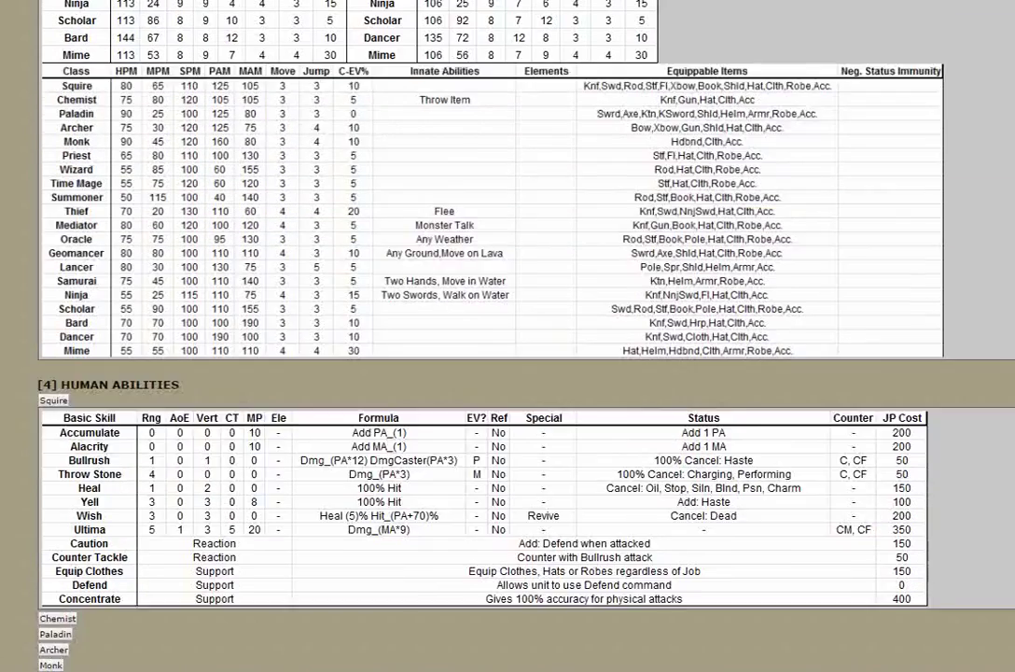
pyautogui.scroll(2, 507, 336)
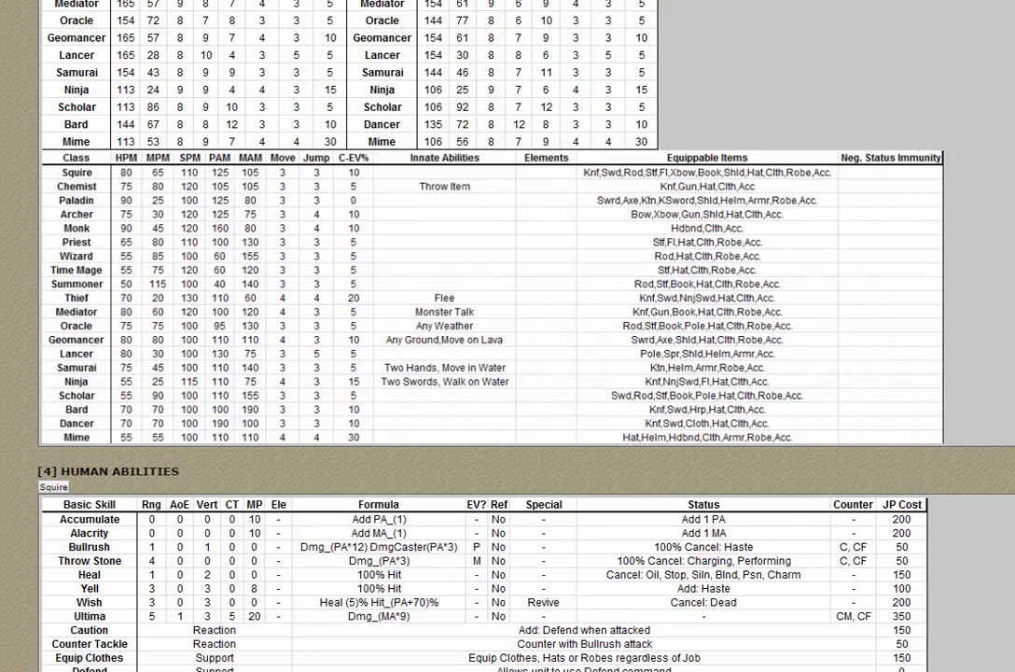
pyautogui.scroll(-4, 508, 336)
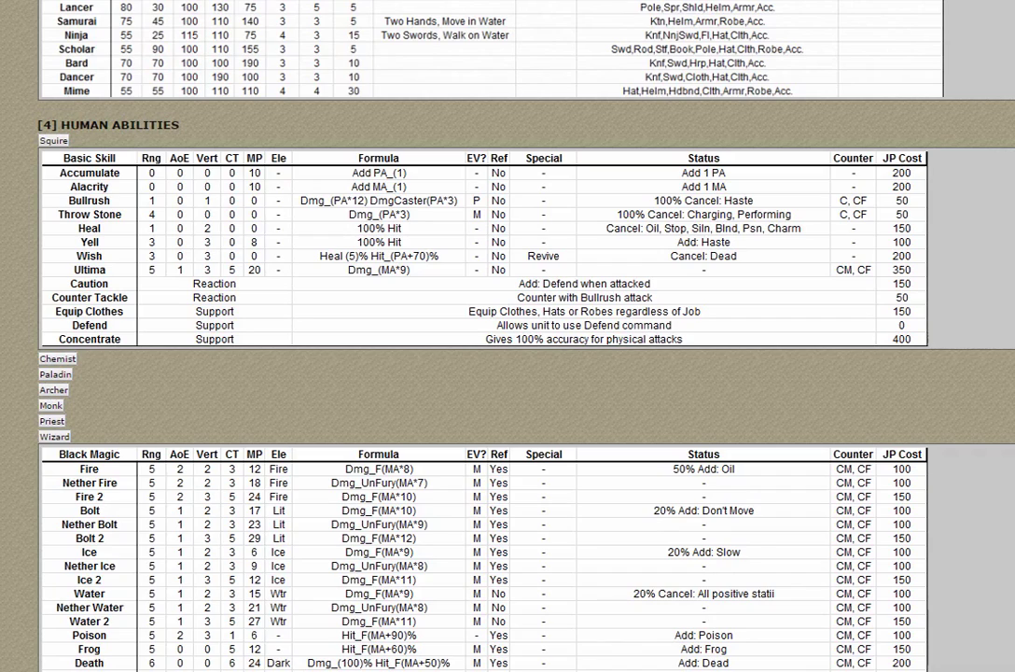
# Return to the Excel team build sheet, review the Wizard unit's build and select its Reaction field
pyautogui.hotkey('alt', 'Tab')
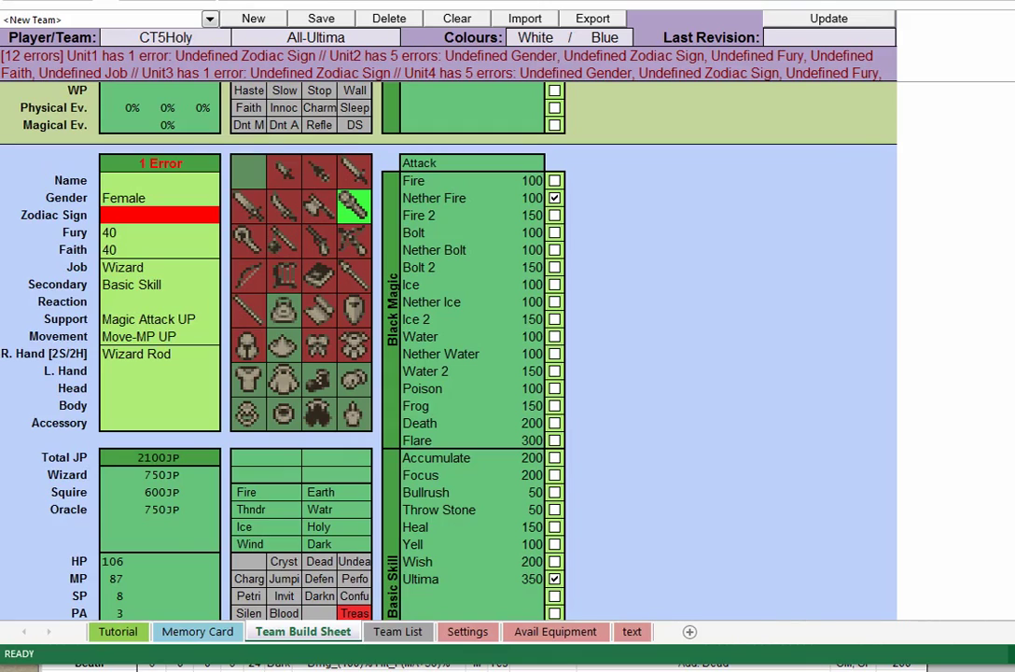
pyautogui.scroll(-2, 398, 516)
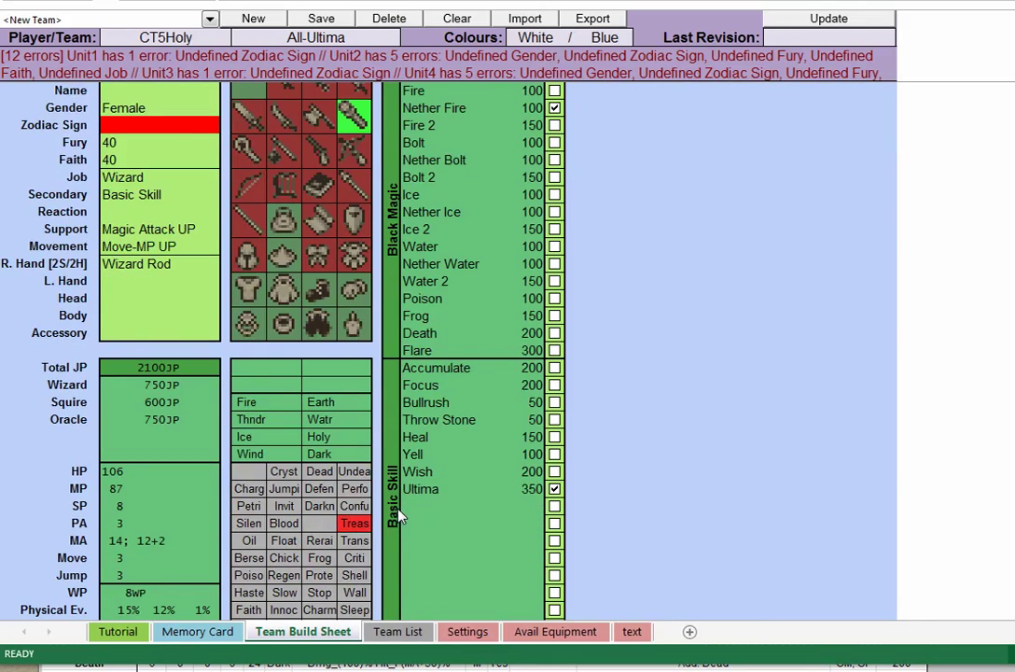
pyautogui.scroll(2, 398, 516)
pyautogui.click(125, 306)
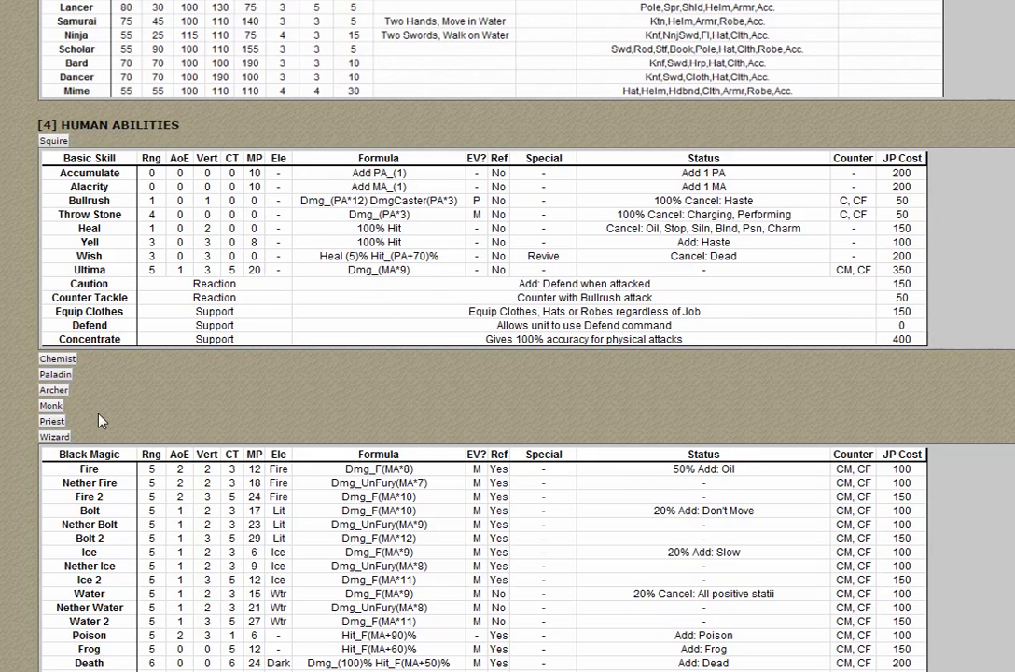
# Examine the Time Mage, Summoner and Thief ability tables on the browser reference page, collapsing the Summoner and Thief tables again
pyautogui.scroll(-4, 100, 422)
pyautogui.click(60, 392)
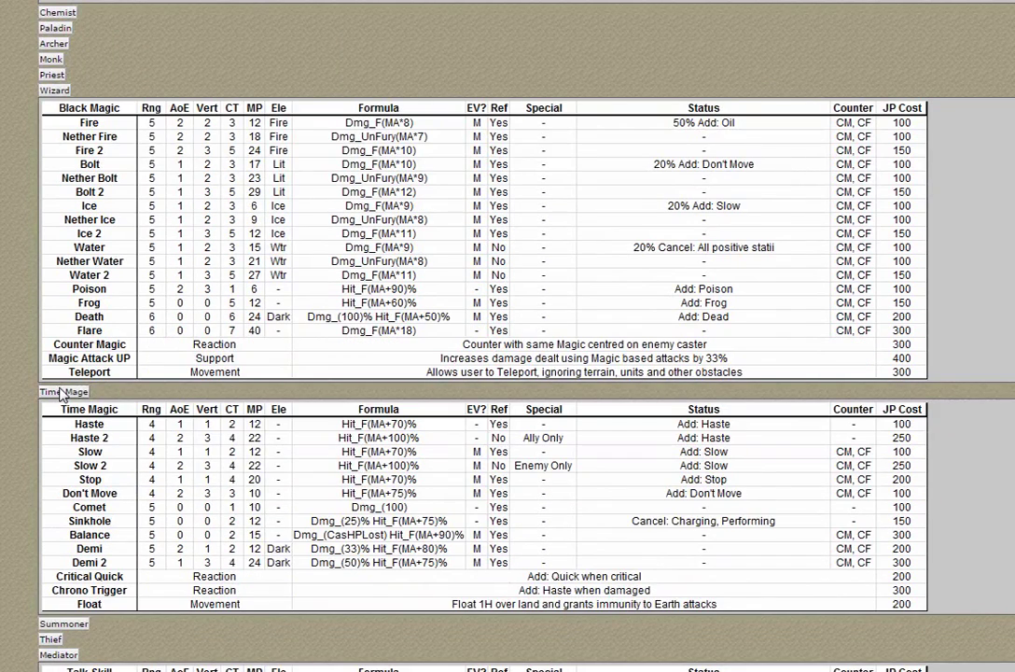
pyautogui.scroll(-2, 61, 346)
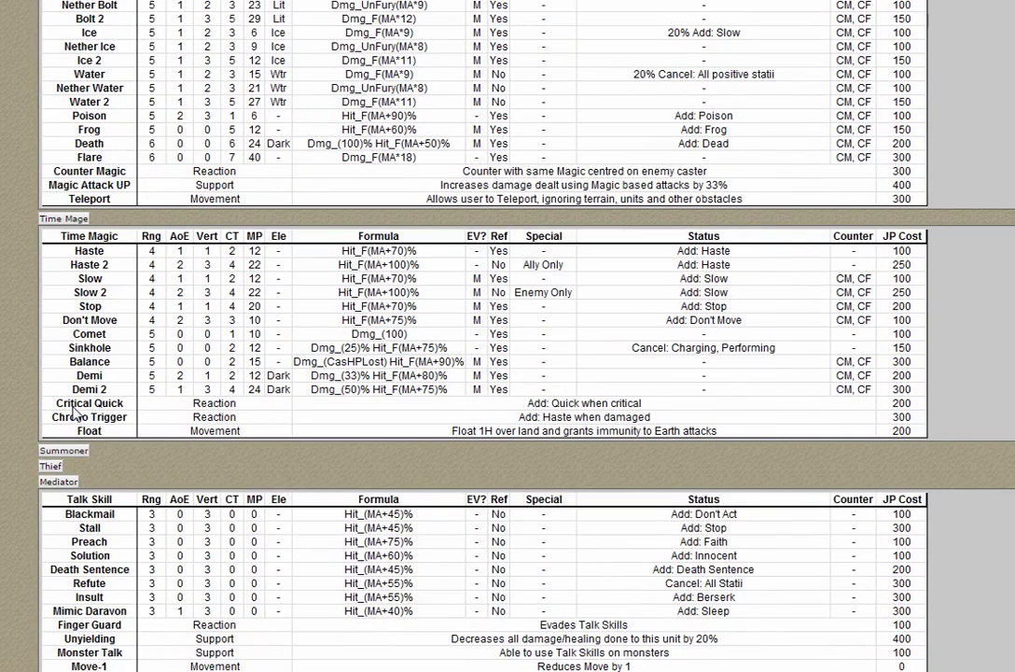
pyautogui.scroll(-1, 75, 413)
pyautogui.click(64, 364)
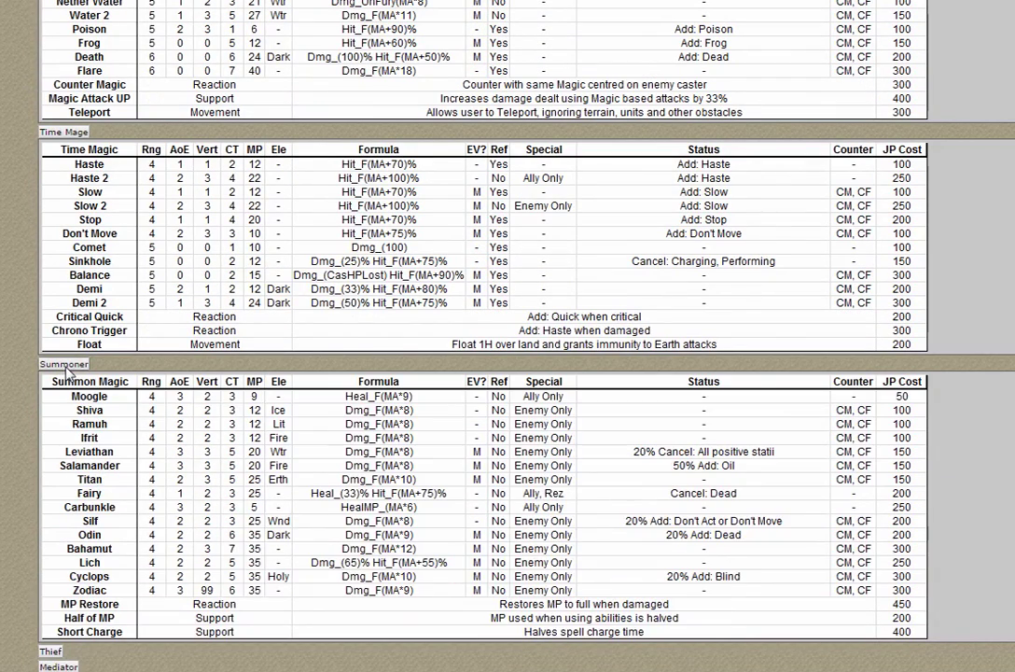
pyautogui.click(64, 365)
pyautogui.click(50, 380)
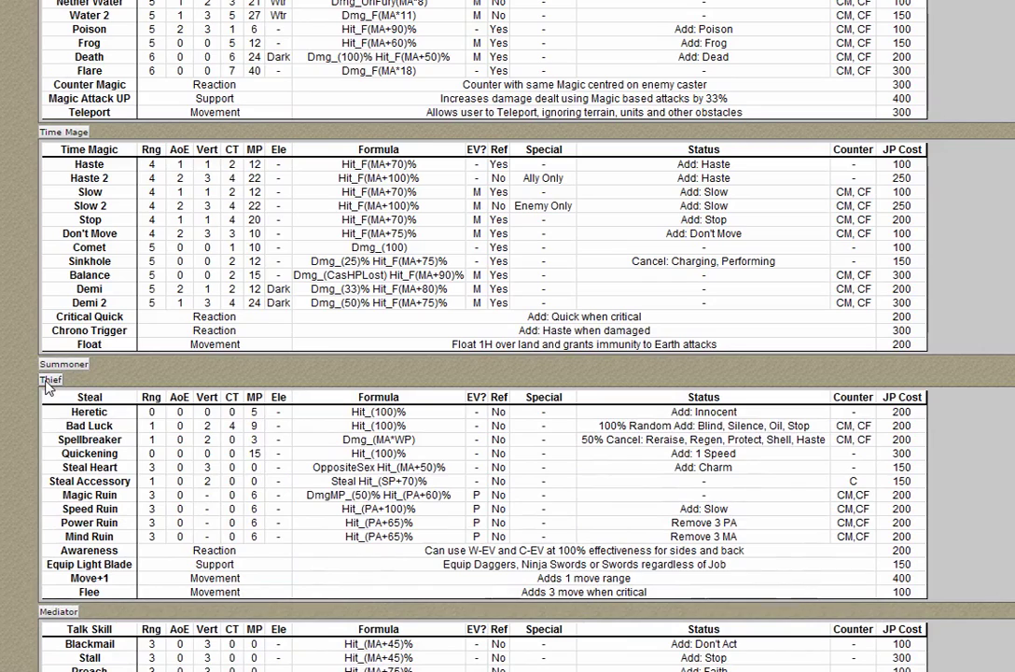
pyautogui.click(50, 381)
# Examine the Geomancer and Samurai tables, and briefly expand and collapse the Ninja and Scholar ability tables on the reference page
pyautogui.scroll(-3, 51, 383)
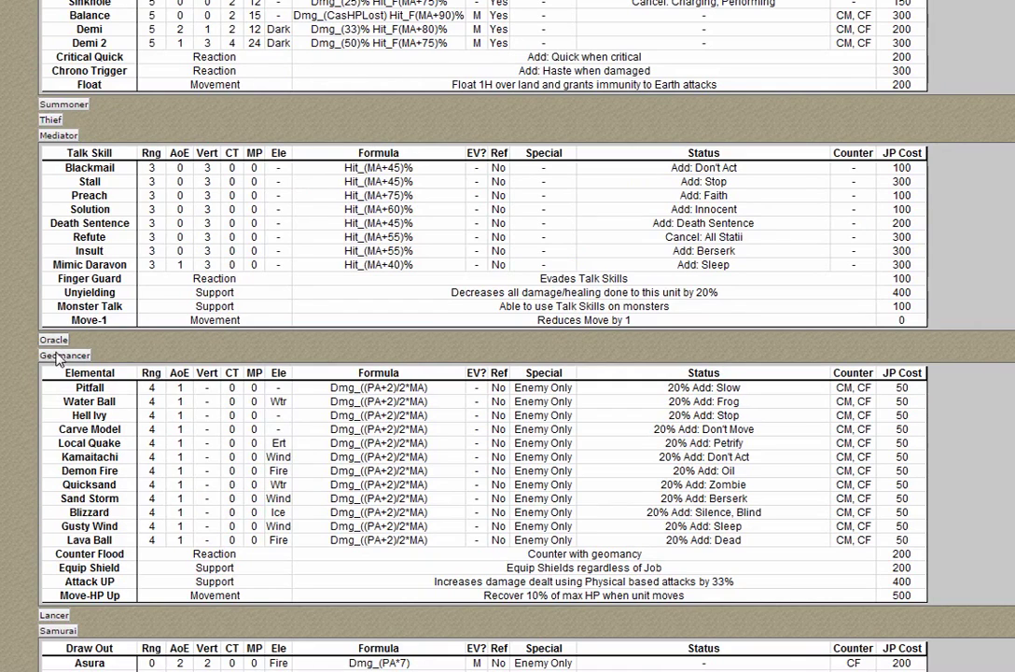
pyautogui.scroll(-2, 51, 420)
pyautogui.scroll(-1, 180, 484)
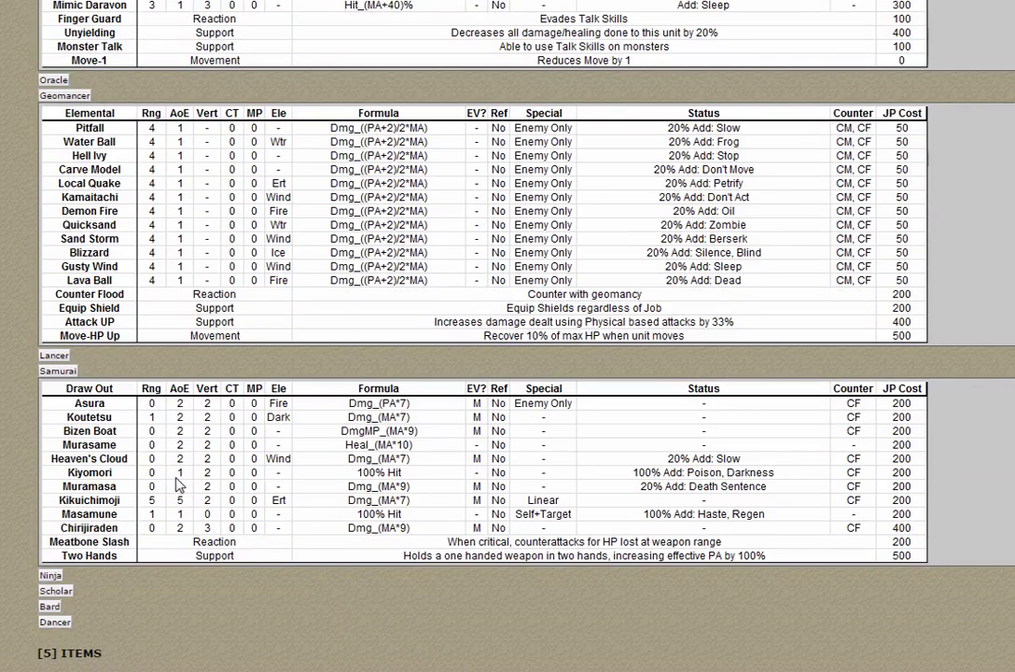
pyautogui.scroll(-1, 151, 419)
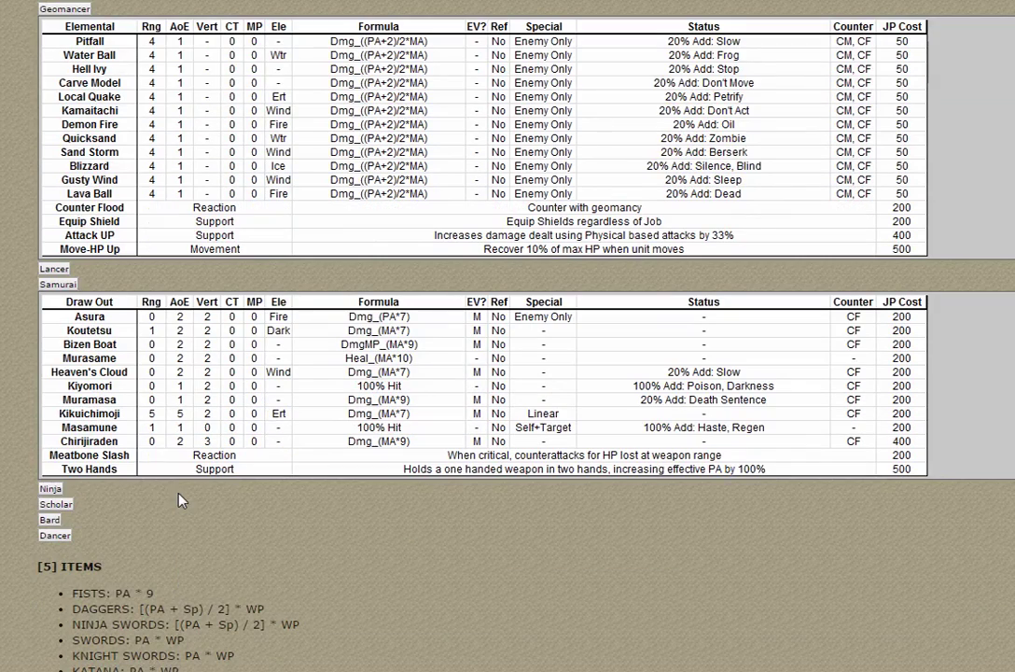
pyautogui.click(50, 490)
pyautogui.click(51, 490)
pyautogui.click(55, 505)
pyautogui.click(54, 505)
# Examine the Paladin, Archer, Monk and Priest ability tables on the reference page, collapsing each one after viewing
pyautogui.scroll(10, 53, 525)
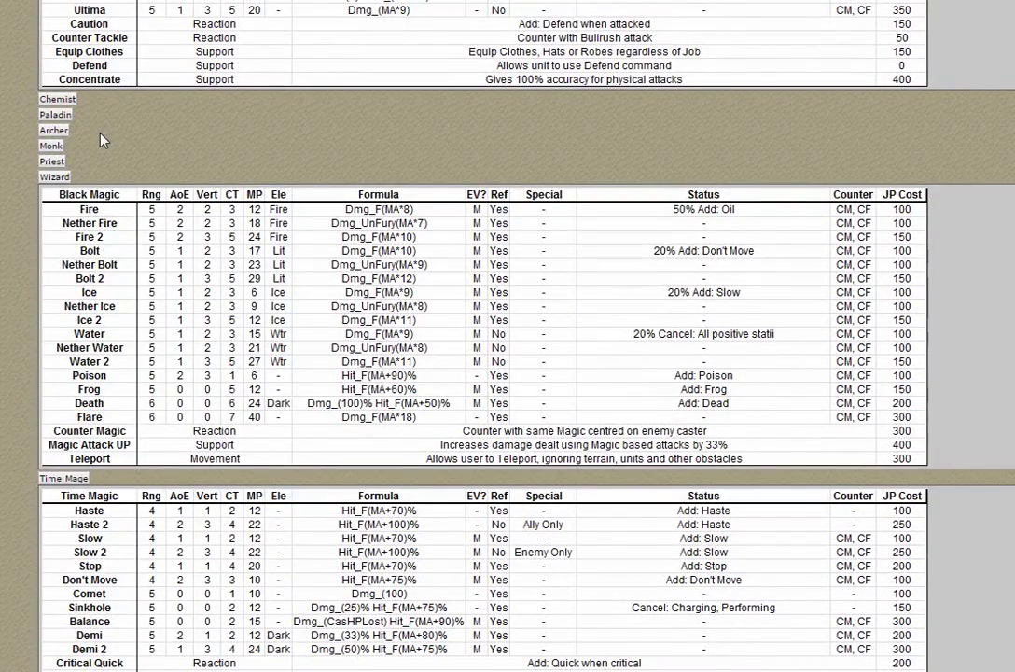
pyautogui.scroll(1, 103, 140)
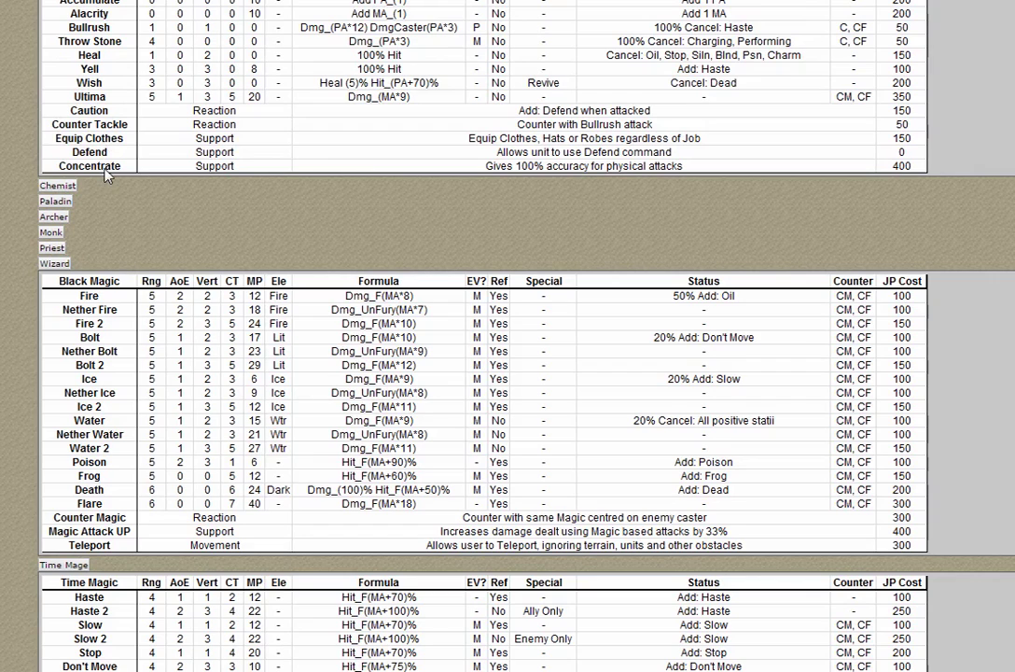
pyautogui.click(56, 201)
pyautogui.click(54, 200)
pyautogui.click(53, 217)
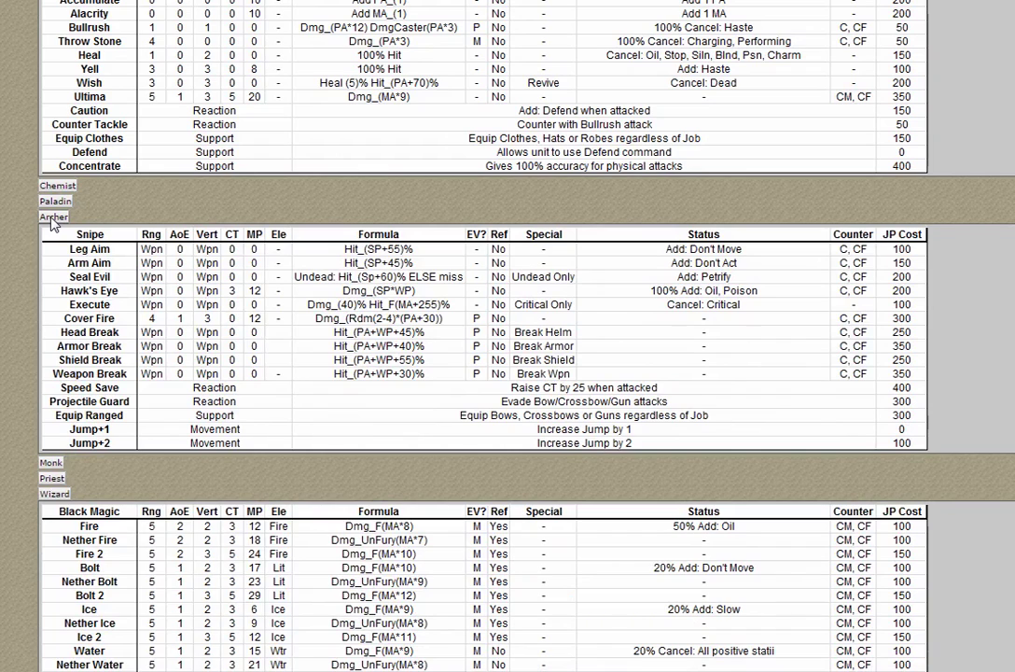
pyautogui.click(53, 217)
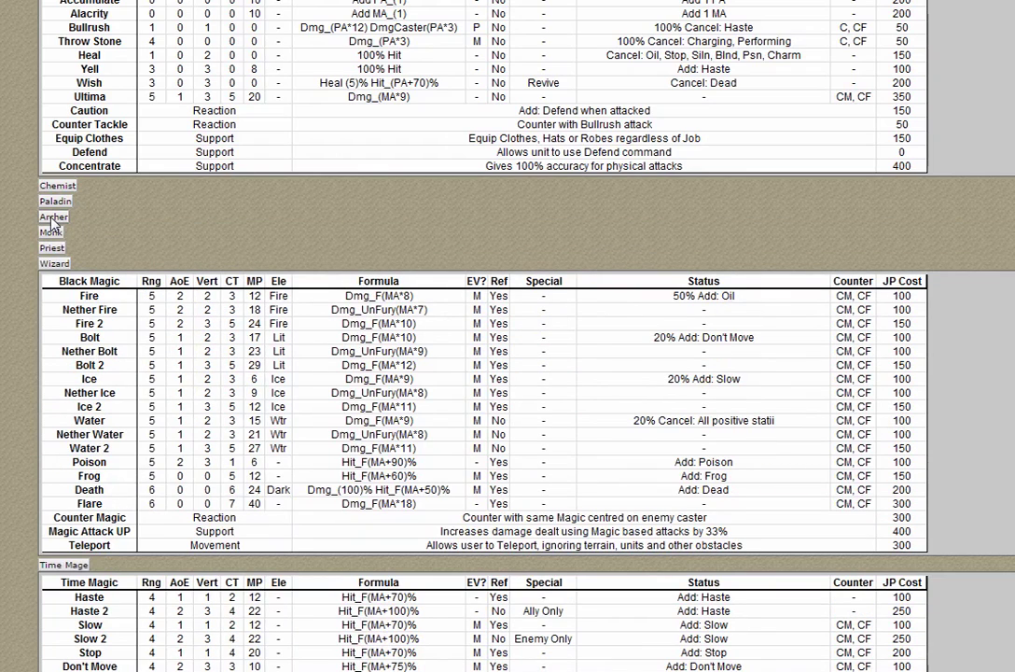
pyautogui.click(52, 233)
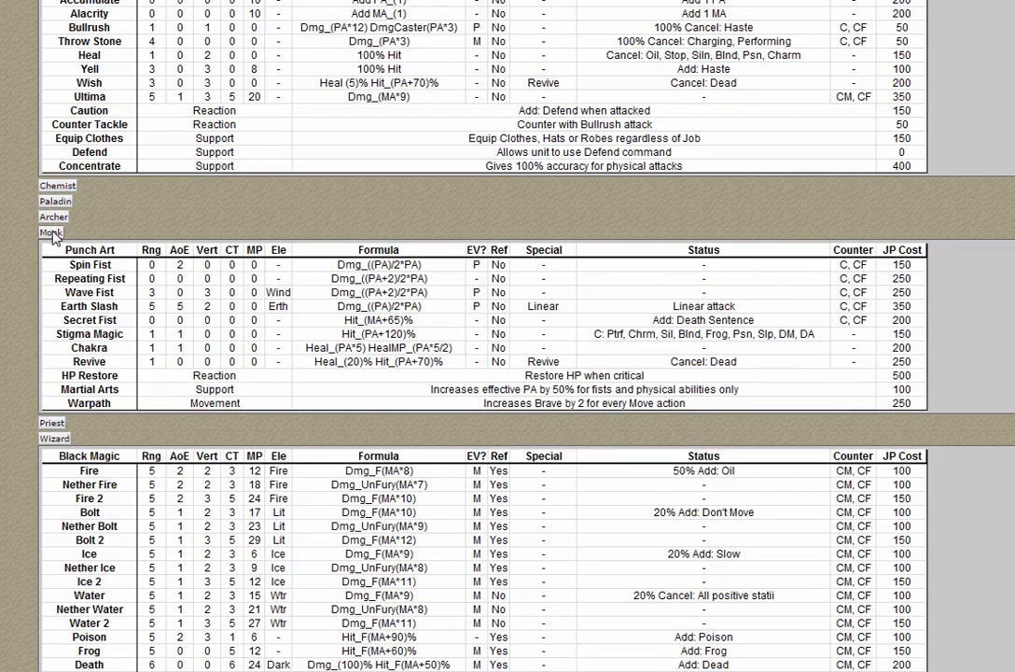
pyautogui.click(53, 233)
pyautogui.click(52, 248)
pyautogui.click(52, 248)
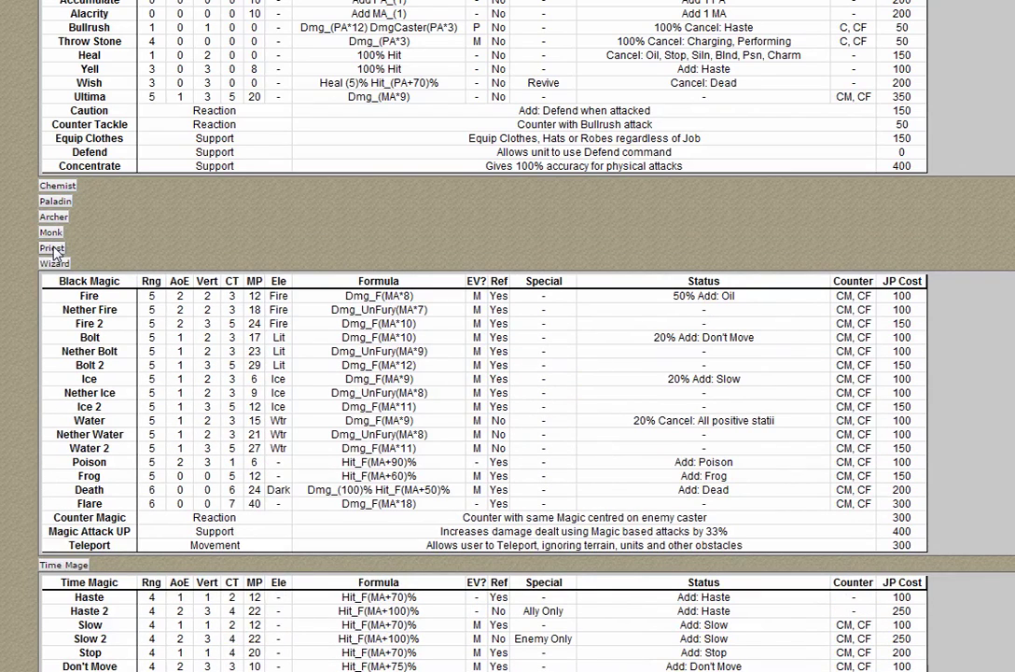
pyautogui.scroll(-1, 295, 184)
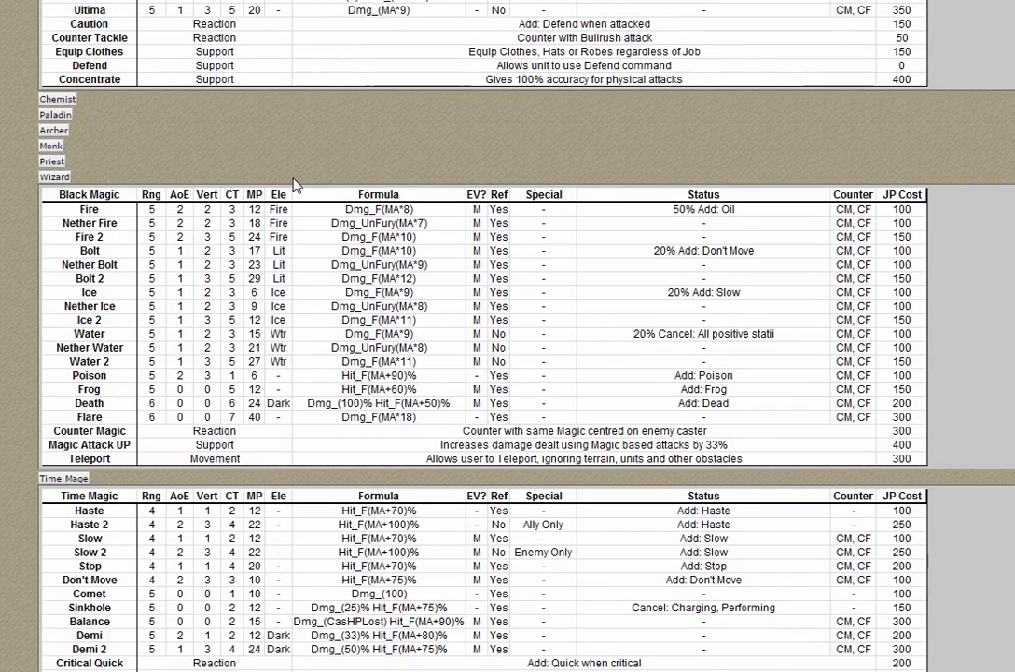
# Return to the team build workbook in Excel and compare the Wizard unit's build with the Mediator unit's build
pyautogui.hotkey('alt', 'Tab')
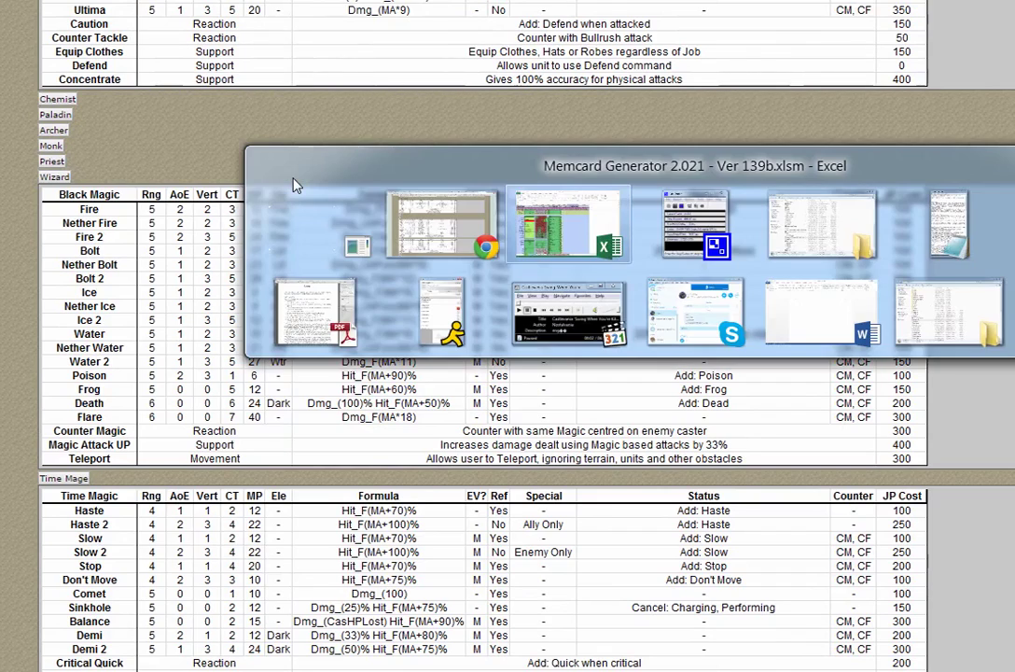
pyautogui.hotkey('alt', 'Tab')
pyautogui.hotkey('alt', 'Tab')
pyautogui.hotkey('alt', 'Tab')
pyautogui.hotkey('alt', 'Tab')
pyautogui.hotkey('alt', 'Tab')
pyautogui.hotkey('alt', 'Tab')
pyautogui.hotkey('alt', 'Tab')
pyautogui.hotkey('alt', 'Tab')
pyautogui.hotkey('alt', 'Tab')
pyautogui.hotkey('alt', 'Tab')
pyautogui.hotkey('alt', 'Tab')
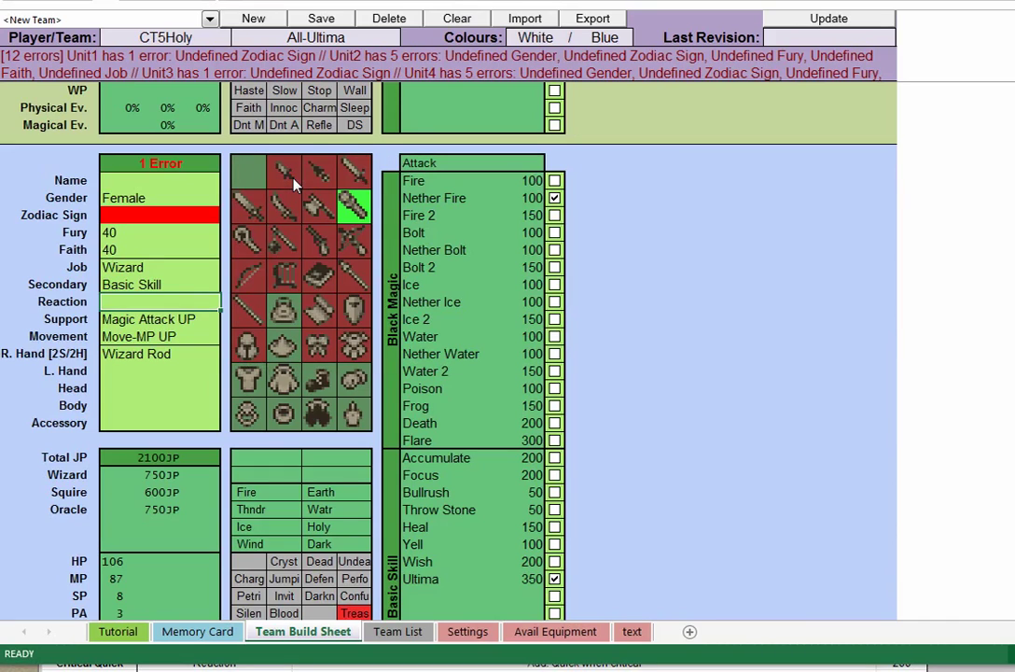
pyautogui.scroll(-1, 182, 346)
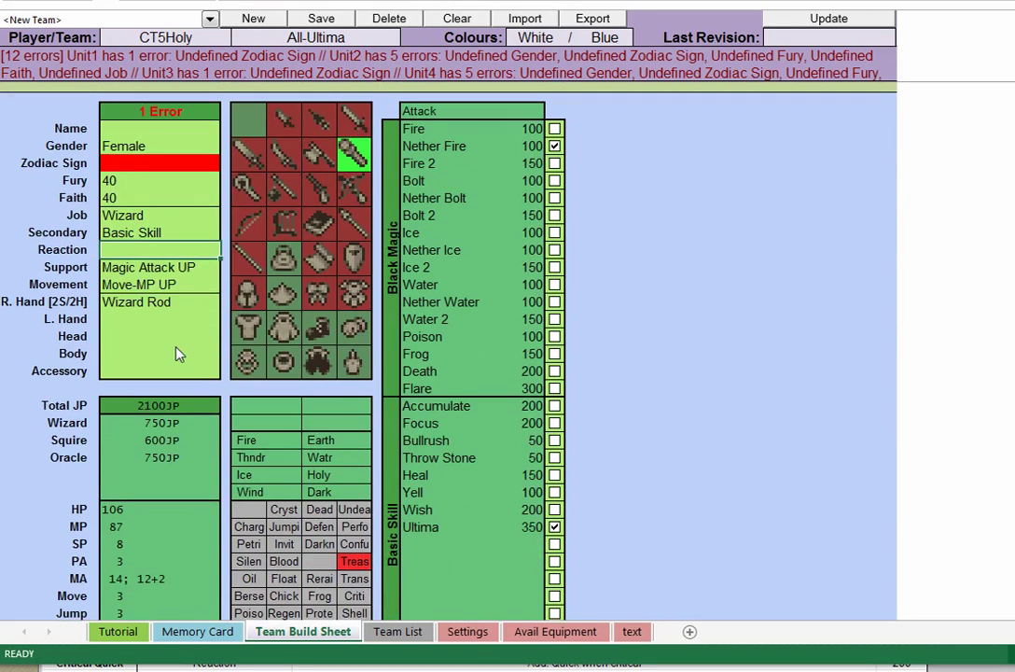
pyautogui.scroll(-10, 173, 343)
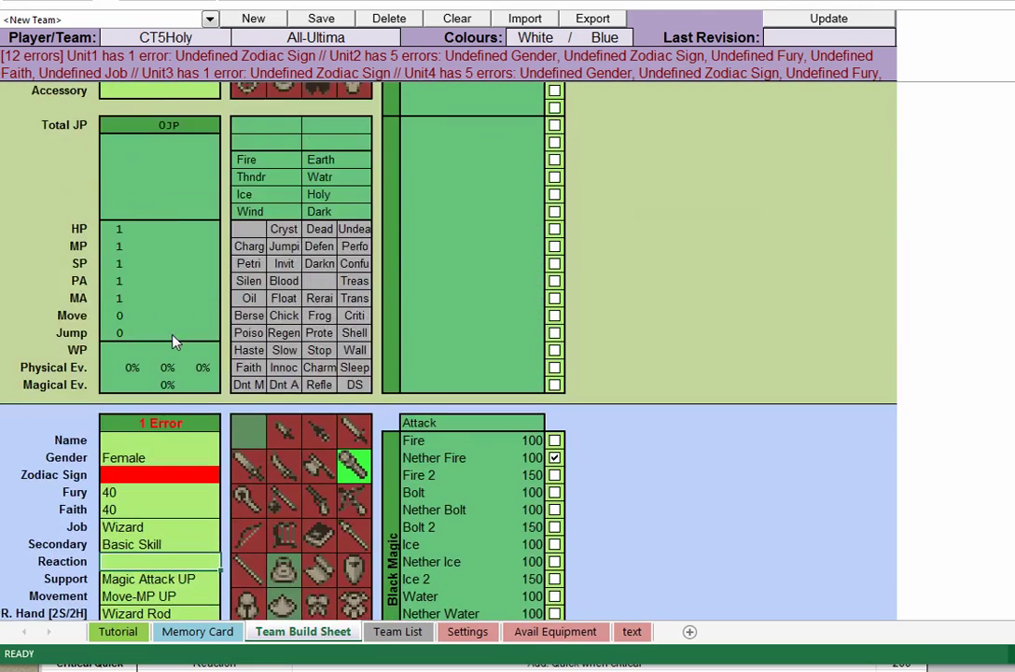
pyautogui.scroll(10, 173, 344)
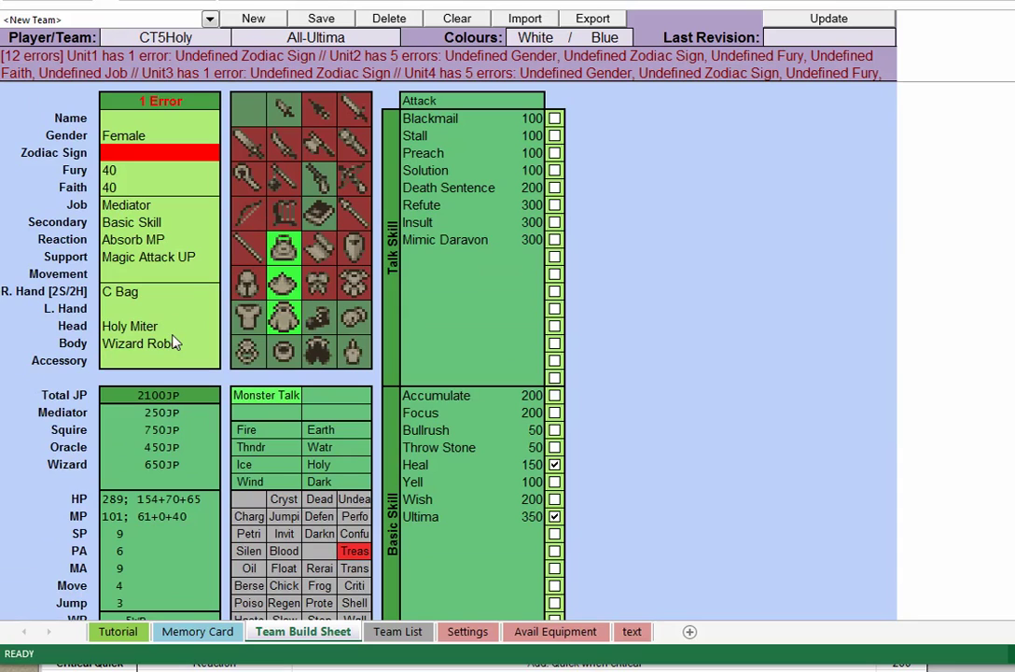
pyautogui.scroll(-20, 173, 343)
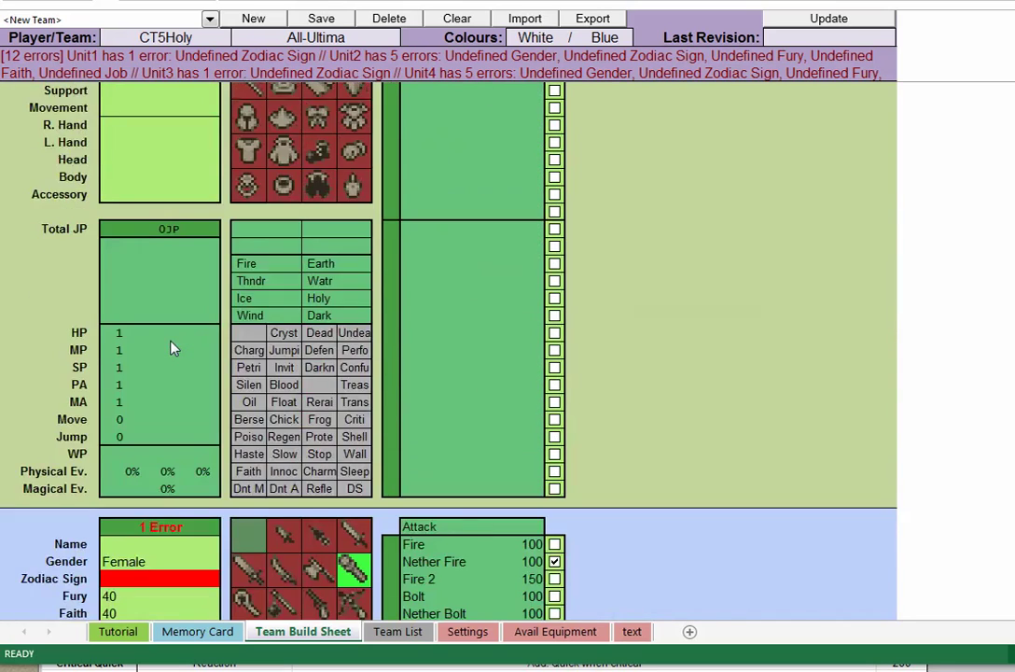
# Set the Wizard unit's accessory to Defense Armlet
pyautogui.scroll(3, 170, 347)
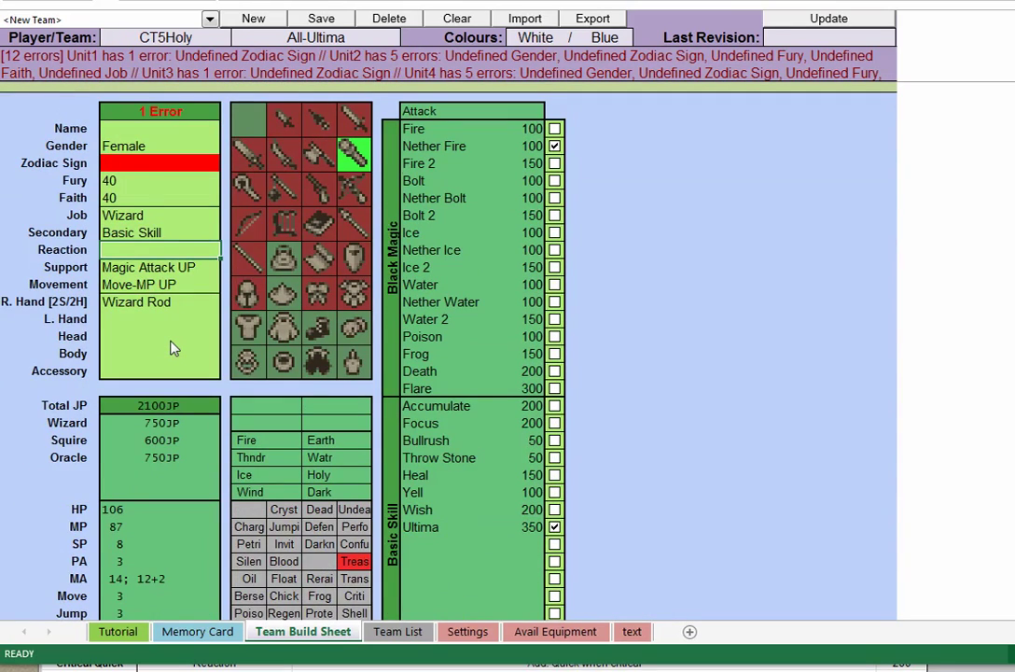
pyautogui.click(128, 370)
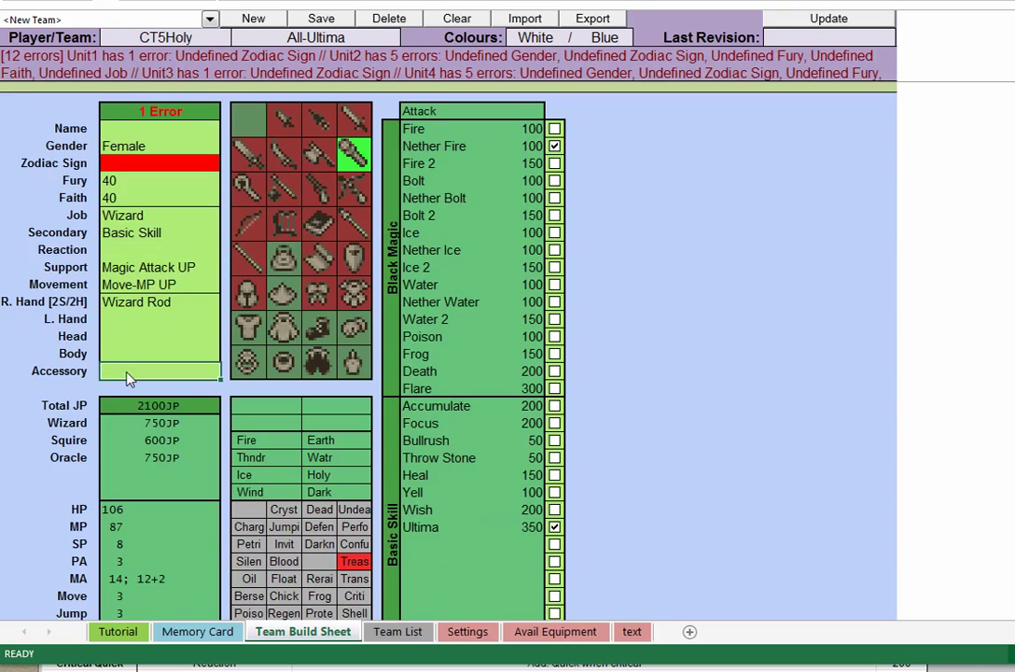
pyautogui.write('D')
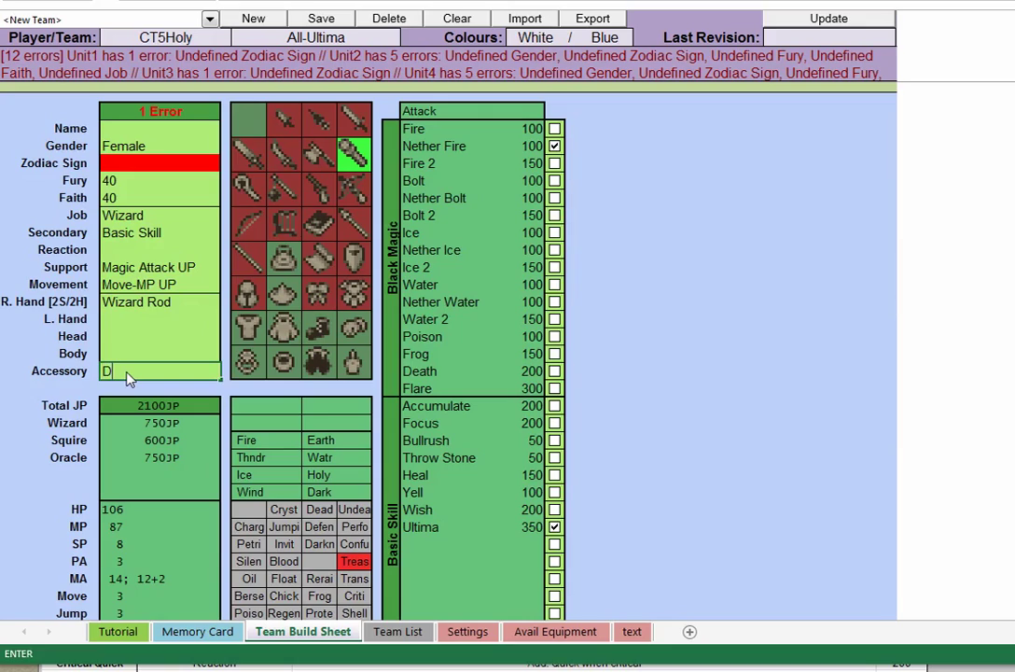
pyautogui.write('efense Armlet')
pyautogui.press('Up')
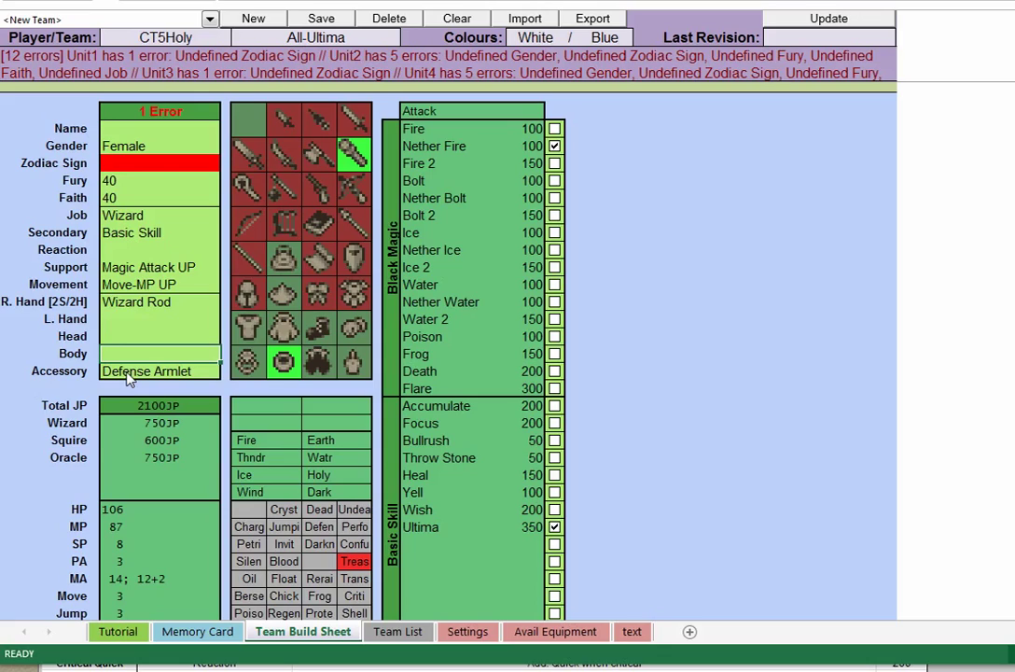
# Equip the Wizard unit with a Holy Miter for the head and a Wizard Robe for the body
pyautogui.press('Up')
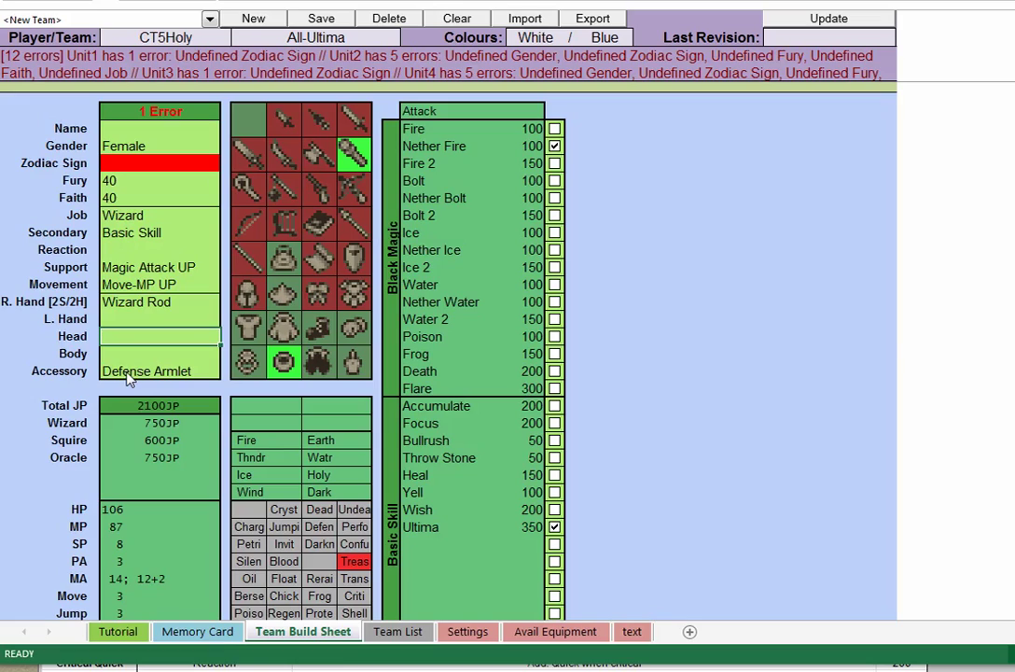
pyautogui.write('Ho')
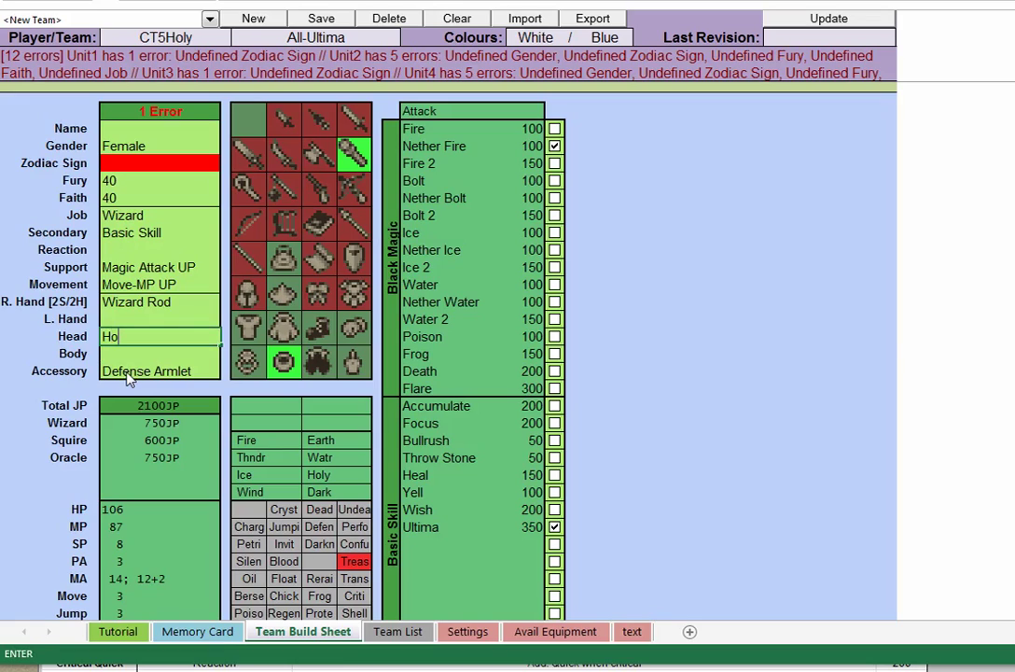
pyautogui.write('ly Miter')
pyautogui.press('Return')
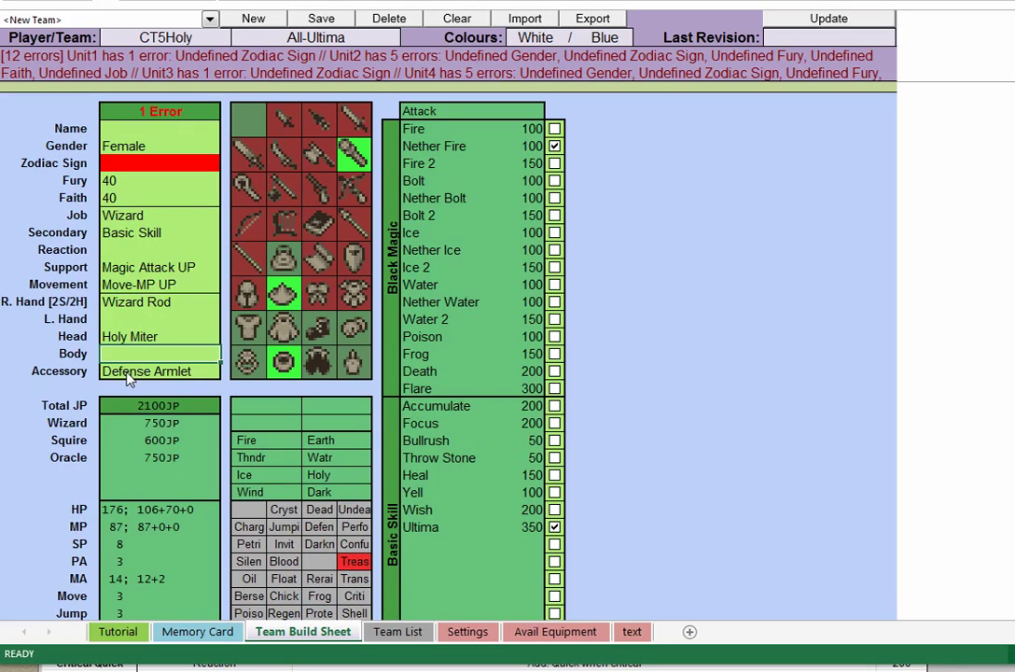
pyautogui.write('Wizard ')
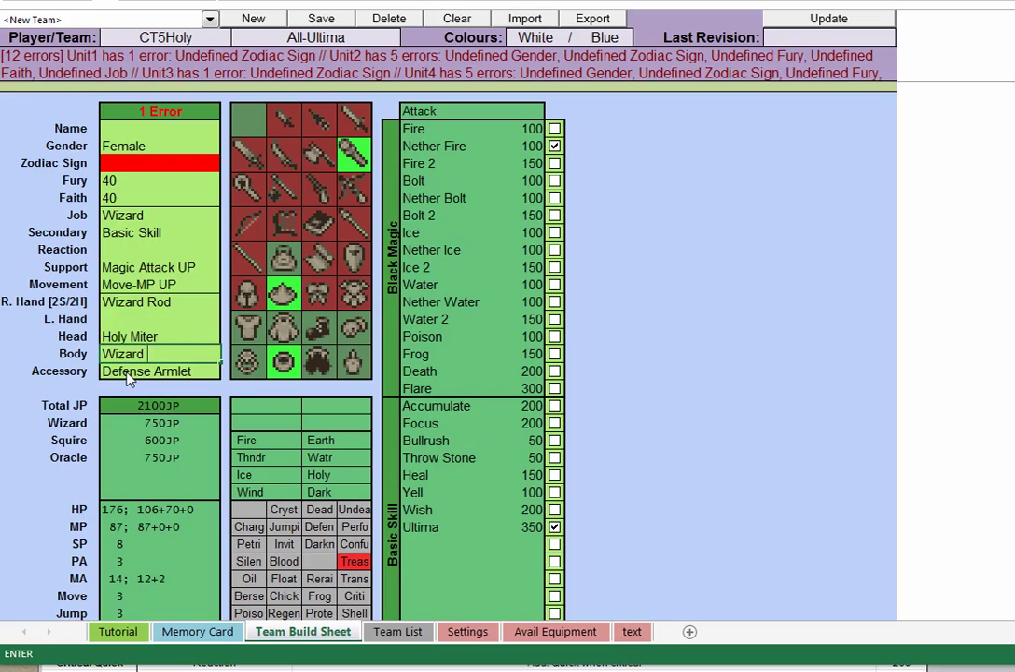
pyautogui.write('Robe')
pyautogui.press('Up')
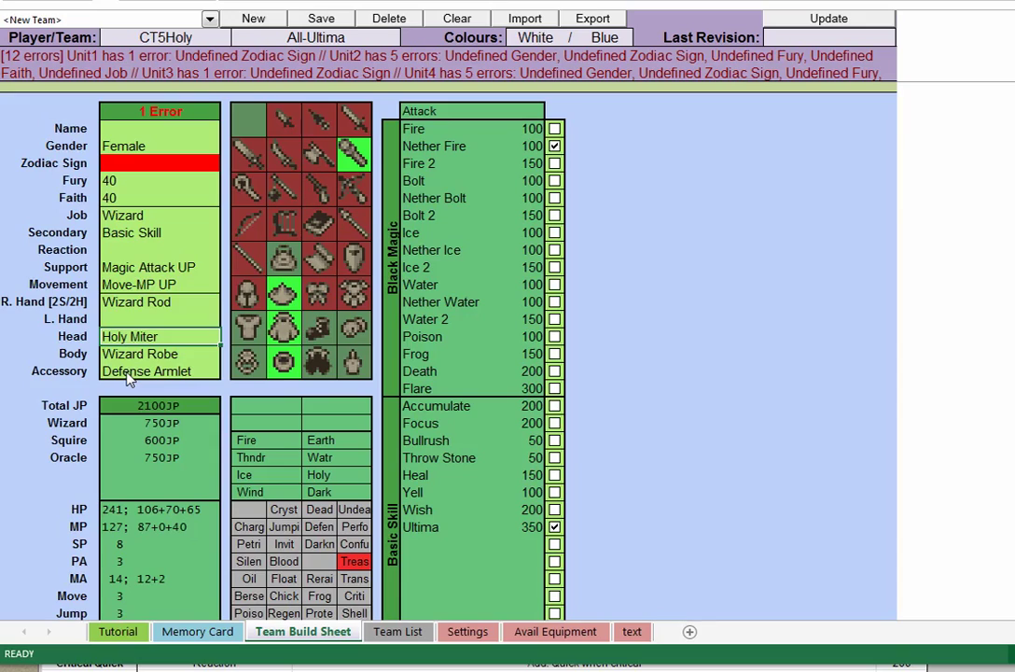
# Set the Wizard unit's reaction ability to Finger Guard
pyautogui.click(131, 252)
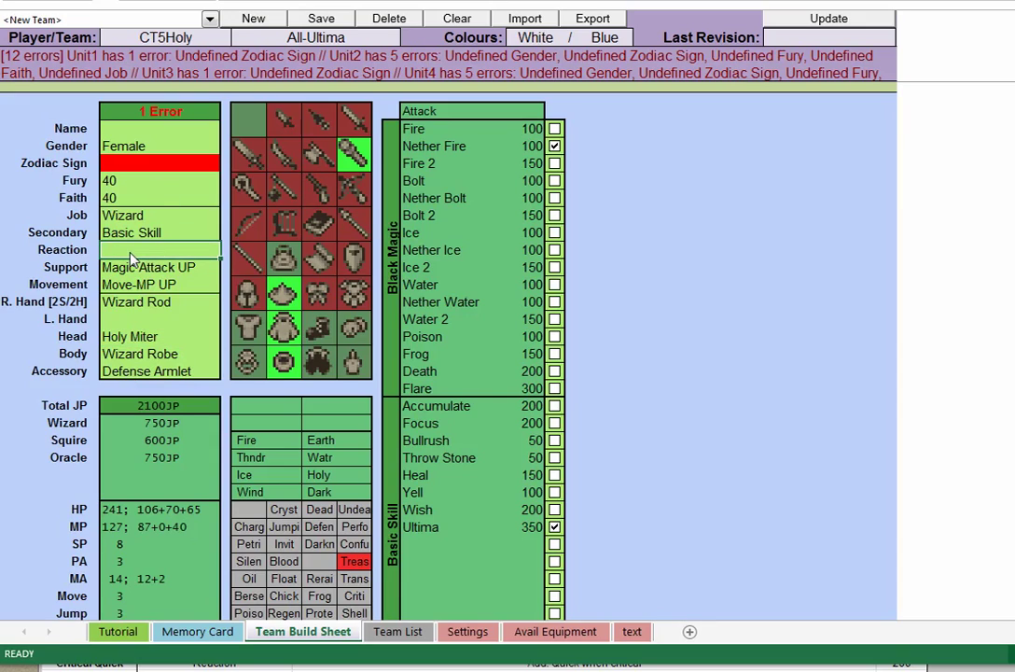
pyautogui.write('Finger')
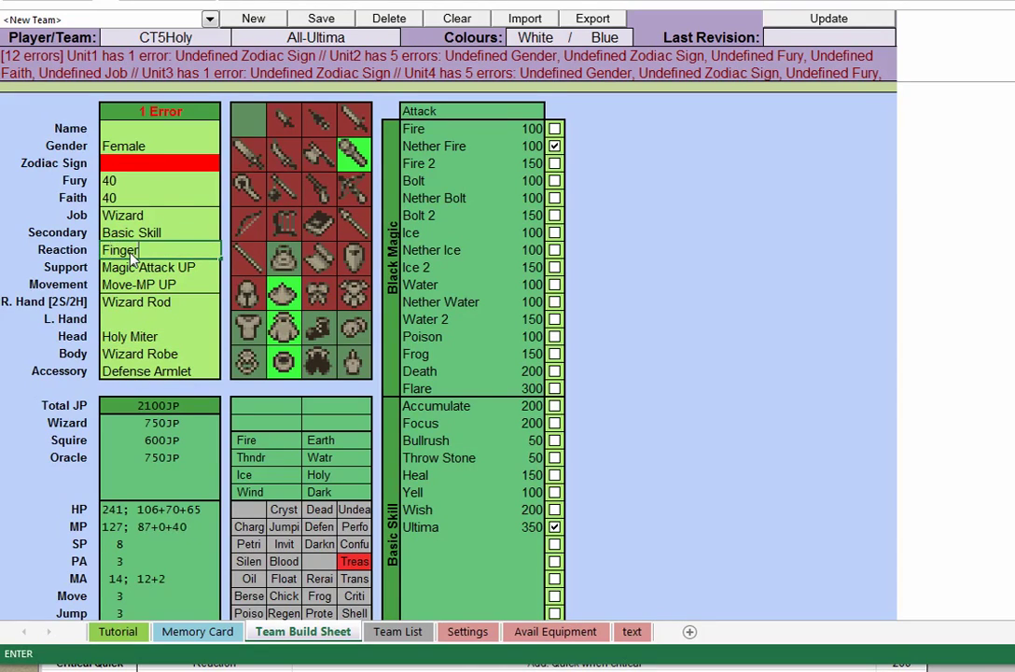
pyautogui.write(' Gu')
pyautogui.write('ard')
pyautogui.press('Return')
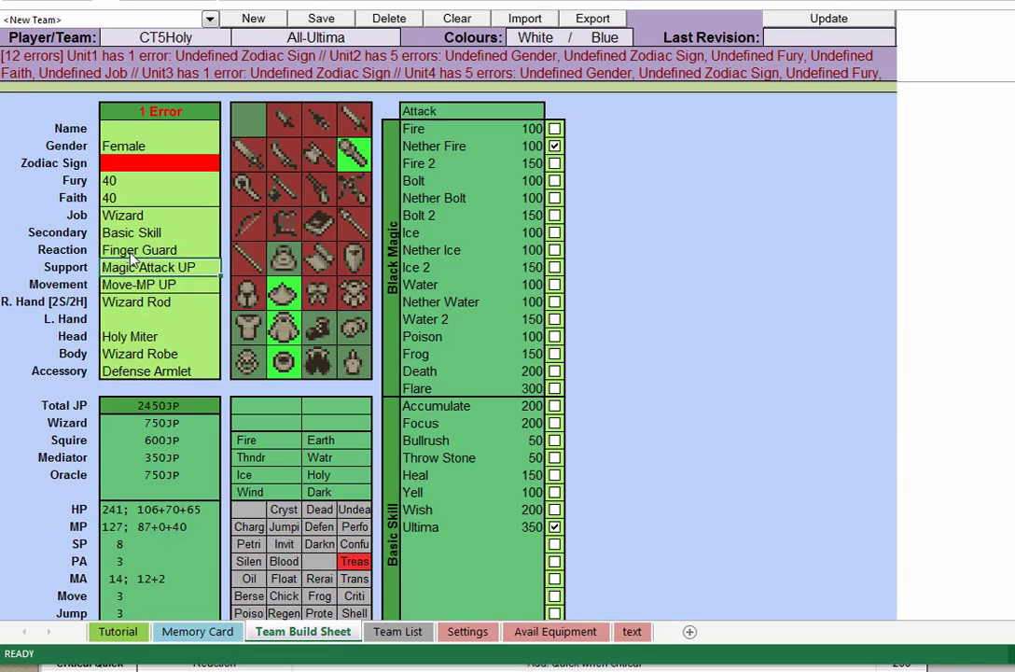
# Replace the Wizard unit's reaction ability with Critical Quick
pyautogui.click(131, 254)
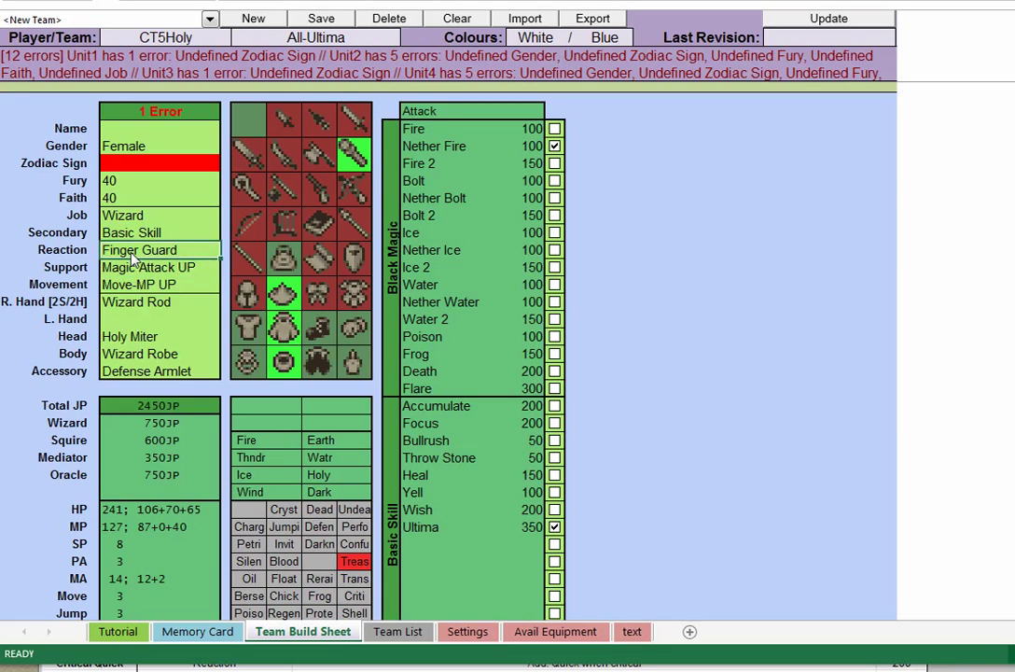
pyautogui.write('Critical')
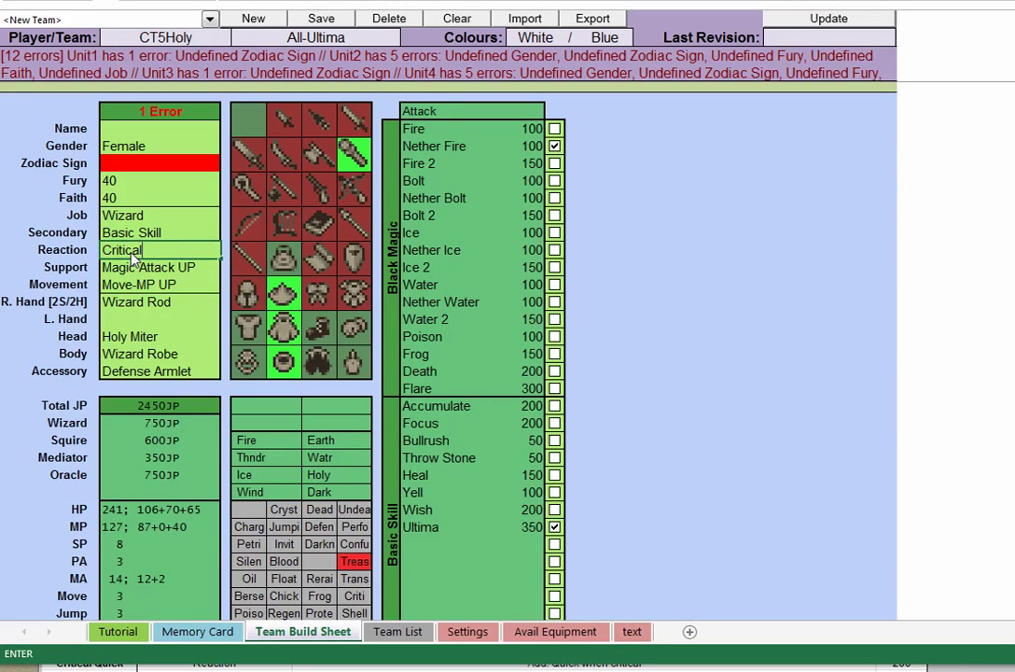
pyautogui.write(' Quick')
pyautogui.press('Return')
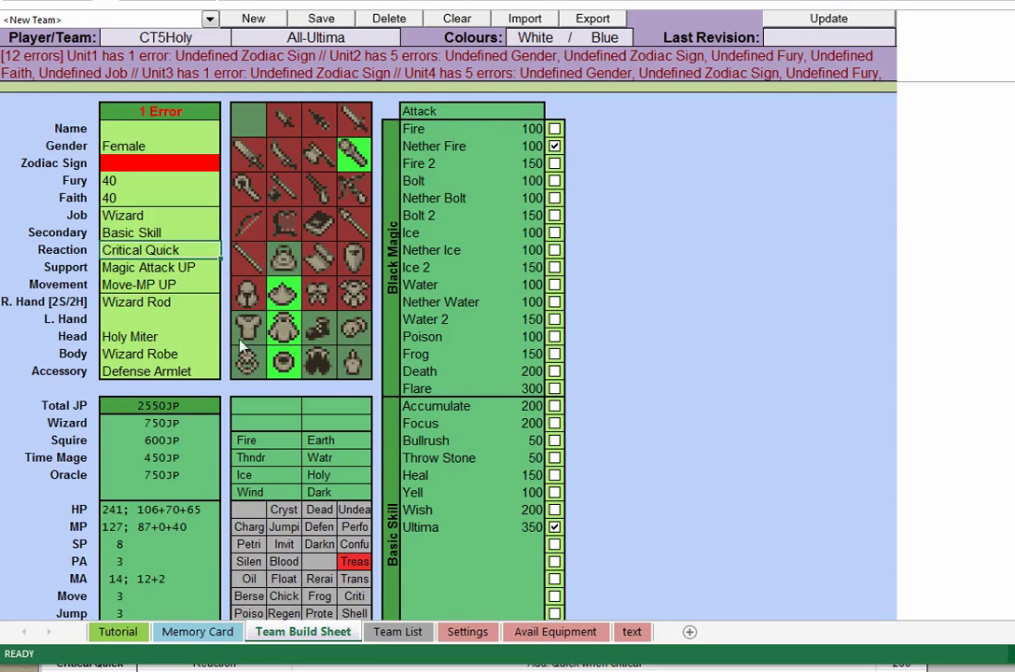
# Set the Mediator unit's accessory to Defense Armlet
pyautogui.scroll(-8, 260, 355)
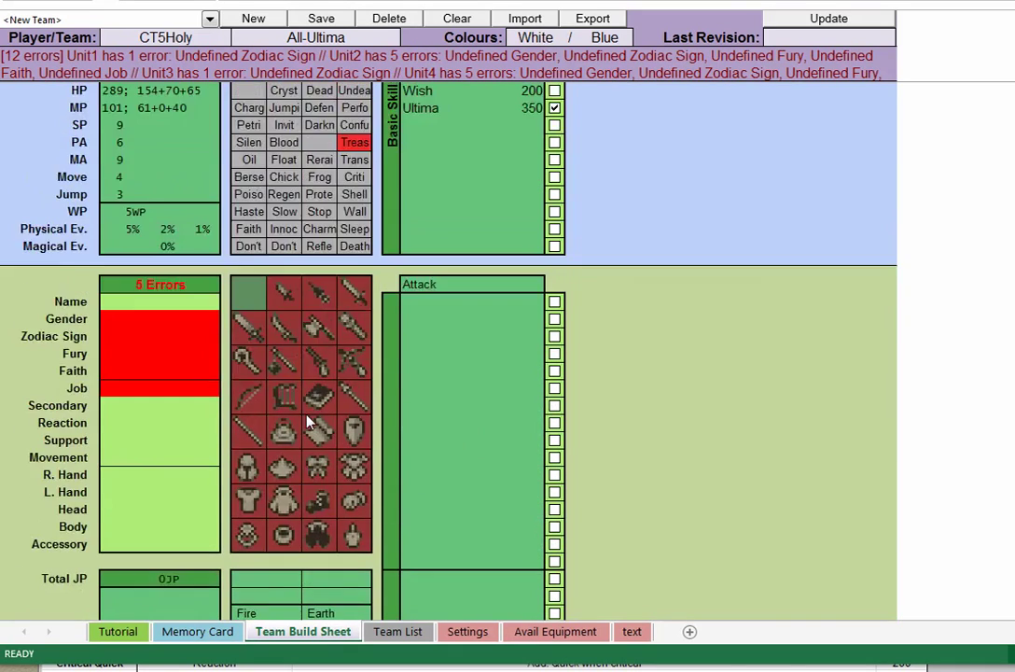
pyautogui.scroll(8, 308, 421)
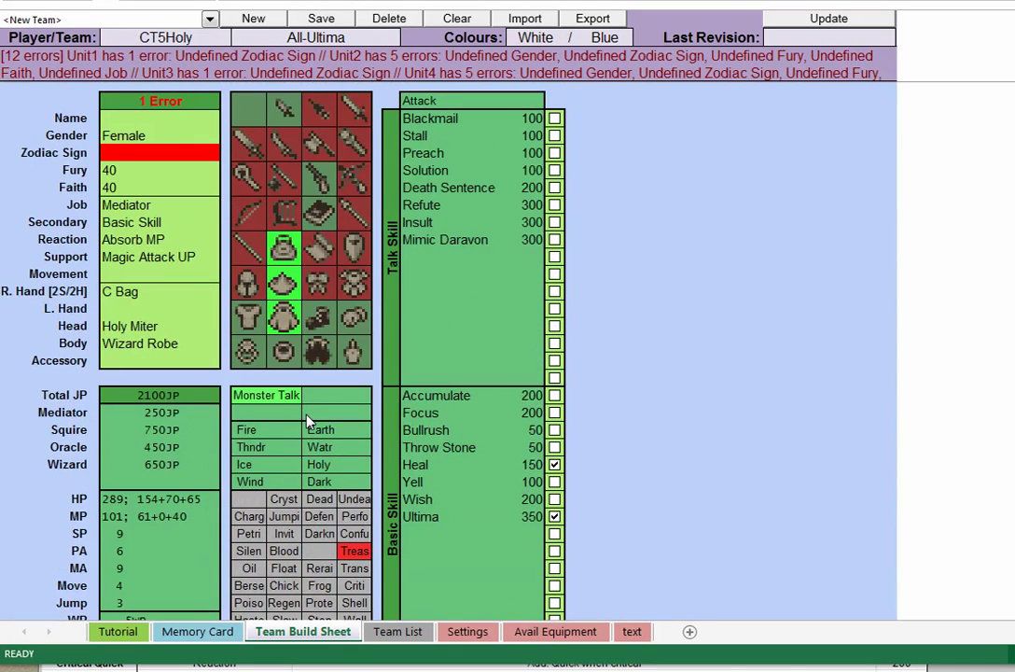
pyautogui.click(137, 364)
pyautogui.write('Defe')
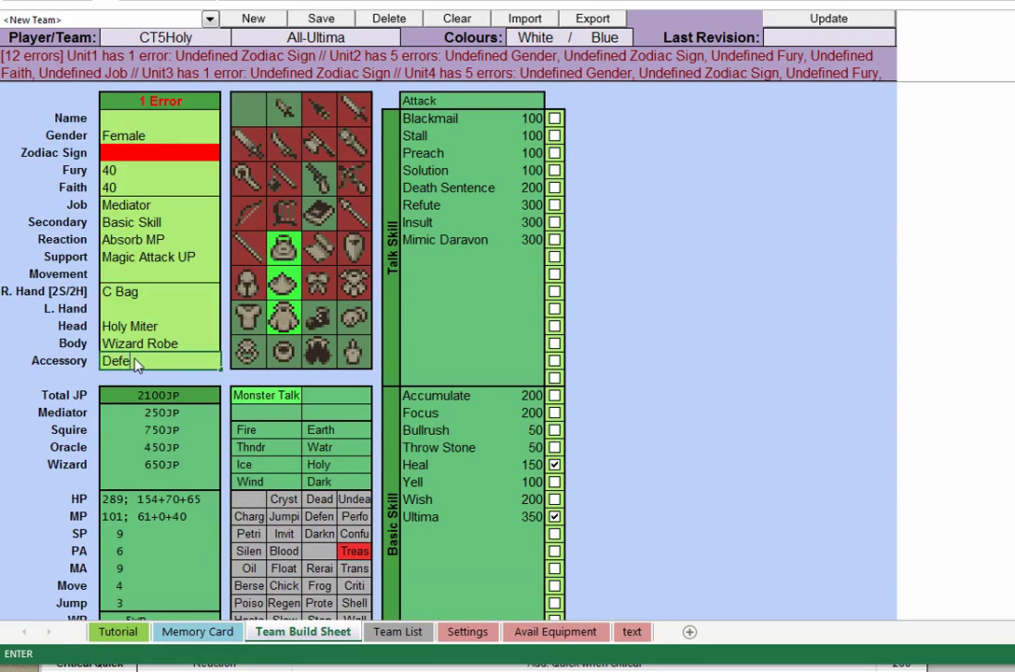
pyautogui.write('nse Armlet')
pyautogui.press('Return')
# Clear the Mediator unit's reaction ability
pyautogui.scroll(-2, 135, 364)
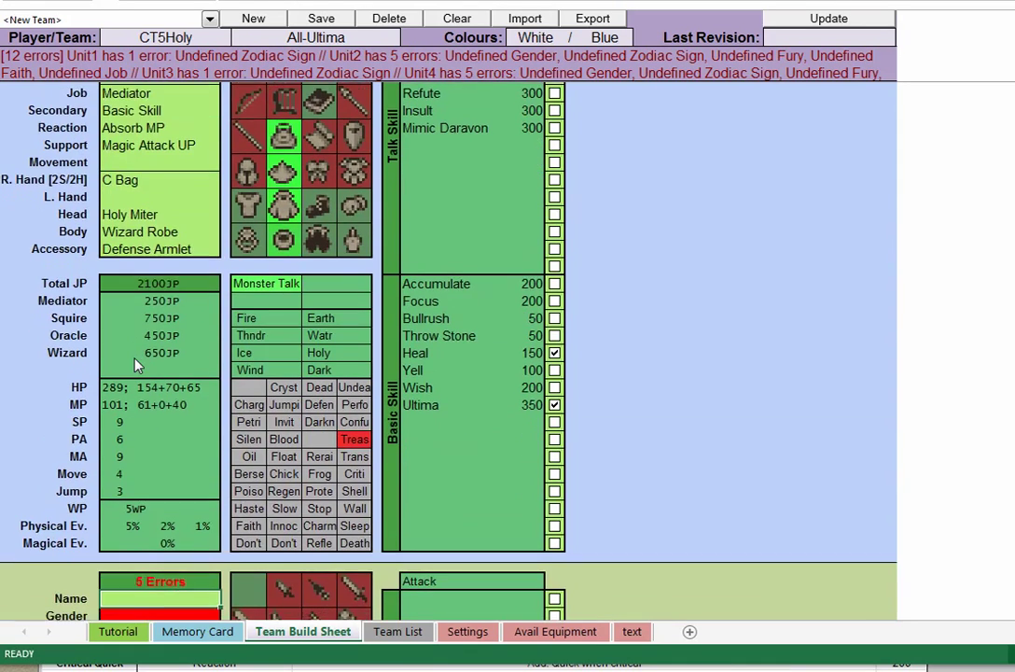
pyautogui.scroll(2, 317, 315)
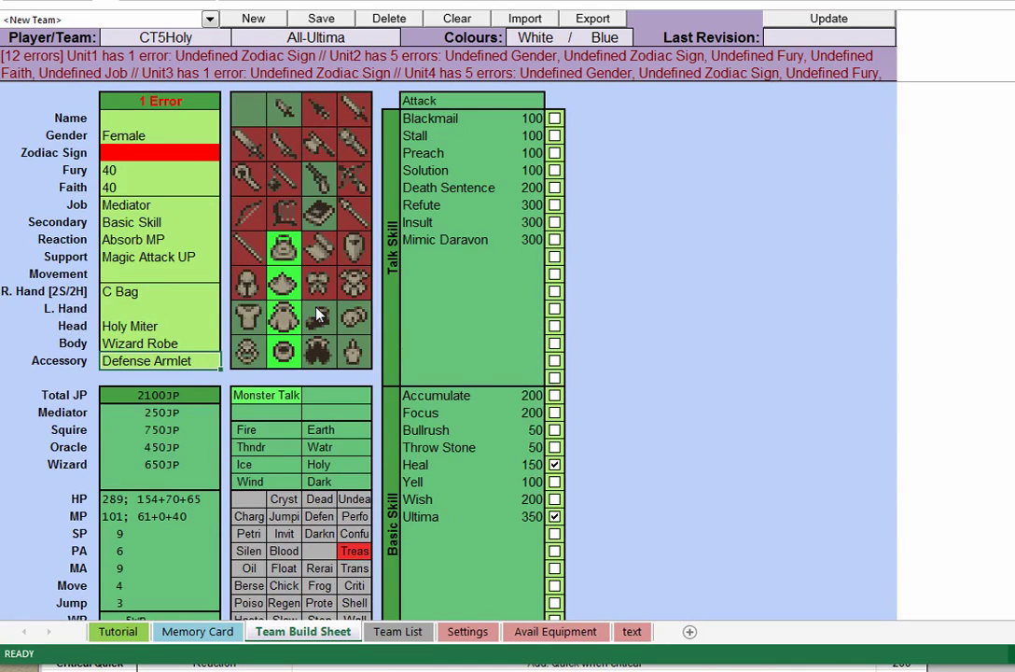
pyautogui.click(130, 246)
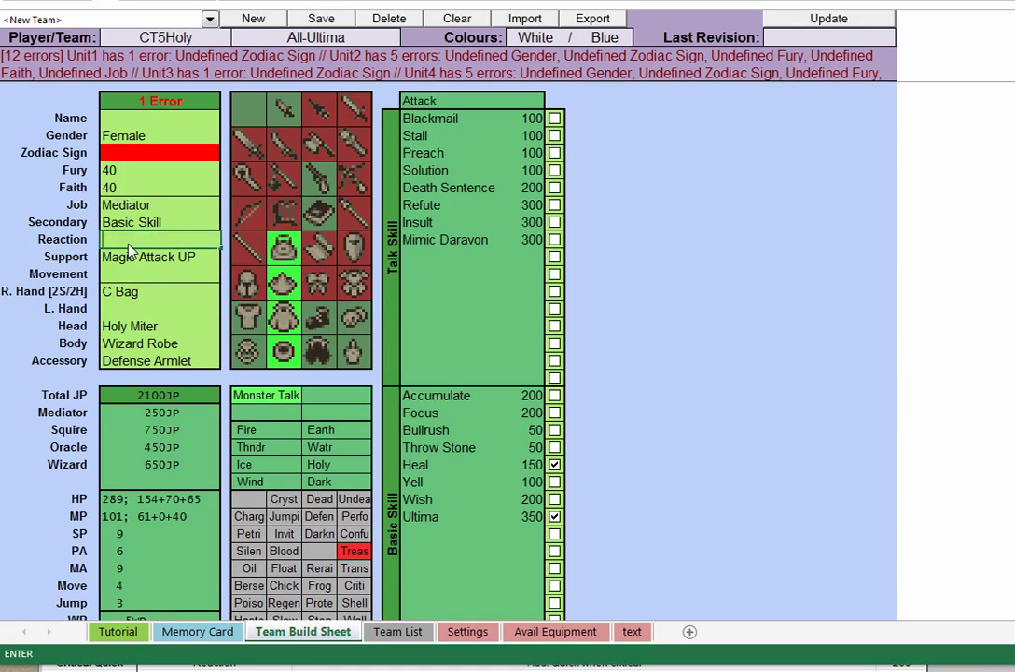
pyautogui.press('Delete')
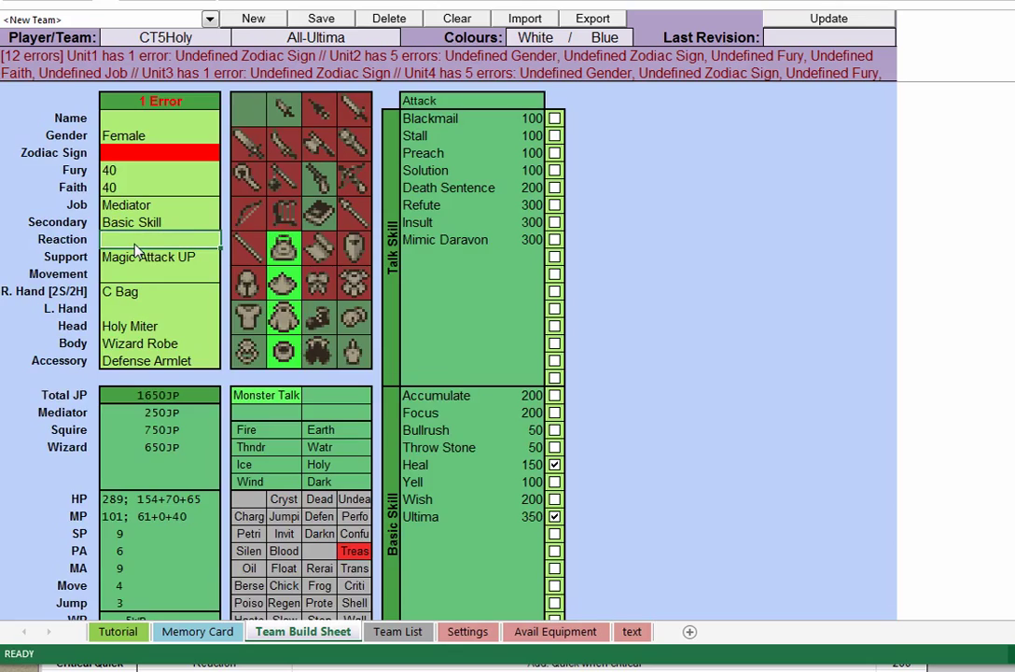
# Set the empty second unit, below the Mediator, to gender Male and job Monk
pyautogui.scroll(-4, 130, 250)
pyautogui.scroll(1, 135, 250)
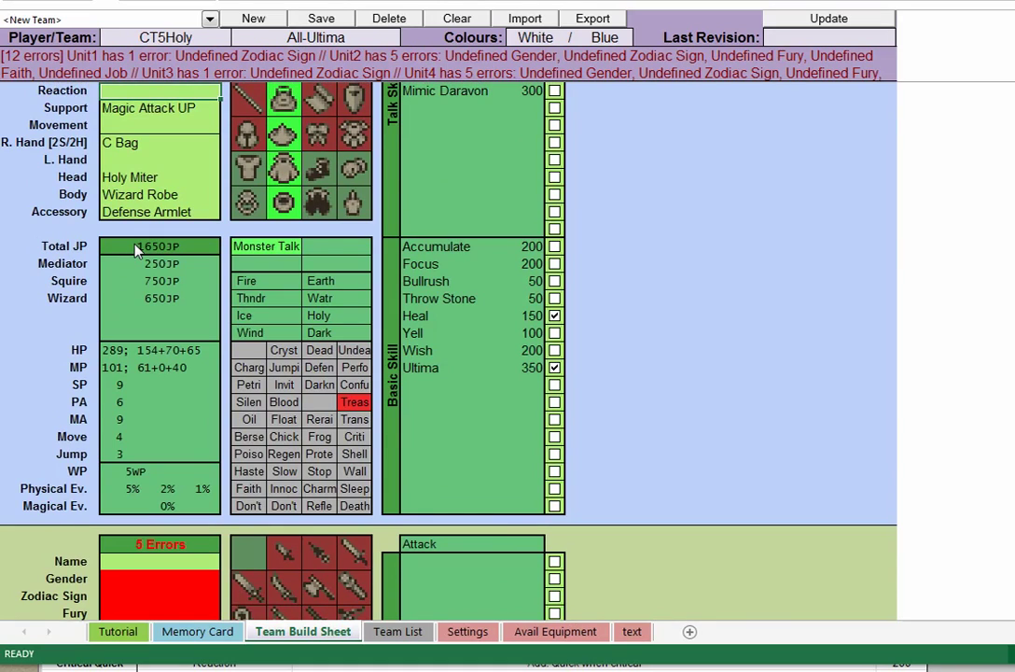
pyautogui.scroll(-14, 135, 251)
pyautogui.scroll(6, 135, 250)
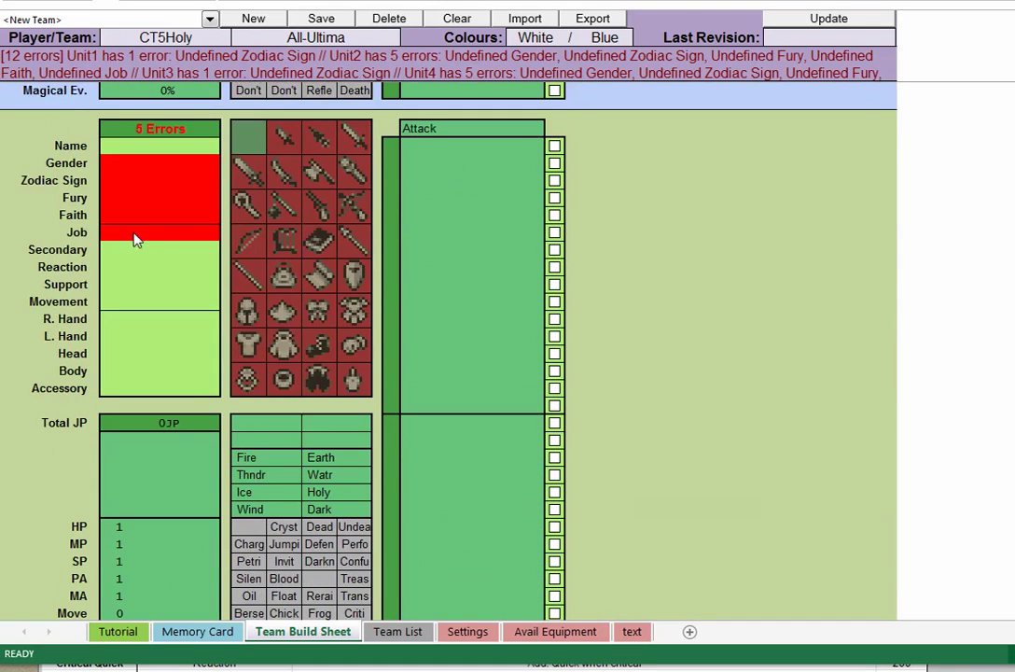
pyautogui.click(133, 163)
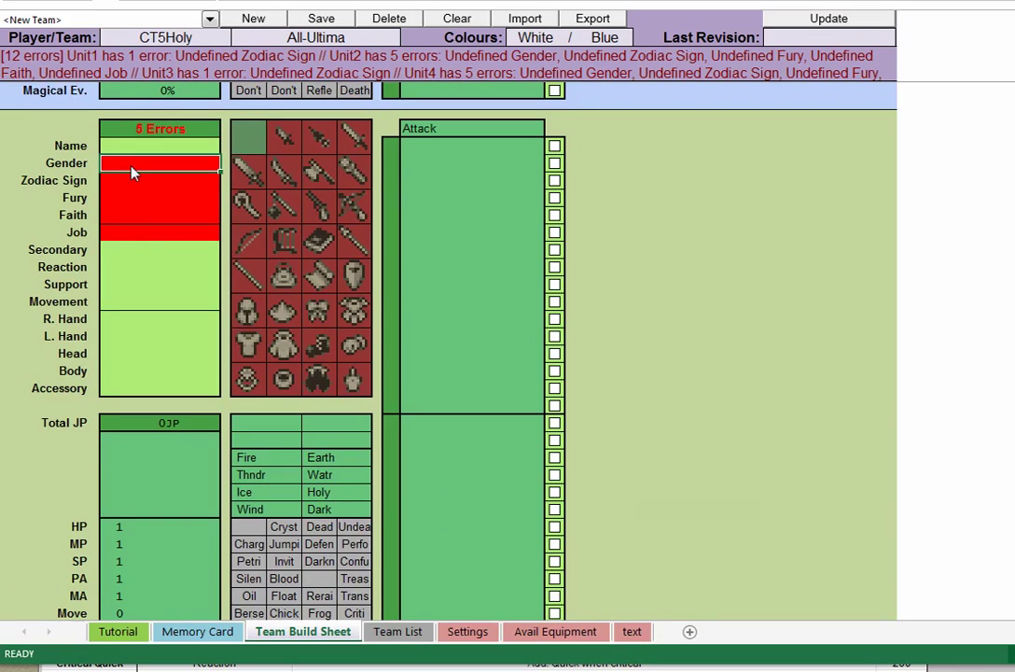
pyautogui.write('Male')
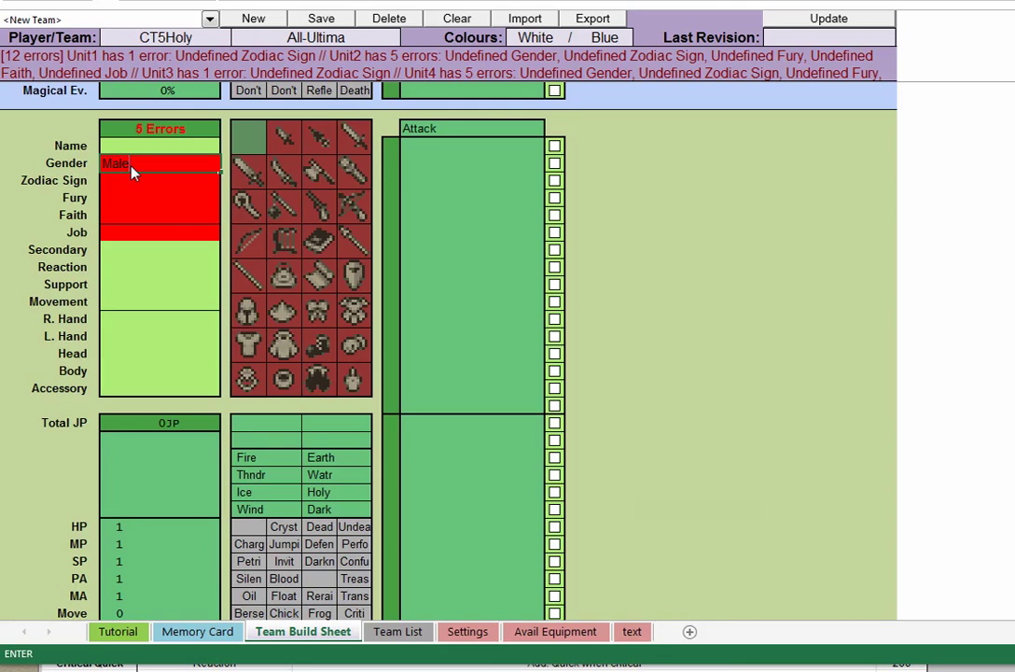
pyautogui.press('Return')
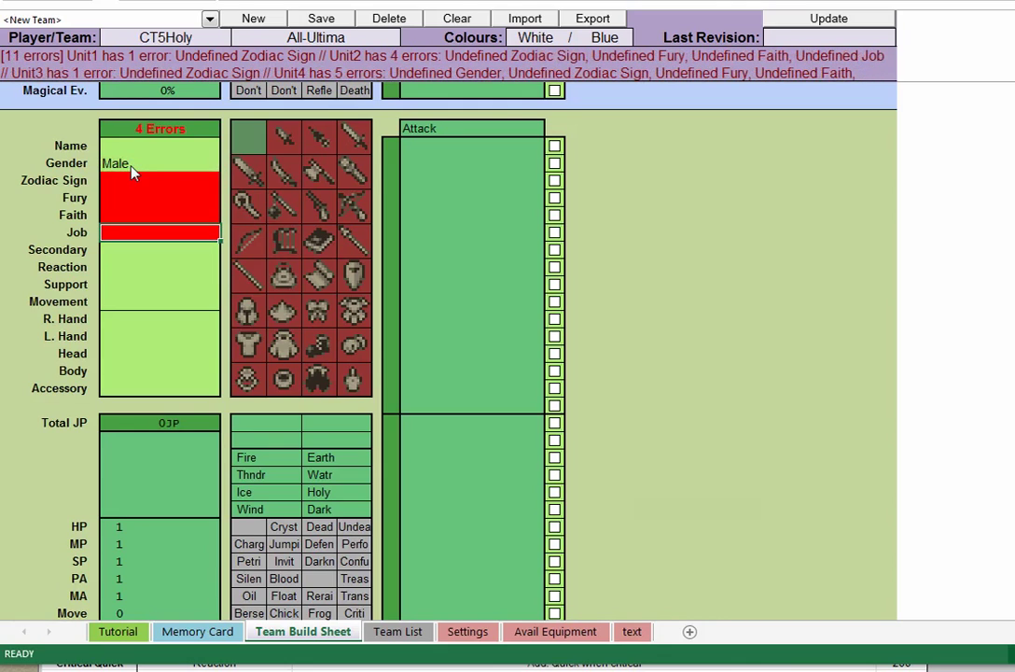
pyautogui.write('Monk')
pyautogui.press('Return')
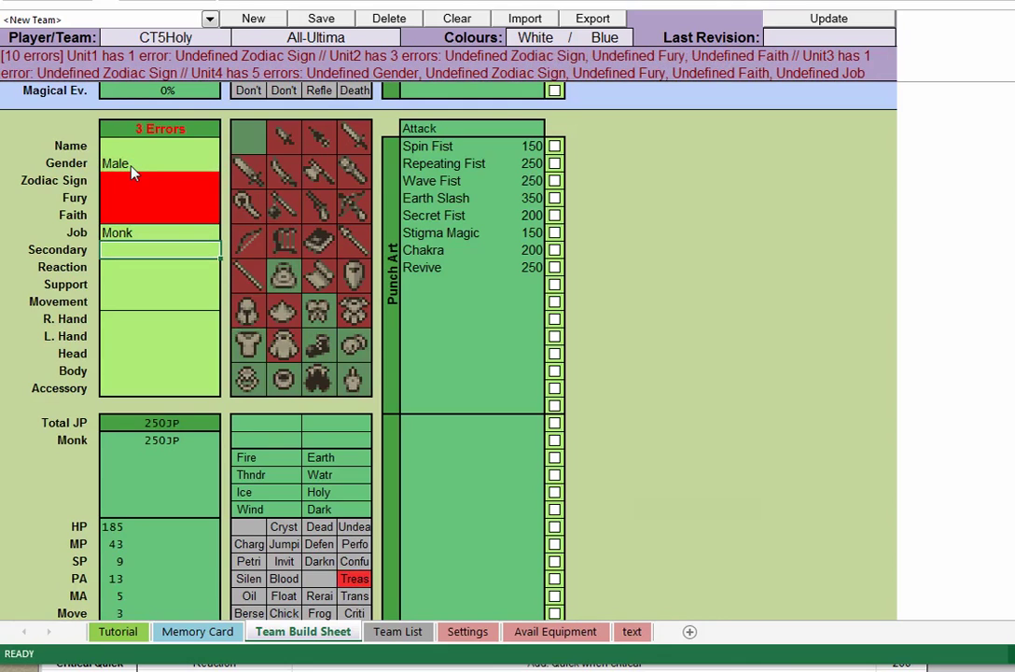
# Equip the Monk unit with an FS Bag in the right hand and a Chakra Band on the head
pyautogui.press('Return')
pyautogui.press('Return')
pyautogui.press('Return')
pyautogui.press('Return')
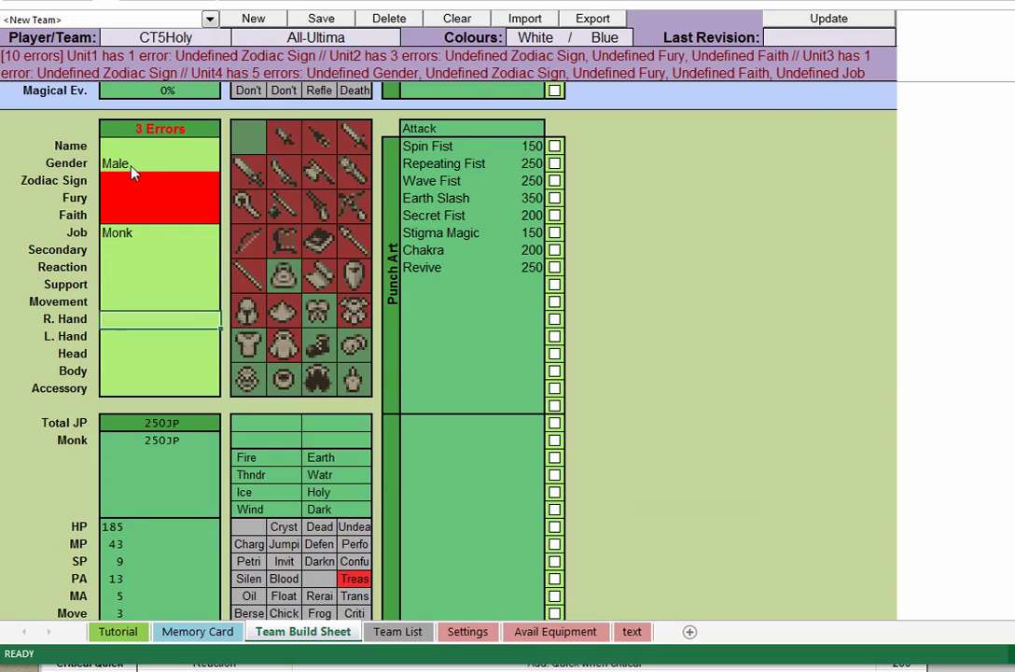
pyautogui.write('FS')
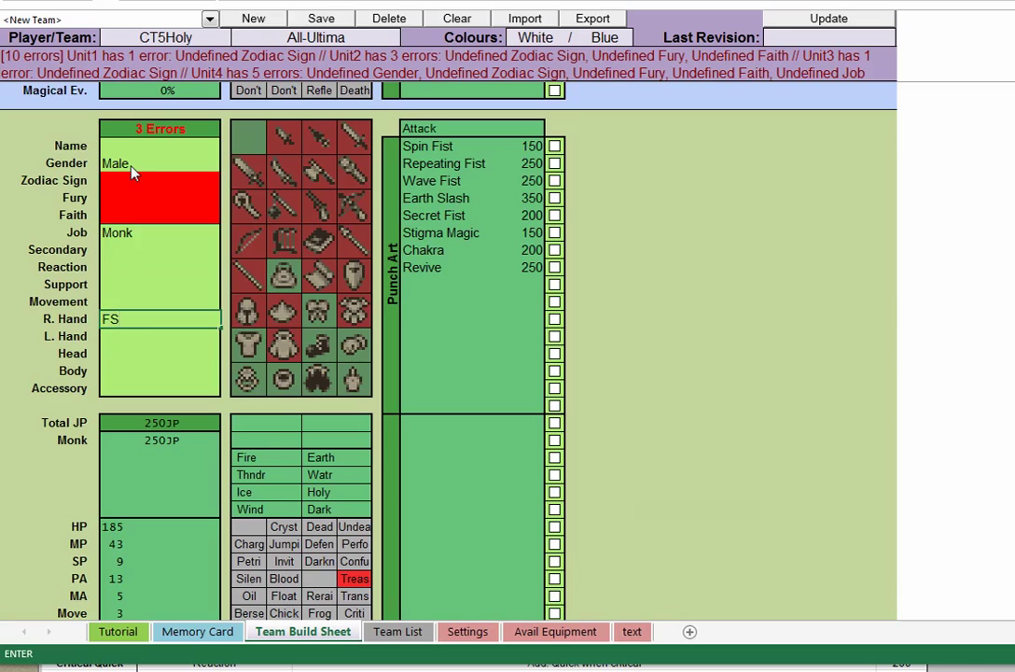
pyautogui.write(' Bag')
pyautogui.press('Return')
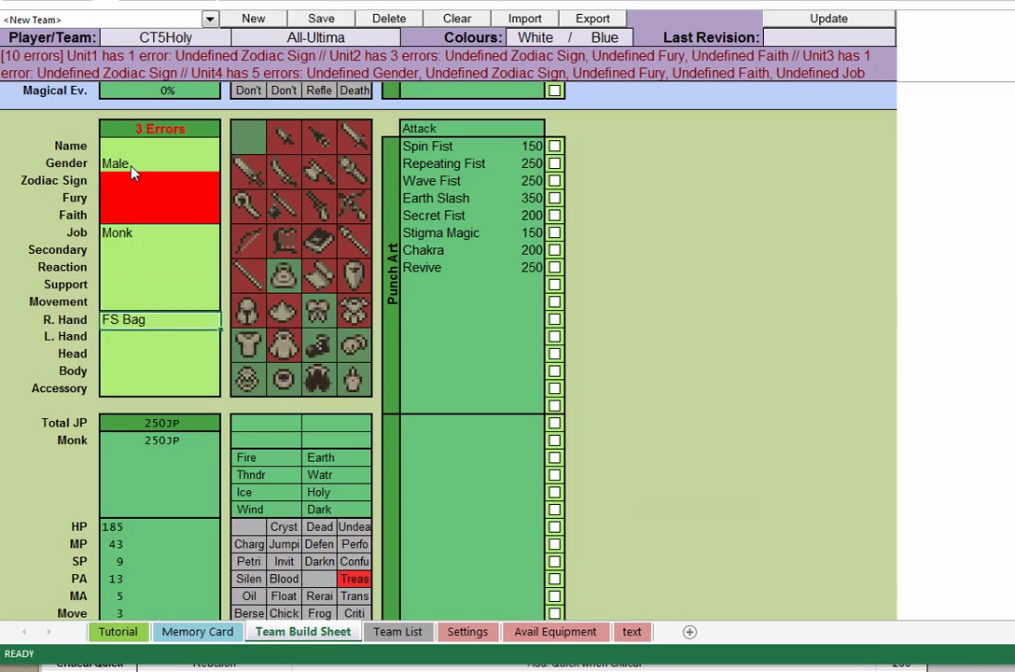
pyautogui.write('Cha')
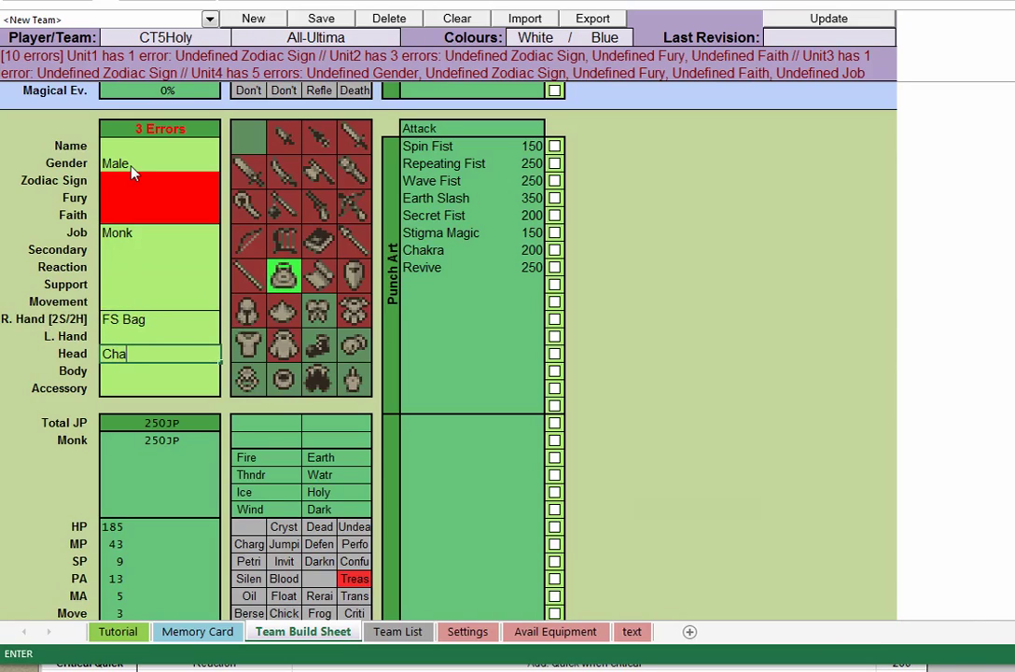
pyautogui.write('kra Band')
pyautogui.press('Return')
# Equip the Monk unit with a Black Costume on the body and a Cursed Ring as accessory
pyautogui.write('B')
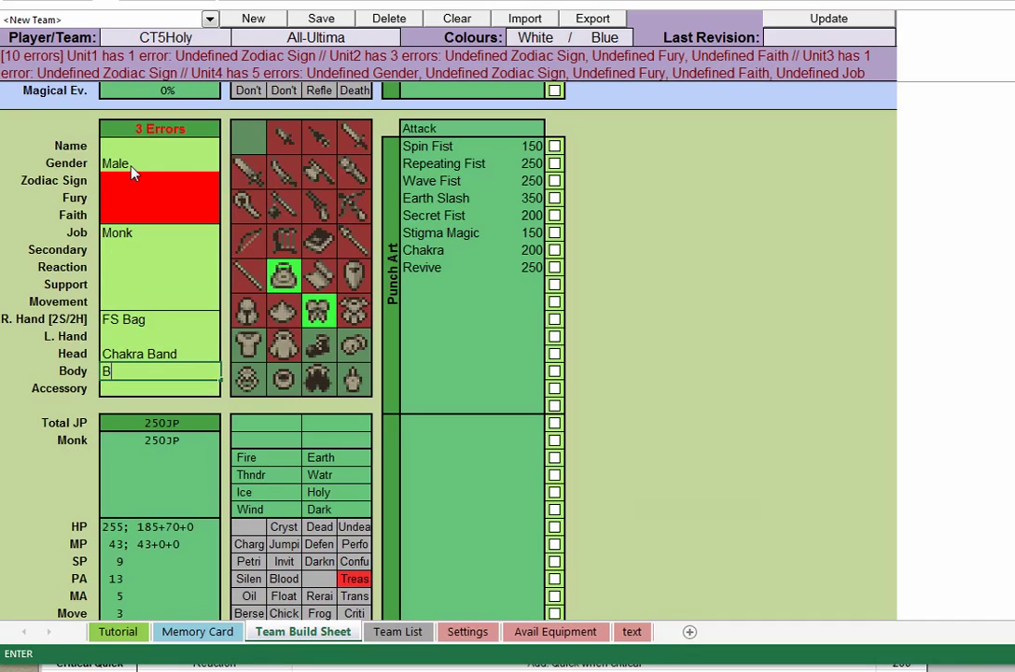
pyautogui.write('lack Costume')
pyautogui.press('Return')
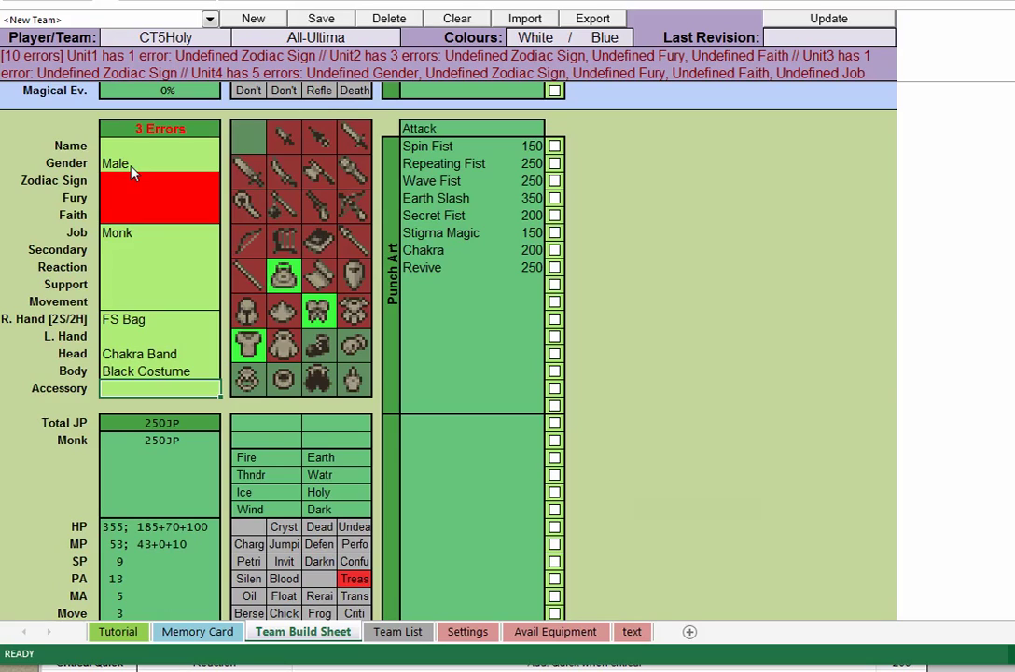
pyautogui.write('Cursed')
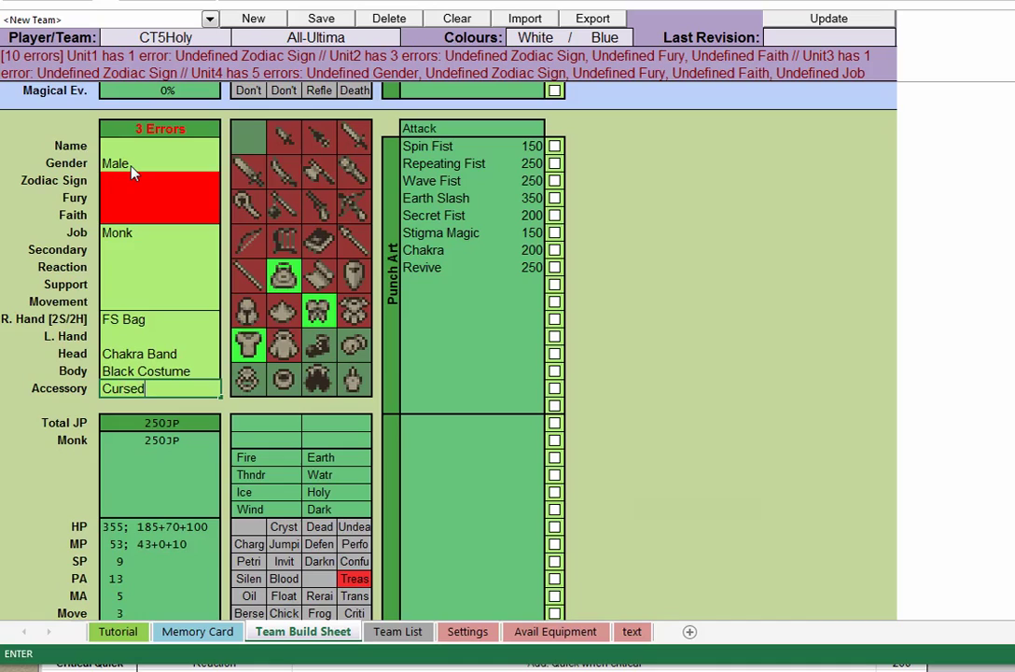
pyautogui.write(' Ring')
pyautogui.press('Return')
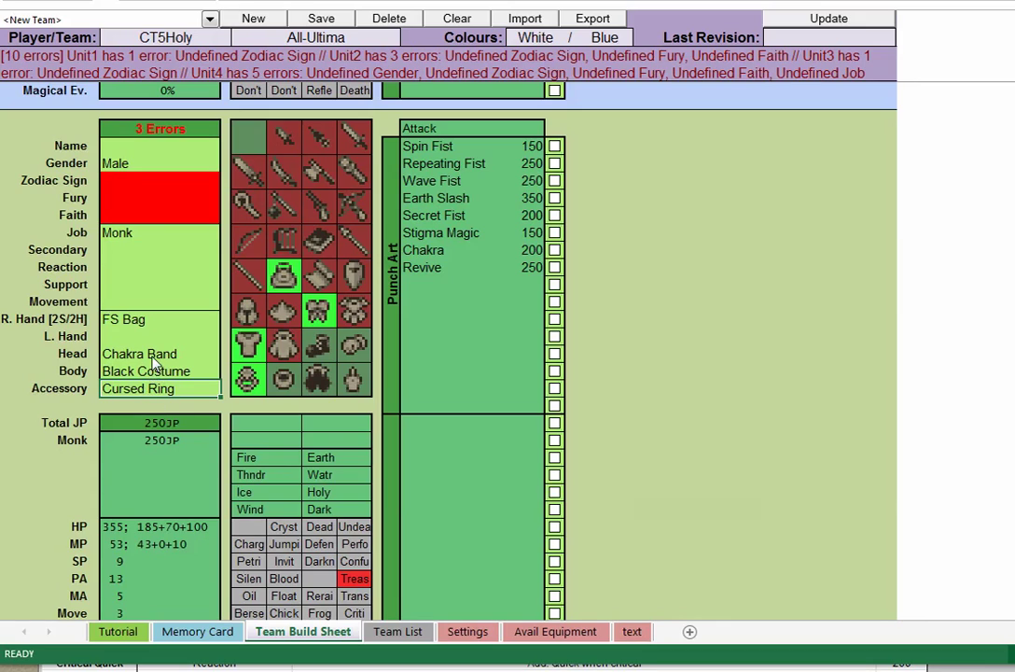
# Set the Monk unit's Fury to 70 and Faith to 40
pyautogui.scroll(-2, 148, 303)
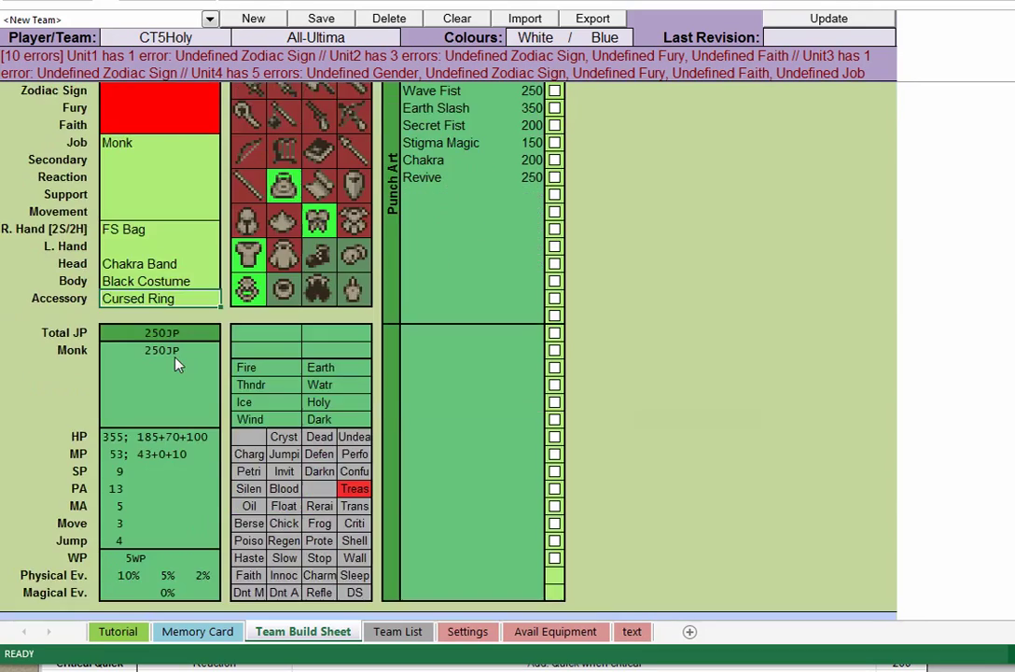
pyautogui.scroll(1, 177, 361)
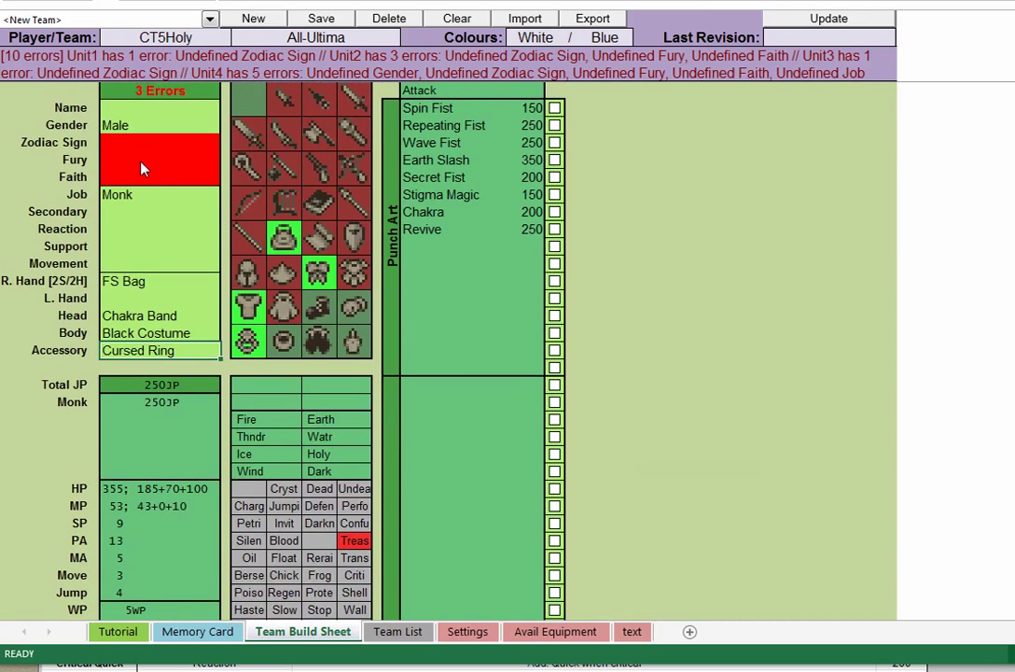
pyautogui.click(142, 165)
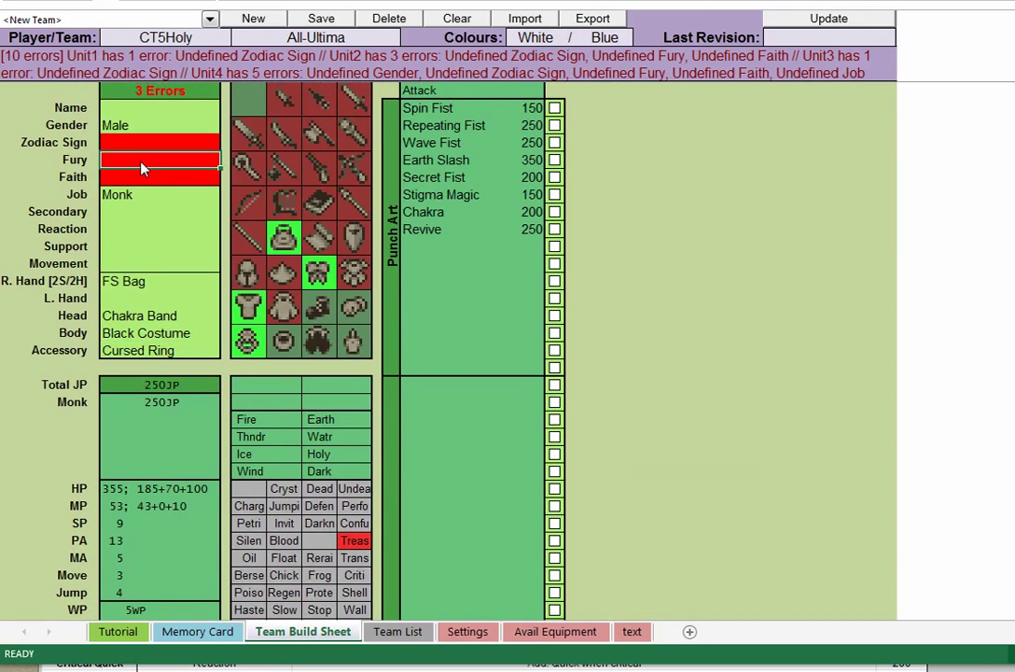
pyautogui.write('70')
pyautogui.press('Return')
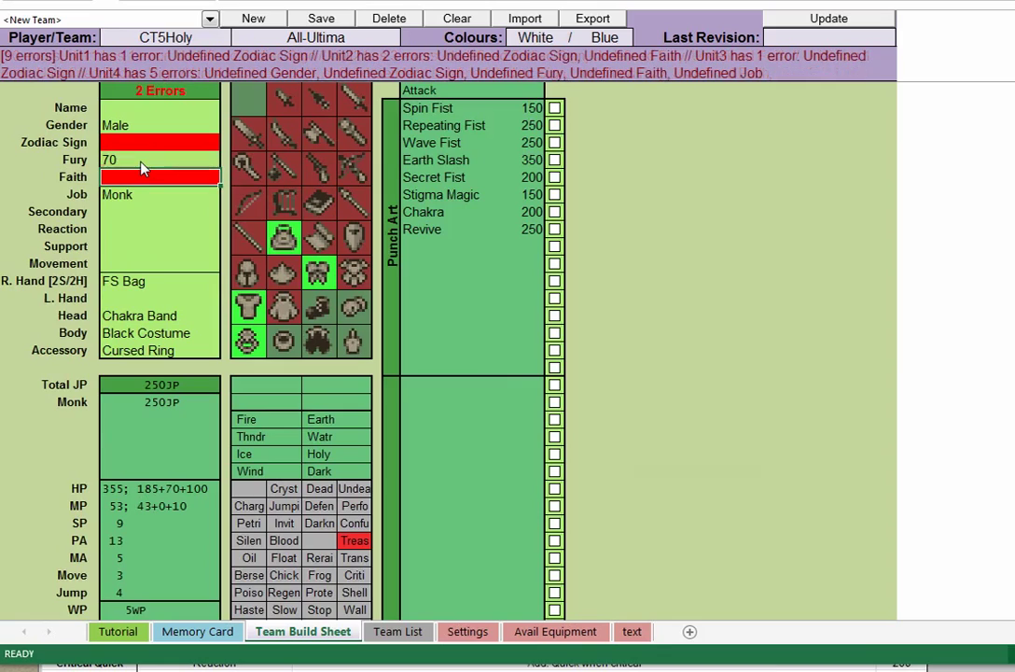
pyautogui.write('40')
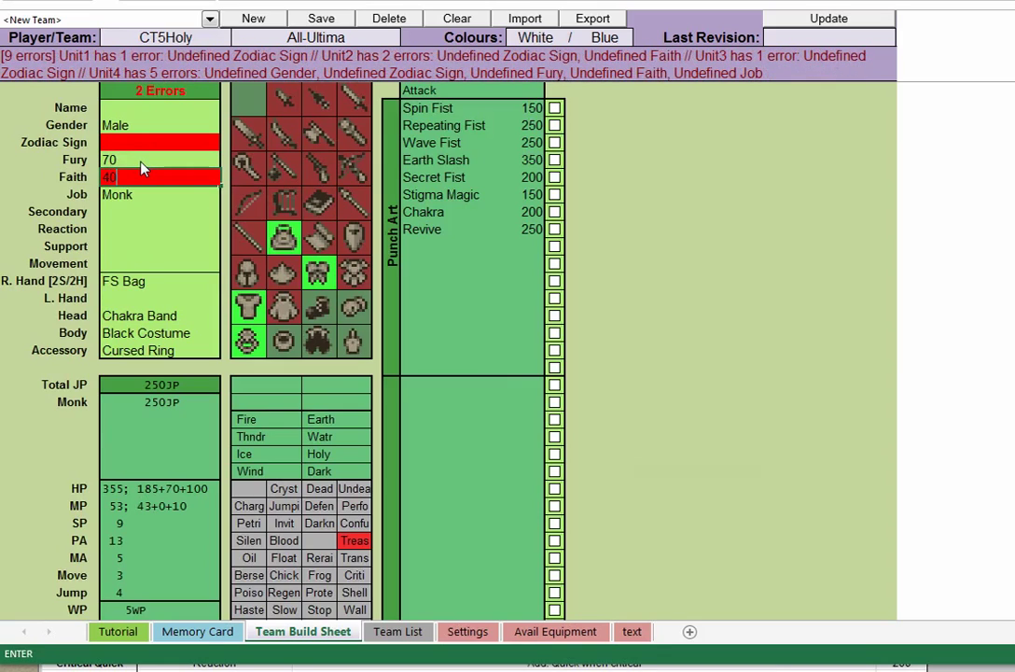
pyautogui.press('Return')
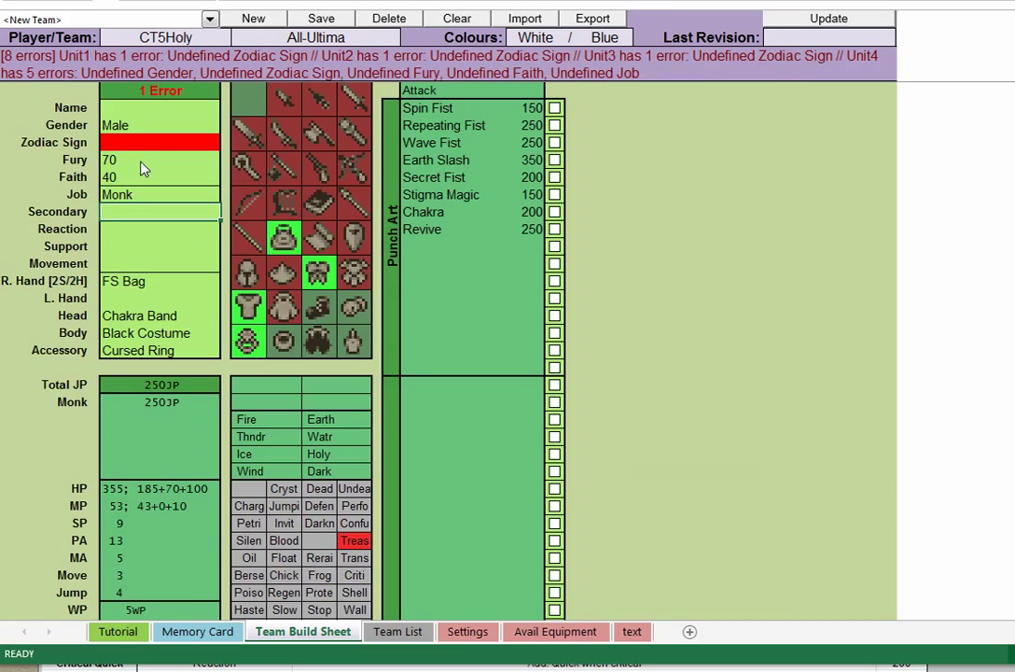
# Try Steal as the Monk unit's secondary skillset and clear it again
pyautogui.write('Steal')
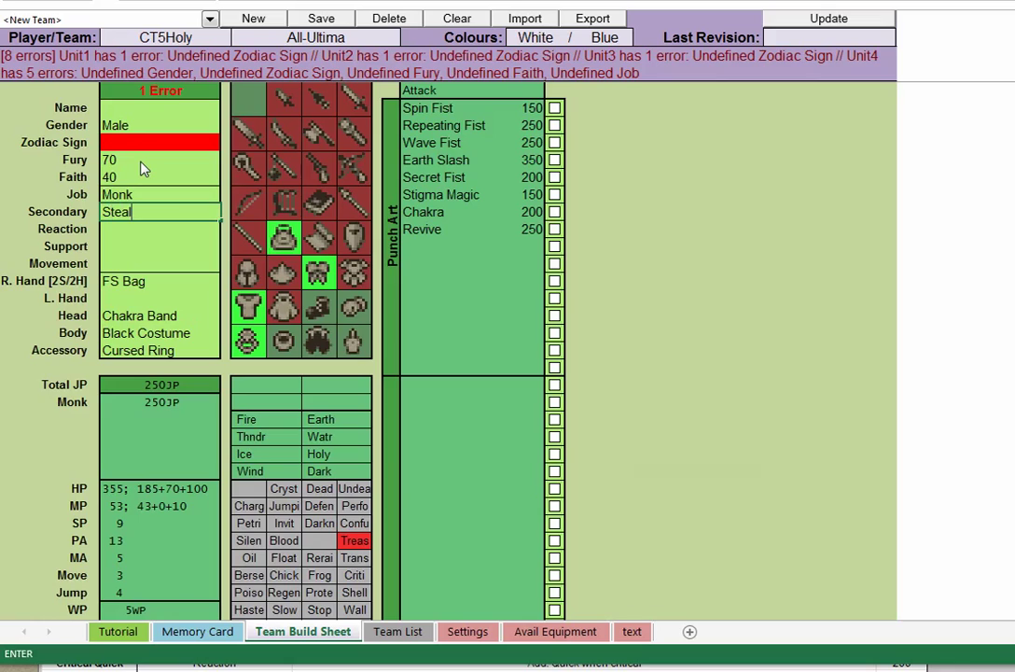
pyautogui.press('Return')
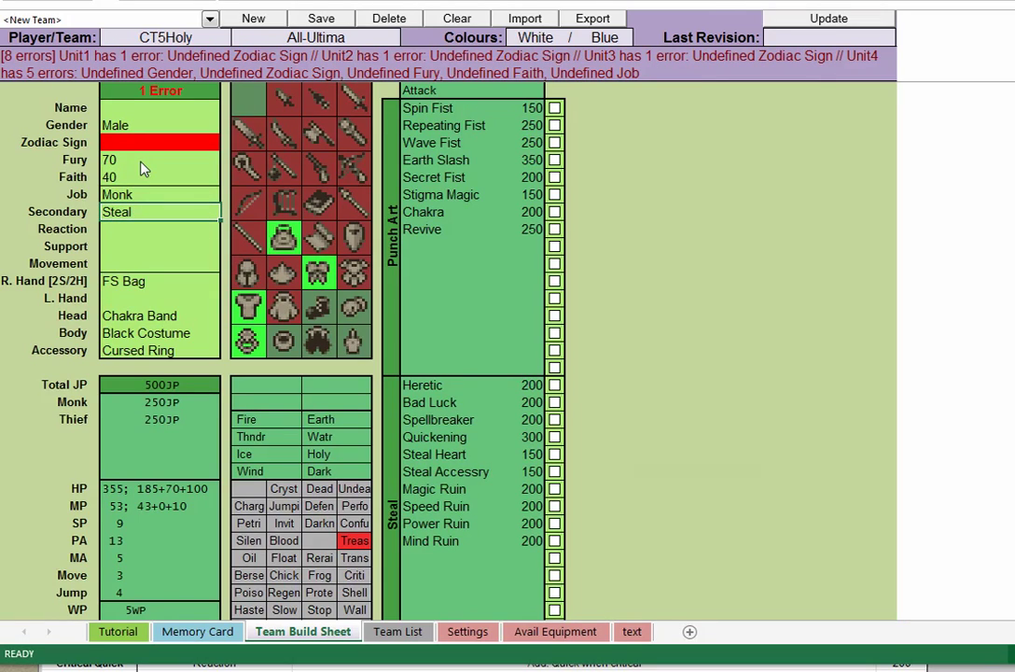
pyautogui.press('BackSpace')
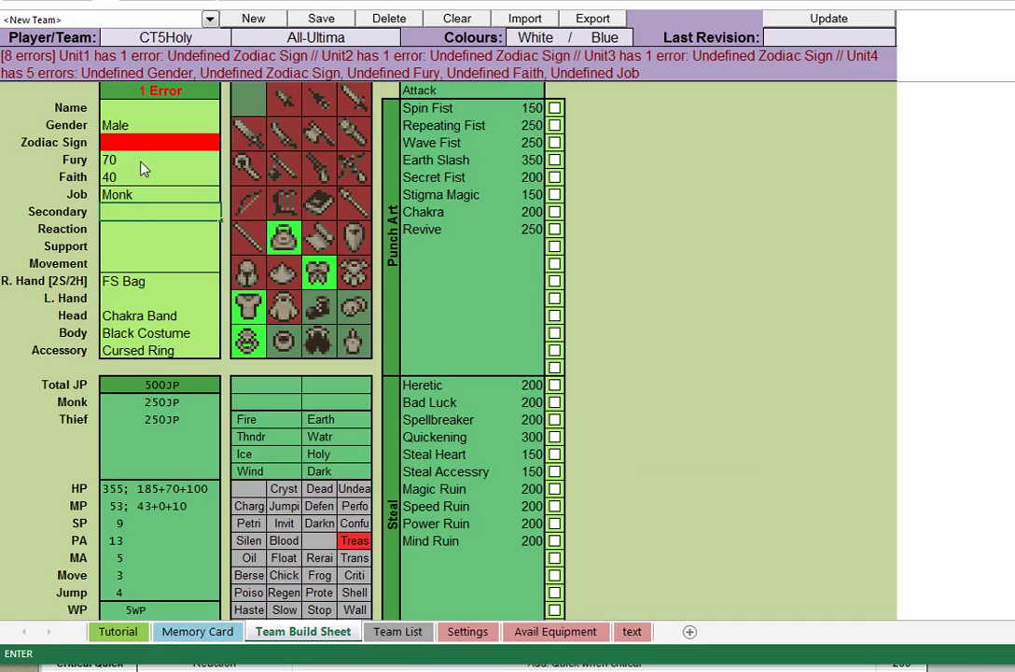
pyautogui.press('Up')
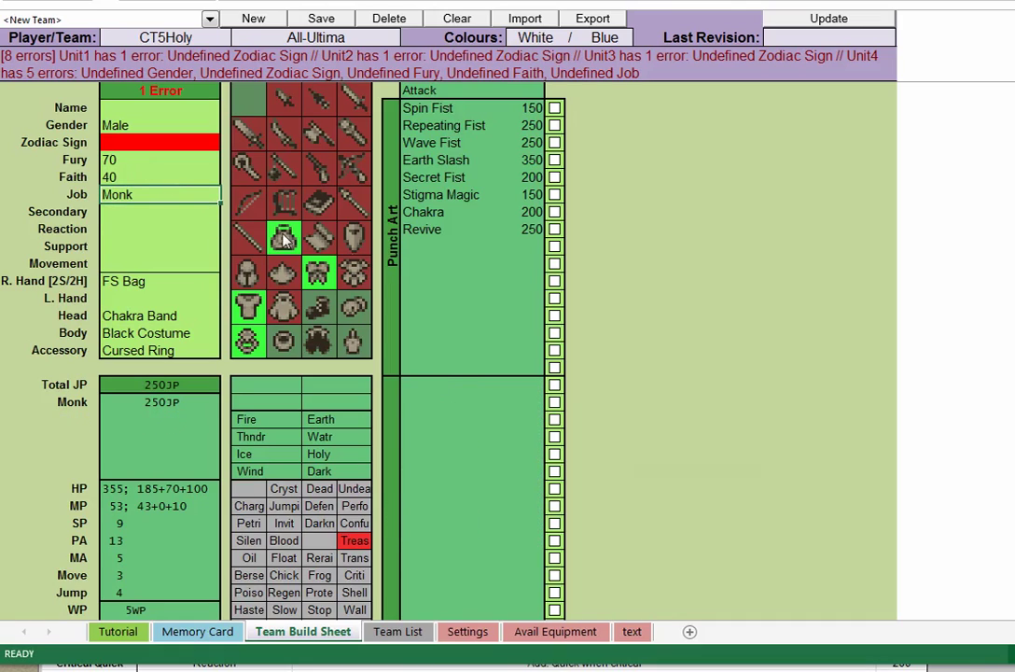
# Enable Revive, Chakra, Stigma Magic and Repeating Fist in the Monk unit's Punch Art abilities
pyautogui.click(554, 229)
pyautogui.click(554, 212)
pyautogui.click(554, 194)
pyautogui.scroll(1, 492, 268)
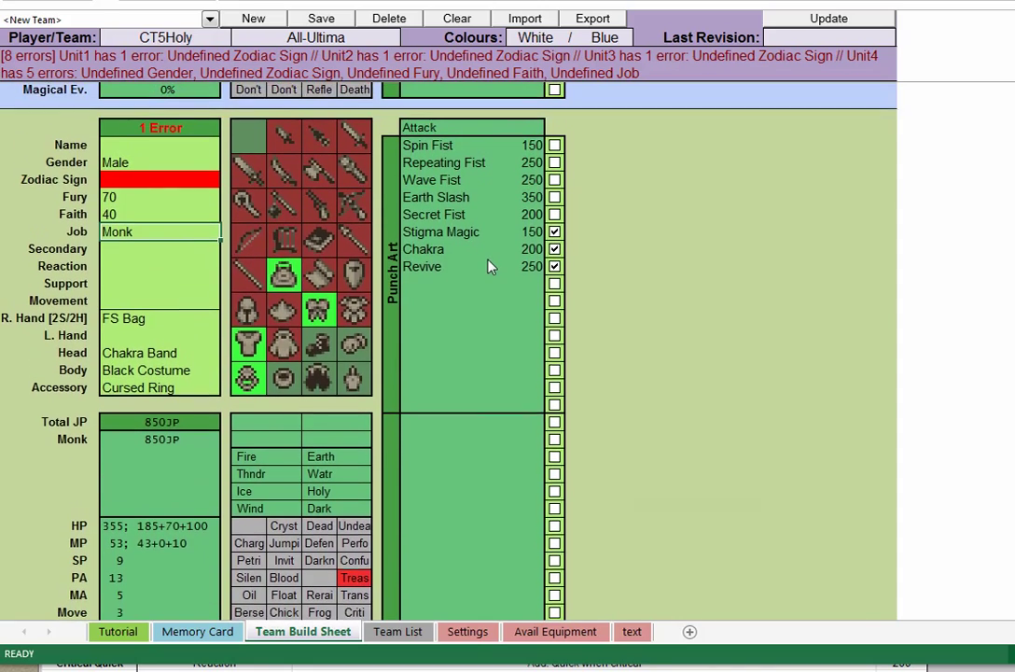
pyautogui.click(555, 163)
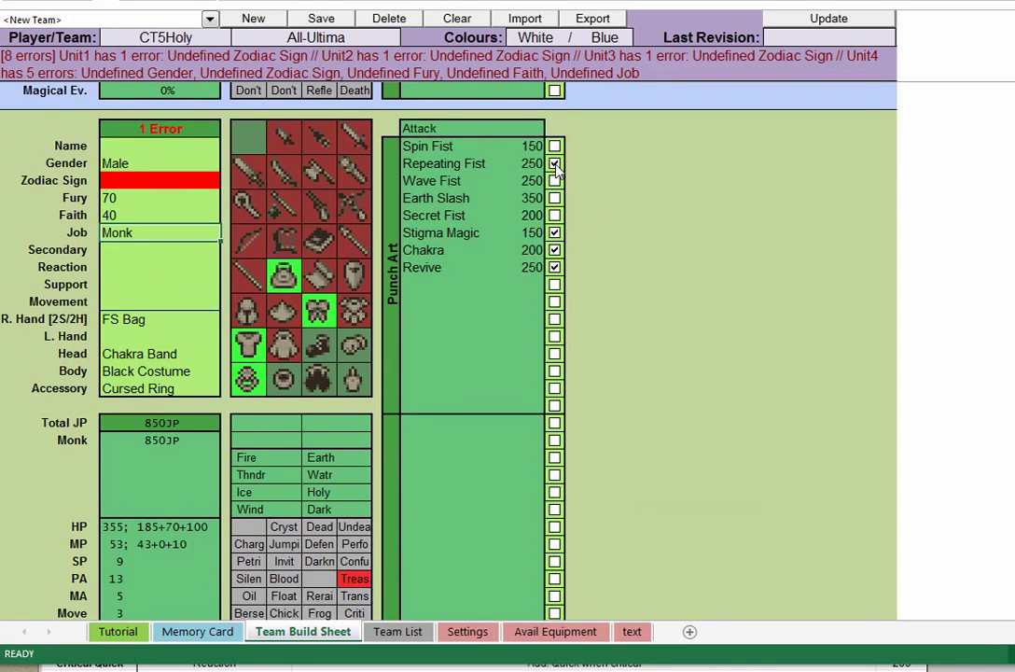
# Set the Monk unit's support ability to Martial Arts
pyautogui.click(117, 307)
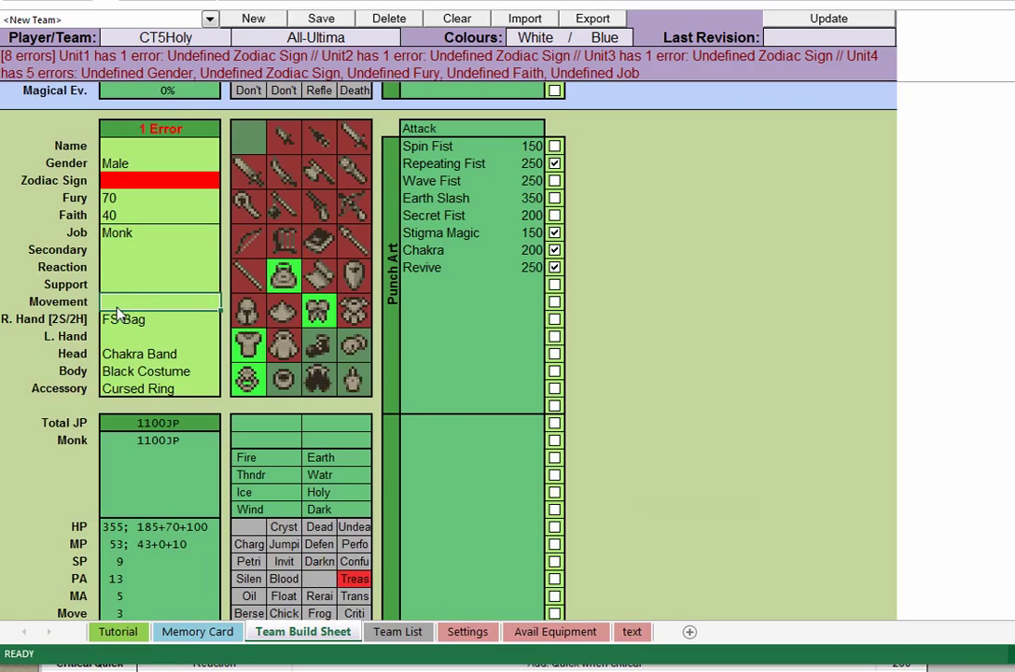
pyautogui.press('Up')
pyautogui.write('Martia')
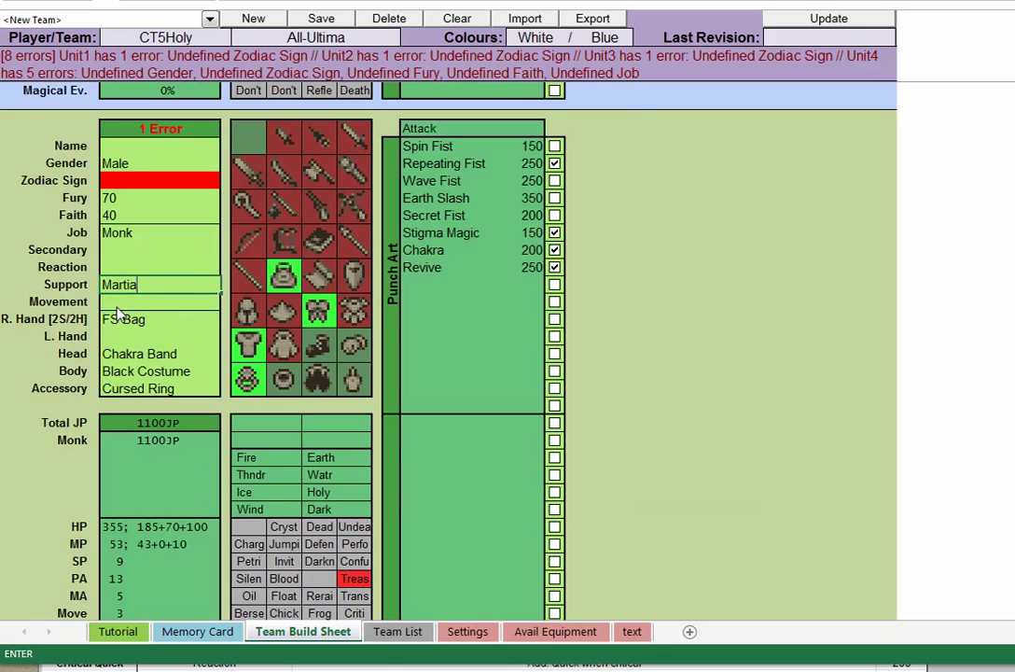
pyautogui.write('l Arts')
pyautogui.press('Return')
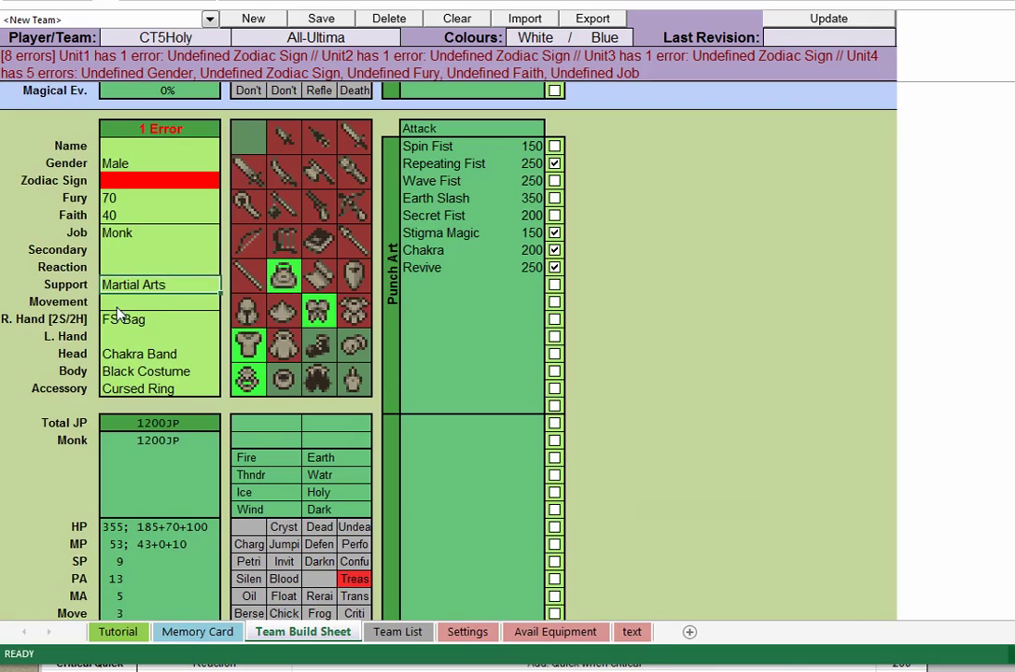
# Check the Wizard unit's build against the Black Magic and accessory tables on the reference page
pyautogui.scroll(-10, 118, 317)
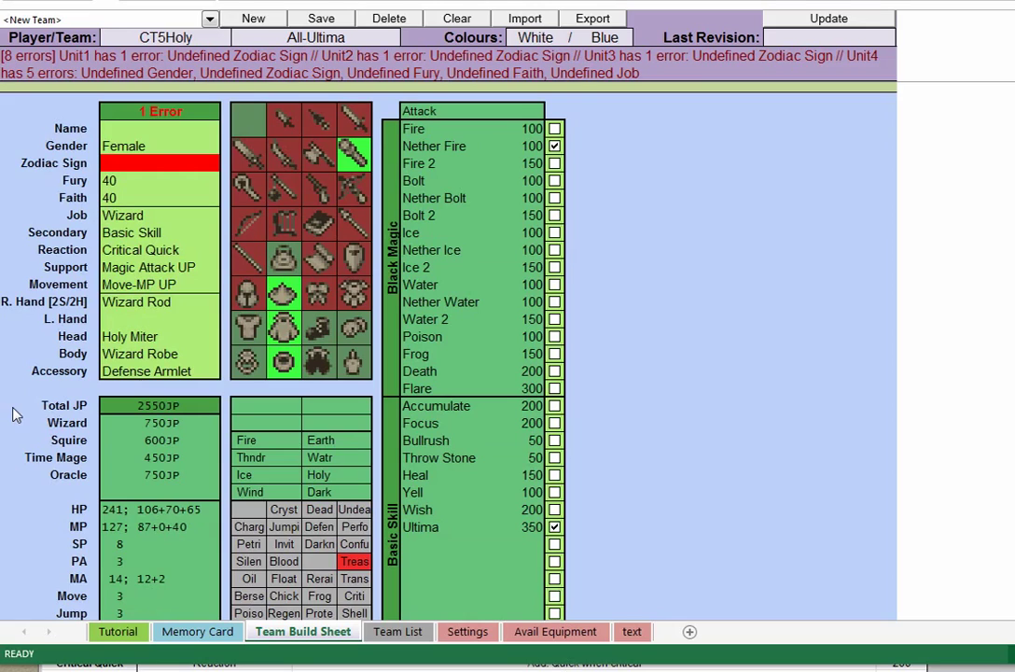
pyautogui.scroll(-2, 13, 414)
pyautogui.scroll(3, 40, 317)
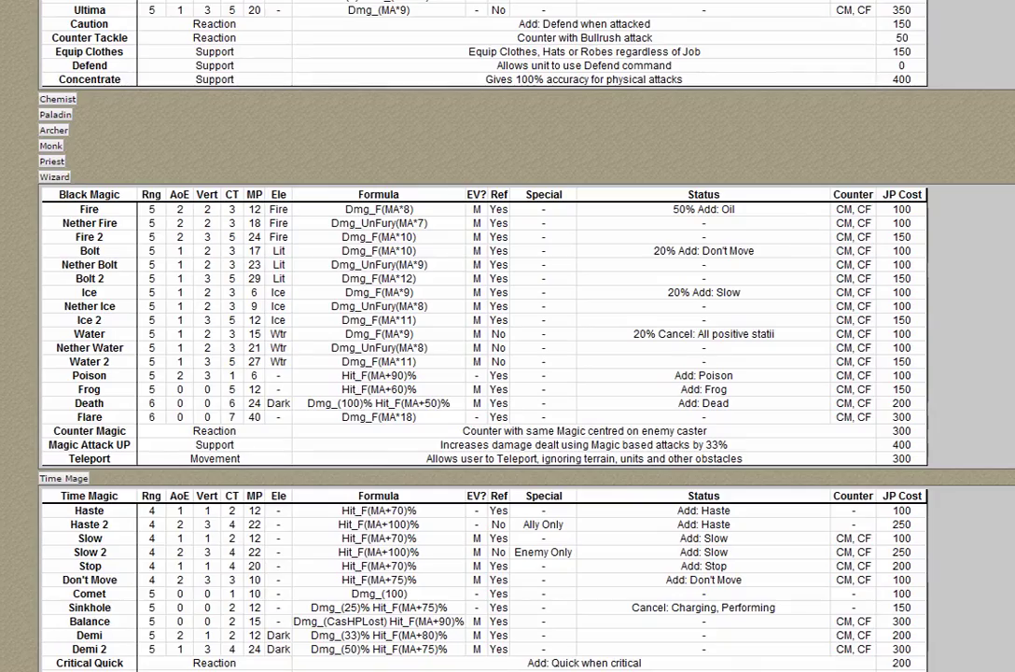
pyautogui.scroll(-15, 508, 335)
pyautogui.scroll(-20, 508, 336)
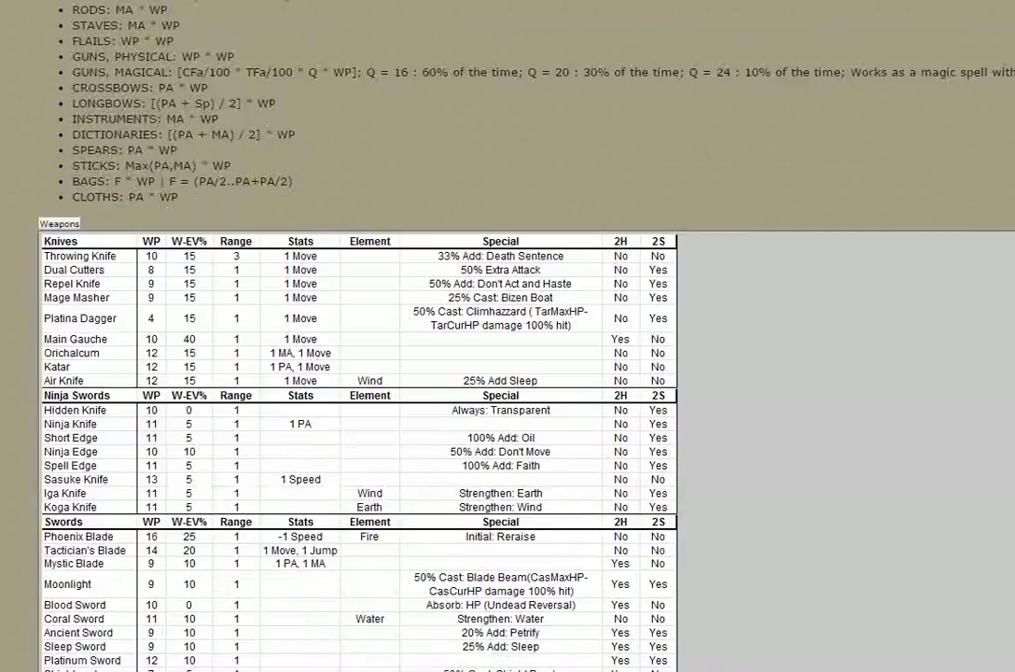
pyautogui.scroll(-20, 508, 336)
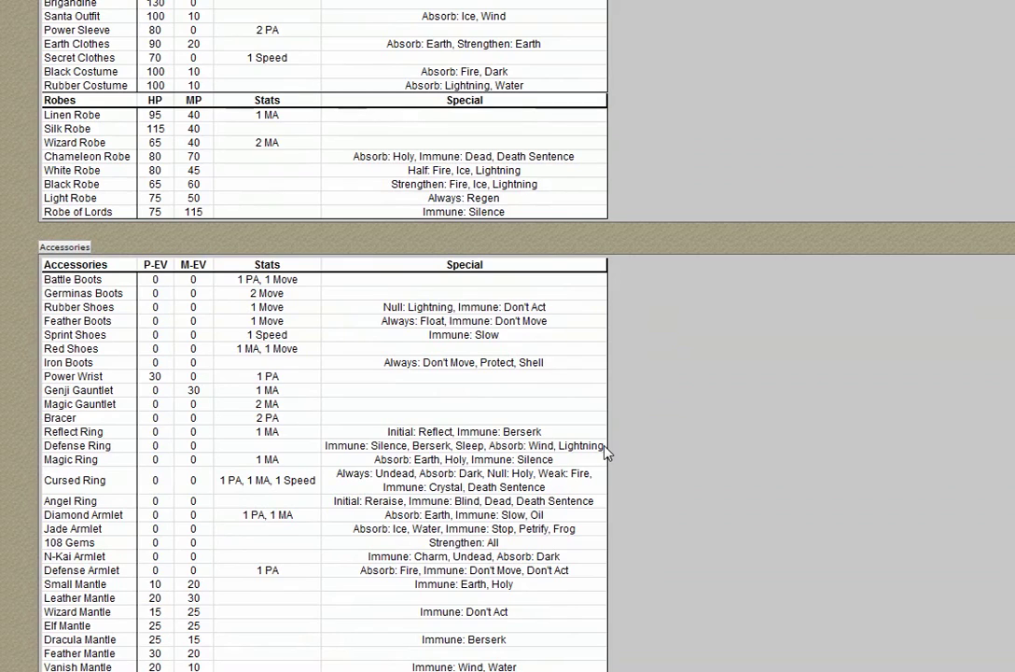
pyautogui.hotkey('alt', 'Tab')
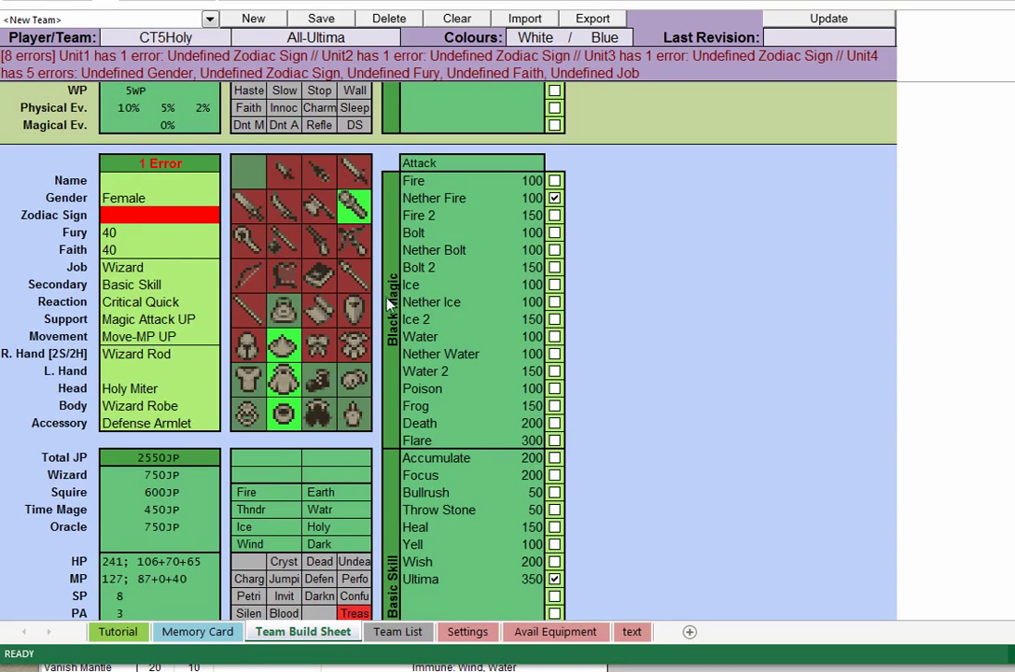
# Enable Nether Bolt in the Wizard unit's Black Magic and change its accessory to Defense Ring
pyautogui.click(554, 250)
pyautogui.click(186, 424)
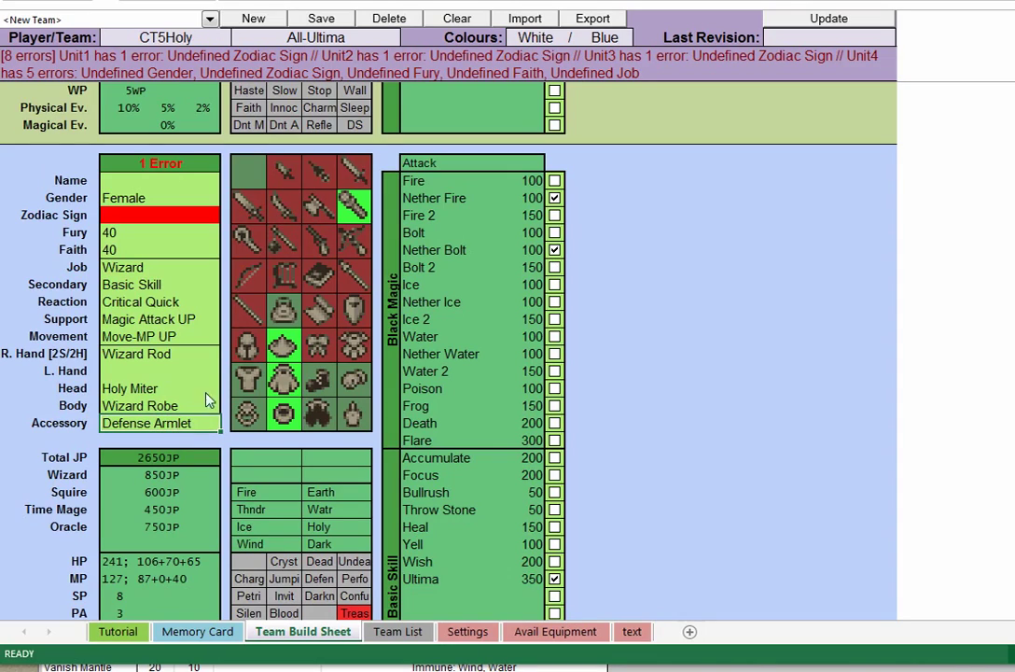
pyautogui.press('F2')
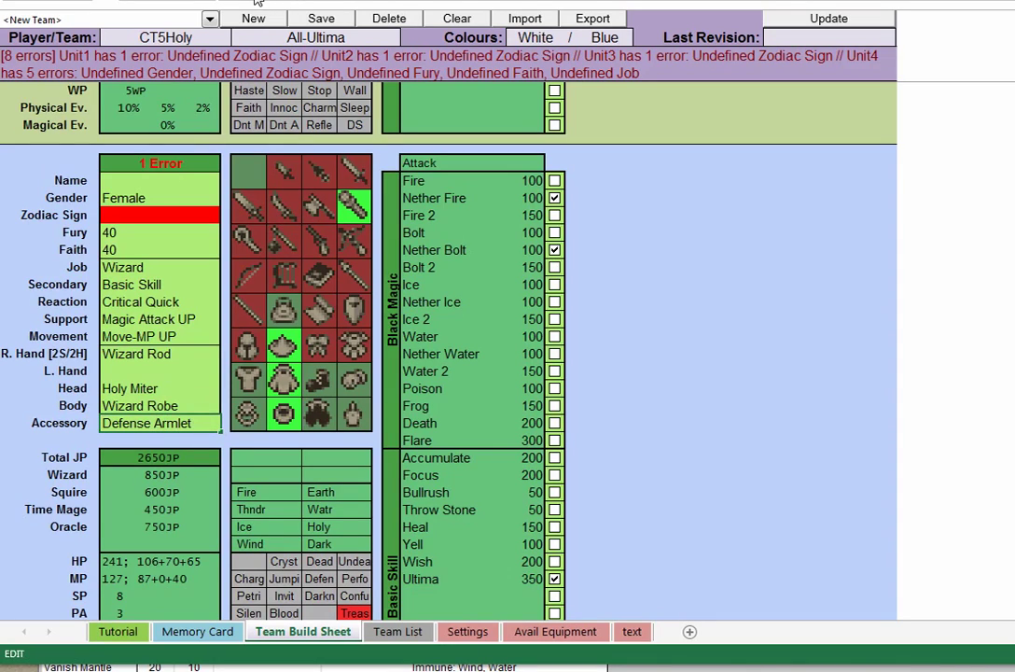
pyautogui.press('BackSpace')
pyautogui.press('BackSpace')
pyautogui.press('BackSpace')
pyautogui.press('BackSpace')
pyautogui.press('BackSpace')
pyautogui.press('BackSpace')
pyautogui.write('Ring')
pyautogui.press('Return')
pyautogui.scroll(-3, 256, 2)
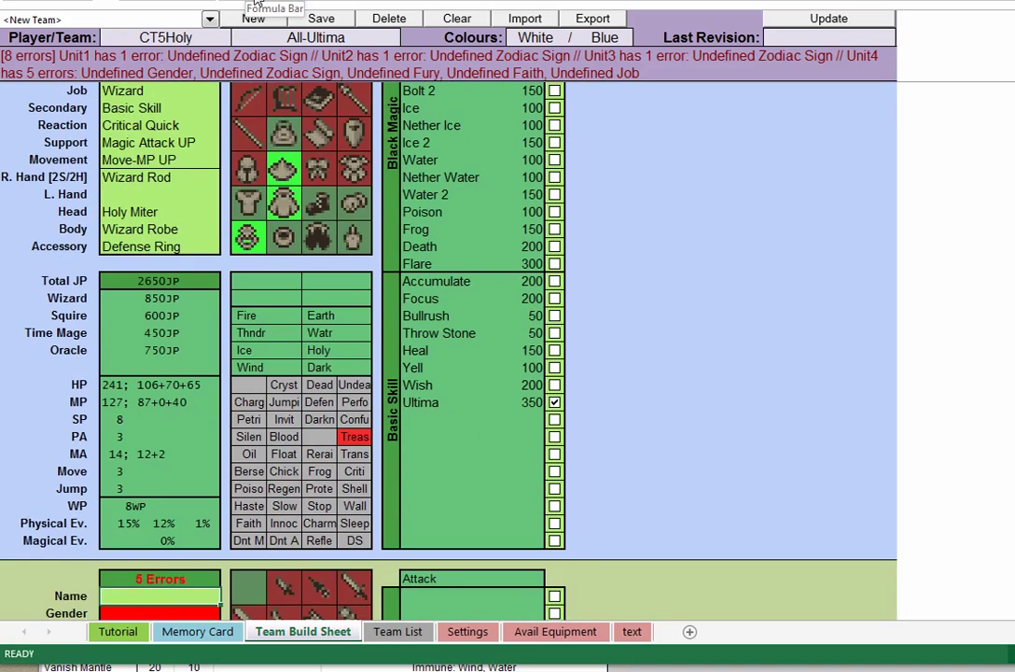
# Clear the Monk unit's accessory, body, head and hand equipment
pyautogui.scroll(5, 295, 278)
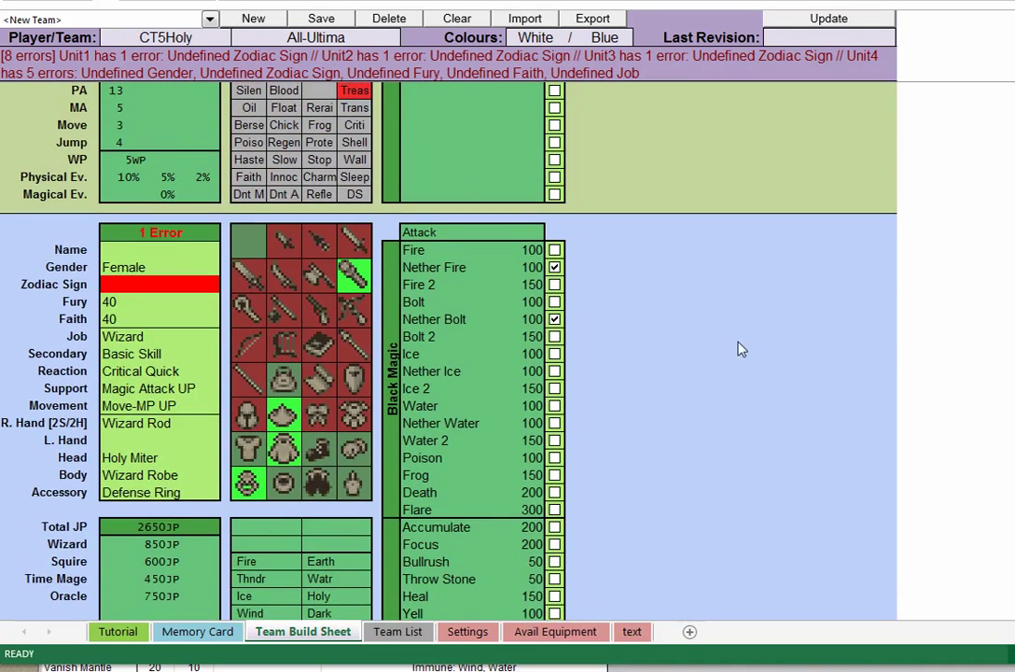
pyautogui.scroll(-1, 590, 293)
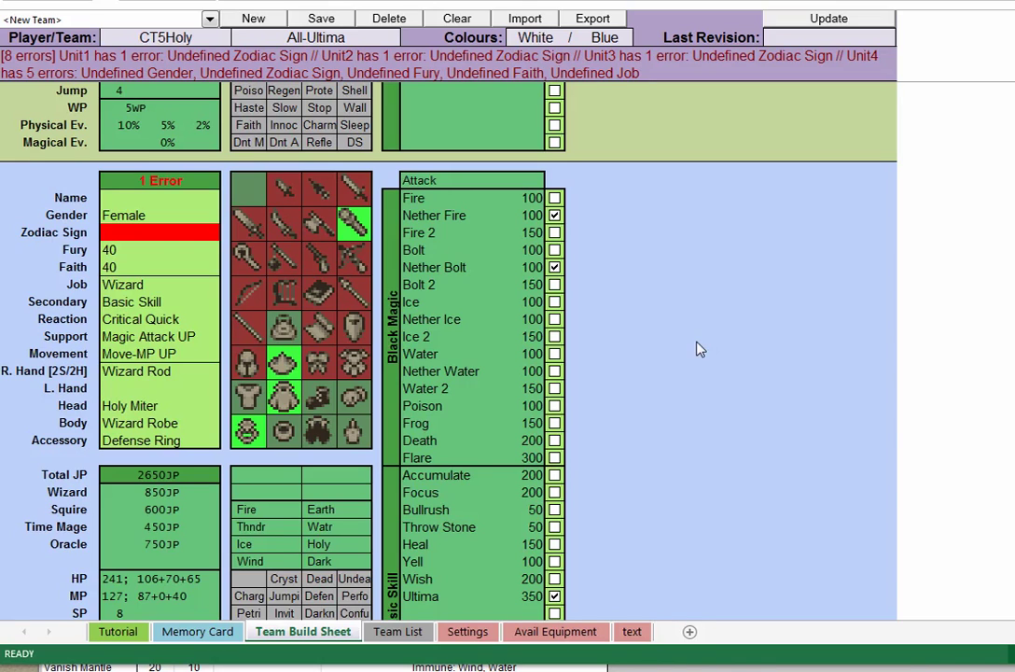
pyautogui.scroll(-13, 699, 349)
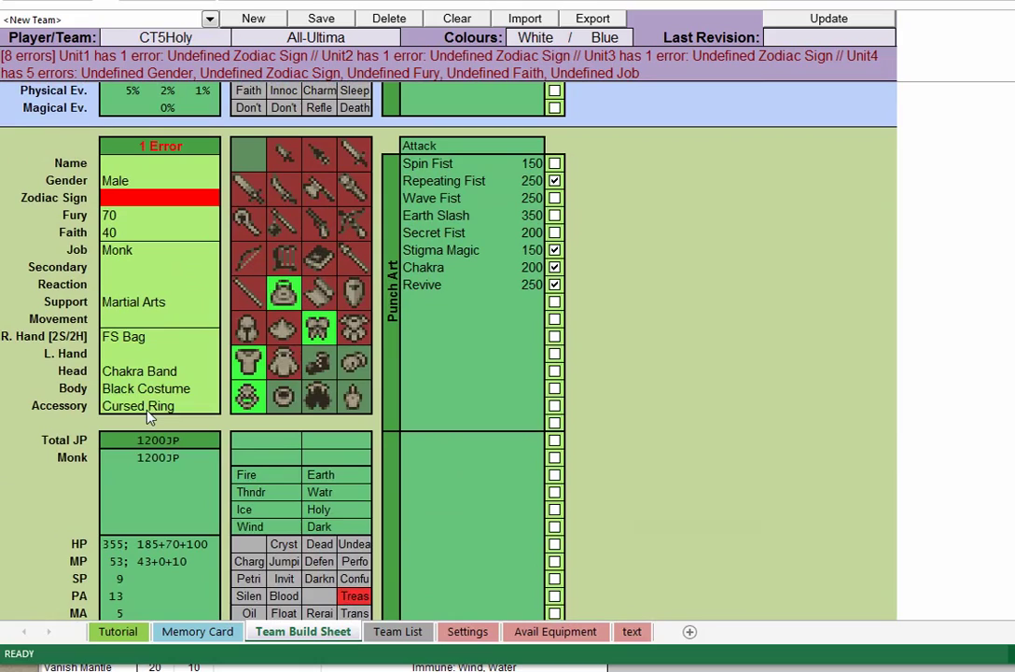
pyautogui.click(147, 408)
pyautogui.press('BackSpace')
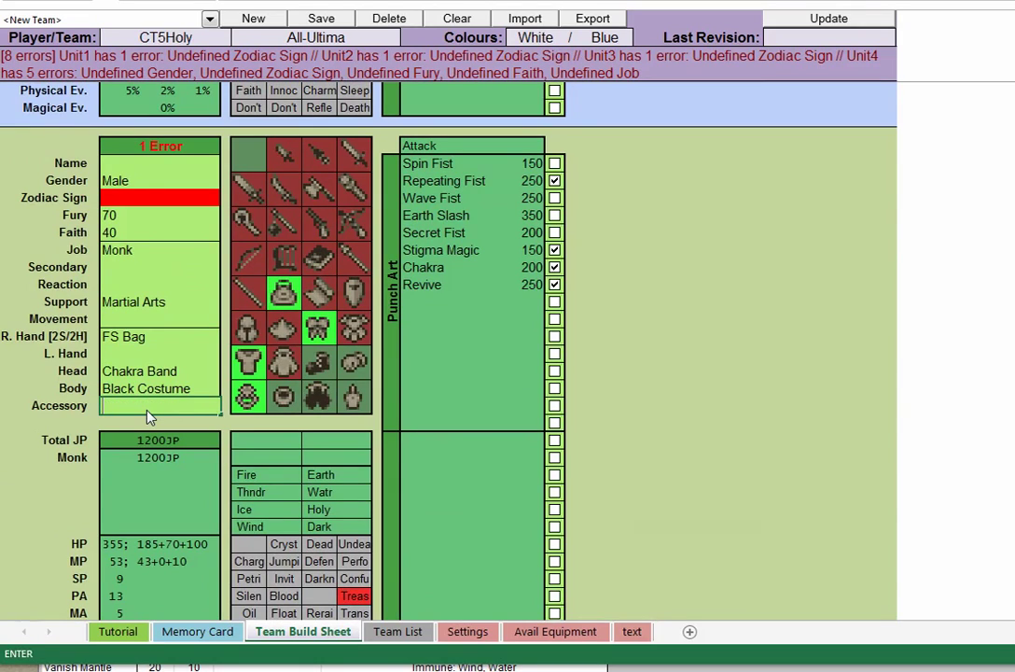
pyautogui.press('Up')
pyautogui.press('BackSpace')
pyautogui.press('Up')
pyautogui.press('BackSpace')
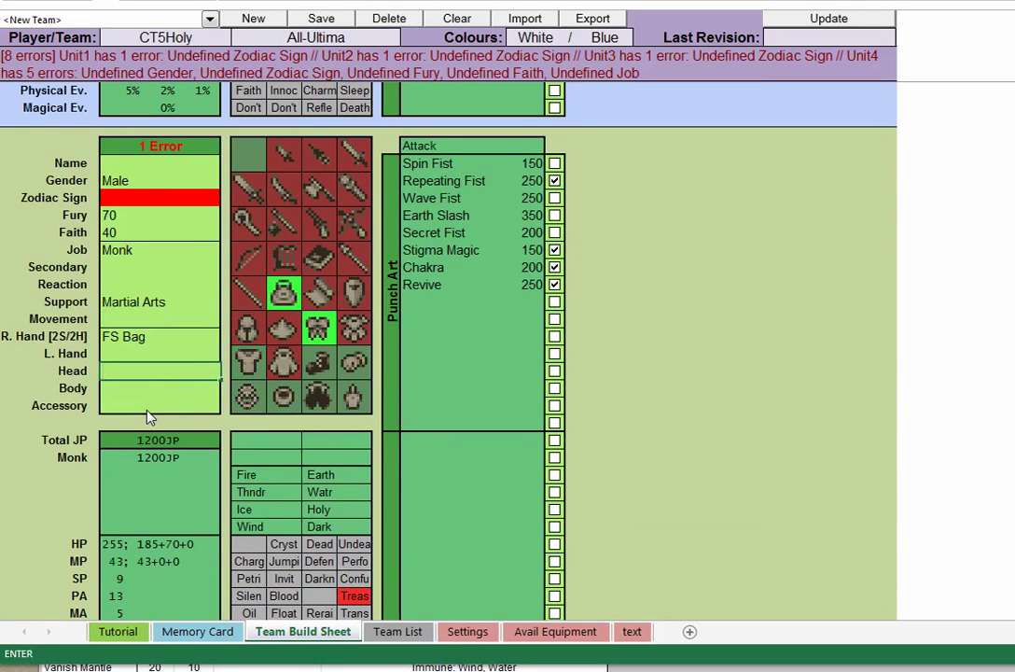
pyautogui.press('Up')
pyautogui.press('BackSpace')
pyautogui.press('Up')
pyautogui.press('BackSpace')
# Clear the Monk unit's right-hand item, support ability and job
pyautogui.press('Up')
pyautogui.press('Up')
pyautogui.press('BackSpace')
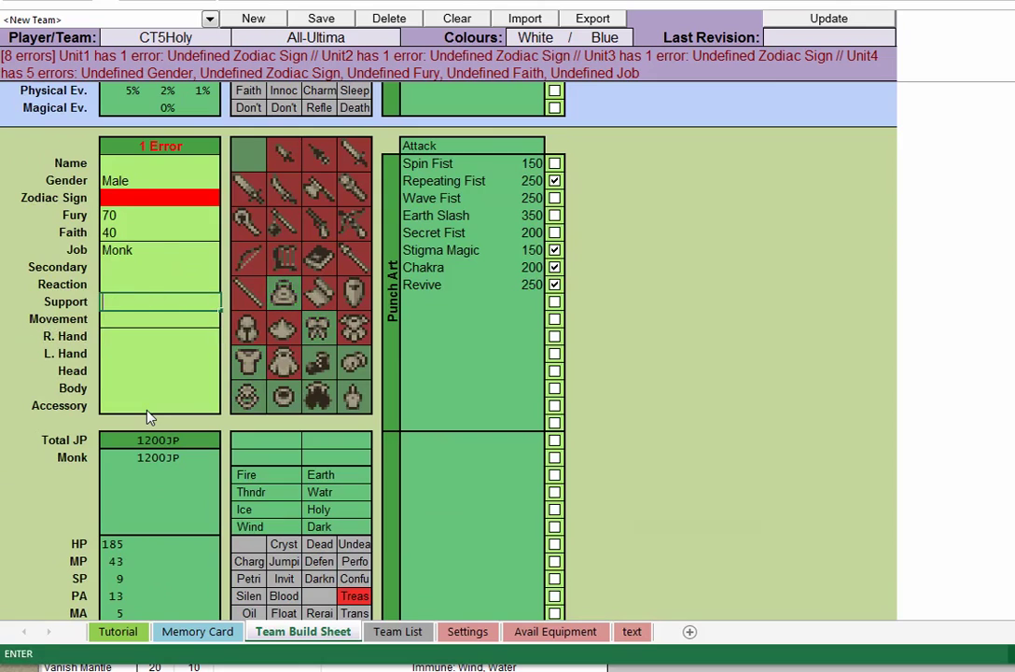
pyautogui.press('Up')
pyautogui.press('Up')
pyautogui.press('Up')
pyautogui.press('BackSpace')
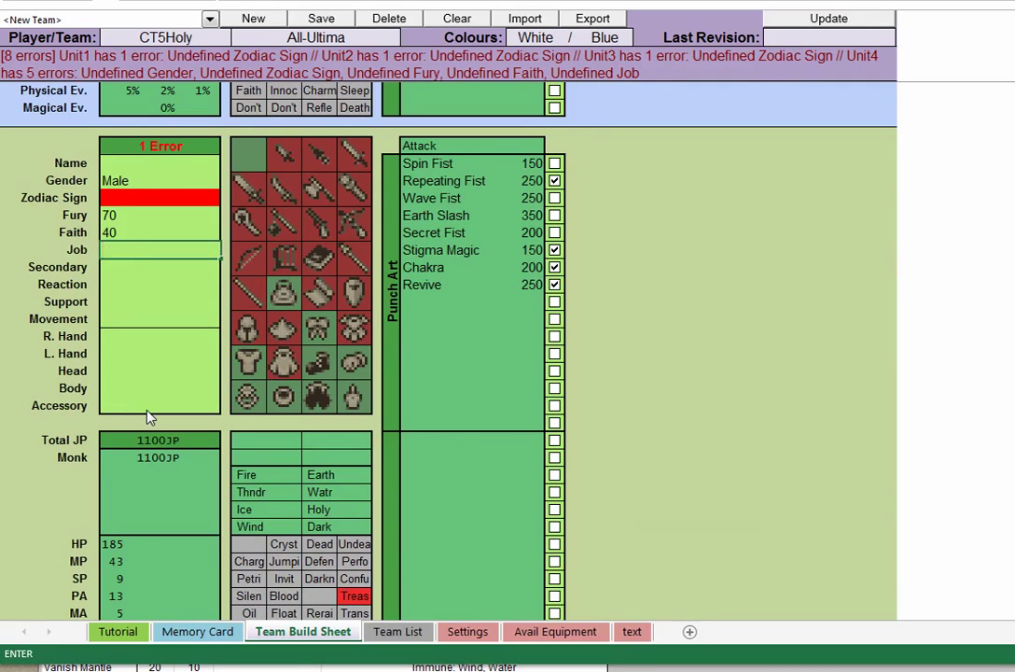
# Clear the Faith, Fury and gender values of the second unit
pyautogui.press('Up')
pyautogui.press('BackSpace')
pyautogui.press('Up')
pyautogui.press('BackSpace')
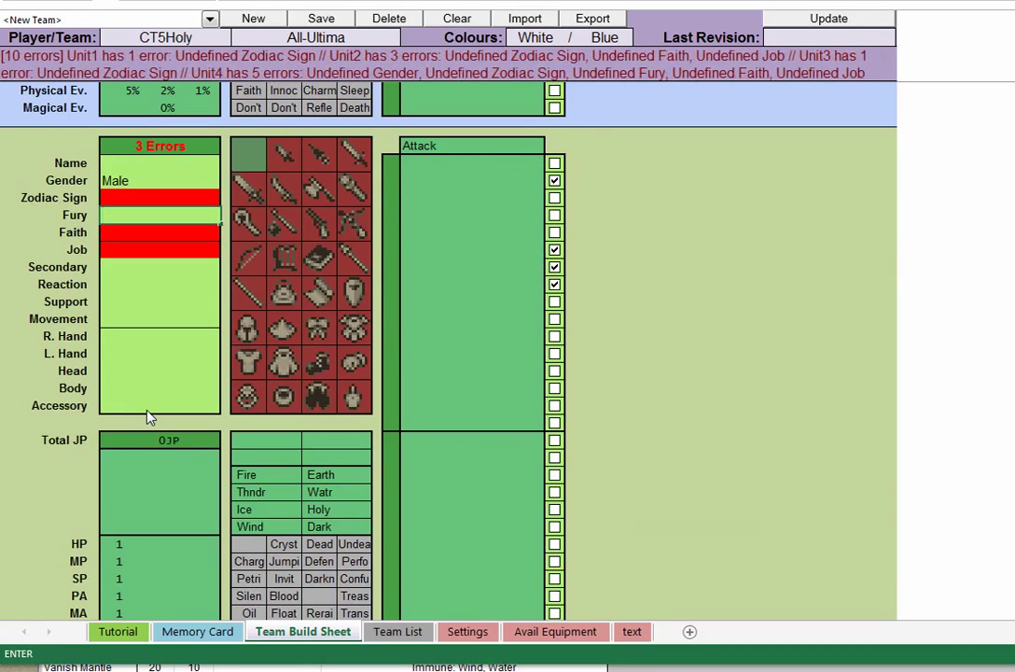
pyautogui.press('Up')
pyautogui.press('Up')
pyautogui.press('BackSpace')
pyautogui.press('Up')
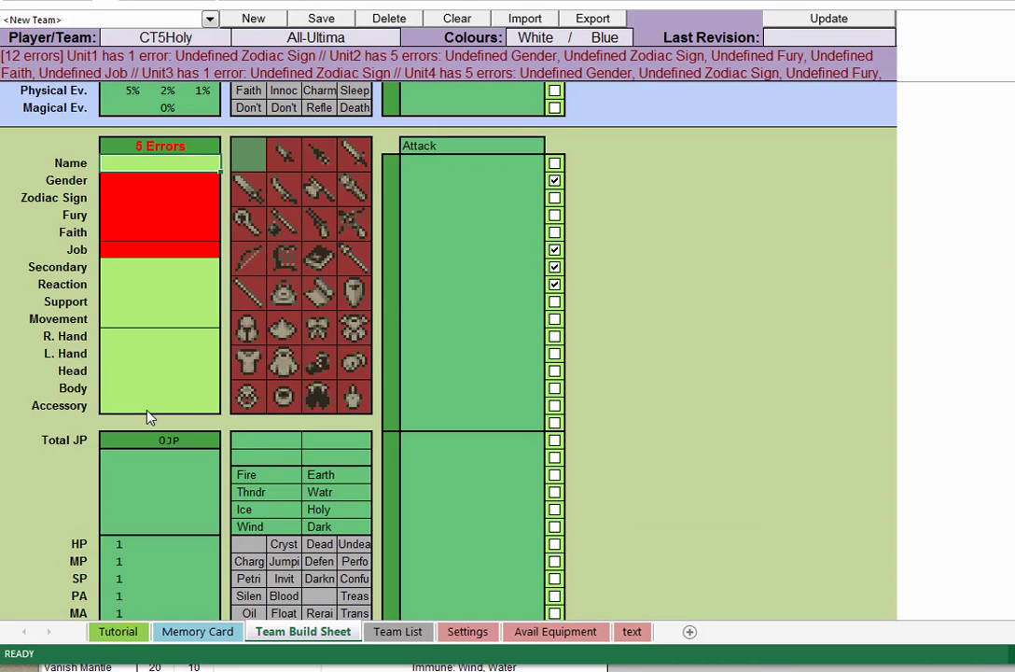
# Review the Mediator unit's attributes, equipment and selected abilities
pyautogui.scroll(10, 146, 417)
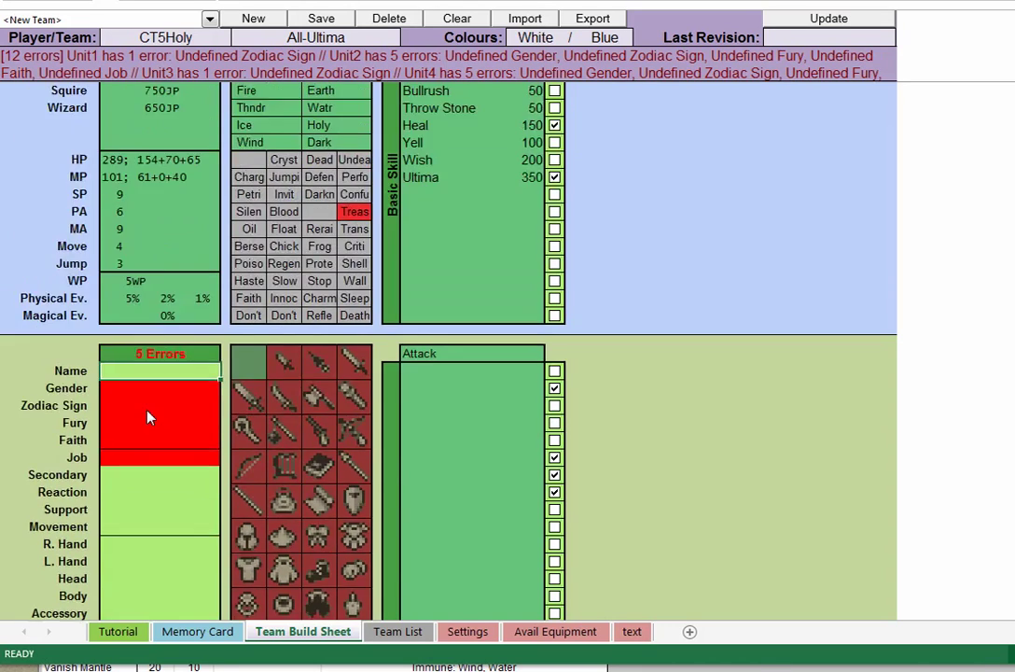
pyautogui.scroll(-2, 146, 417)
pyautogui.scroll(2, 147, 417)
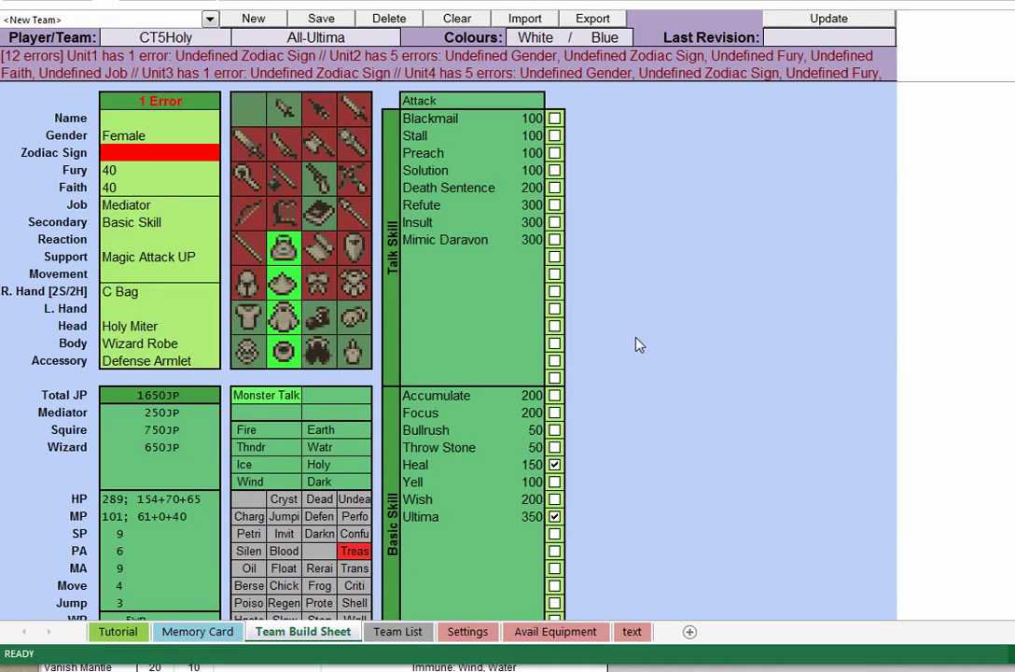
pyautogui.scroll(-1, 652, 334)
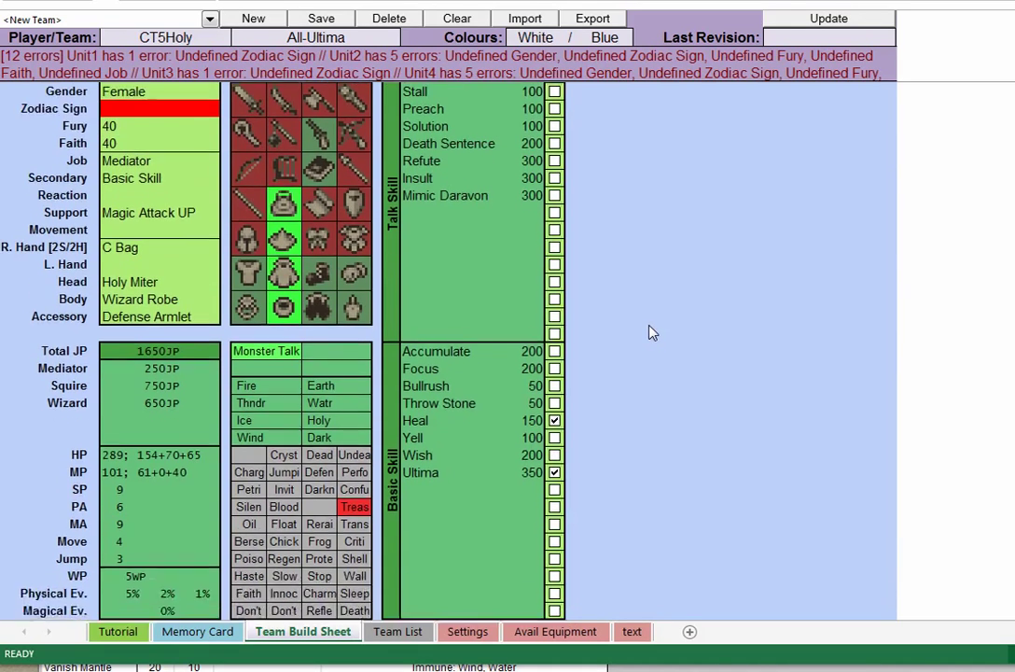
pyautogui.scroll(1, 653, 333)
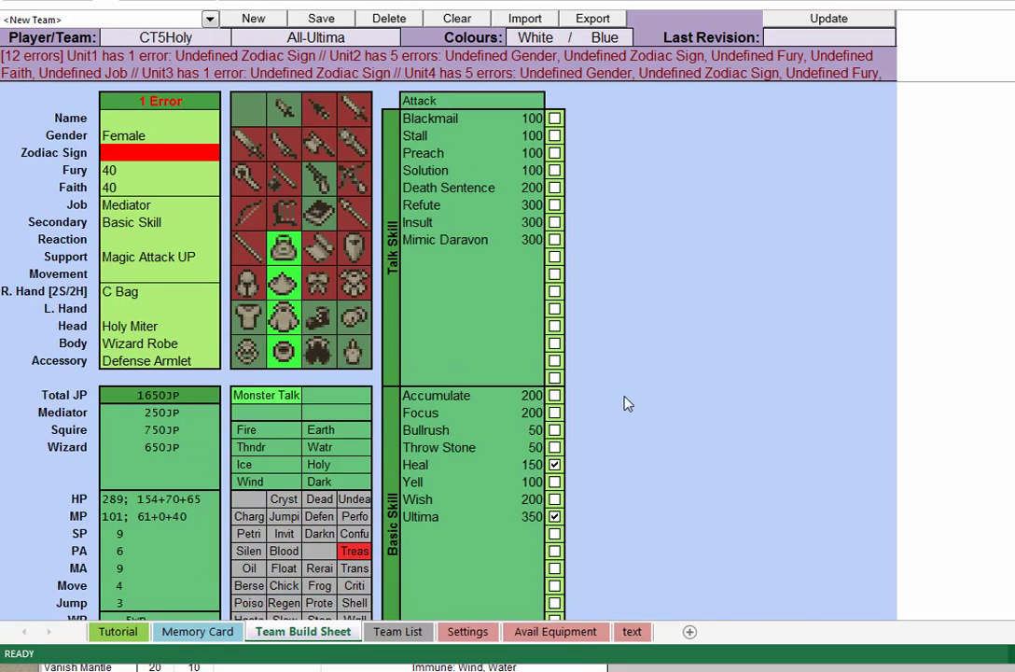
pyautogui.scroll(-4, 627, 403)
pyautogui.scroll(4, 627, 403)
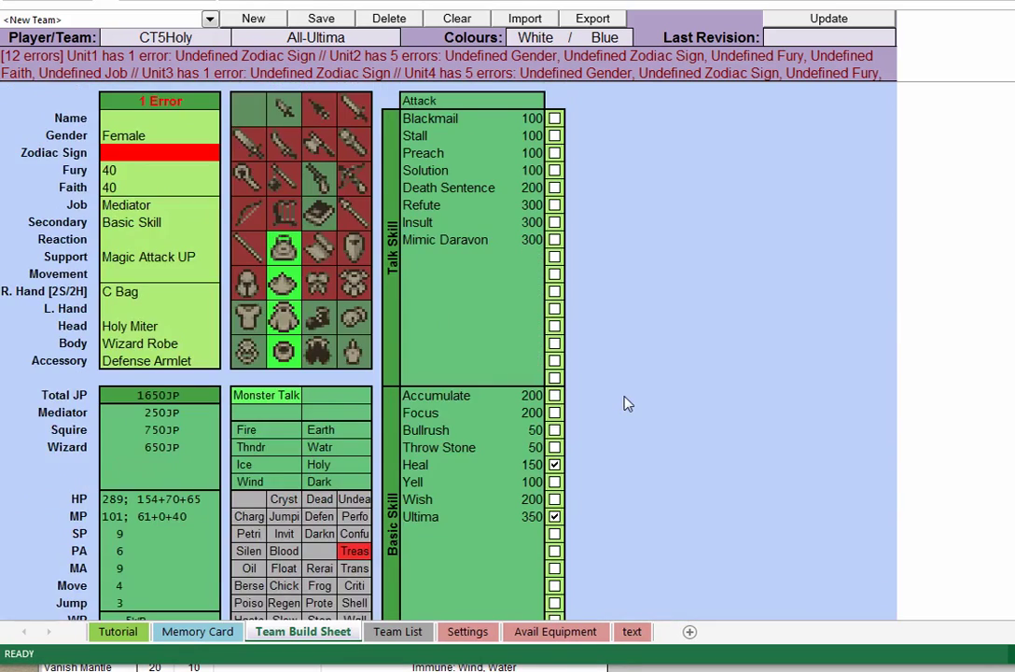
# Enable Heal and Yell in the Wizard unit's Basic Skill list
pyautogui.scroll(-15, 627, 403)
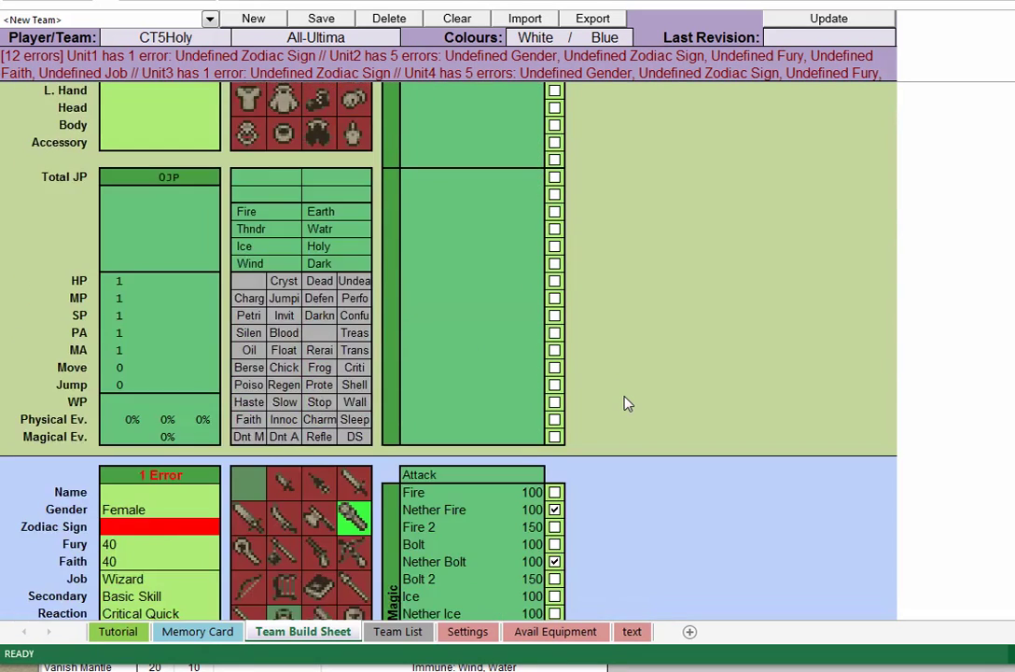
pyautogui.scroll(-7, 627, 404)
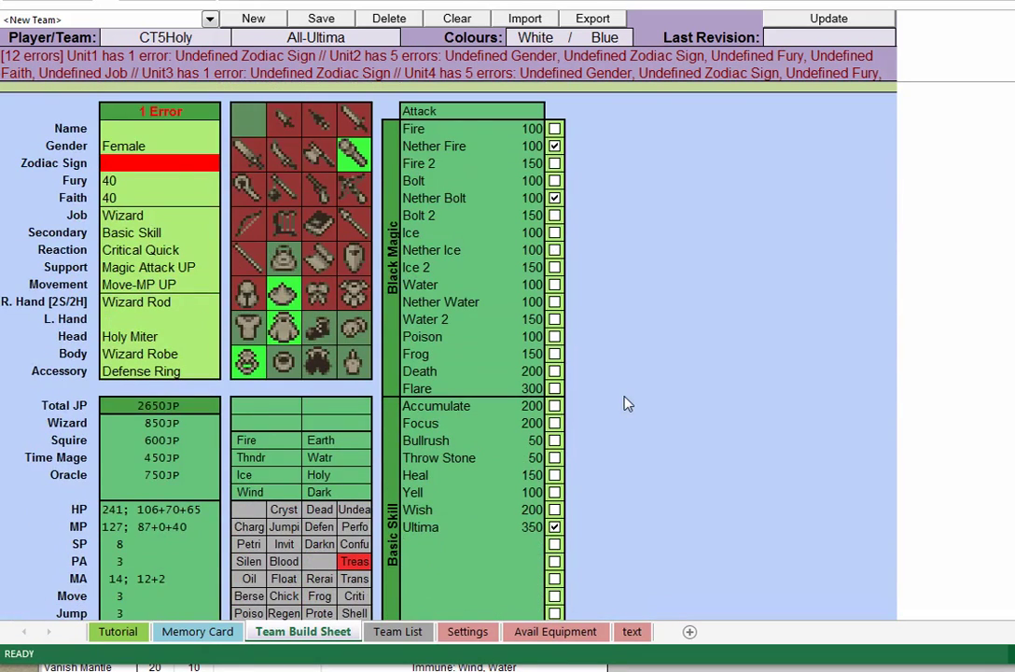
pyautogui.scroll(-3, 627, 403)
pyautogui.scroll(1, 628, 403)
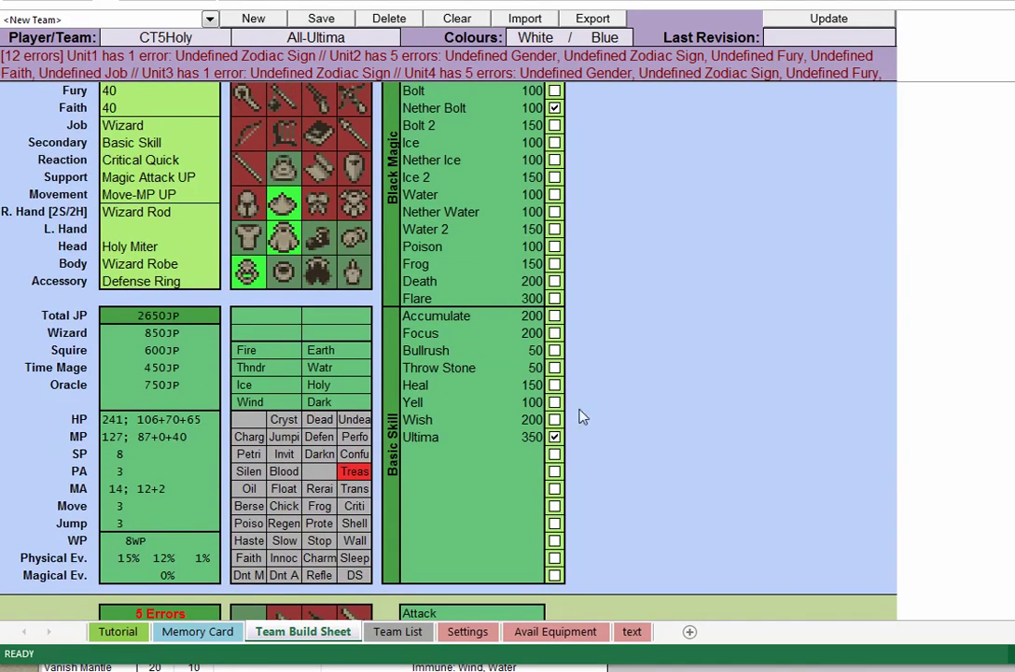
pyautogui.click(555, 385)
pyautogui.click(554, 402)
# Name the Wizard unit Altima and set its zodiac sign to Virgo
pyautogui.scroll(3, 532, 341)
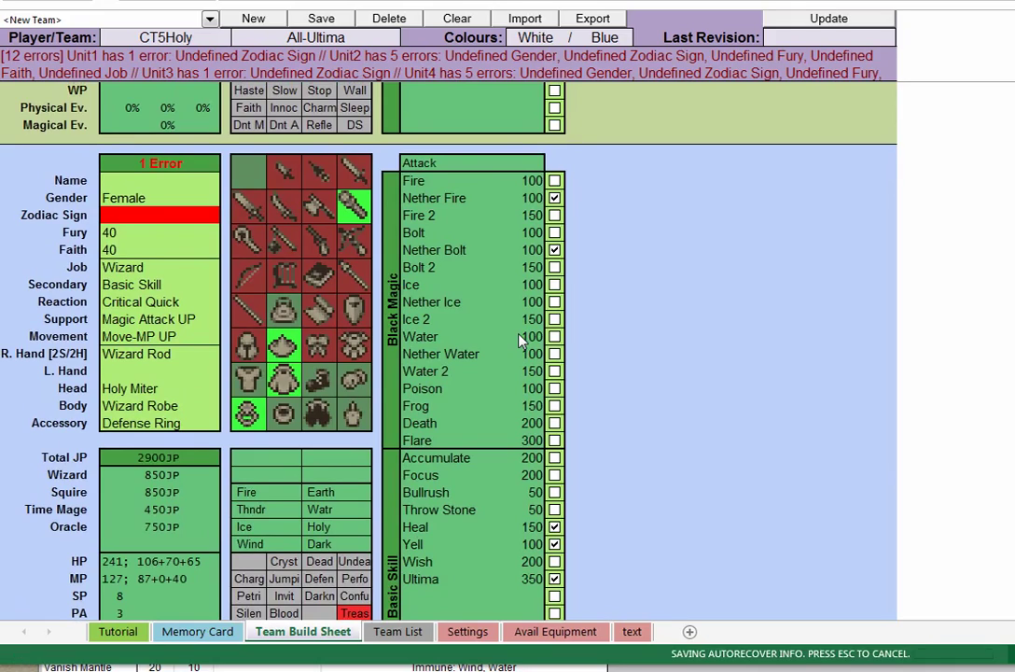
pyautogui.scroll(-2, 410, 354)
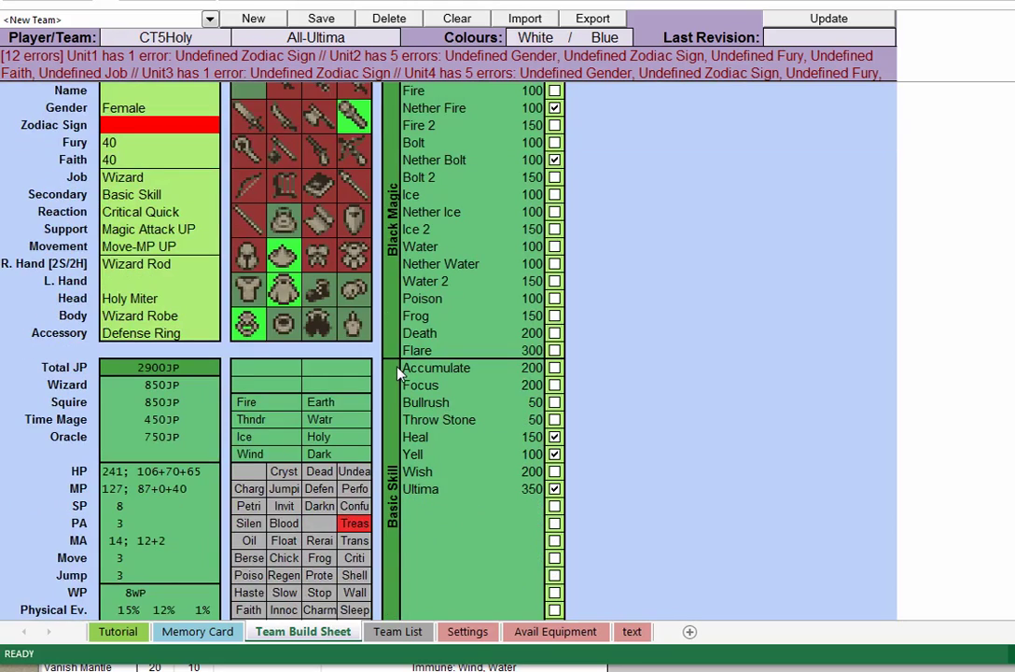
pyautogui.scroll(3, 397, 370)
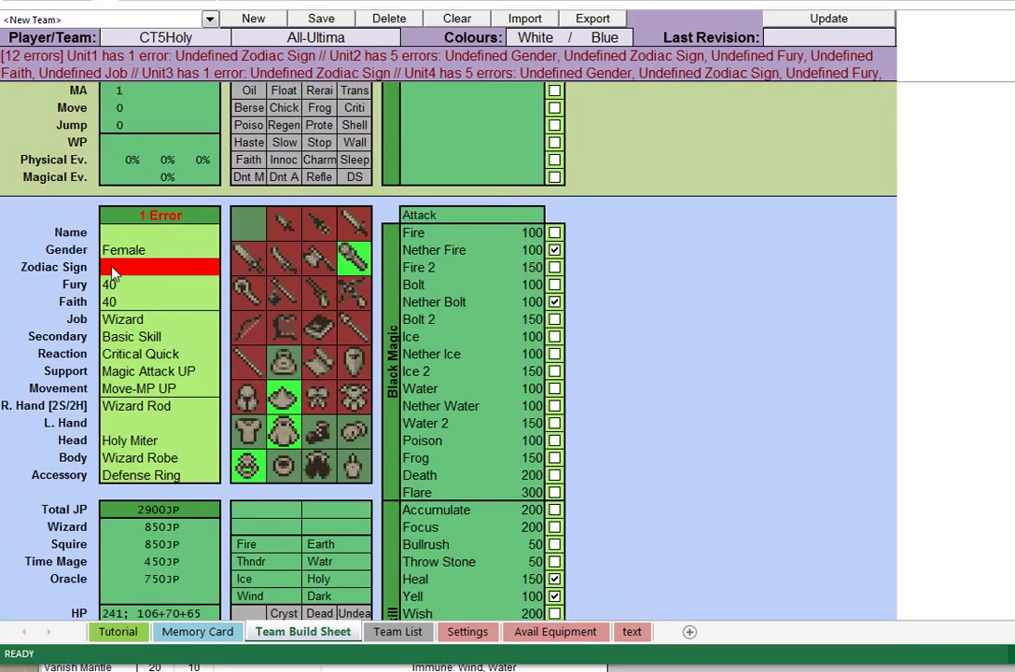
pyautogui.click(127, 236)
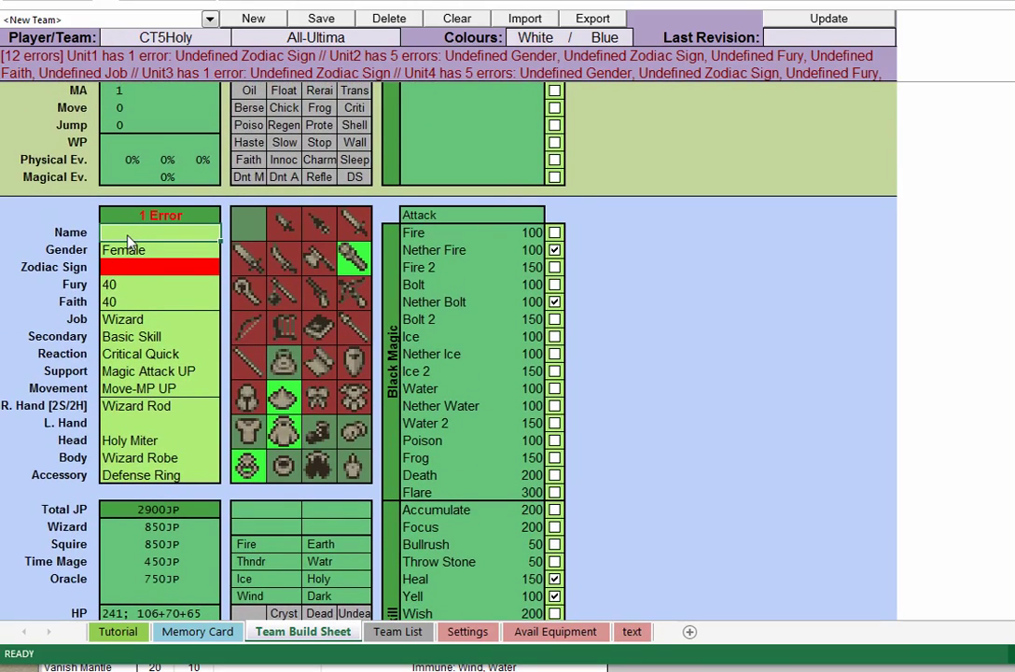
pyautogui.write('Alti')
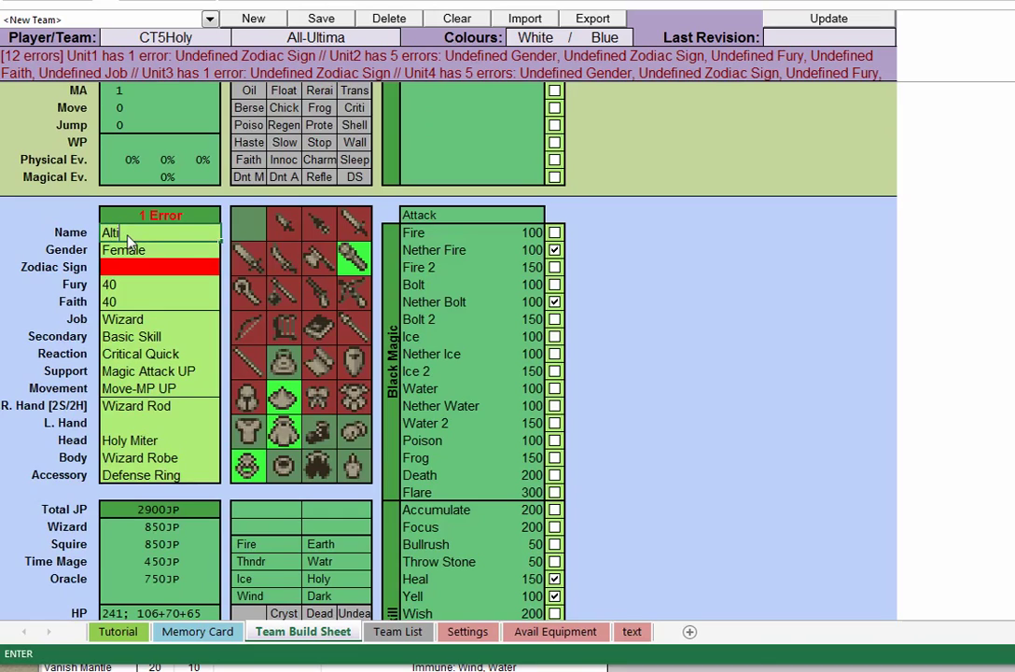
pyautogui.write('ma')
pyautogui.press('Return')
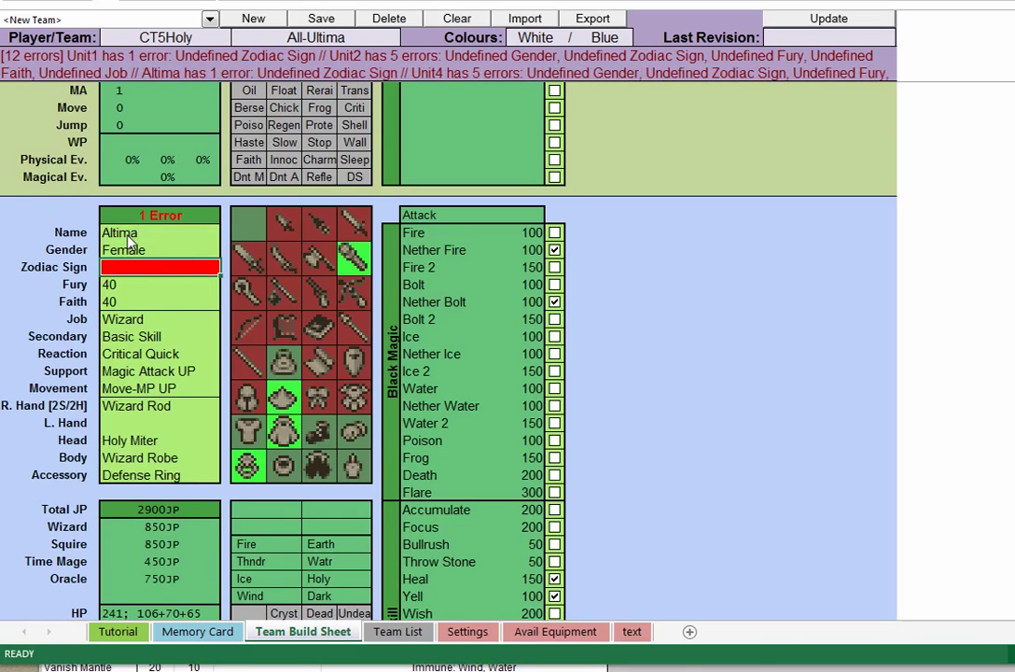
pyautogui.write('Virgo')
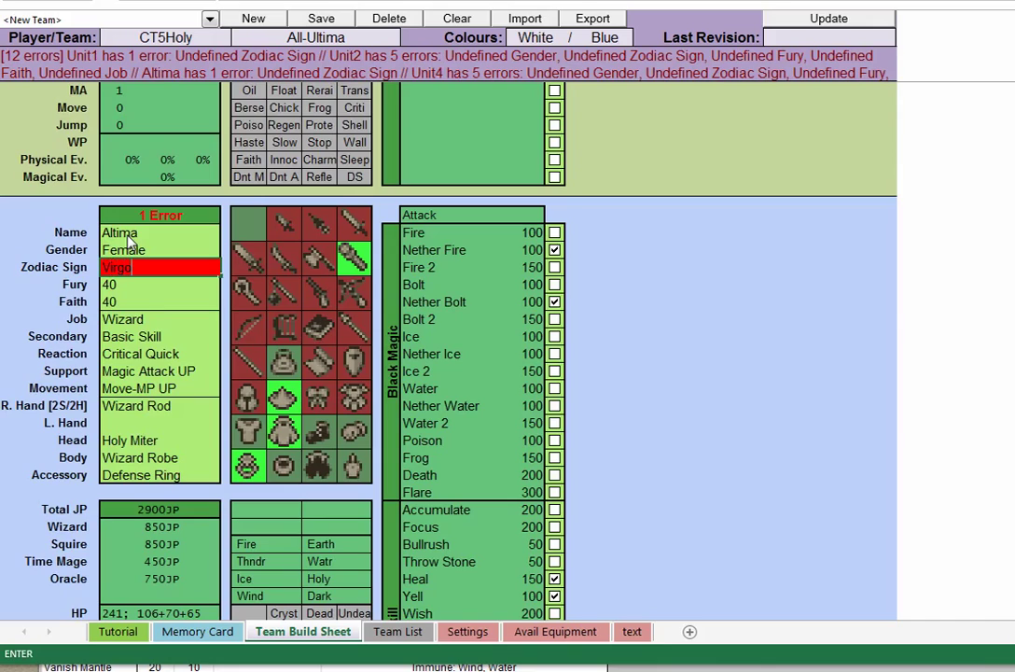
pyautogui.hotkey('ctrl', 'Return')
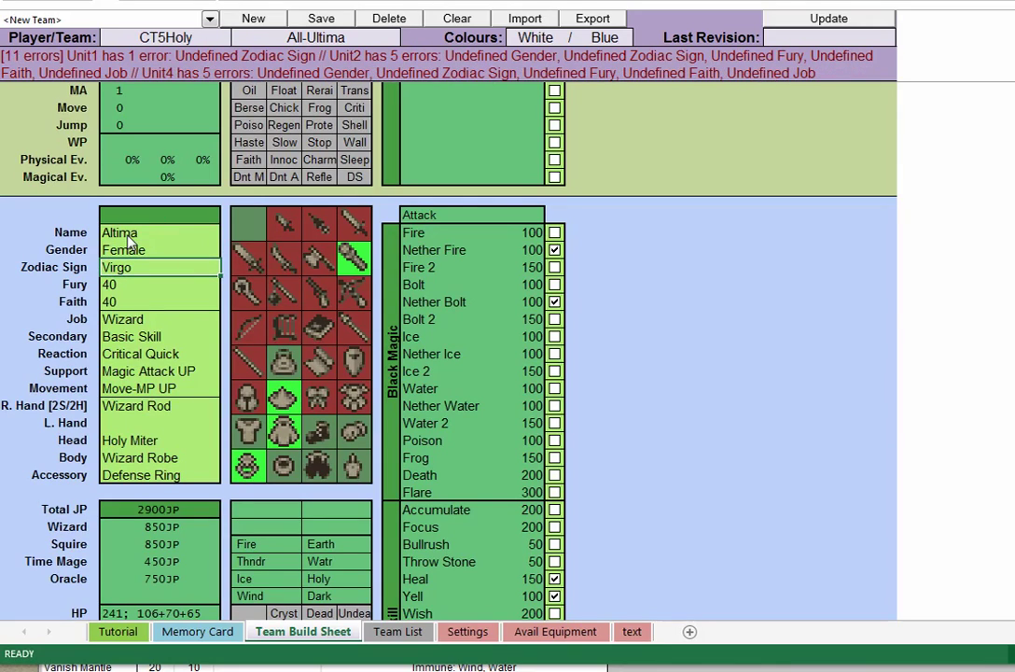
# Clear the Wizard unit's zodiac sign and name
pyautogui.scroll(5, 261, 257)
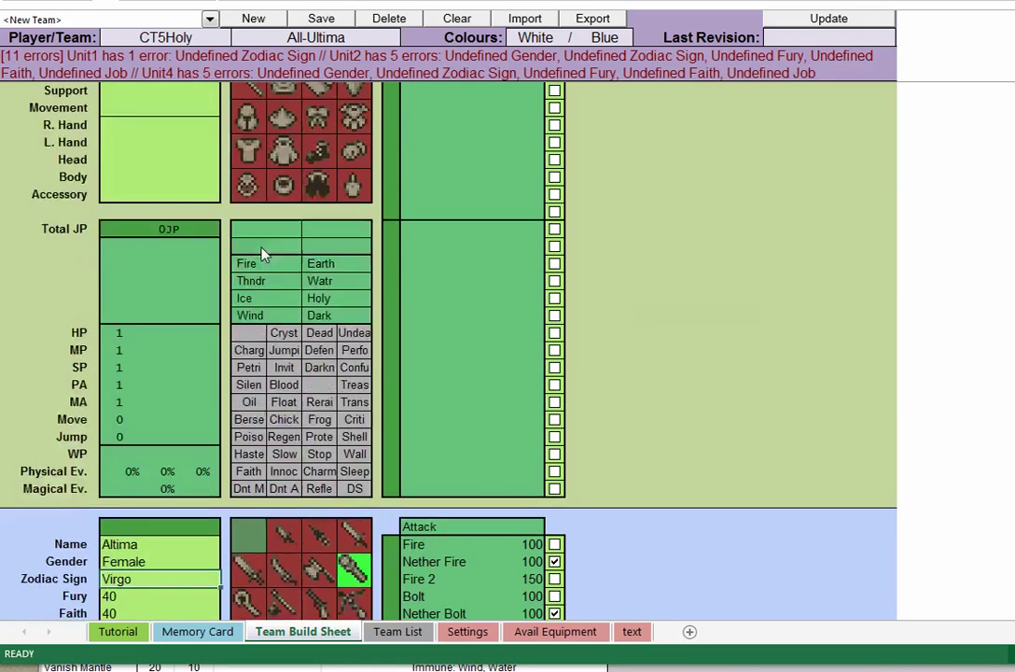
pyautogui.scroll(-15, 264, 253)
pyautogui.scroll(8, 264, 254)
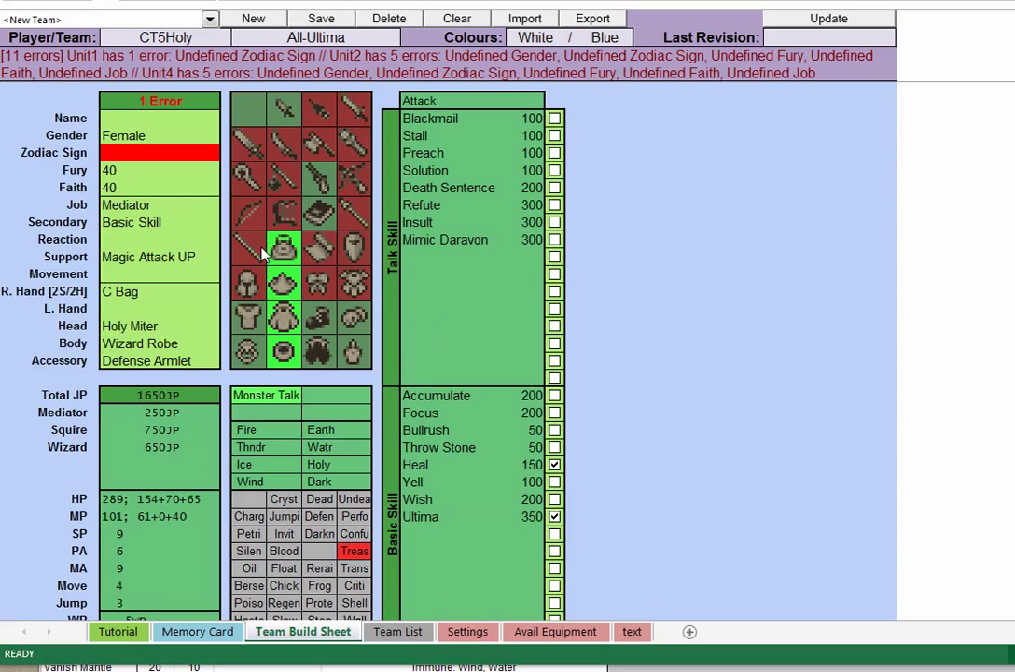
pyautogui.scroll(-20, 261, 257)
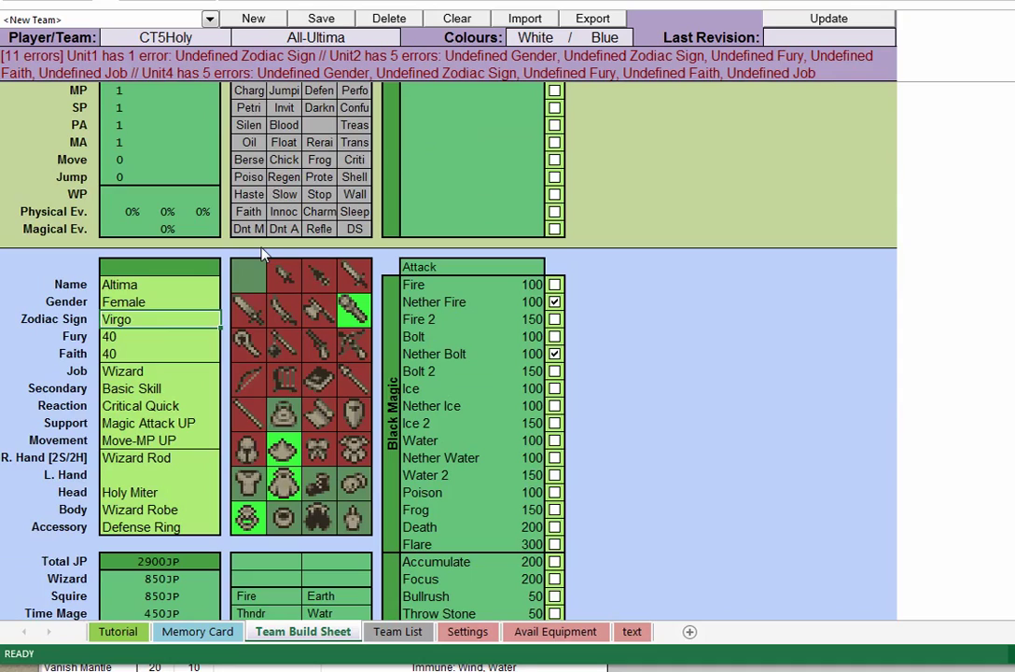
pyautogui.press('BackSpace')
pyautogui.press('Up')
pyautogui.press('Up')
pyautogui.press('BackSpace')
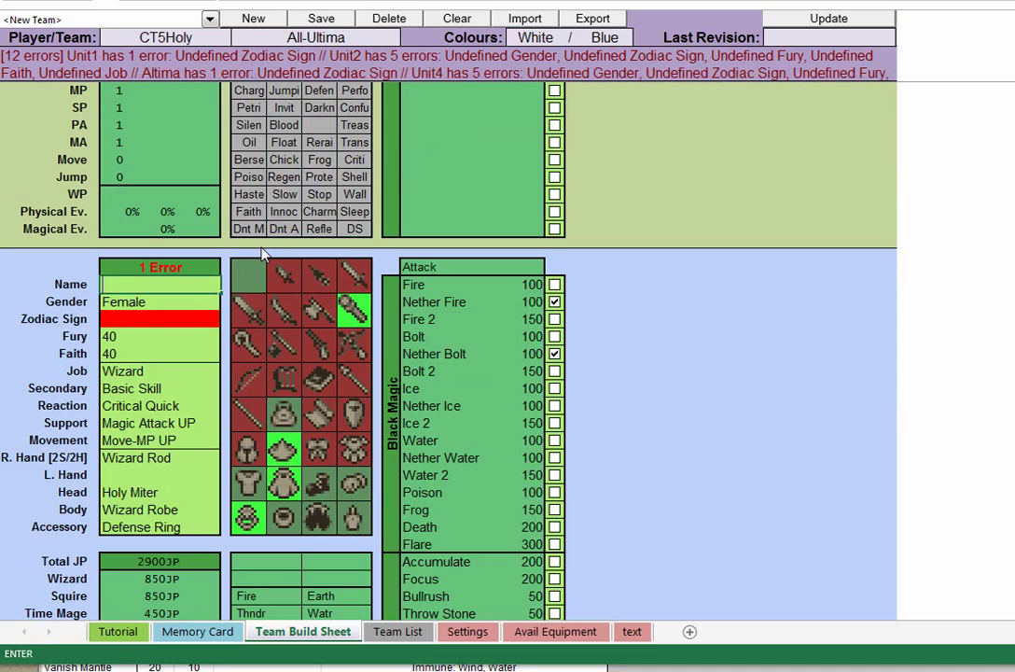
pyautogui.press('Return')
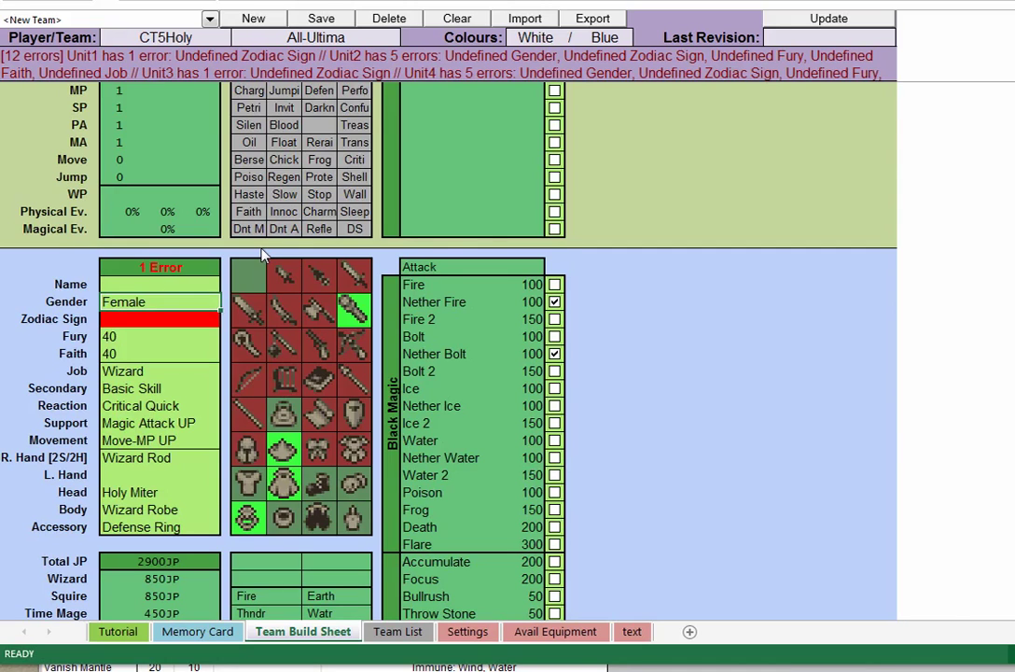
# Enable Mimic Daravon in the Mediator unit's Talk Skill, and try Yell in its Basic Skill before disabling it again
pyautogui.scroll(-10, 257, 328)
pyautogui.scroll(7, 257, 329)
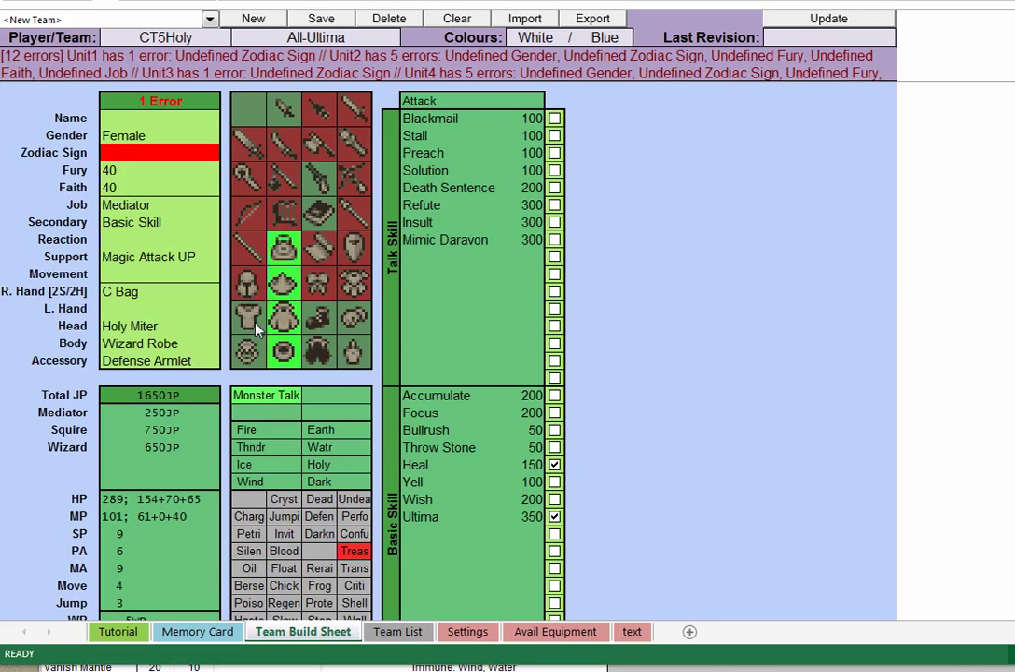
pyautogui.click(555, 239)
pyautogui.click(556, 482)
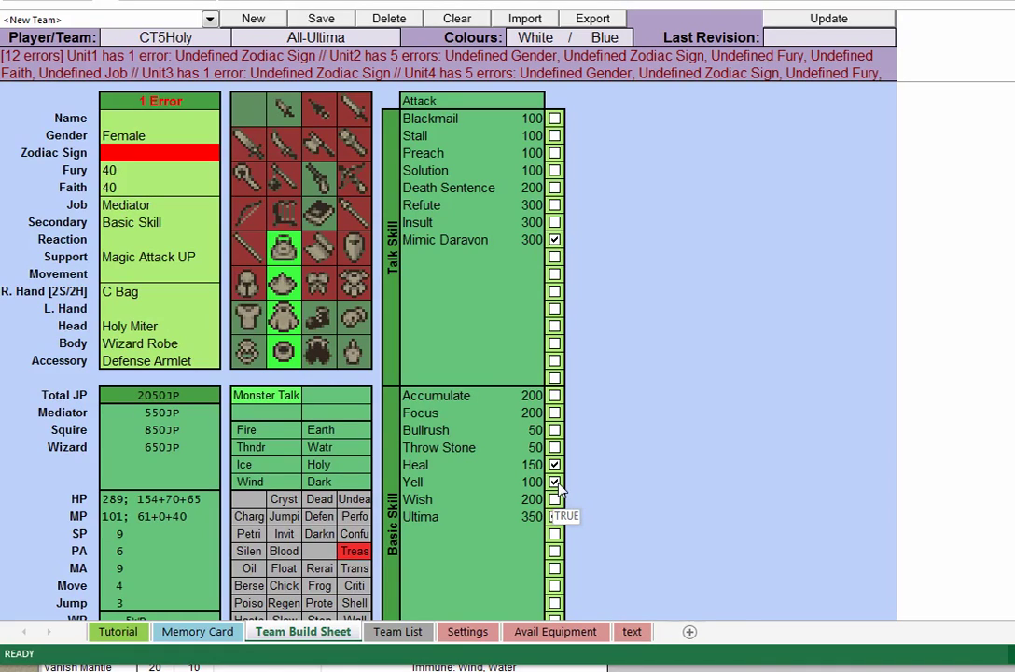
pyautogui.click(555, 483)
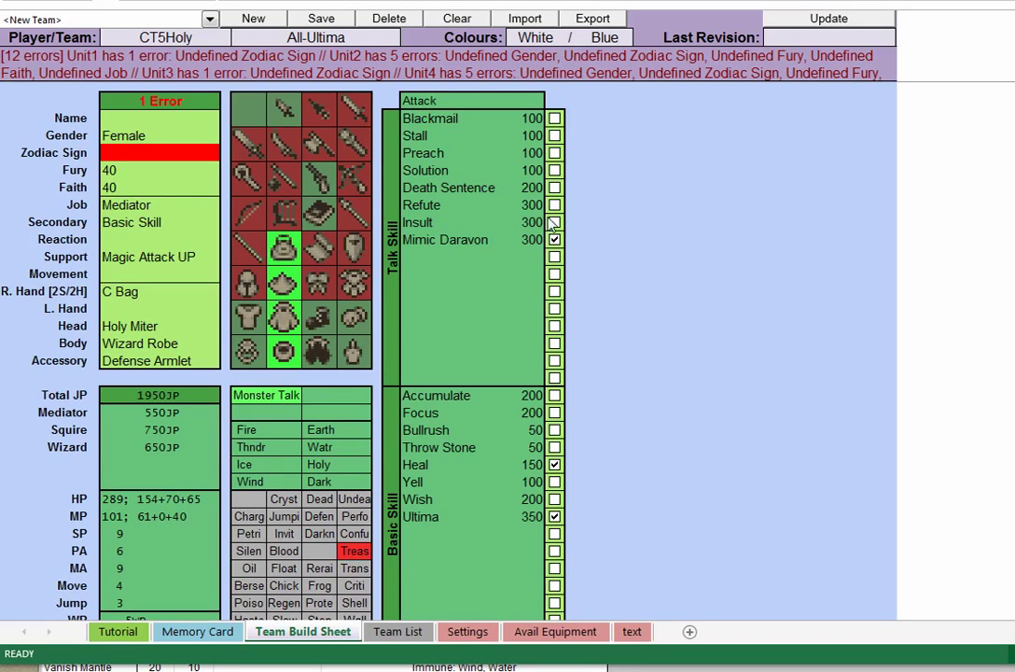
# Check the Mediator unit's build against the Talk Skill table on the reference page and look over the other units
pyautogui.scroll(-14, 617, 345)
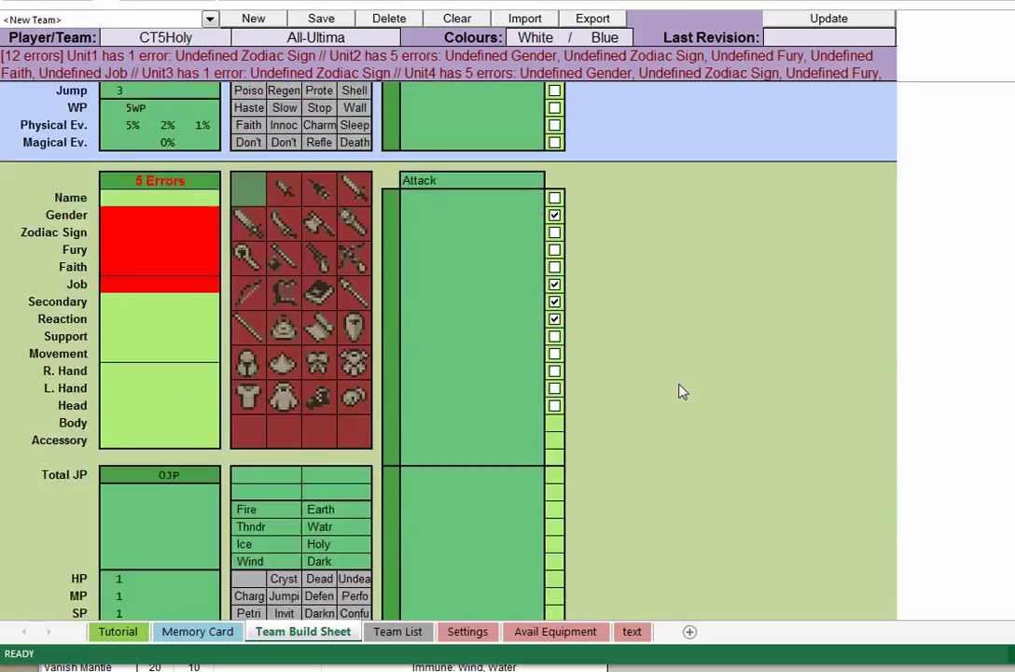
pyautogui.scroll(-10, 680, 390)
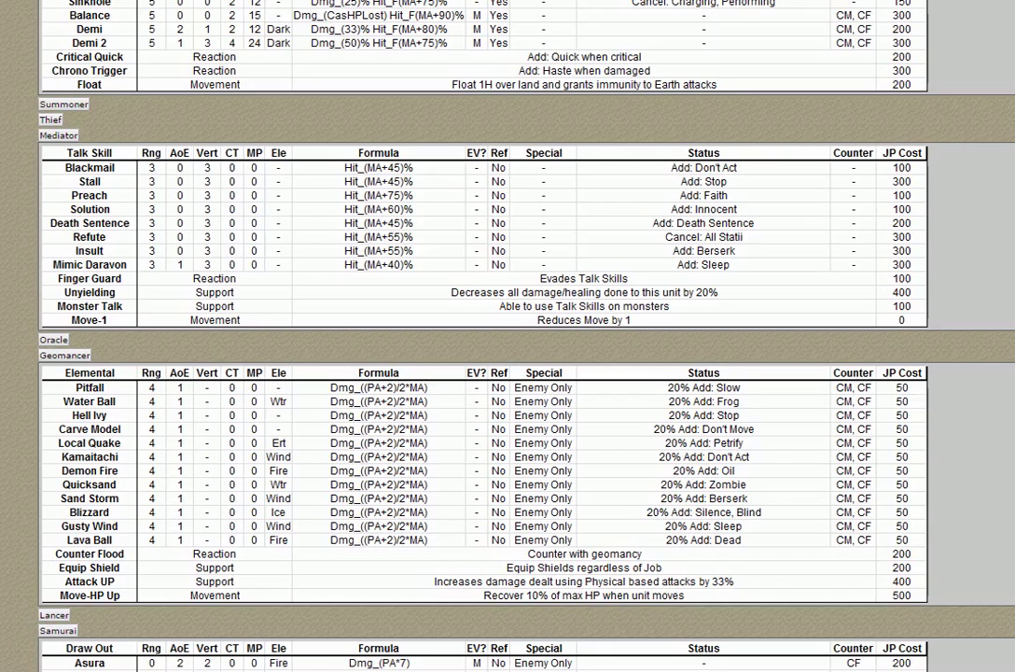
pyautogui.hotkey('alt', 'Tab')
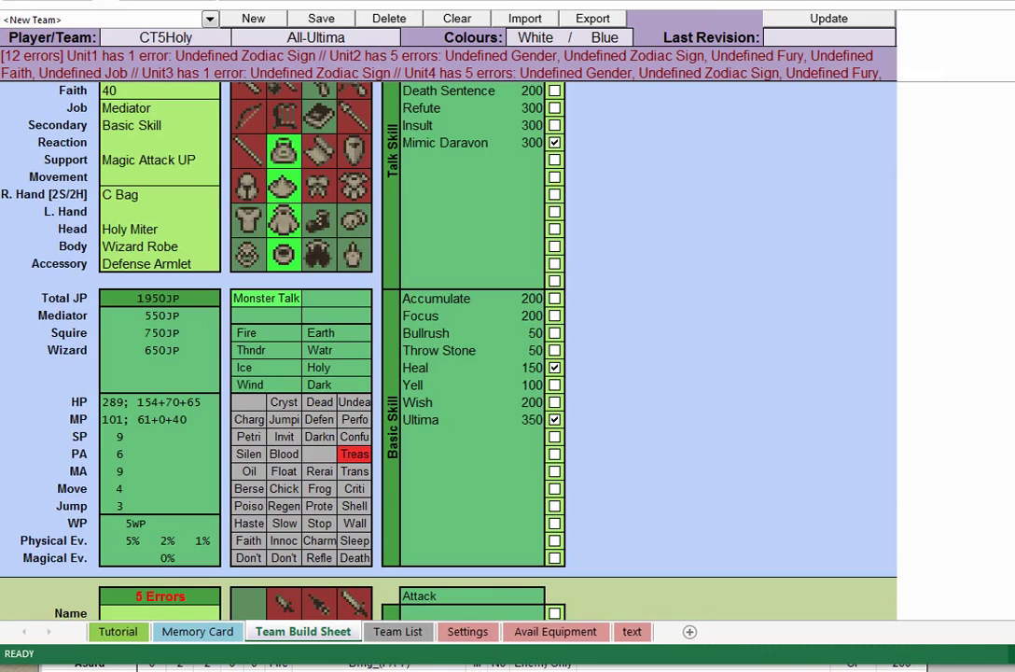
pyautogui.scroll(2, 771, 325)
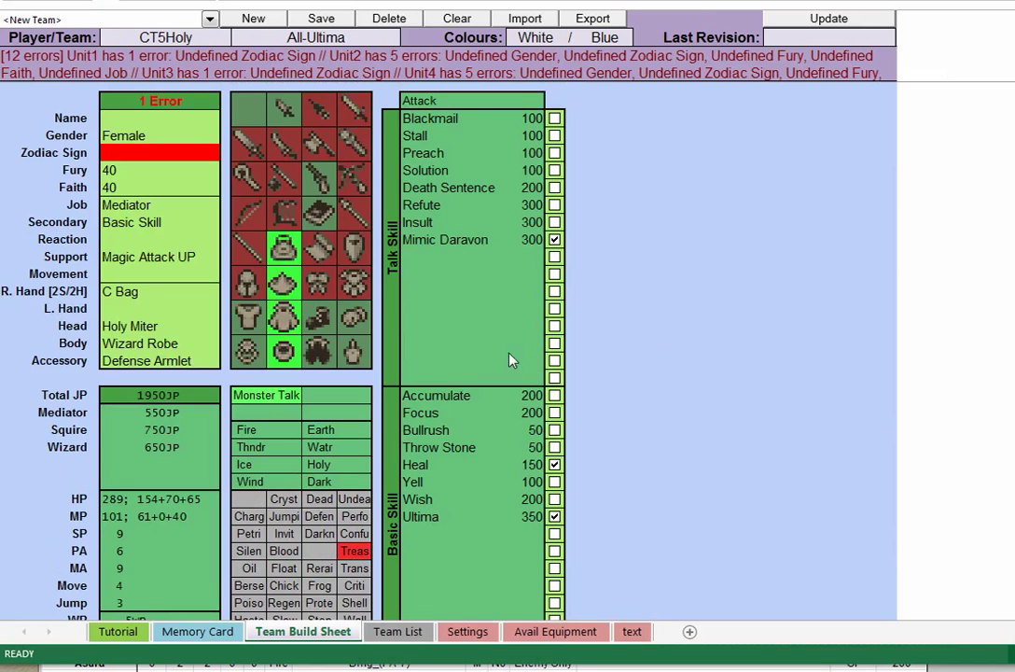
pyautogui.scroll(-8, 545, 347)
pyautogui.scroll(-14, 545, 355)
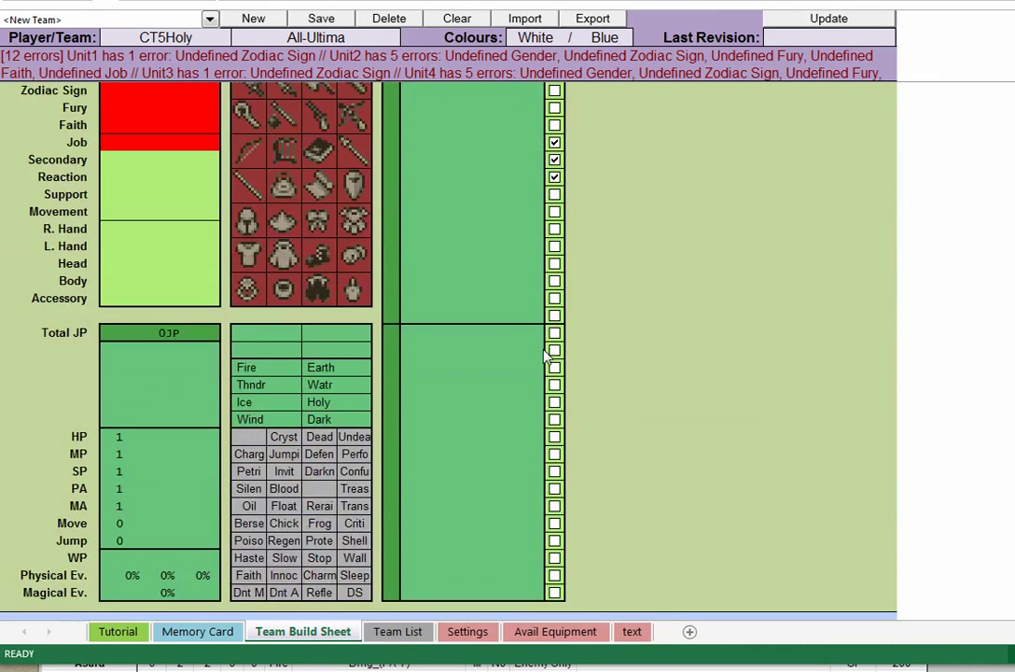
pyautogui.scroll(-15, 550, 359)
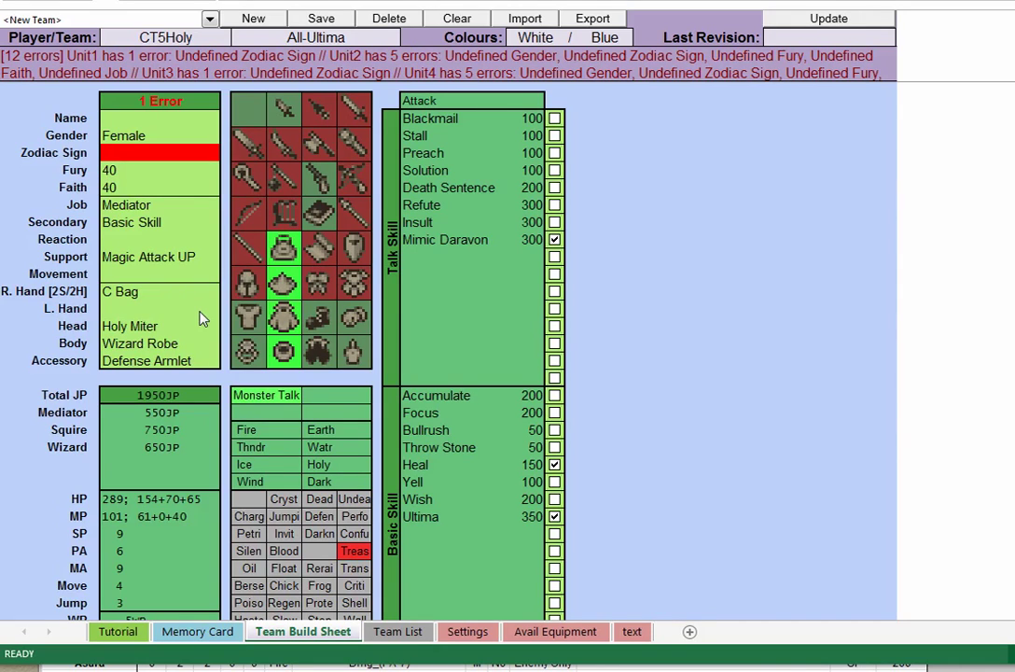
pyautogui.scroll(-3, 199, 319)
pyautogui.scroll(2, 199, 319)
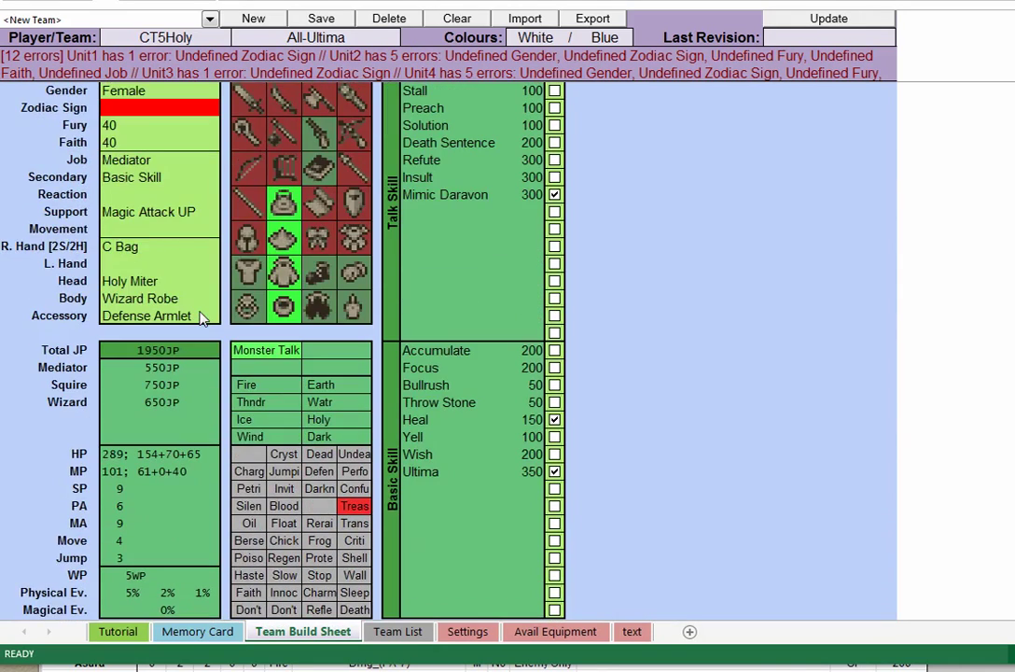
# Review the Mediator's build and the empty unit slot, then examine the ability tables and class stats on the reference page
pyautogui.scroll(-4, 199, 319)
pyautogui.scroll(3, 199, 319)
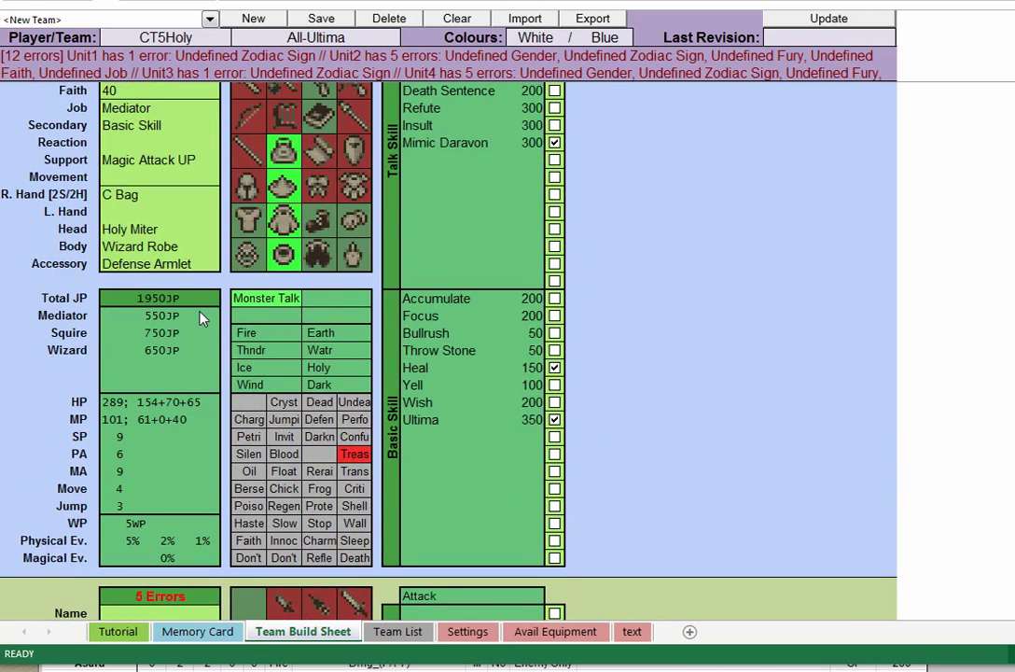
pyautogui.scroll(-9, 210, 331)
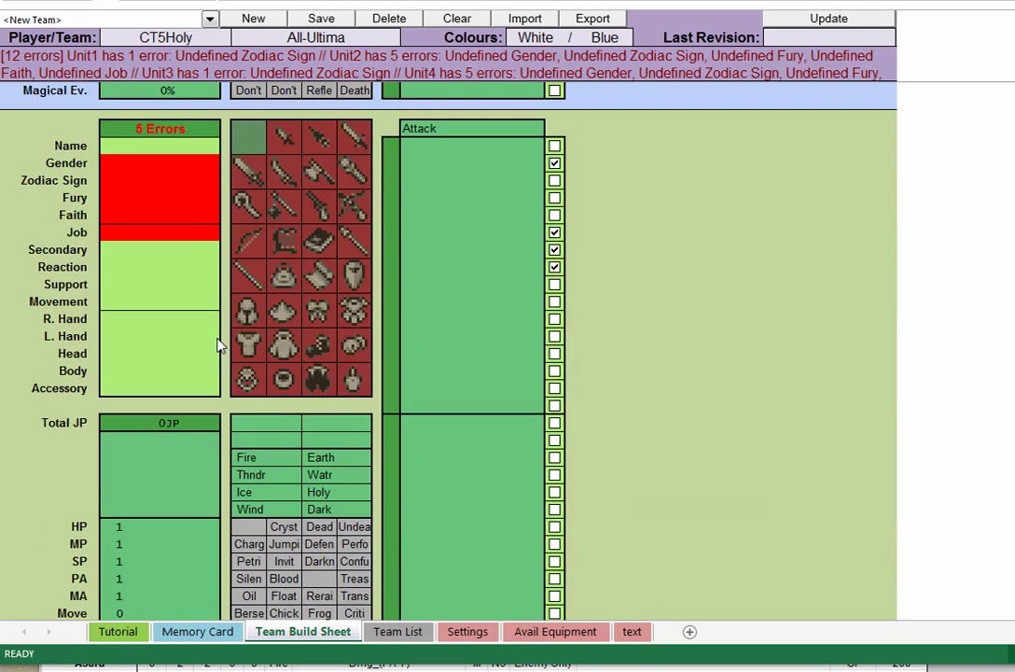
pyautogui.scroll(-4, 218, 345)
pyautogui.scroll(4, 217, 346)
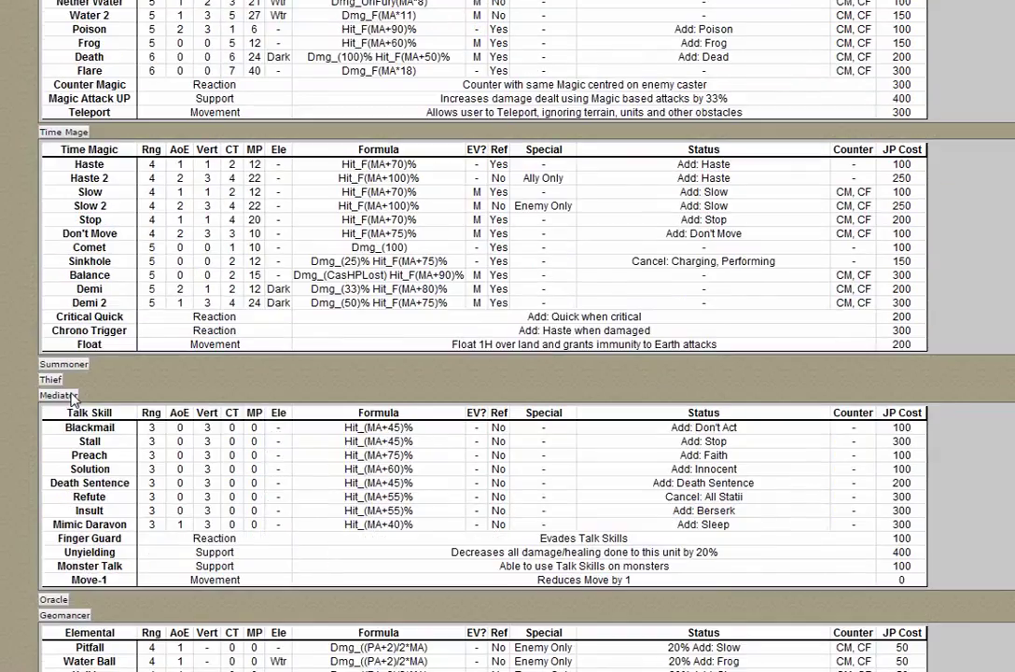
pyautogui.scroll(15, 61, 333)
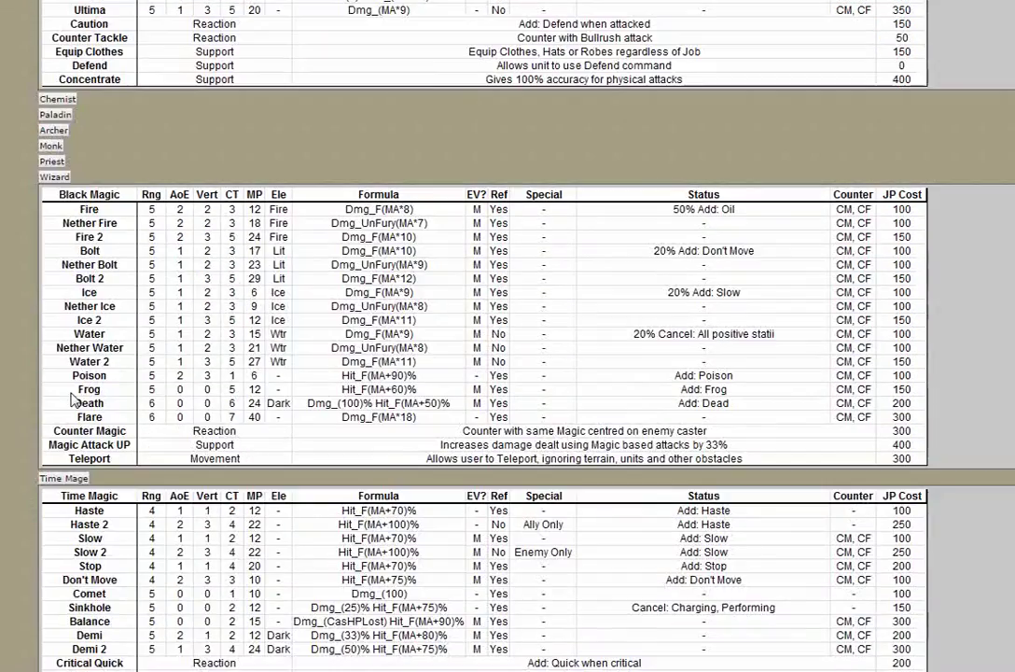
pyautogui.scroll(5, 73, 398)
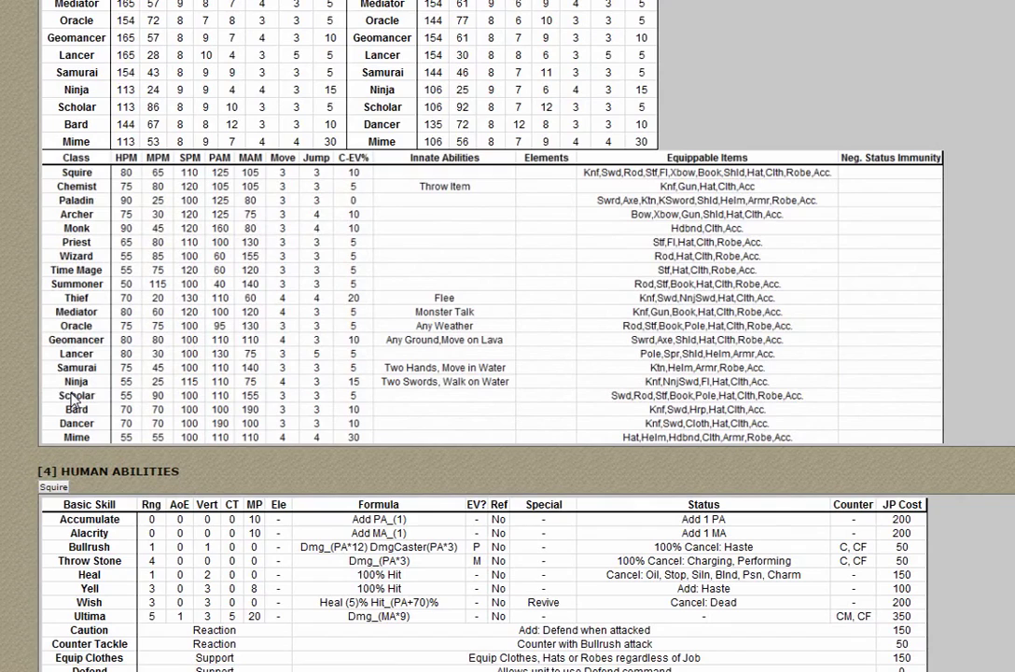
pyautogui.scroll(5, 73, 398)
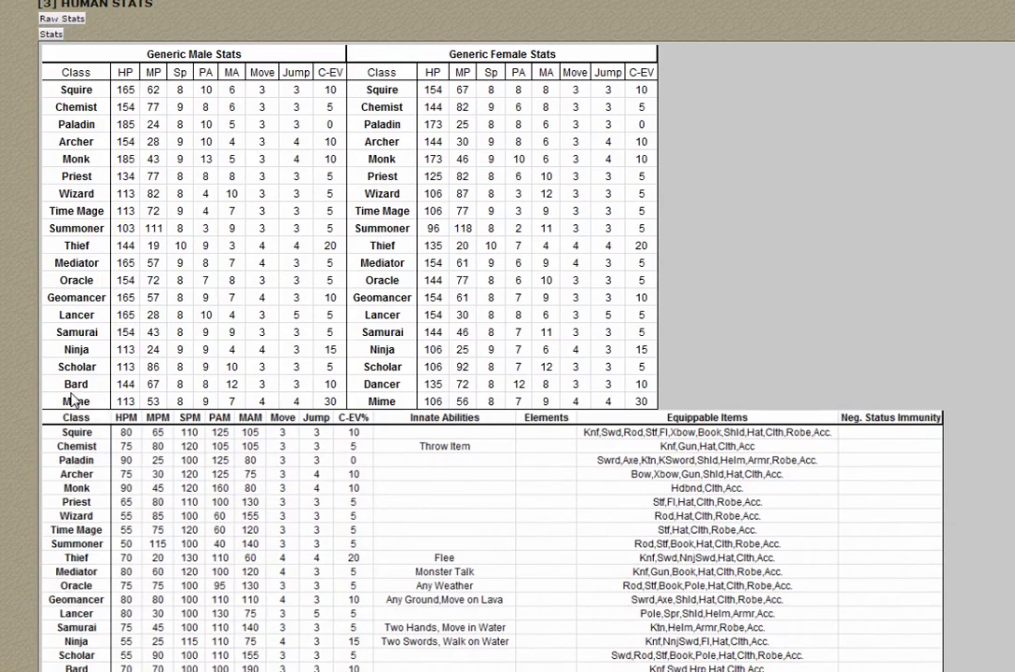
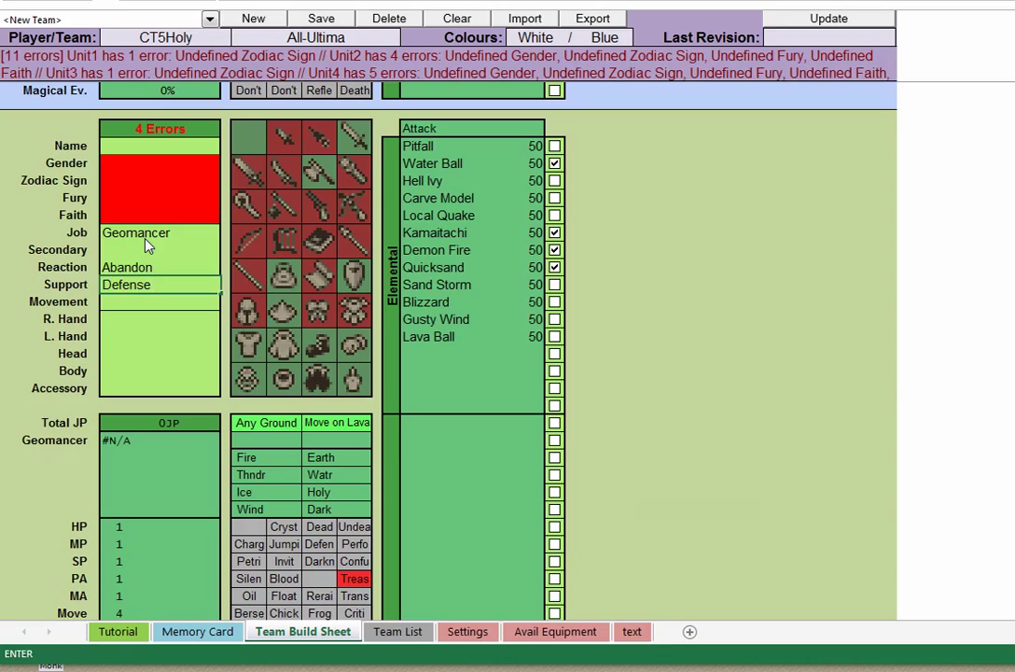
# Set the Geomancer unit's Support ability to Unyielding
pyautogui.write('UP')
pyautogui.press('BackSpace')
pyautogui.press('BackSpace')
pyautogui.press('BackSpace')
pyautogui.press('BackSpace')
pyautogui.press('BackSpace')
pyautogui.press('BackSpace')
pyautogui.press('BackSpace')
pyautogui.press('BackSpace')
pyautogui.press('BackSpace')
pyautogui.press('BackSpace')
pyautogui.write('Unyielding')
pyautogui.press('Return')
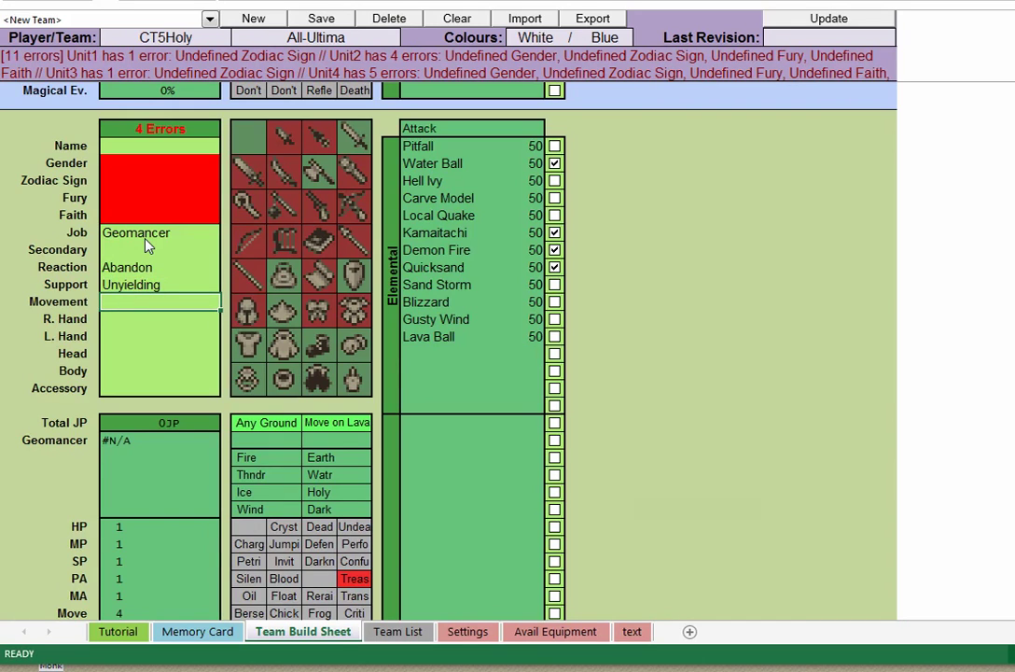
# Consult the weapon tables on the reference page and equip a Battle Axe in the Geomancer's right hand
pyautogui.press('Return')
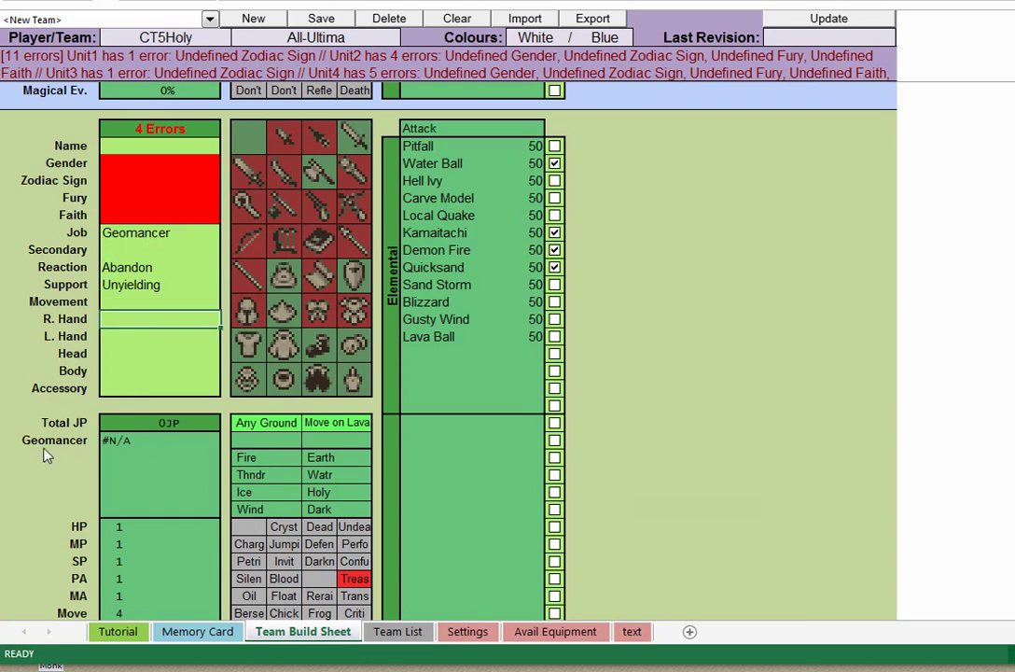
pyautogui.hotkey('alt', 'Tab')
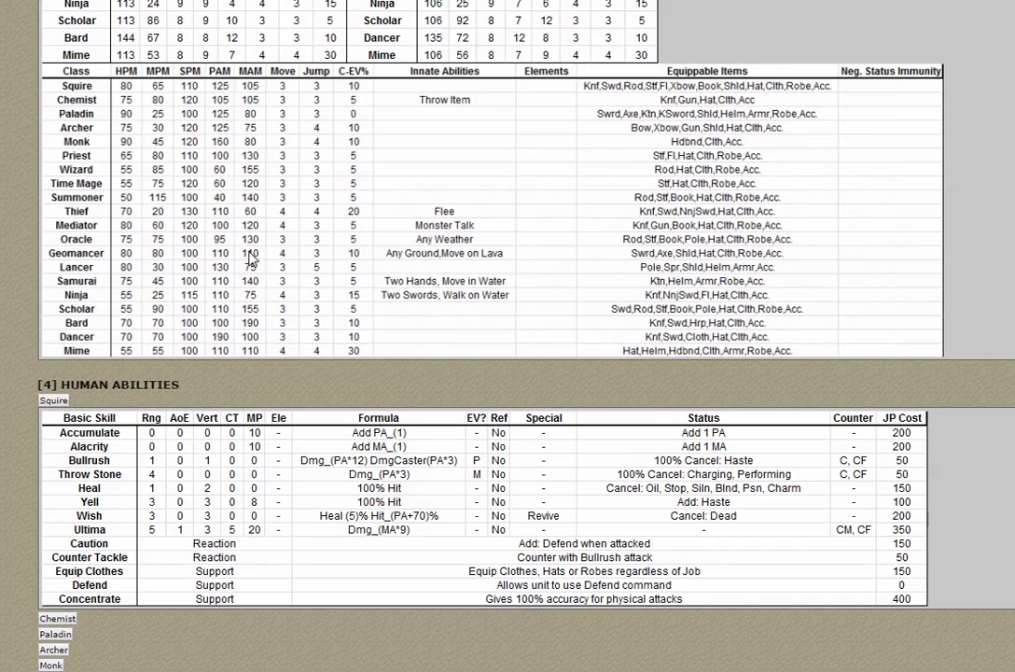
pyautogui.scroll(-15, 317, 252)
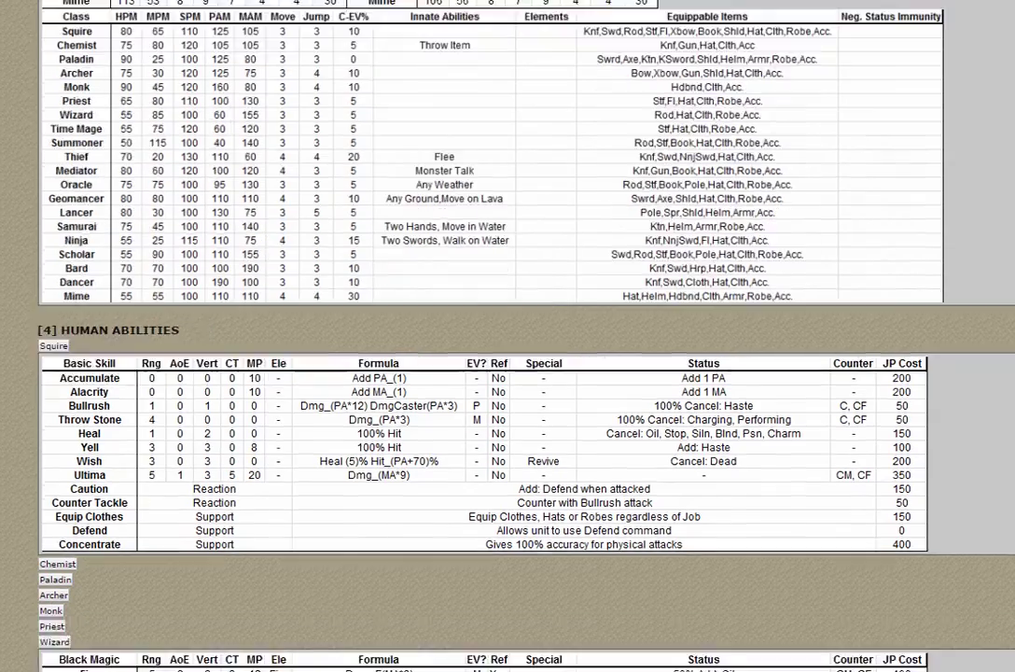
pyautogui.scroll(-20, 373, 336)
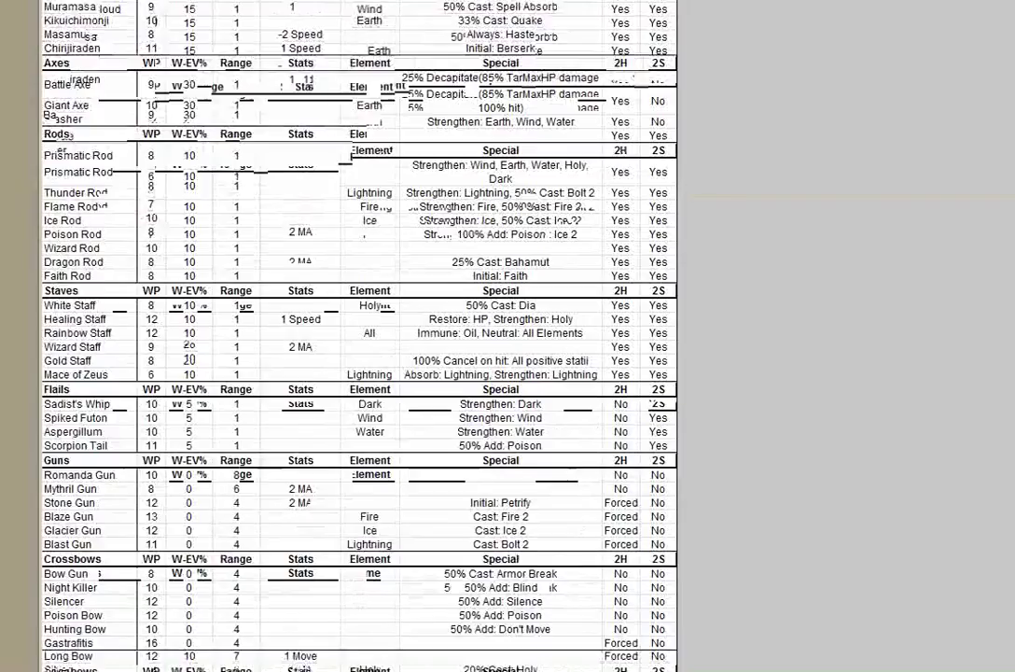
pyautogui.scroll(-5, 373, 335)
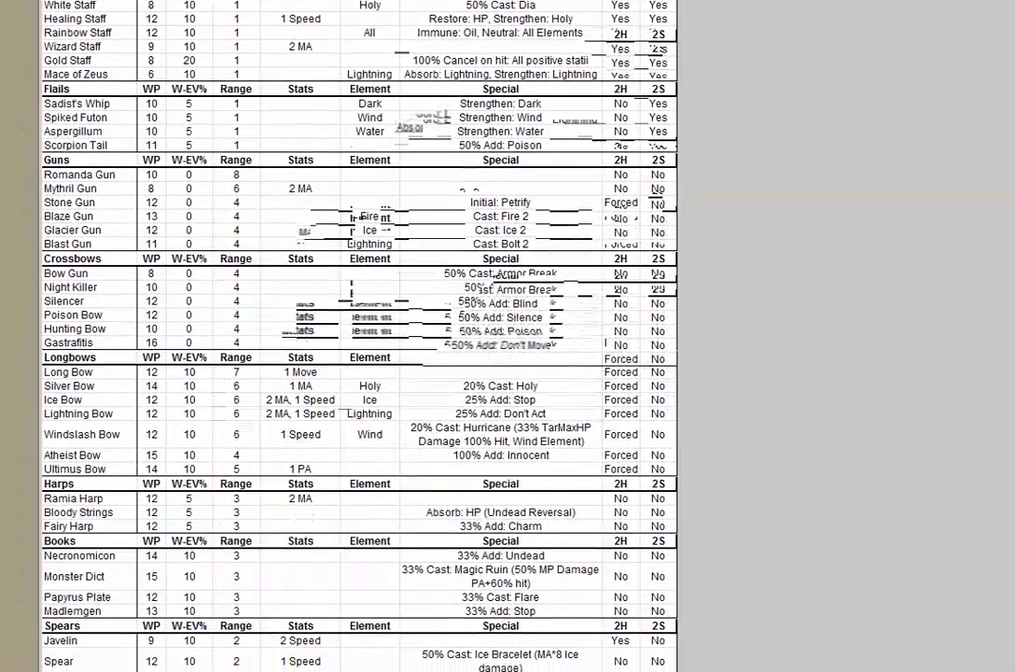
pyautogui.scroll(5, 354, 336)
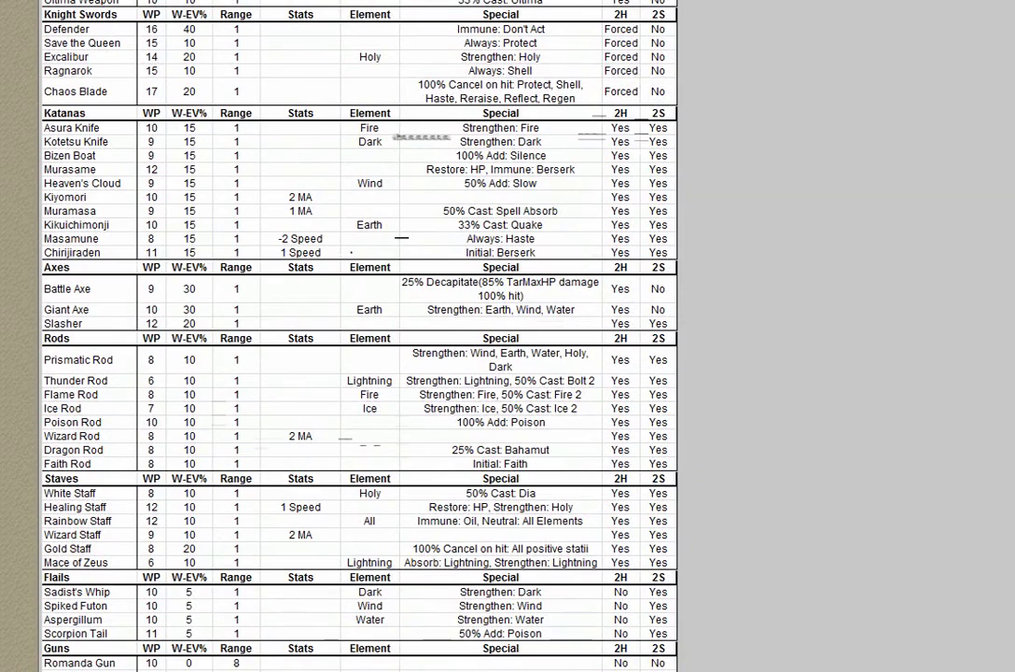
pyautogui.hotkey('alt', 'Tab')
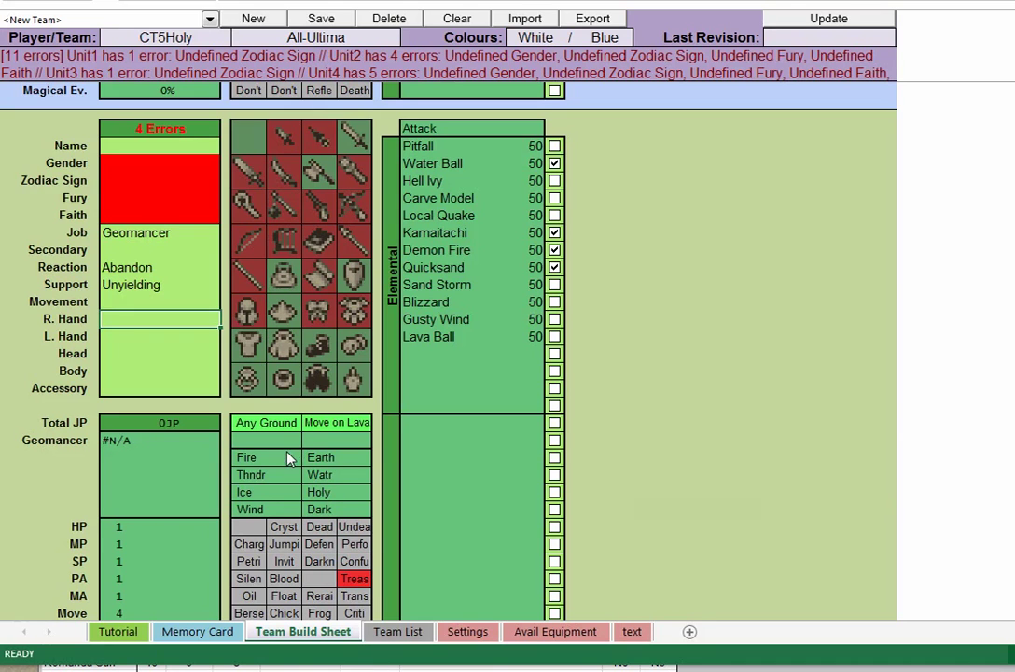
pyautogui.write('Batt')
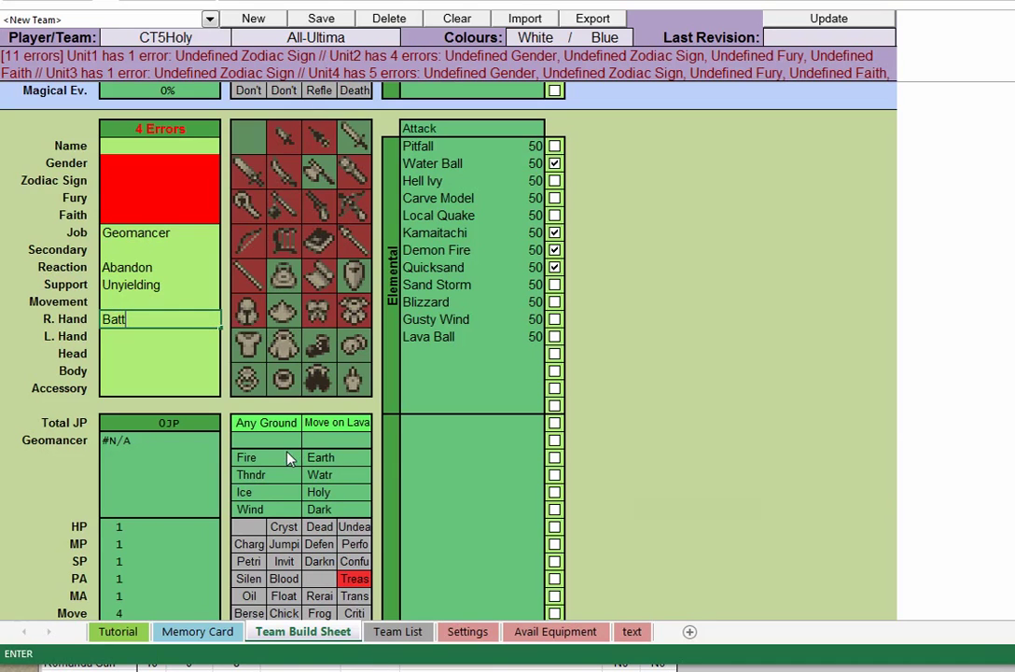
pyautogui.write('le Axe')
pyautogui.press('Return')
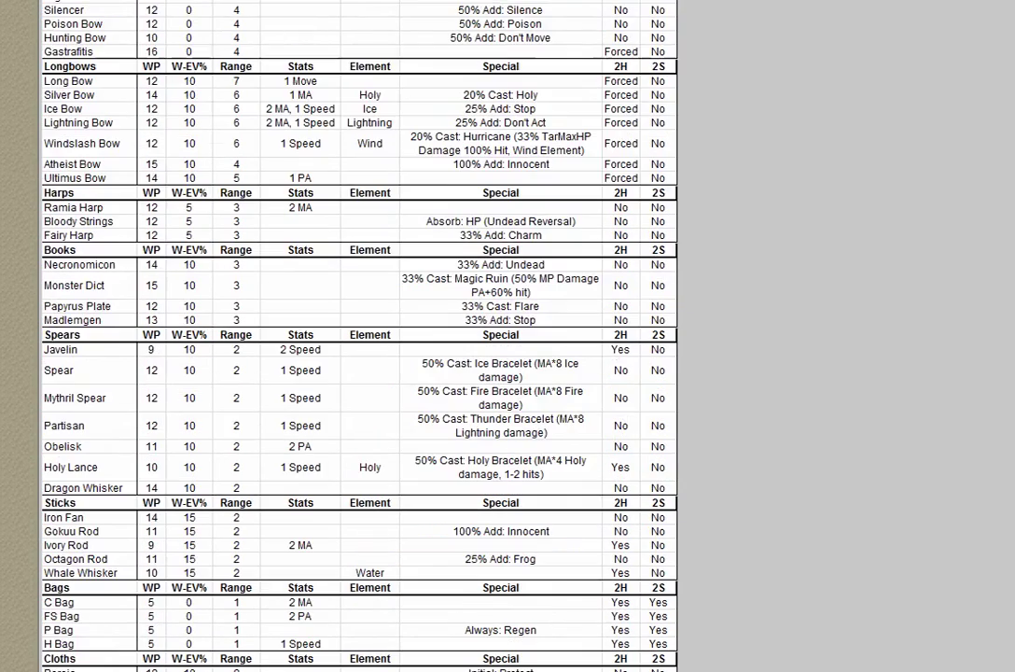
# Open the shield list on the reference page and equip Escutcheon II in the Geomancer's left hand
pyautogui.scroll(-10, 448, 374)
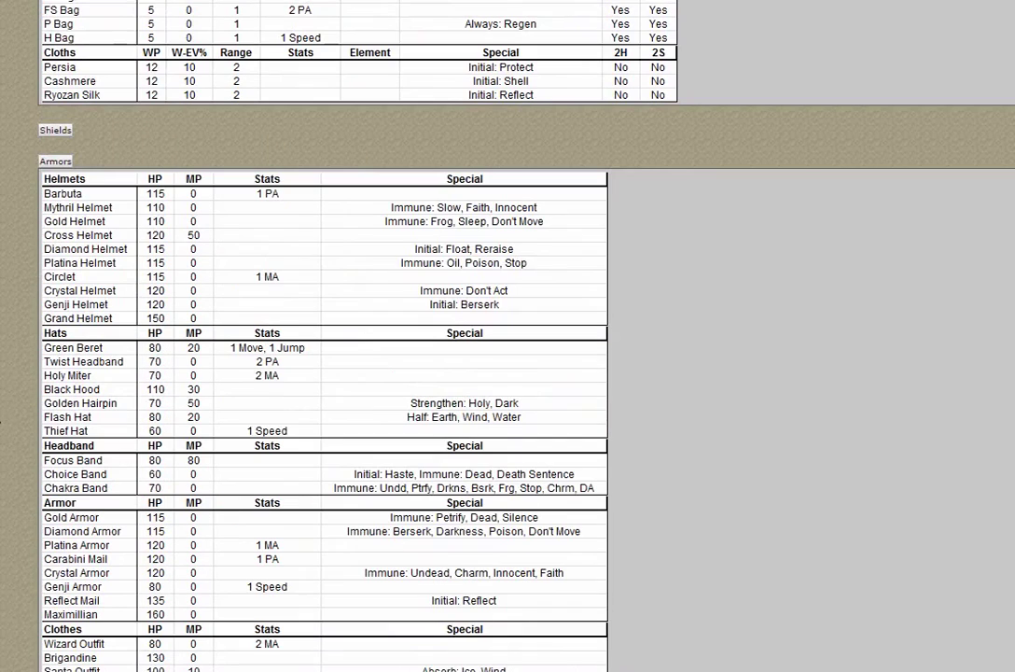
pyautogui.click(58, 130)
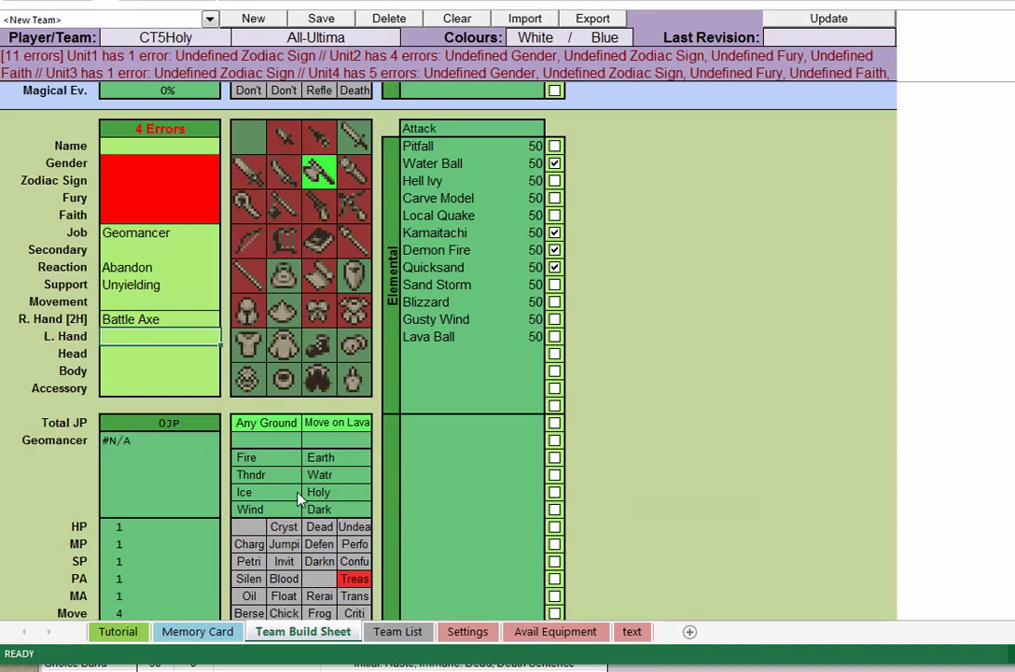
pyautogui.write('Escu')
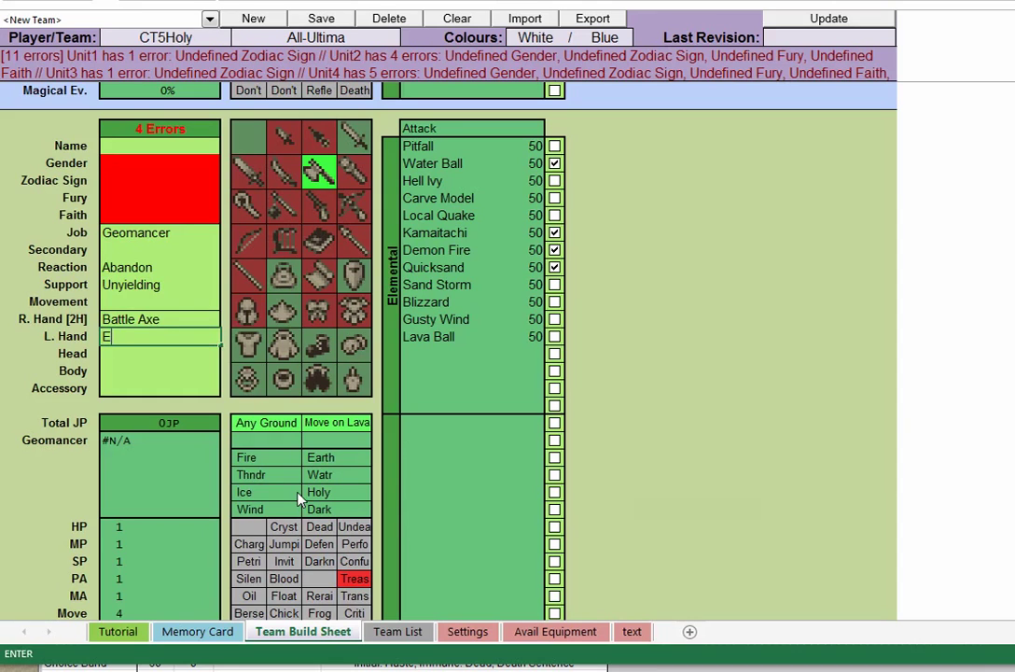
pyautogui.write('tcheon II')
pyautogui.press('Return')
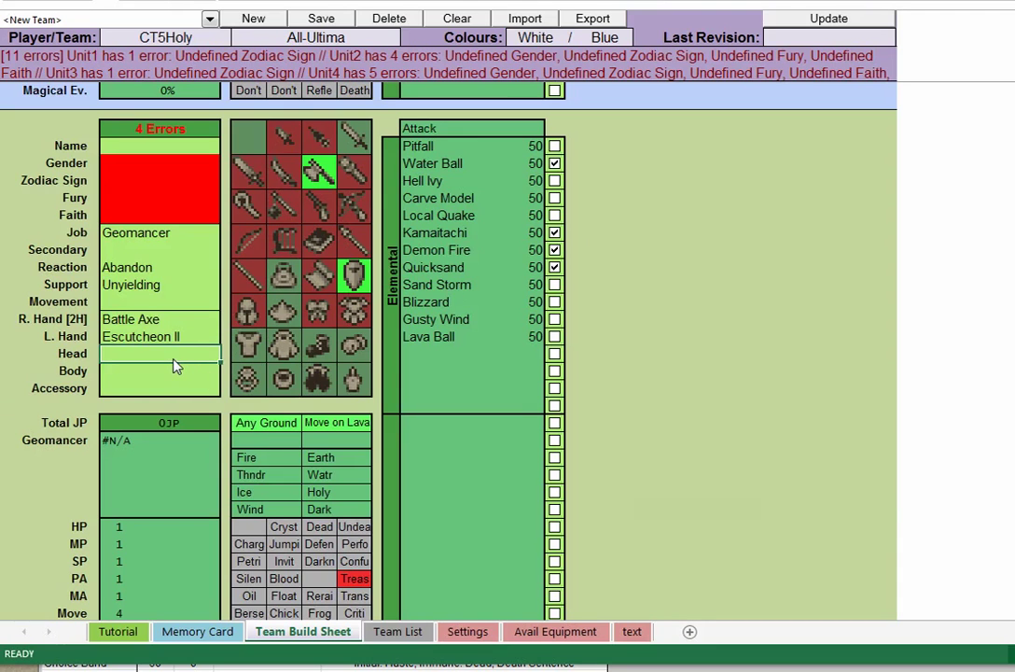
# Equip the Geomancer with a Thief Hat on the head and Secret Clothes on the body
pyautogui.write('Th')
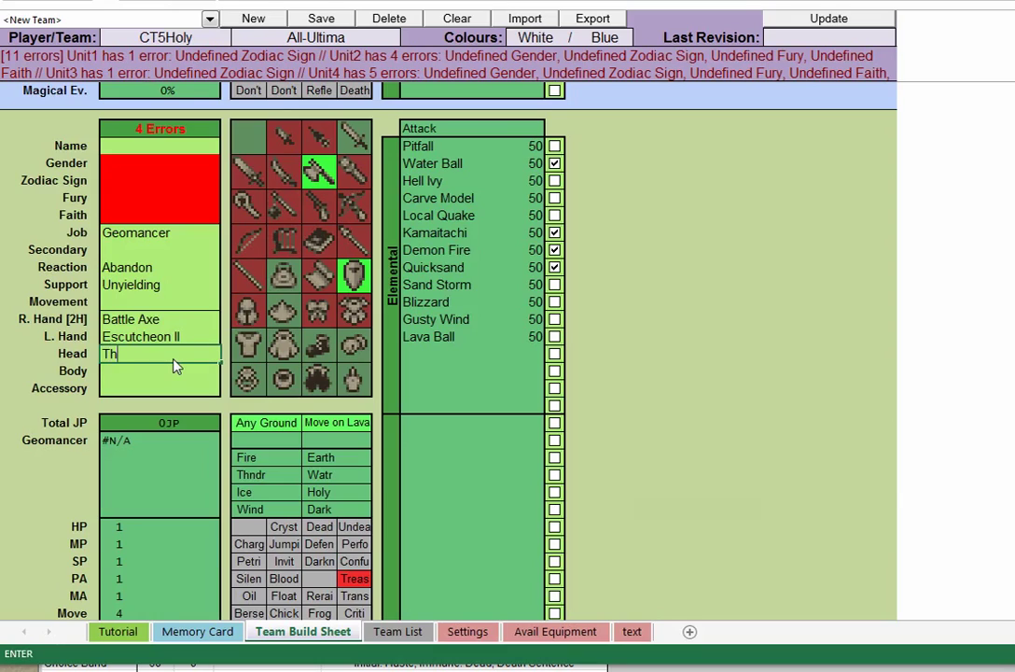
pyautogui.write('ief Hat')
pyautogui.press('Return')
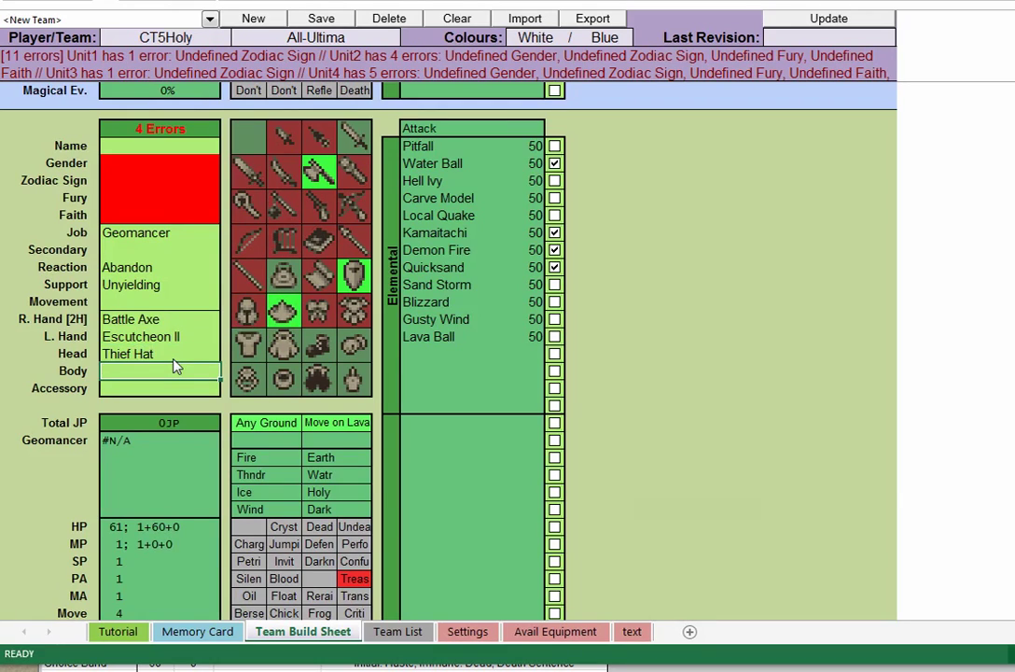
pyautogui.write('Secret')
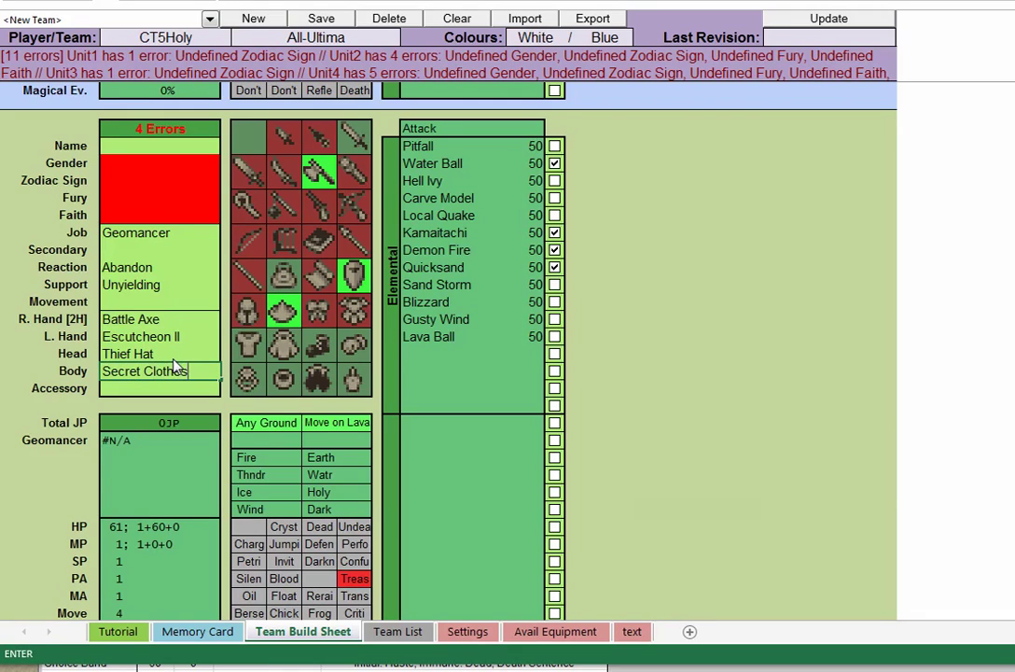
pyautogui.write(' Clothes')
pyautogui.click(173, 360)
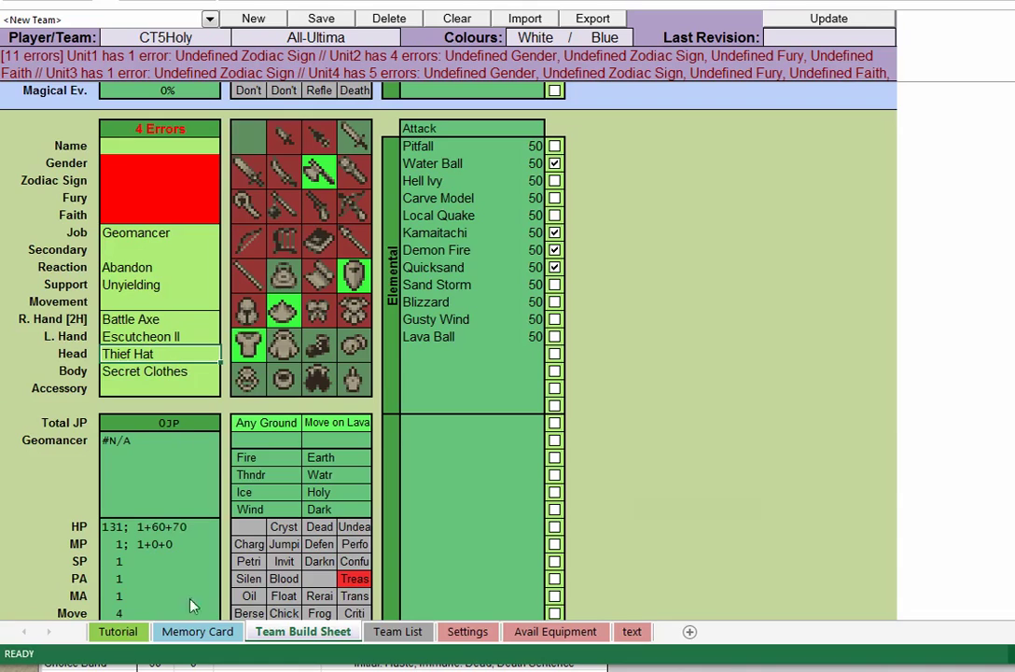
# Set the Geomancer's gender to Male and both Fury and Faith to 40
pyautogui.scroll(1, 147, 235)
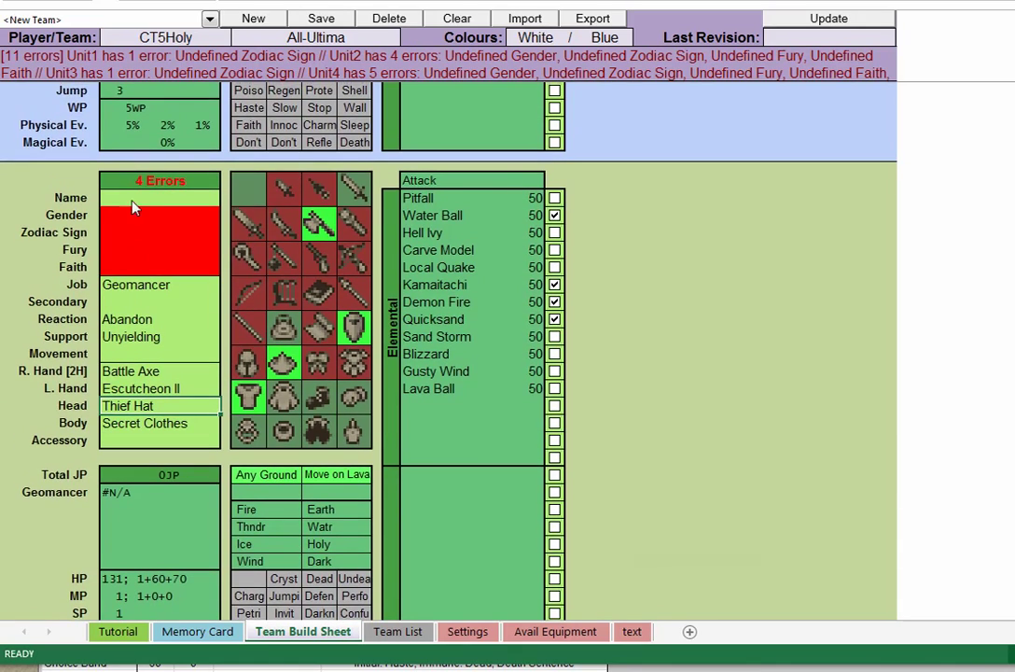
pyautogui.click(128, 218)
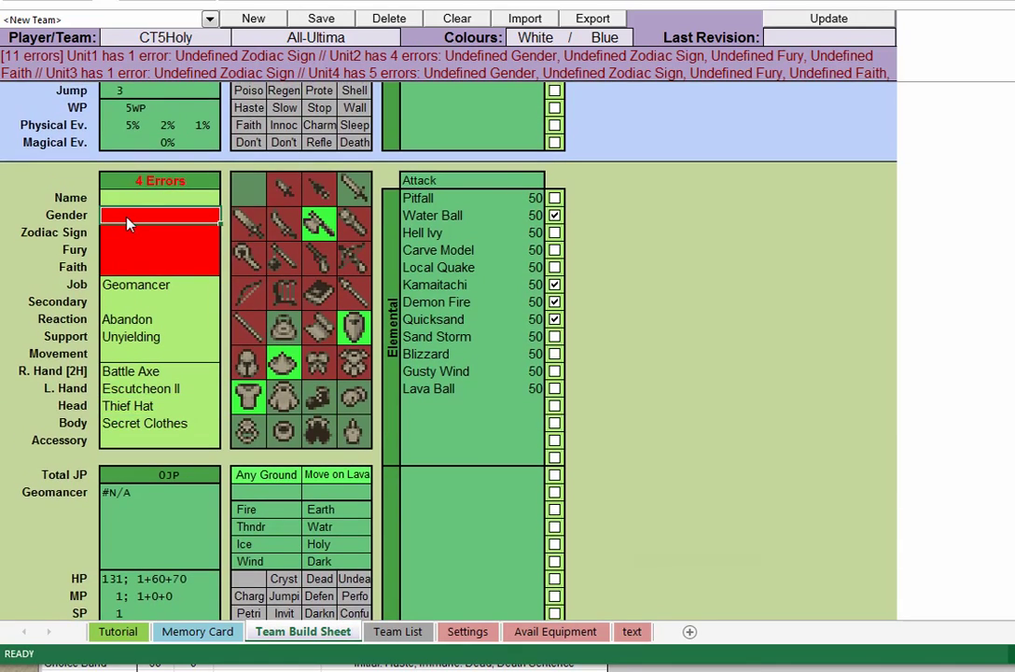
pyautogui.write('Male')
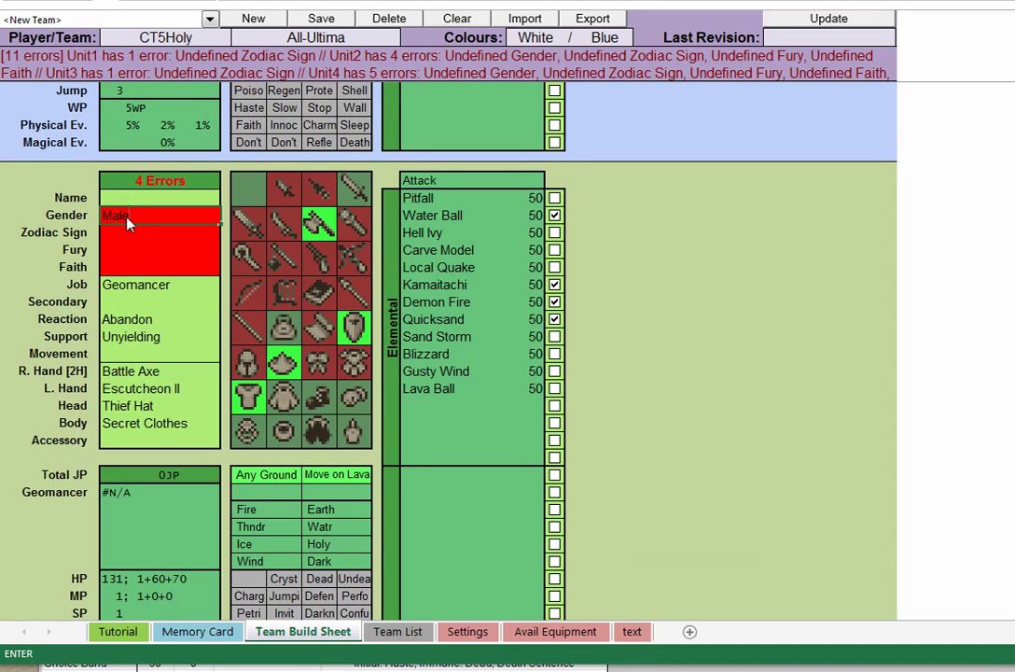
pyautogui.press('Return')
pyautogui.press('Return')
pyautogui.write('40')
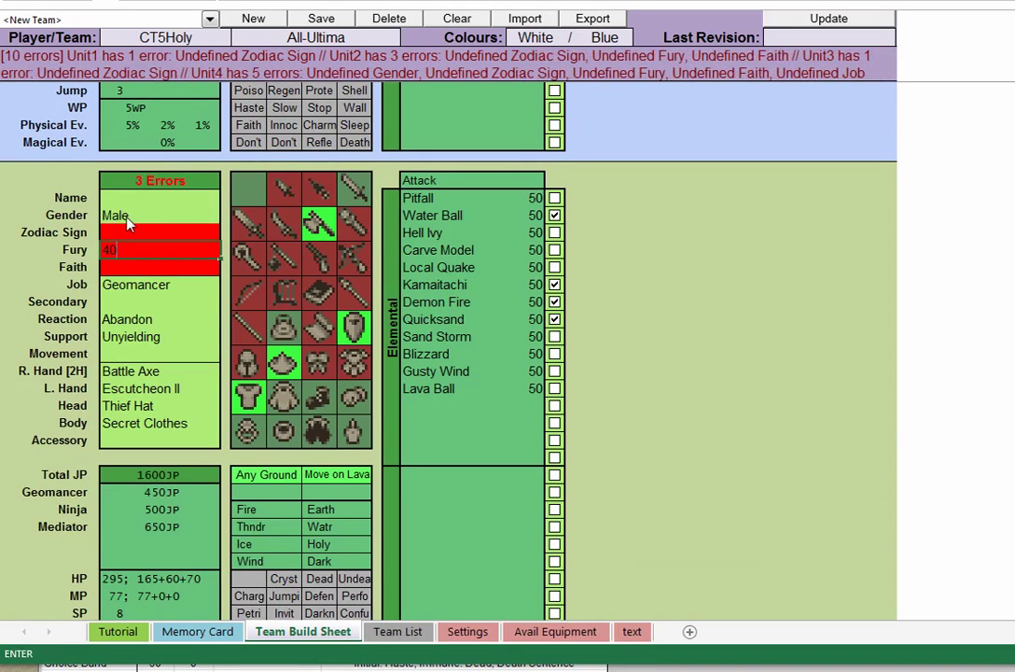
pyautogui.press('Return')
pyautogui.write('40')
pyautogui.press('Return')
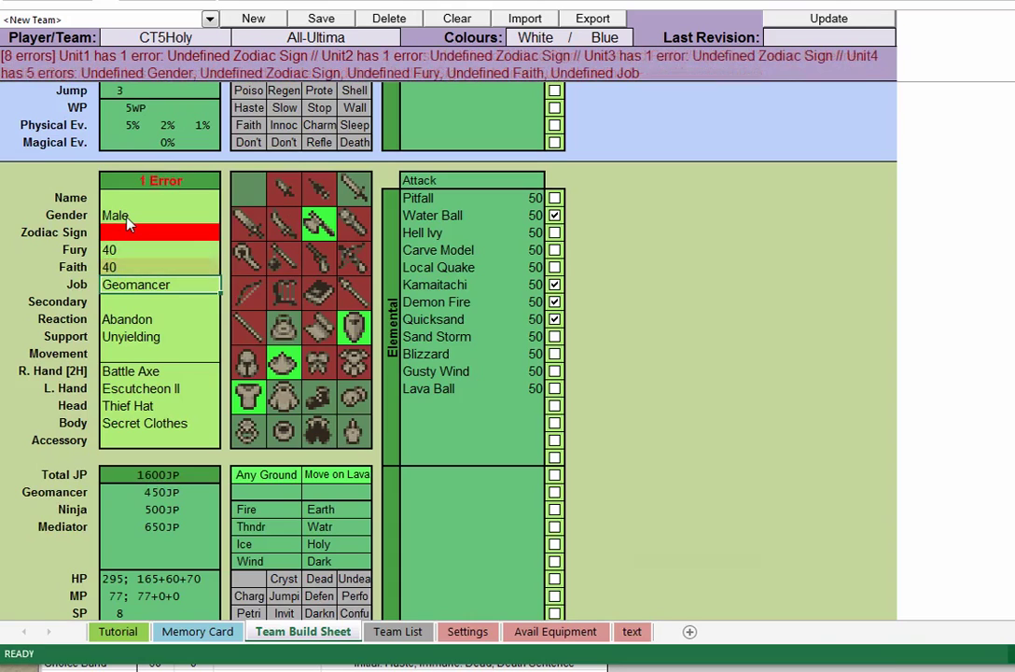
# Consult the accessories table on the reference page and equip the Geomancer with a Leather Mantle
pyautogui.scroll(-3, 185, 420)
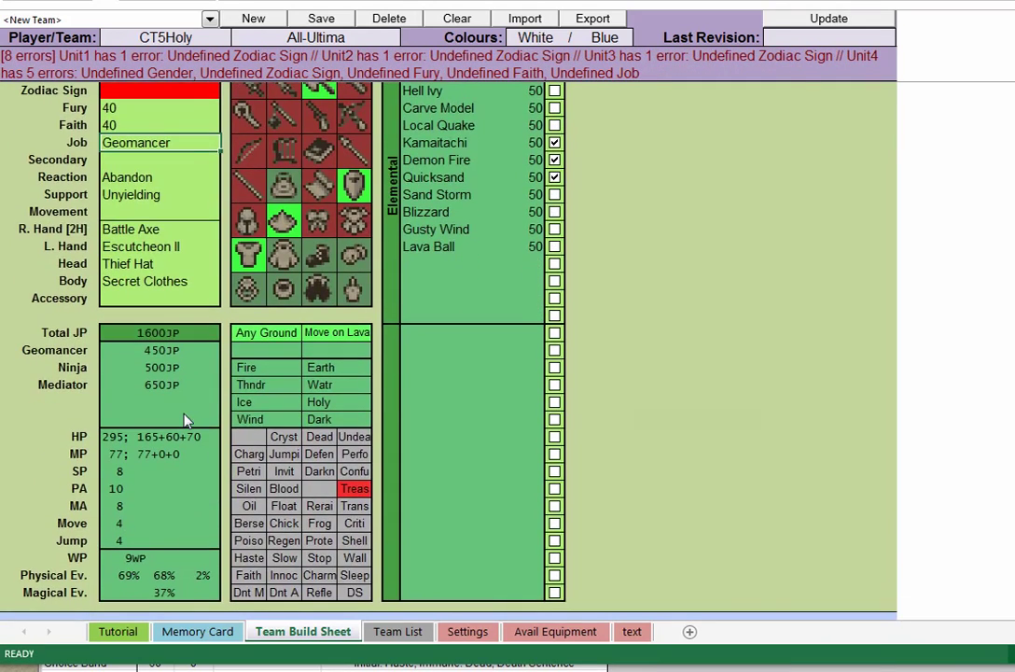
pyautogui.hotkey('alt', 'Tab')
pyautogui.scroll(-10, 30, 461)
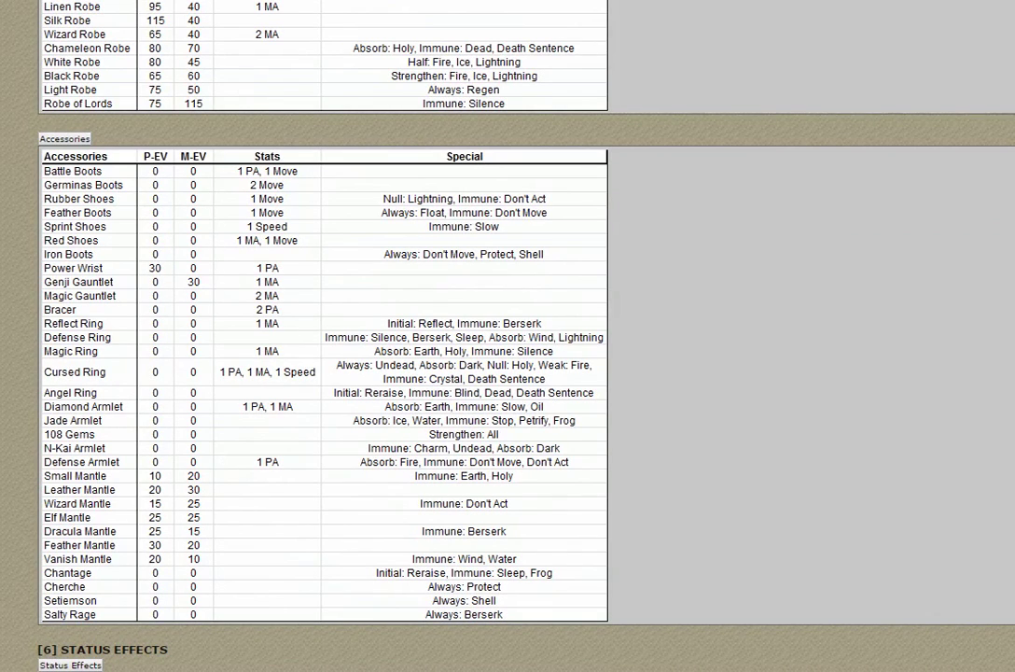
pyautogui.hotkey('alt', 'Tab')
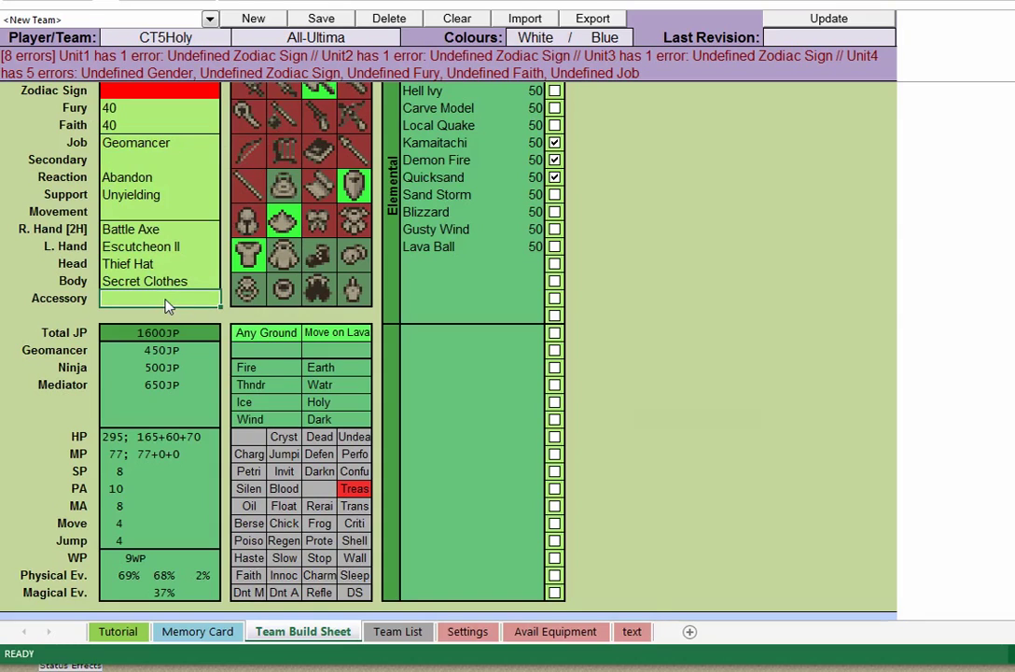
pyautogui.write('Lea')
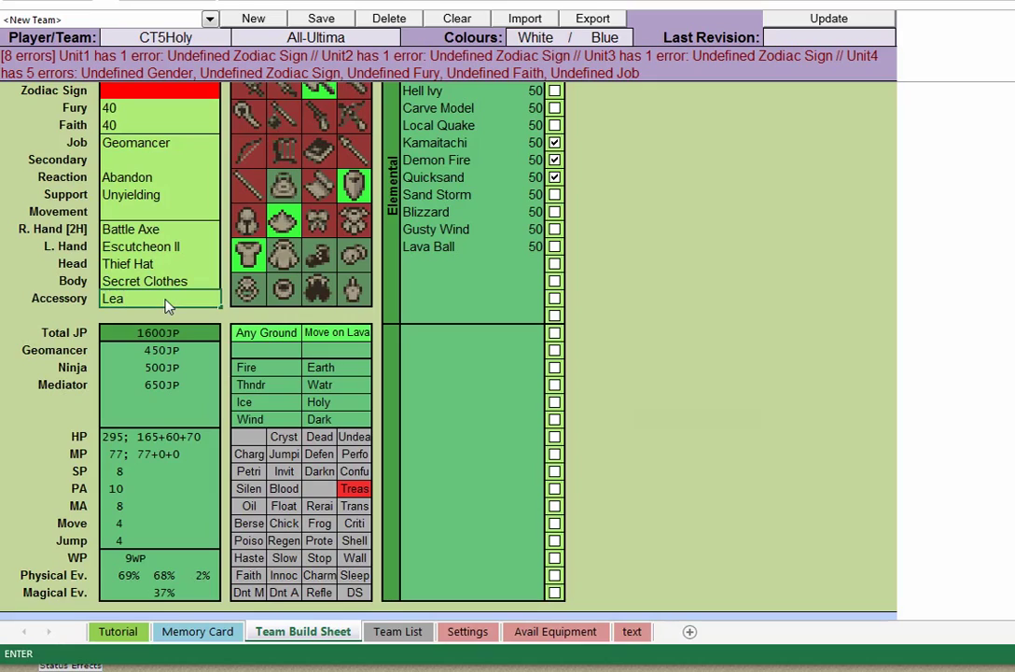
pyautogui.write('ther Mantle')
pyautogui.press('Up')
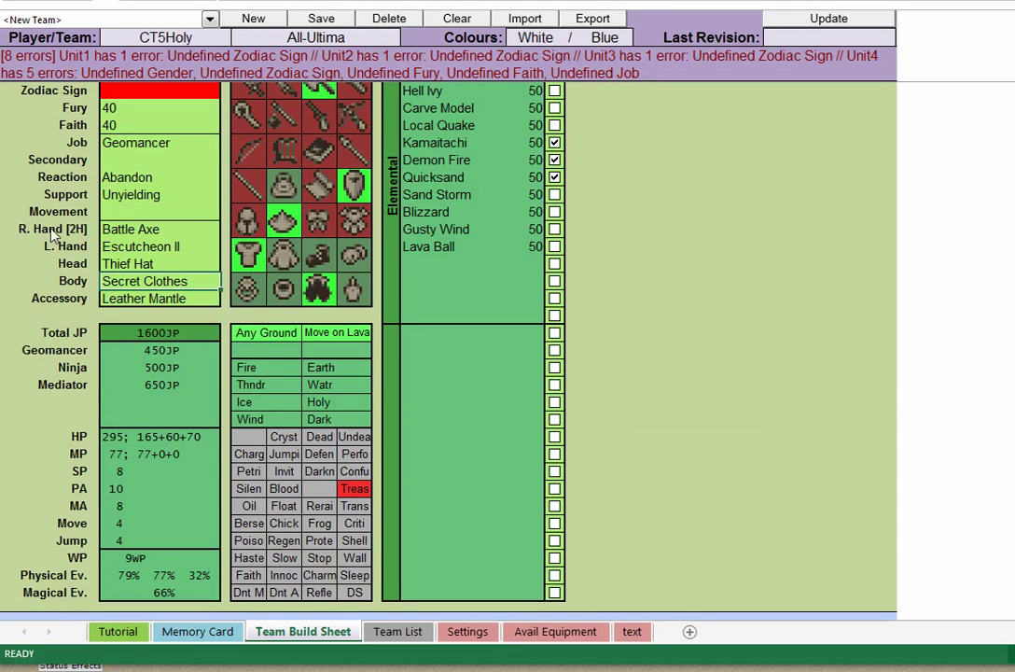
# Review the Geomancer's build and the class stats and equippable items tables on the reference page, returning to the team build sheet
pyautogui.scroll(2, 155, 214)
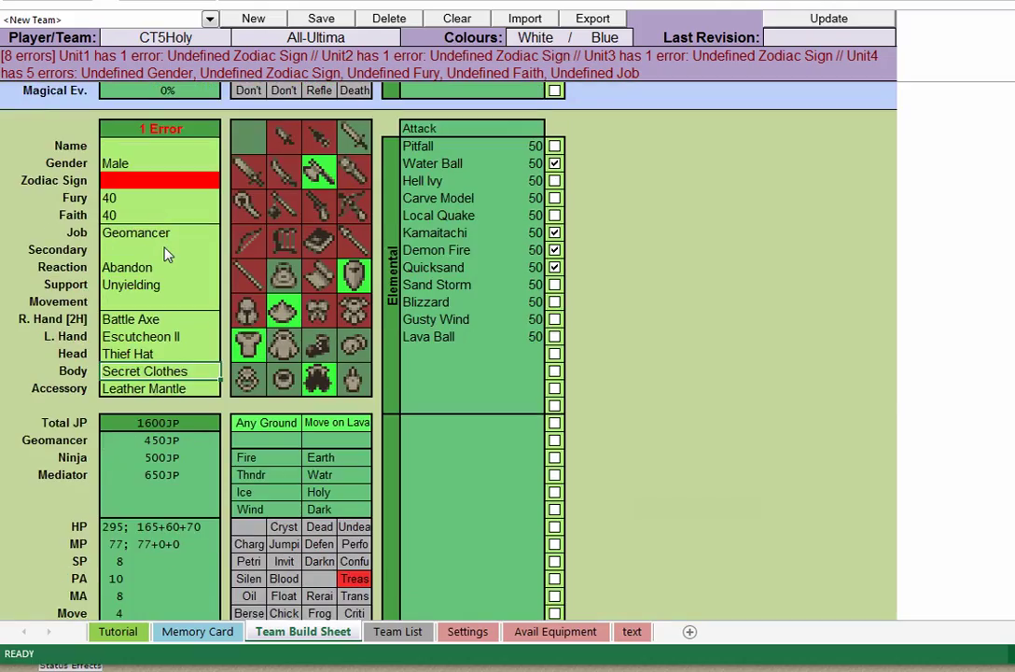
pyautogui.scroll(-1, 166, 255)
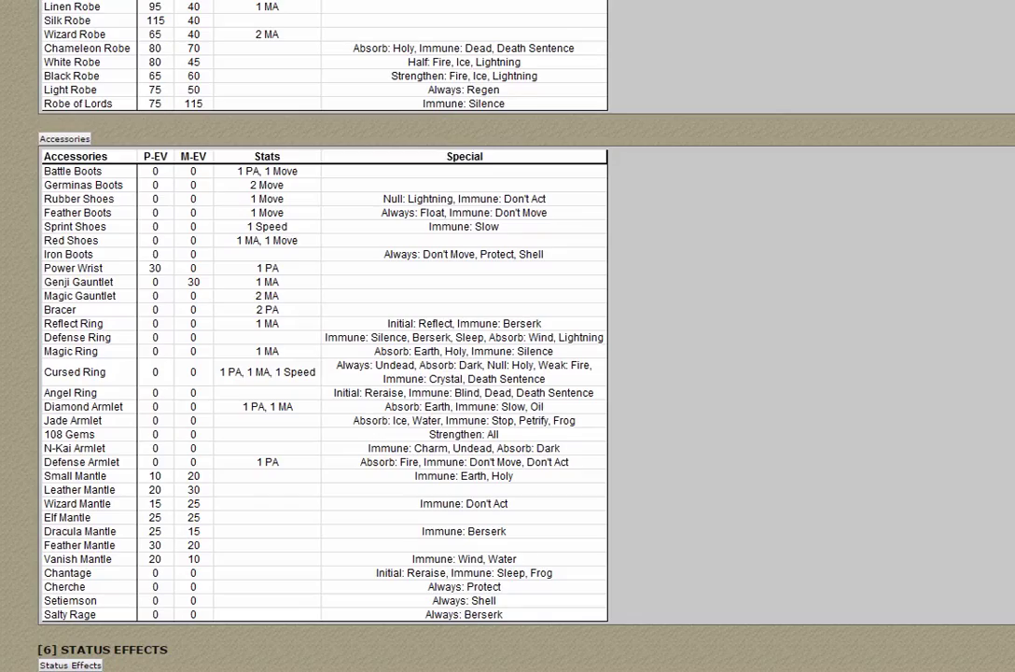
pyautogui.scroll(5, 42, 259)
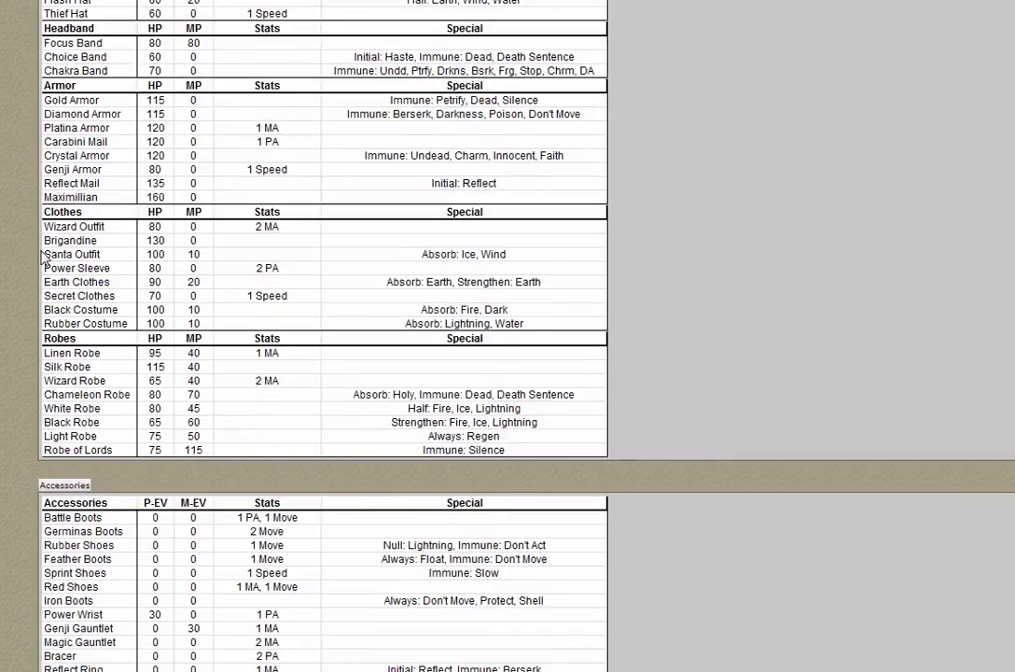
pyautogui.scroll(20, 42, 259)
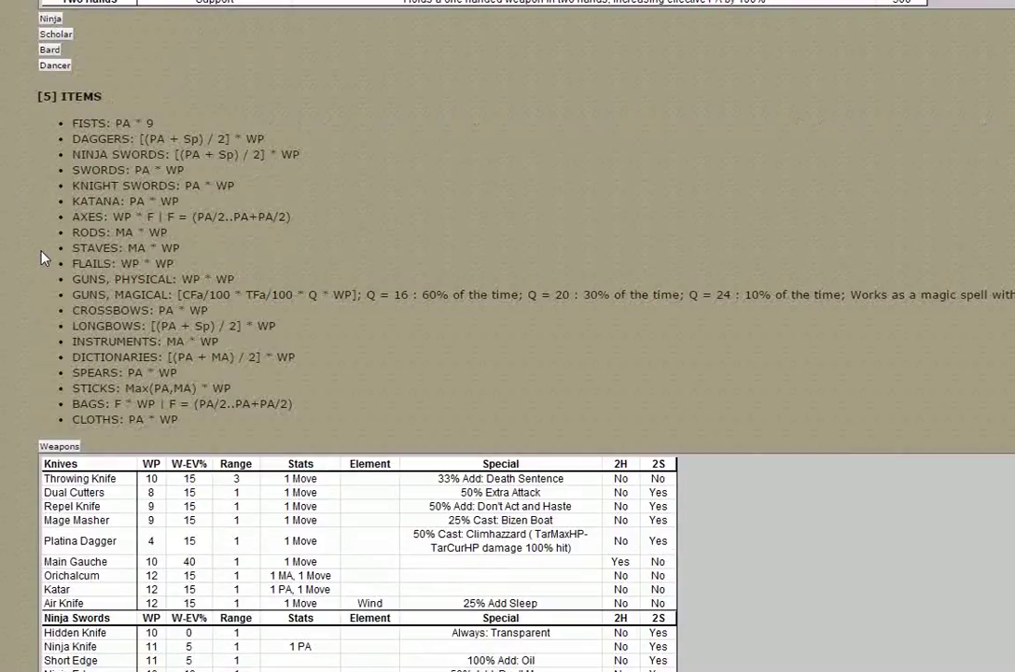
pyautogui.scroll(20, 42, 258)
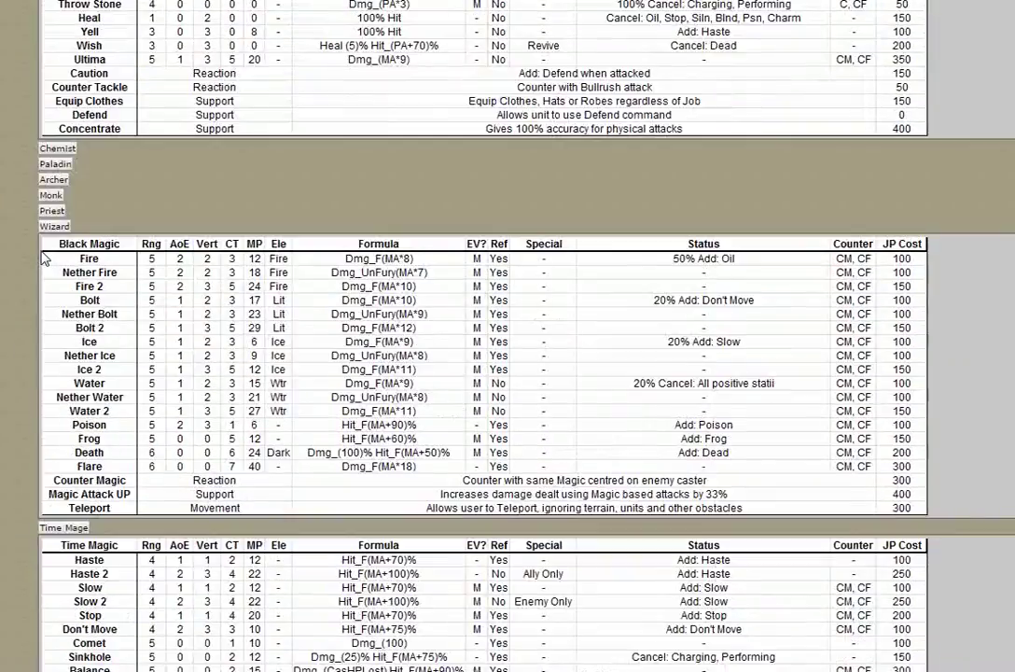
pyautogui.scroll(15, 42, 258)
pyautogui.scroll(-5, 42, 258)
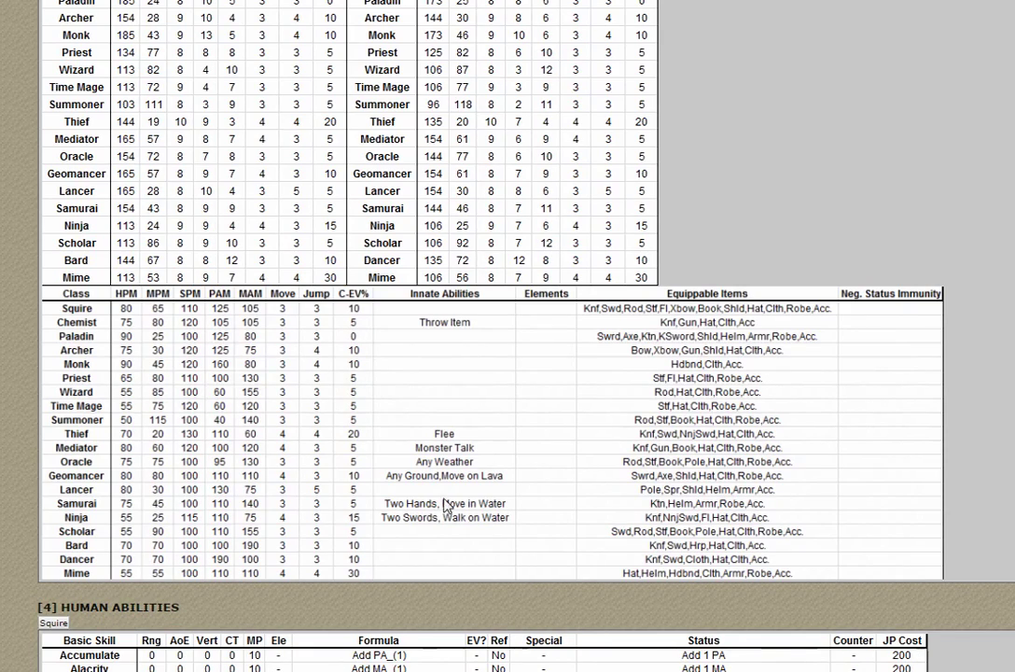
pyautogui.moveTo(364, 671)
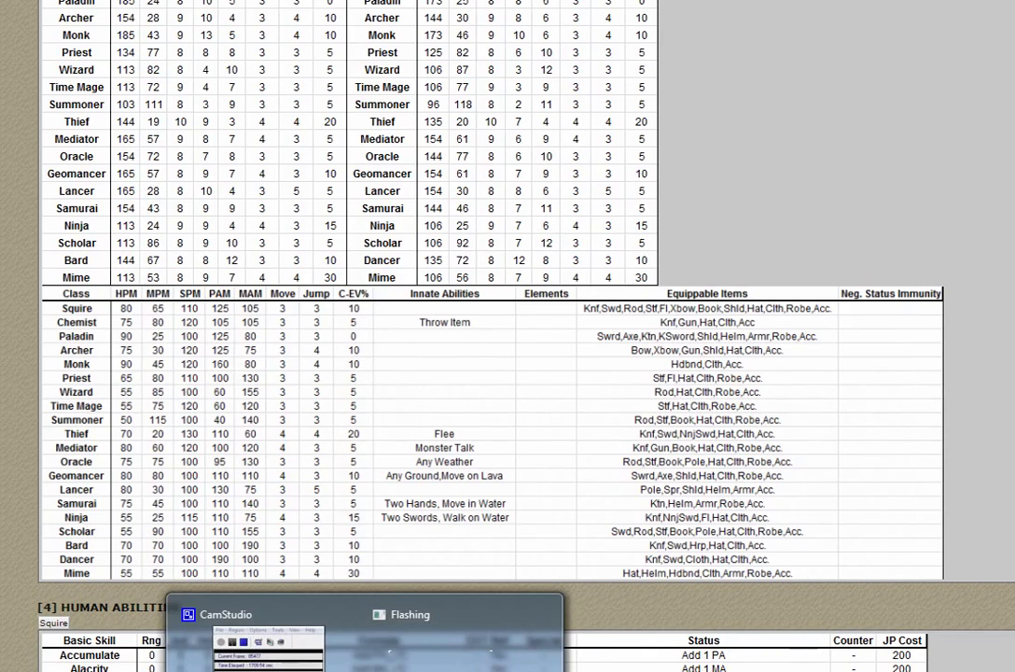
pyautogui.click(439, 649)
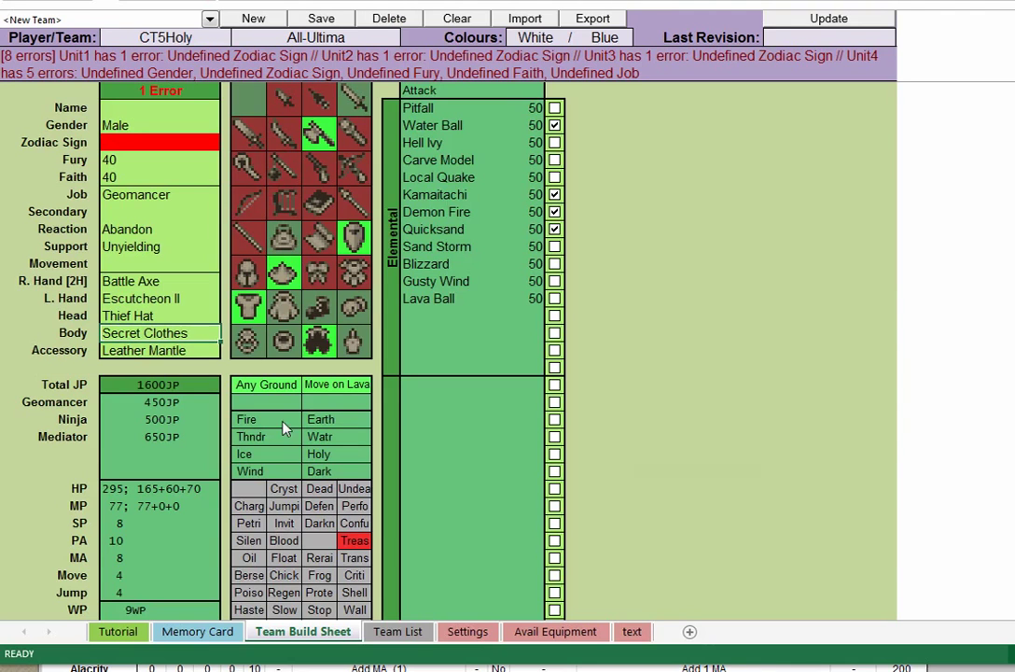
# Clear all of the Geomancer's equipment, from the accessory up to the right-hand weapon
pyautogui.scroll(2, 166, 360)
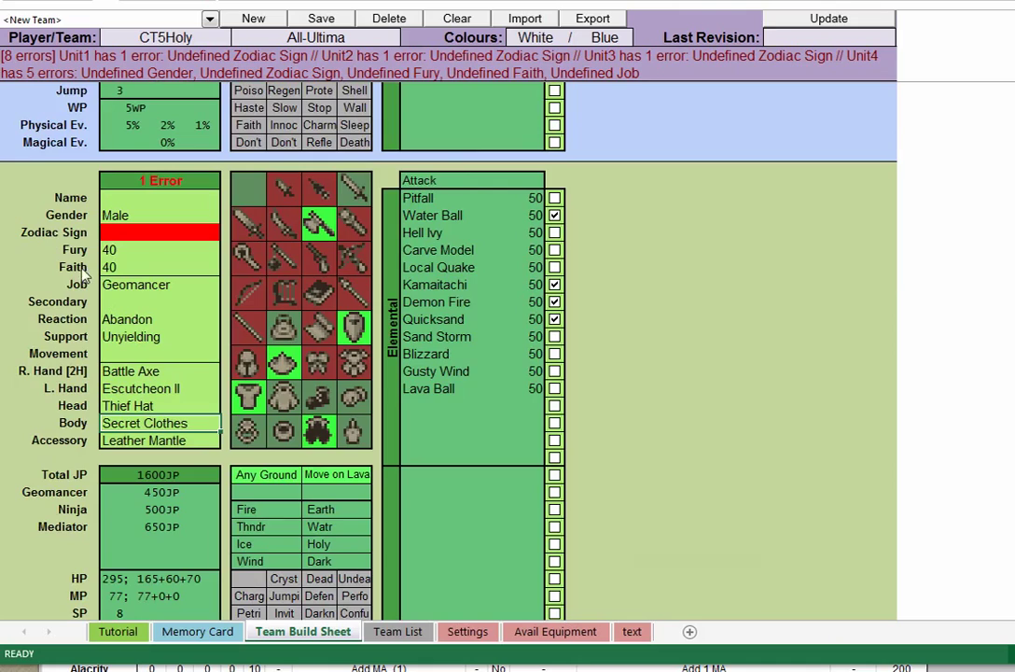
pyautogui.click(150, 441)
pyautogui.press('Delete')
pyautogui.press('Up')
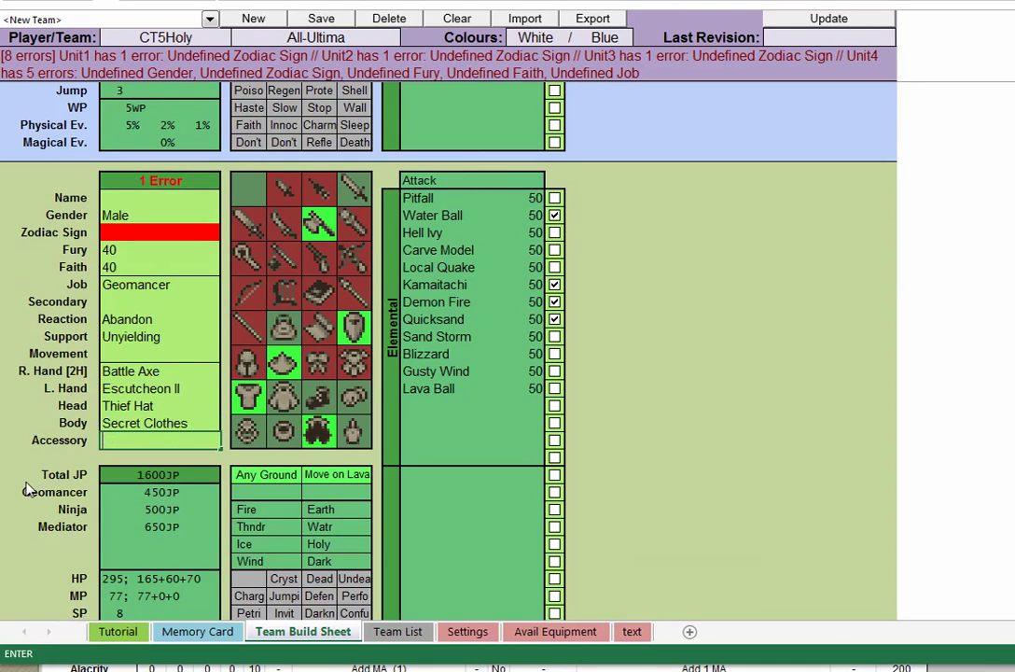
pyautogui.press('BackSpace')
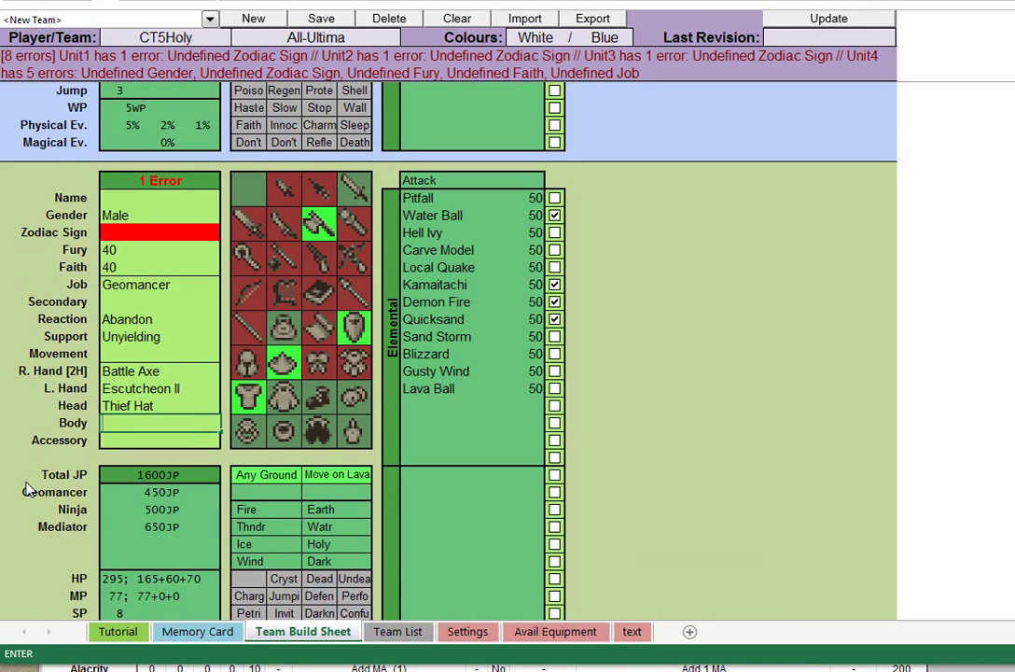
pyautogui.press('Up')
pyautogui.press('BackSpace')
pyautogui.press('Up')
pyautogui.press('BackSpace')
pyautogui.press('Up')
pyautogui.press('BackSpace')
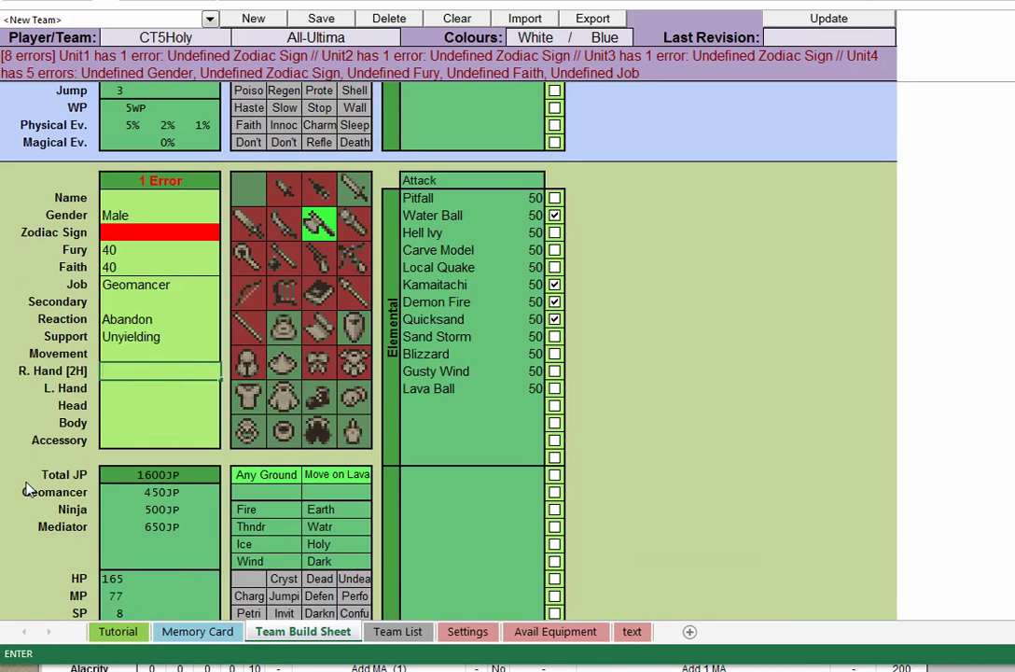
# Remove the Geomancer's support and reaction abilities, leaving the secondary skill empty
pyautogui.press('Up')
pyautogui.press('Up')
pyautogui.press('BackSpace')
pyautogui.press('Up')
pyautogui.press('BackSpace')
pyautogui.press('Up')
pyautogui.press('Up')
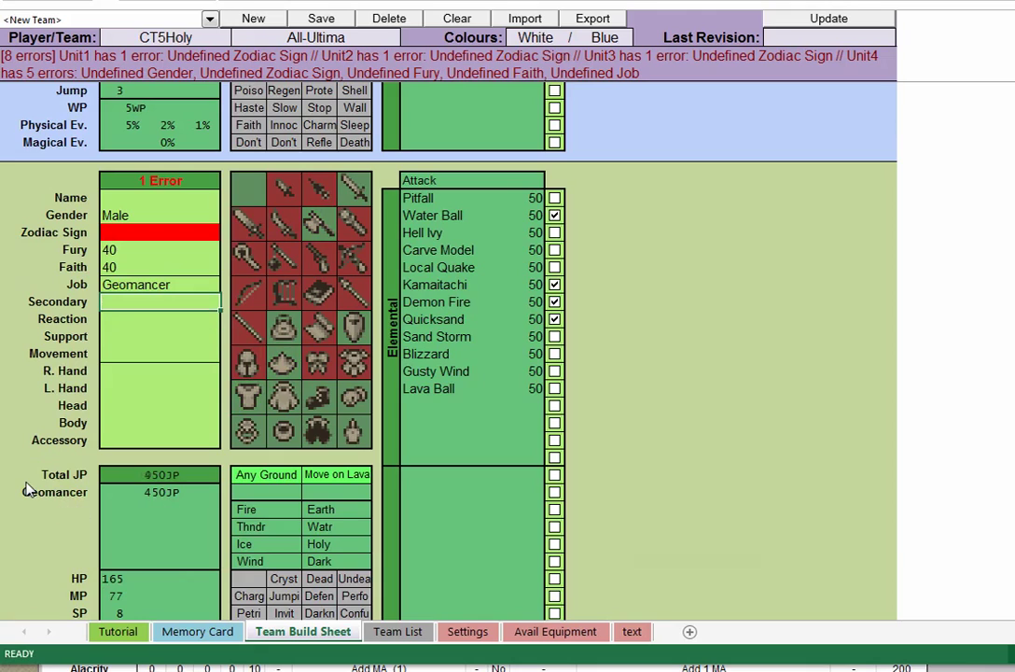
pyautogui.press('BackSpace')
# Clear the unit's job, Faith, Fury and gender
pyautogui.press('Up')
pyautogui.press('BackSpace')
pyautogui.press('Up')
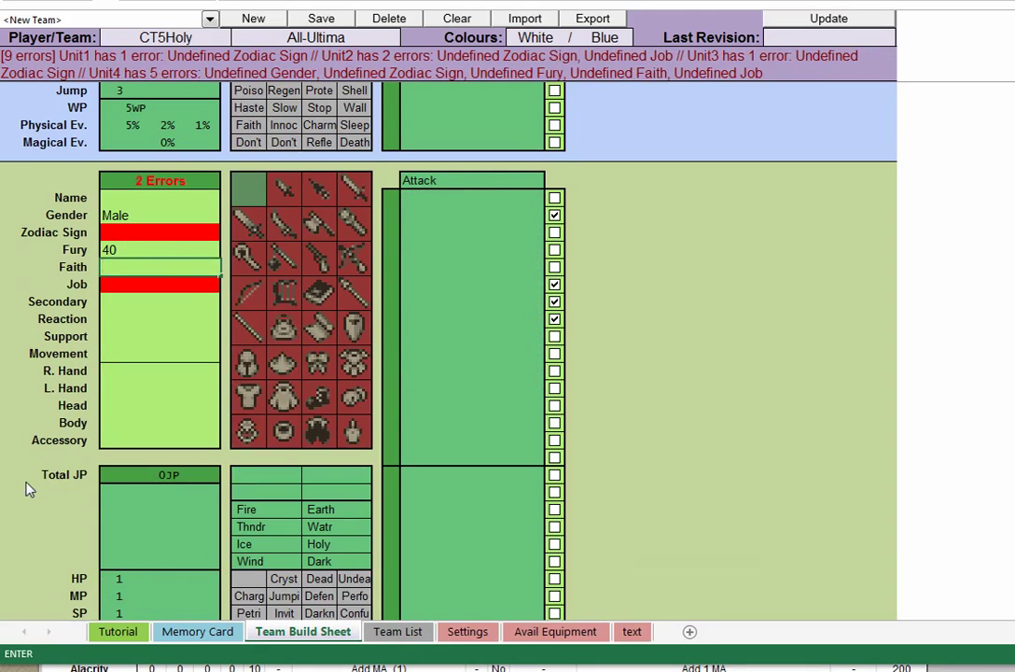
pyautogui.press('BackSpace')
pyautogui.press('Up')
pyautogui.press('Up')
pyautogui.press('BackSpace')
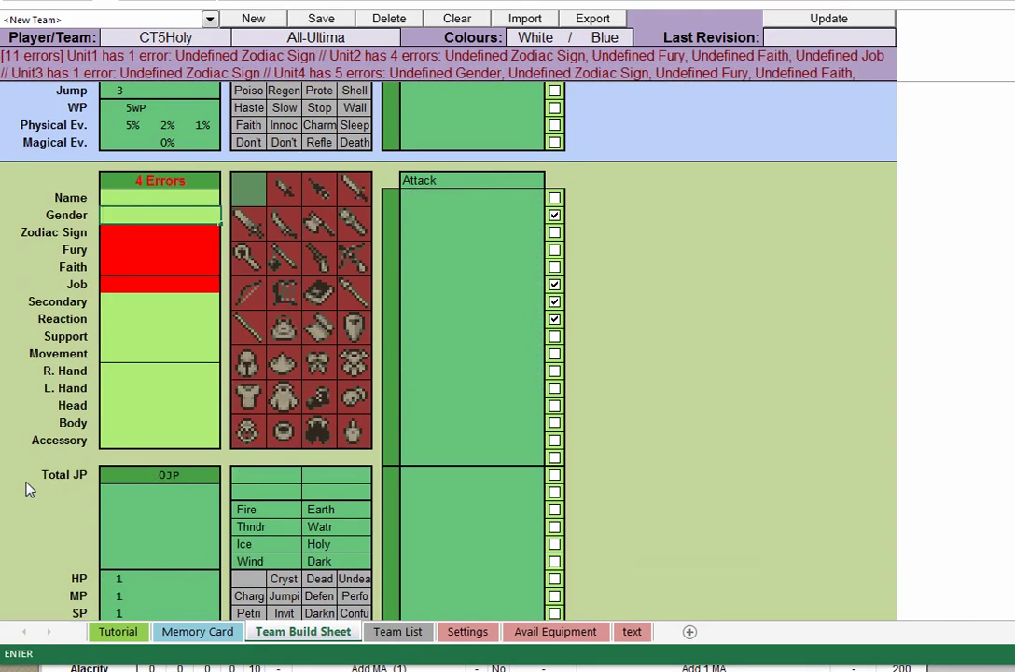
pyautogui.press('Up')
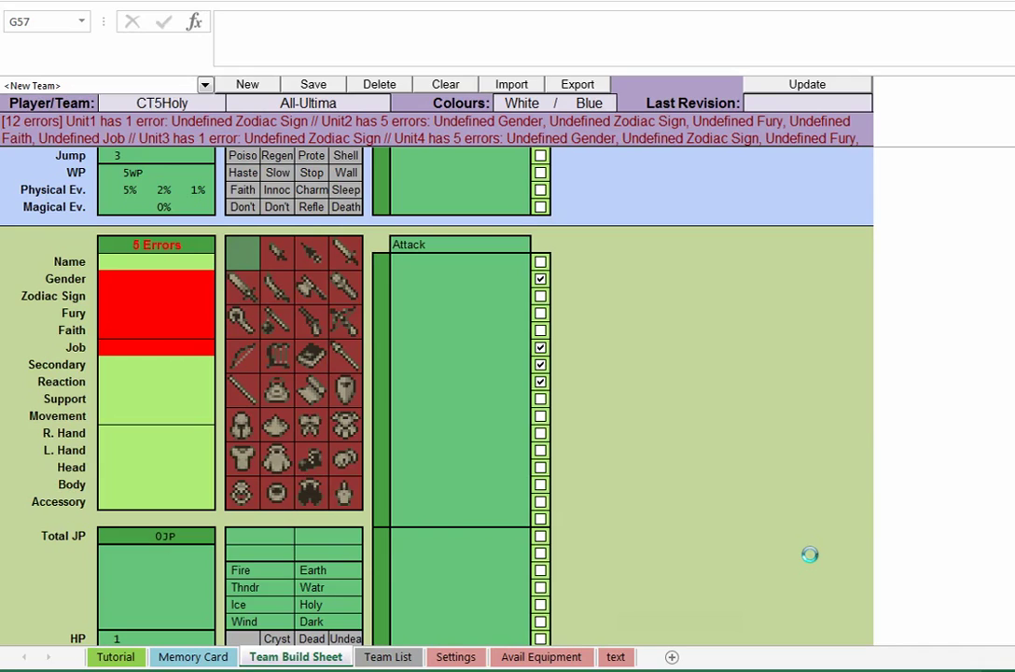
# Review the Mediator's abilities, equipment and stats above the emptied unit
pyautogui.scroll(3, 812, 523)
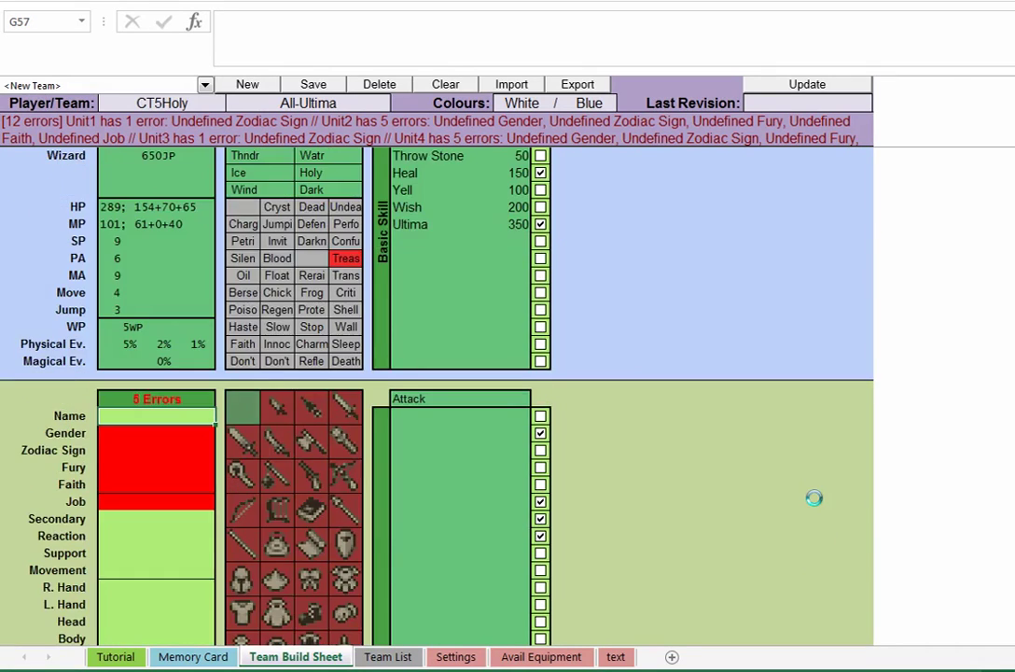
pyautogui.scroll(7, 814, 497)
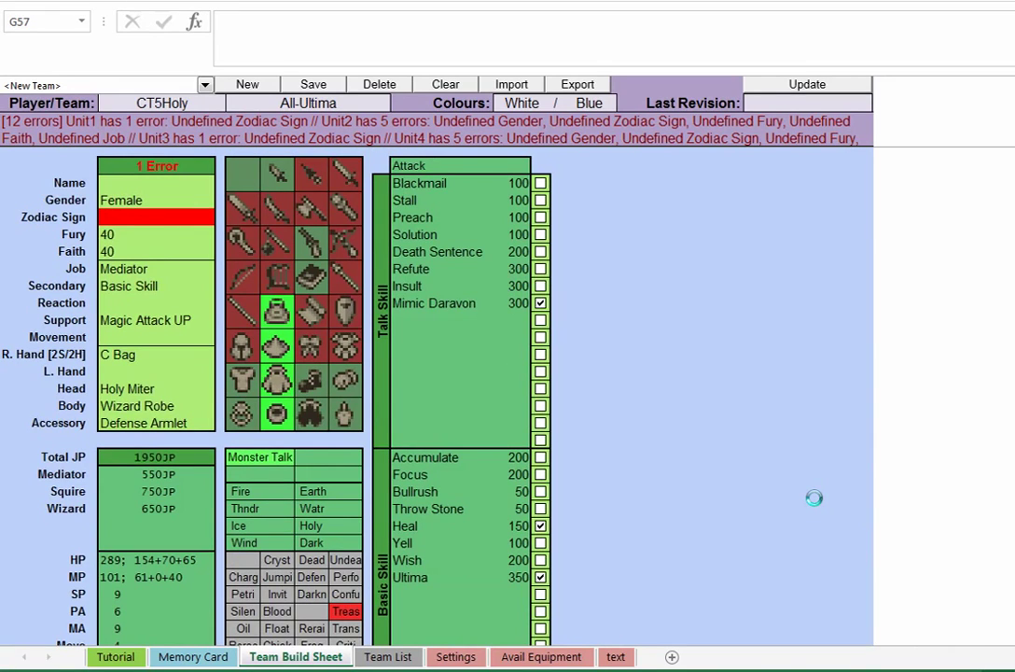
pyautogui.scroll(-10, 814, 498)
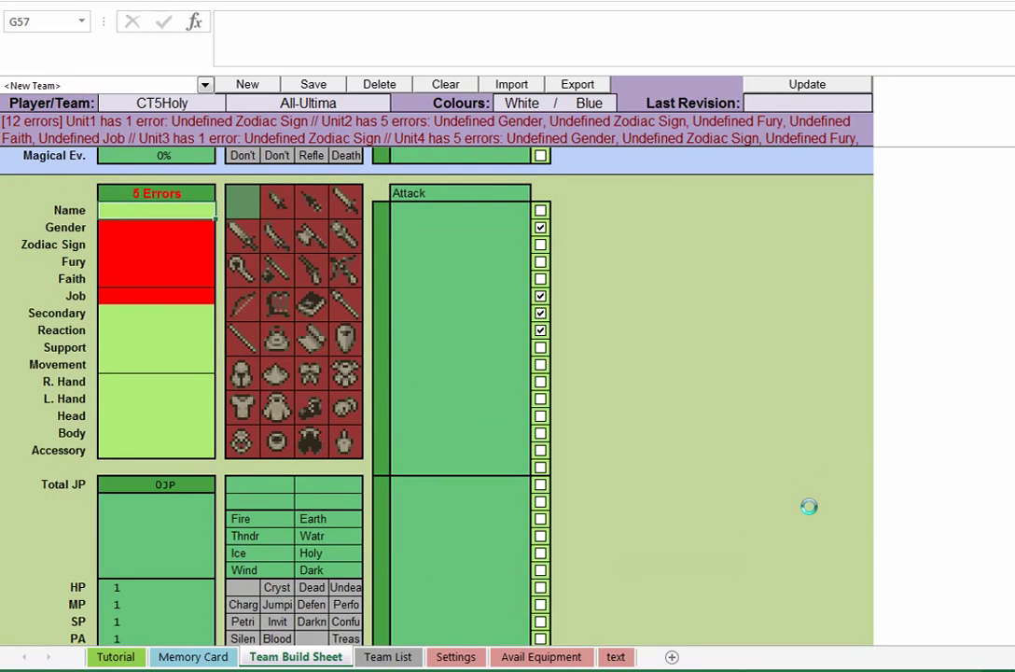
# Switch to the text notes and read the team ideas about the Absorb MP Monk, bow archers and Masamune Monk
pyautogui.hotkey('alt', 'Tab')
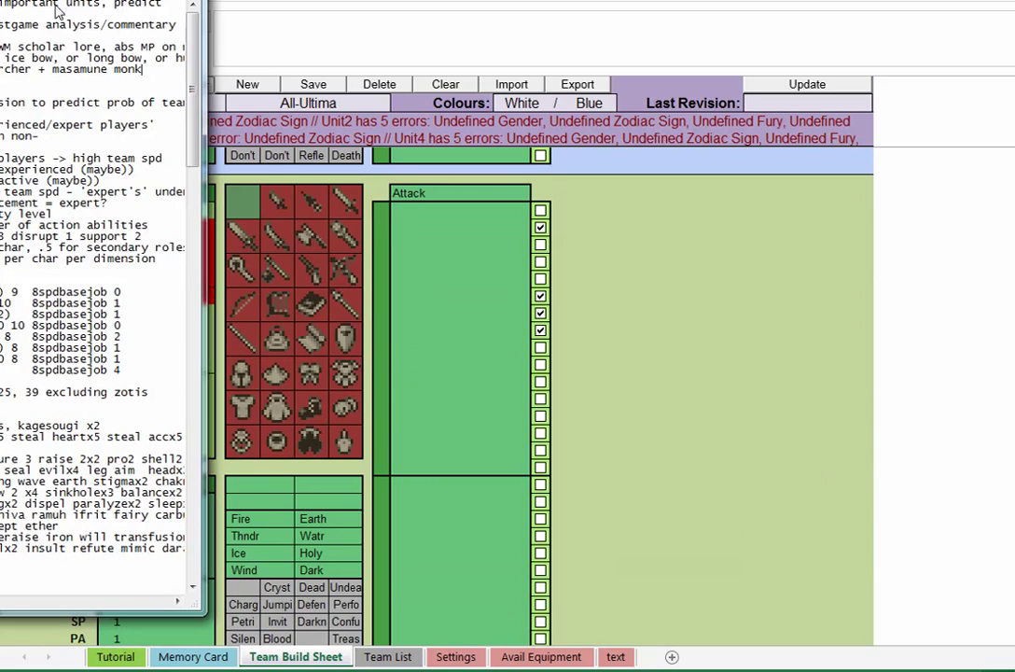
pyautogui.moveTo(205, 37); pyautogui.dragTo(371, 30)
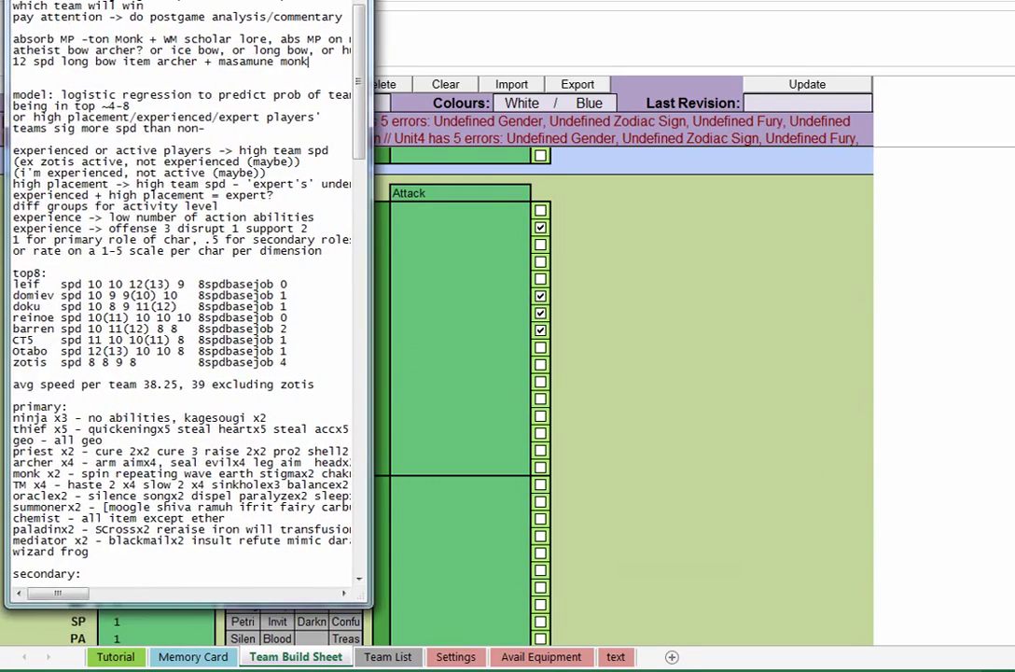
pyautogui.moveTo(14, 41); pyautogui.dragTo(282, 41)
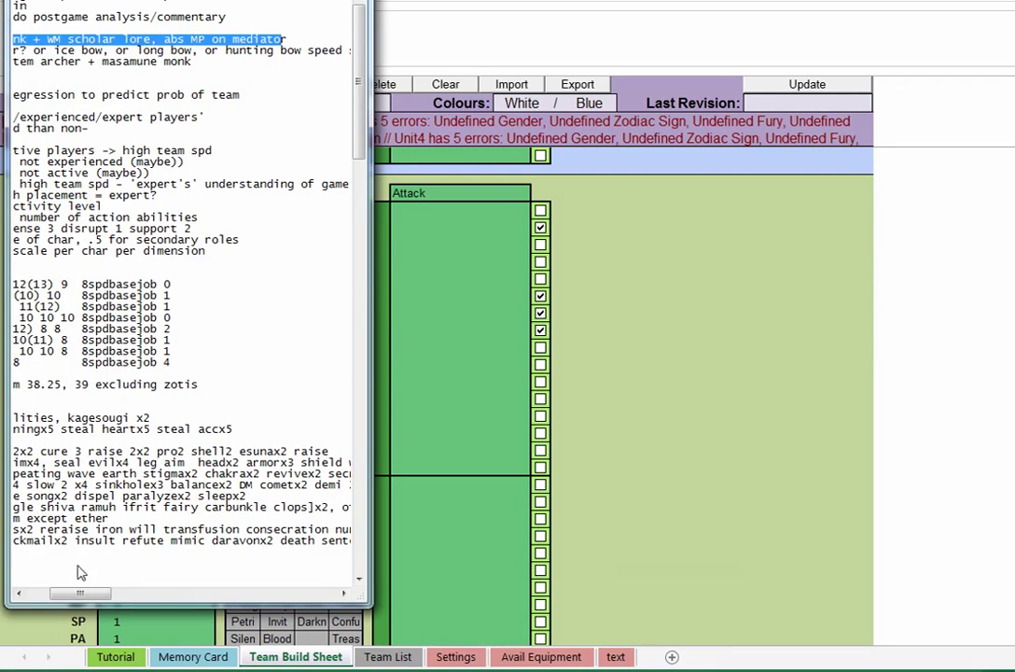
pyautogui.moveTo(82, 595); pyautogui.dragTo(54, 593)
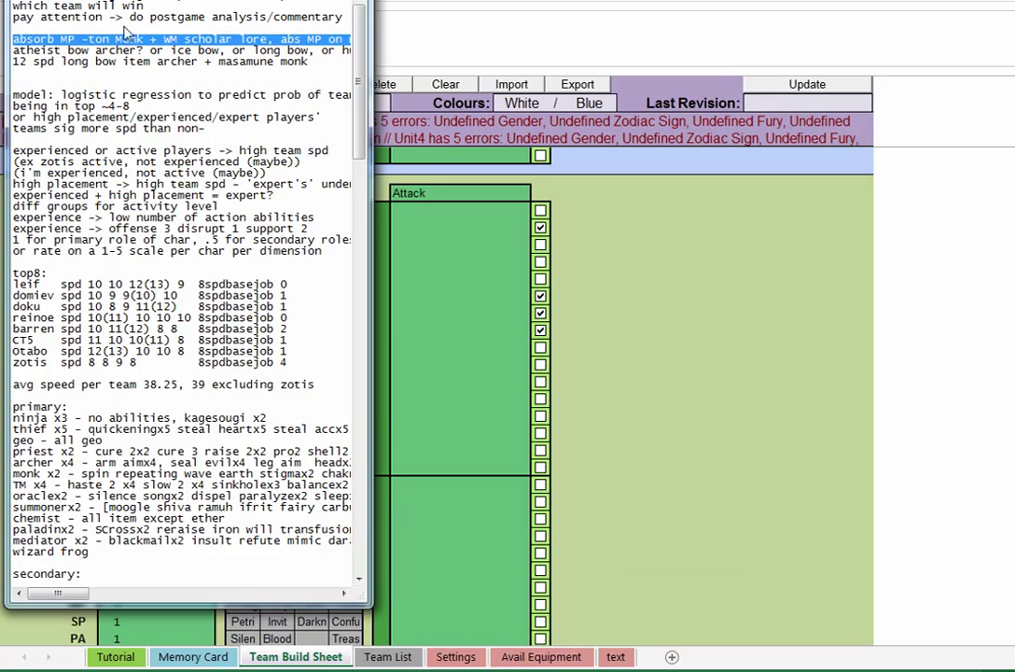
pyautogui.click(93, 51)
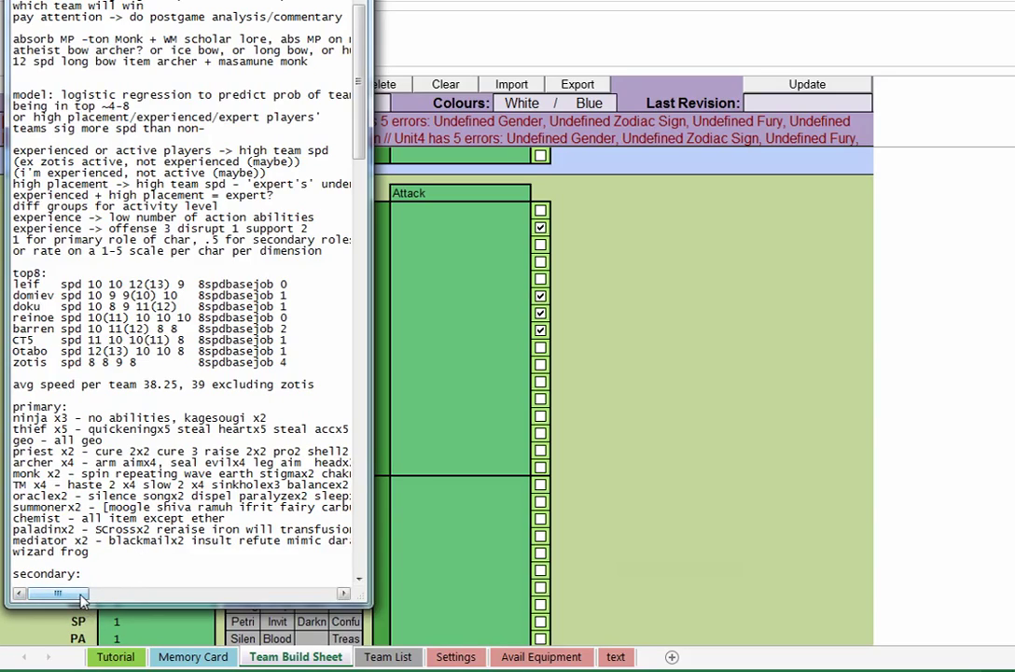
pyautogui.moveTo(82, 600); pyautogui.dragTo(104, 599)
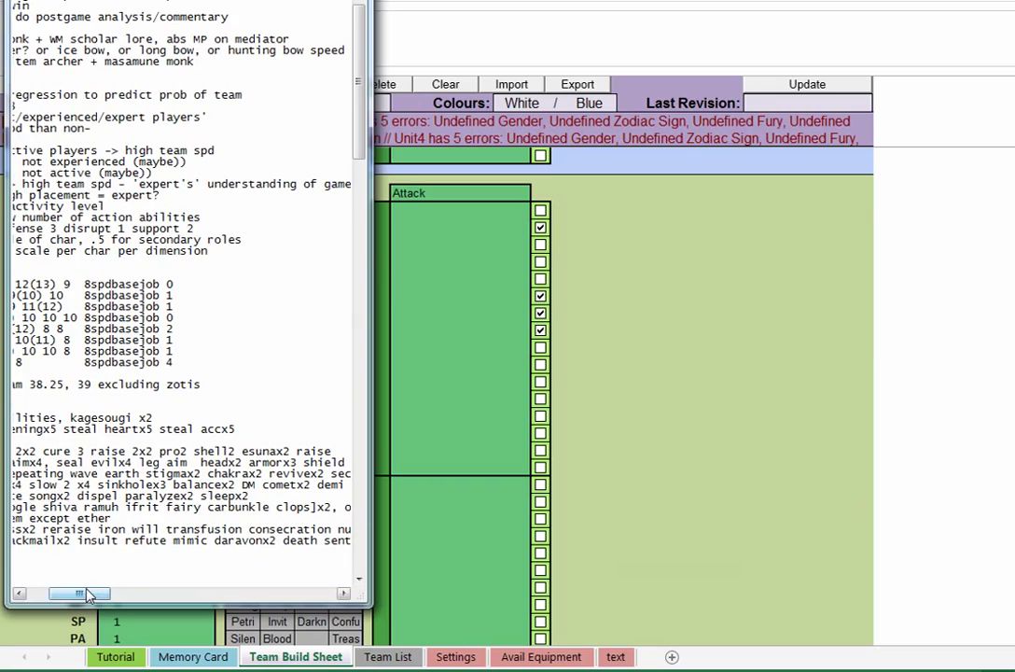
pyautogui.moveTo(86, 594); pyautogui.dragTo(126, 594)
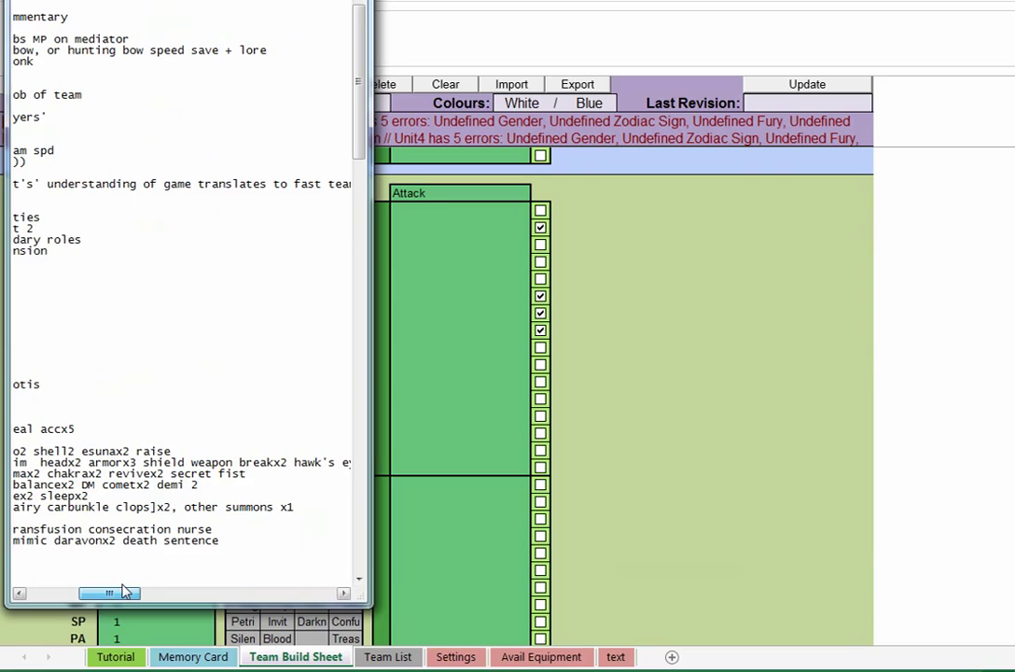
pyautogui.moveTo(126, 593); pyautogui.dragTo(67, 602)
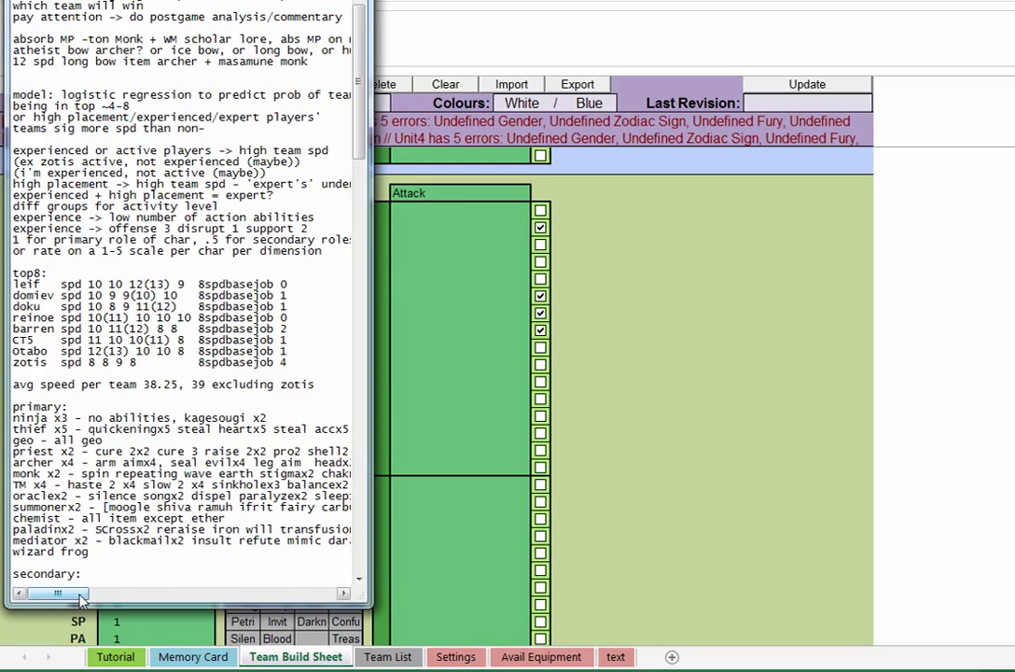
pyautogui.moveTo(81, 600)
pyautogui.mouseDown()
pyautogui.moveTo(96, 600)
pyautogui.moveTo(75, 602)
pyautogui.mouseUp()
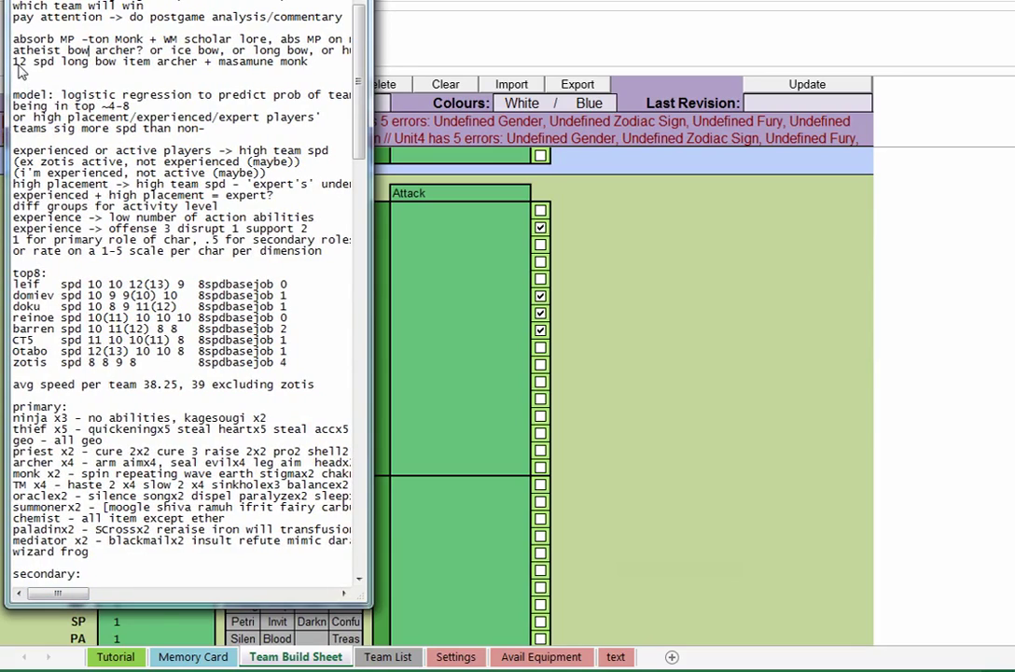
pyautogui.moveTo(56, 595); pyautogui.dragTo(111, 604)
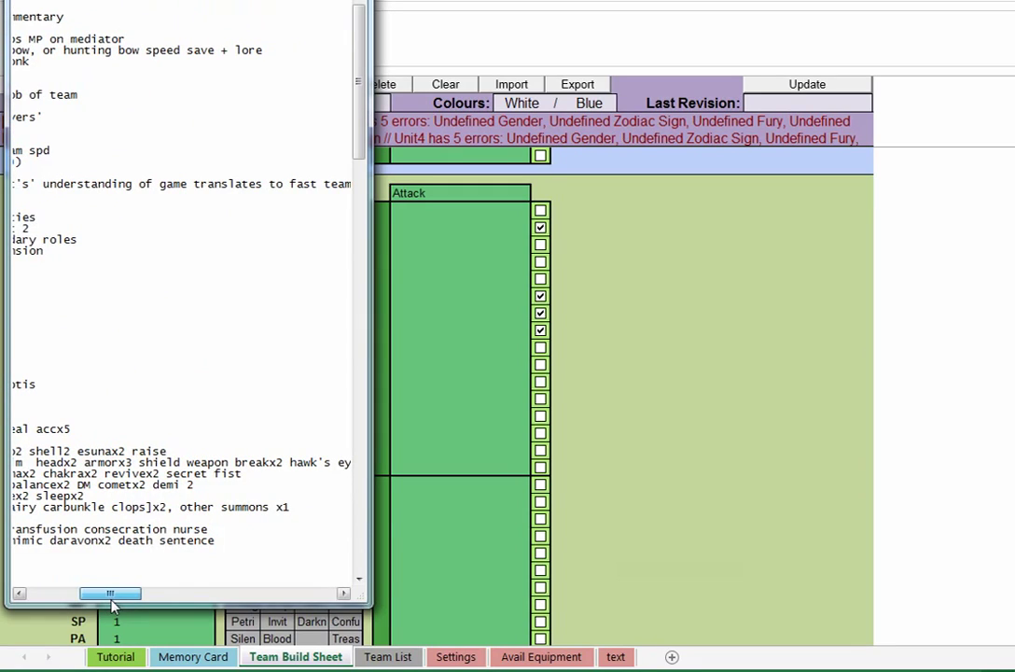
# Delete the three lines of team ideas, from the Absorb MP Monk to the Masamune Monk, from the notes
pyautogui.moveTo(112, 605); pyautogui.dragTo(39, 602)
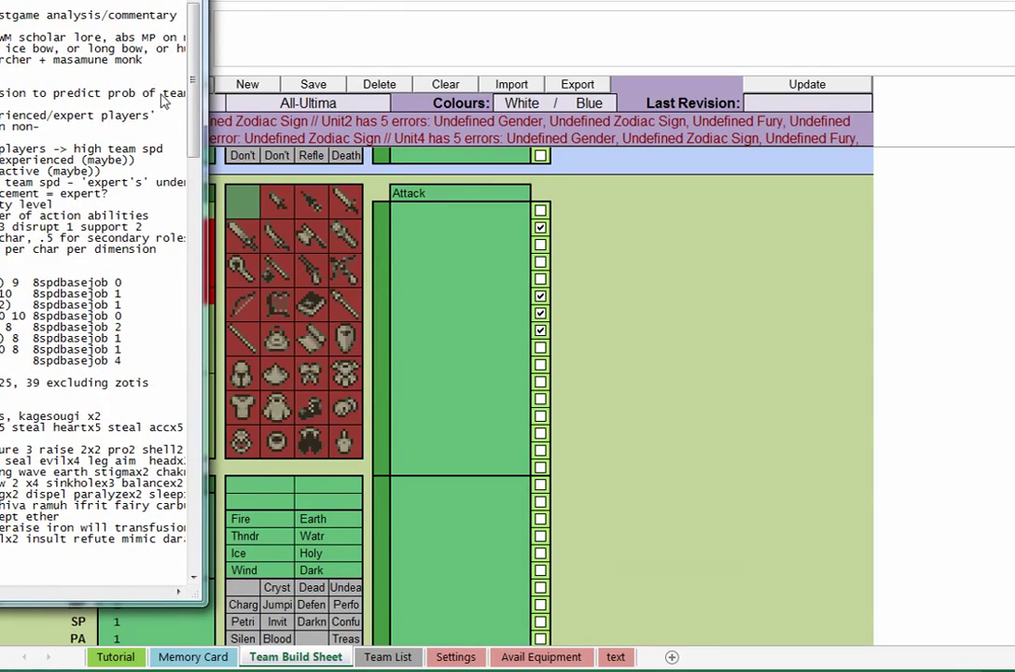
pyautogui.moveTo(142, 59); pyautogui.dragTo(3, 38)
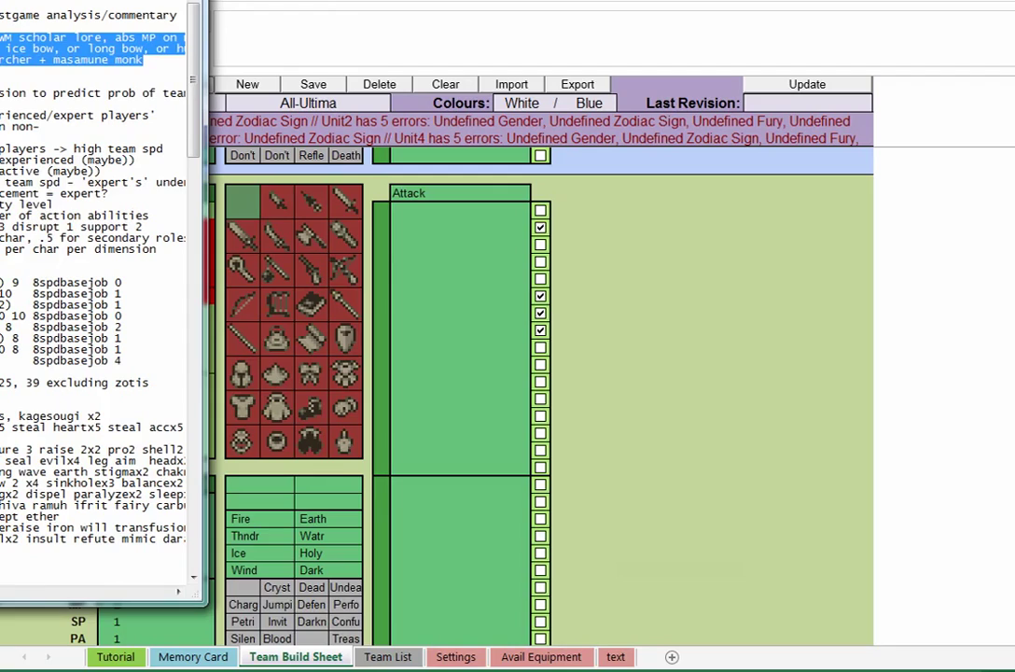
pyautogui.press('BackSpace')
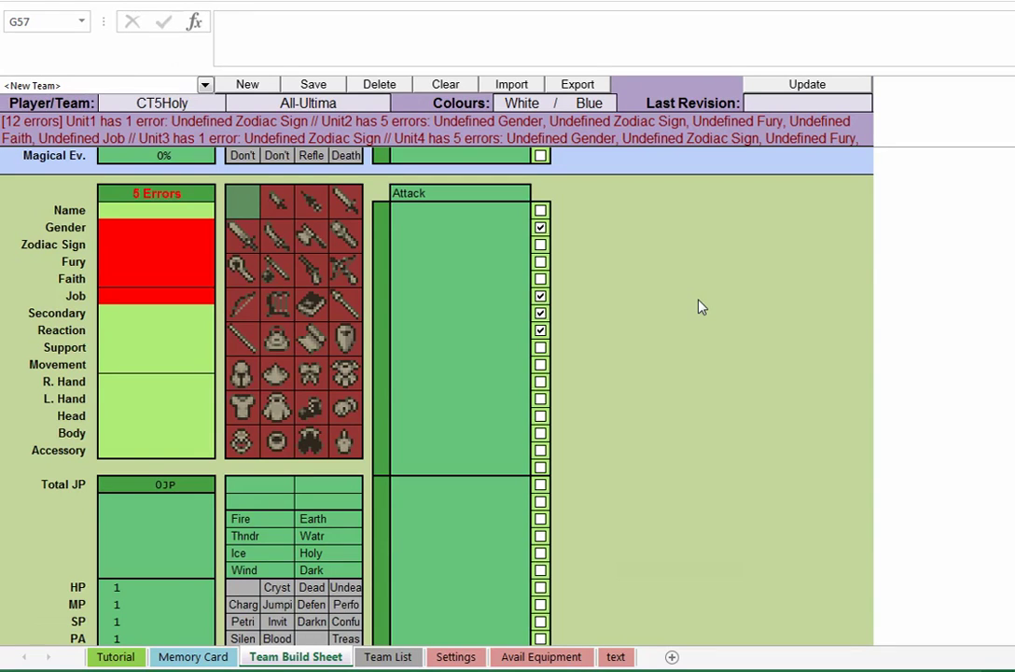
# Look over the empty unit slots and the Wizard's build in the team build sheet
pyautogui.scroll(-2, 702, 307)
pyautogui.scroll(2, 702, 308)
pyautogui.scroll(1, 701, 307)
pyautogui.scroll(-2, 702, 307)
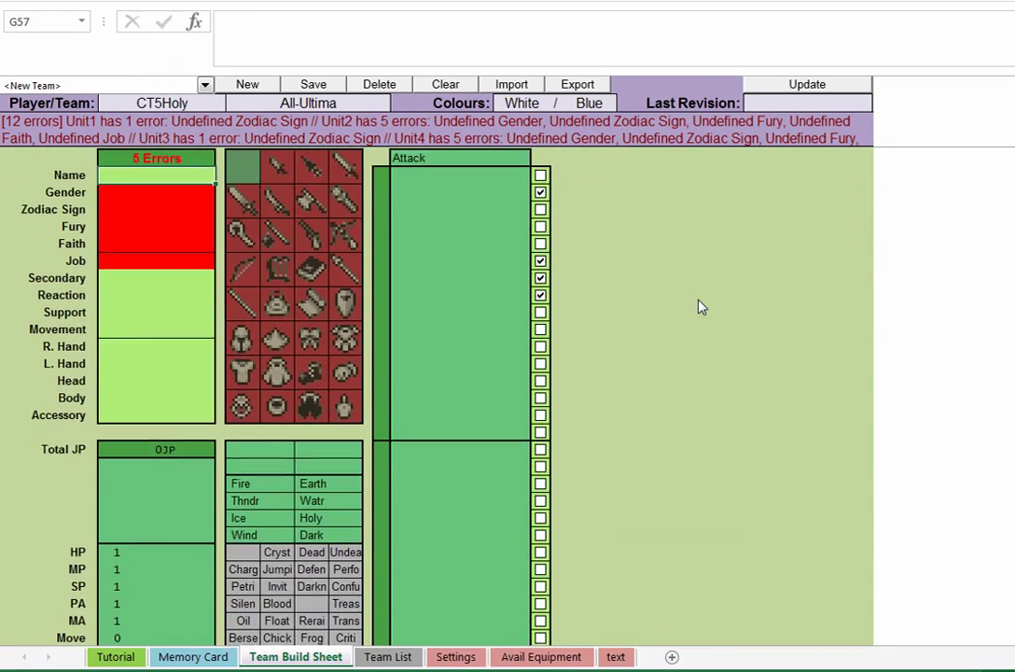
pyautogui.scroll(-15, 702, 307)
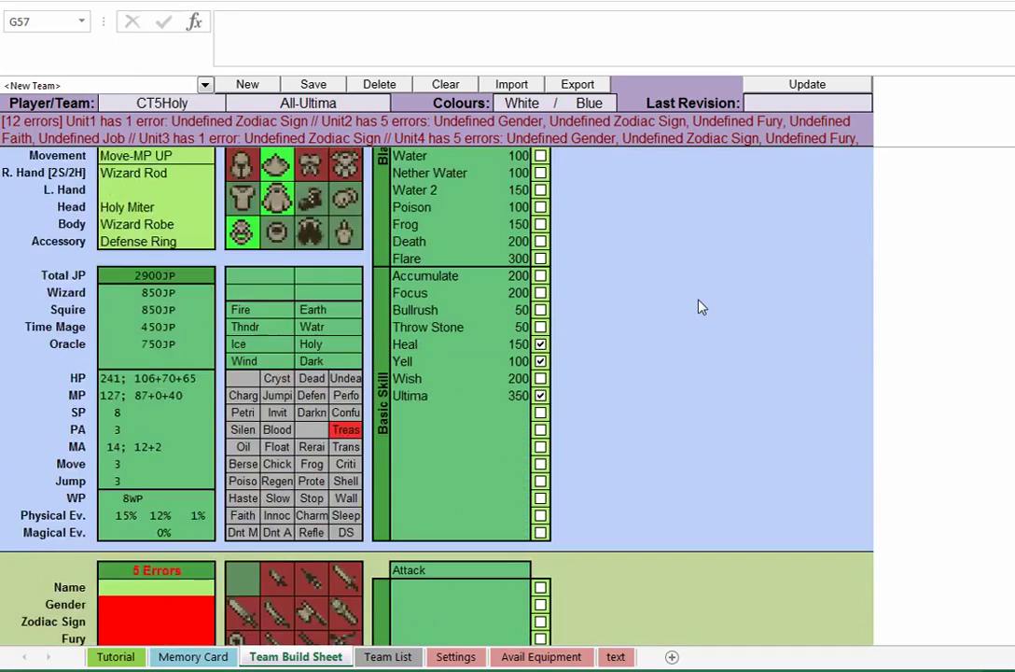
pyautogui.scroll(-19, 702, 307)
pyautogui.scroll(3, 701, 307)
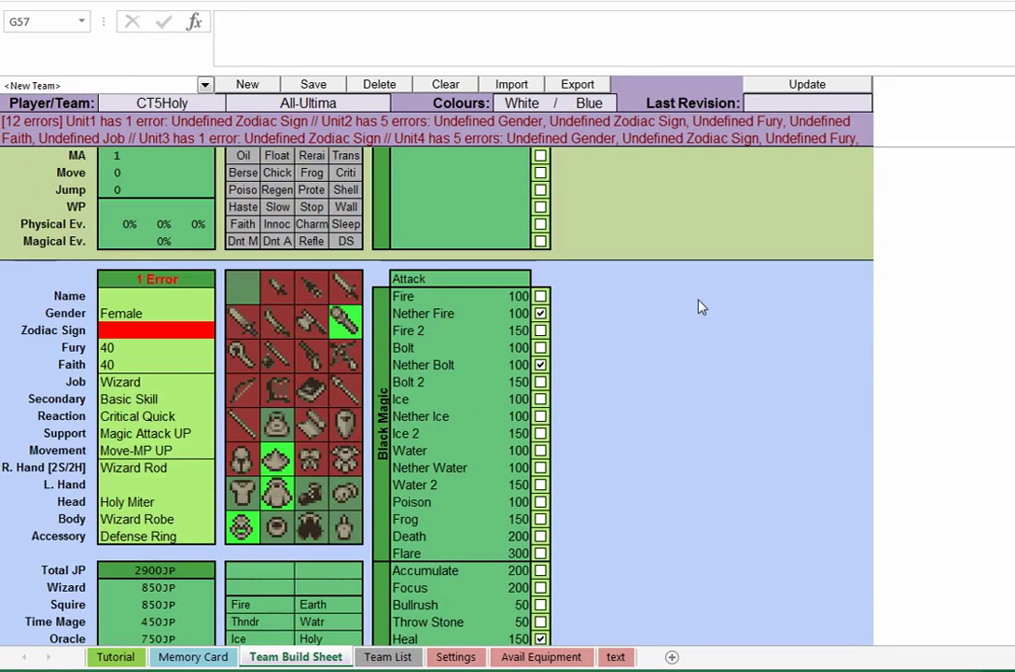
# Look over the Wizard's abilities, equipment and stats and the empty unit slots before and after it
pyautogui.scroll(-2, 702, 307)
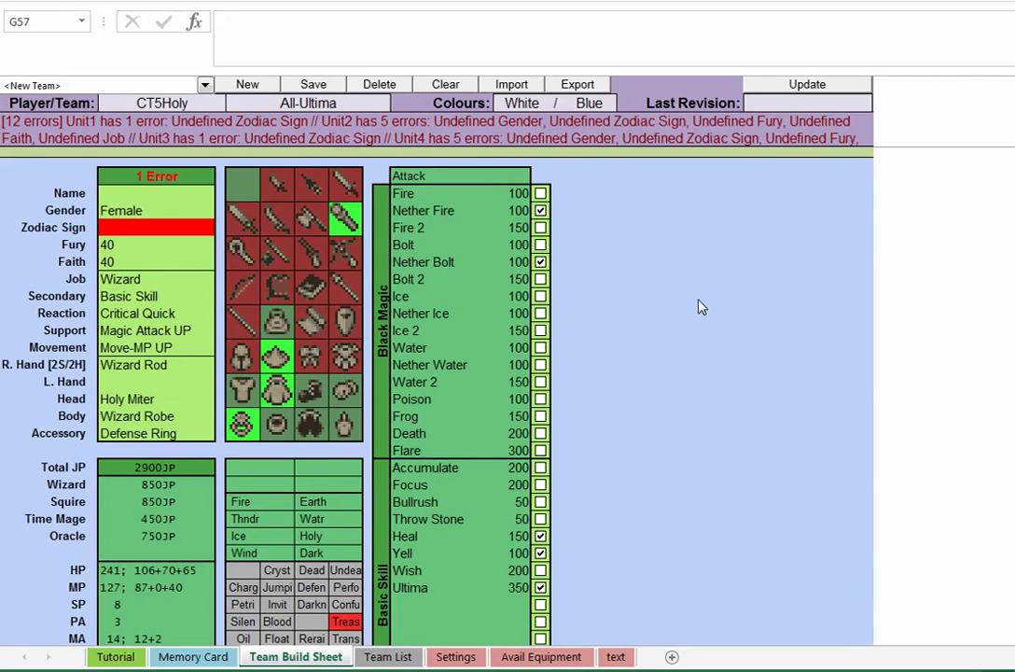
pyautogui.scroll(-12, 702, 307)
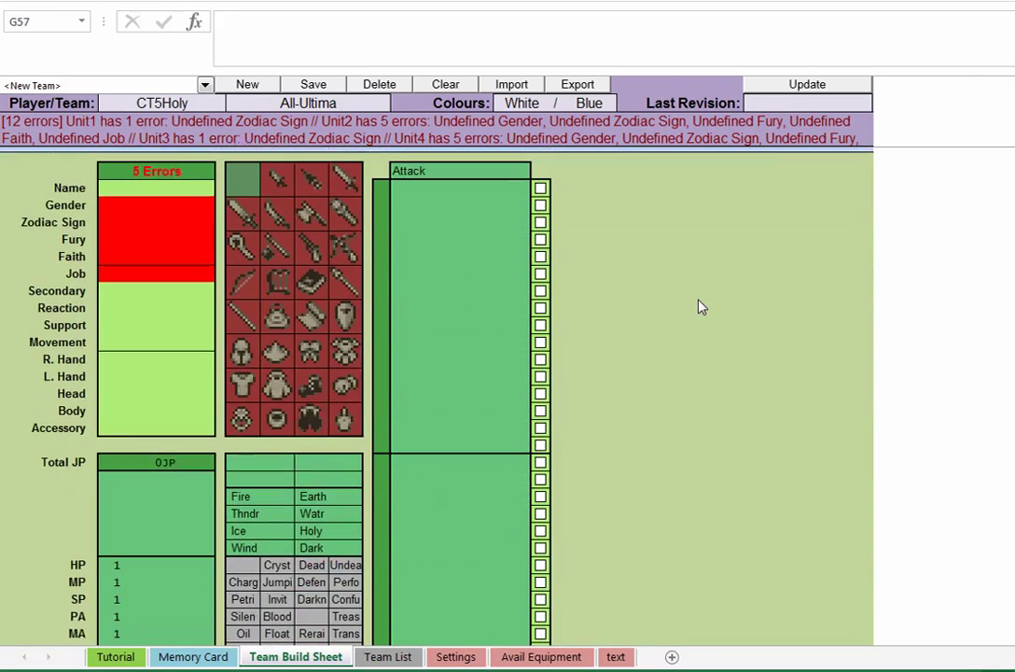
pyautogui.scroll(-3, 702, 307)
pyautogui.scroll(8, 702, 307)
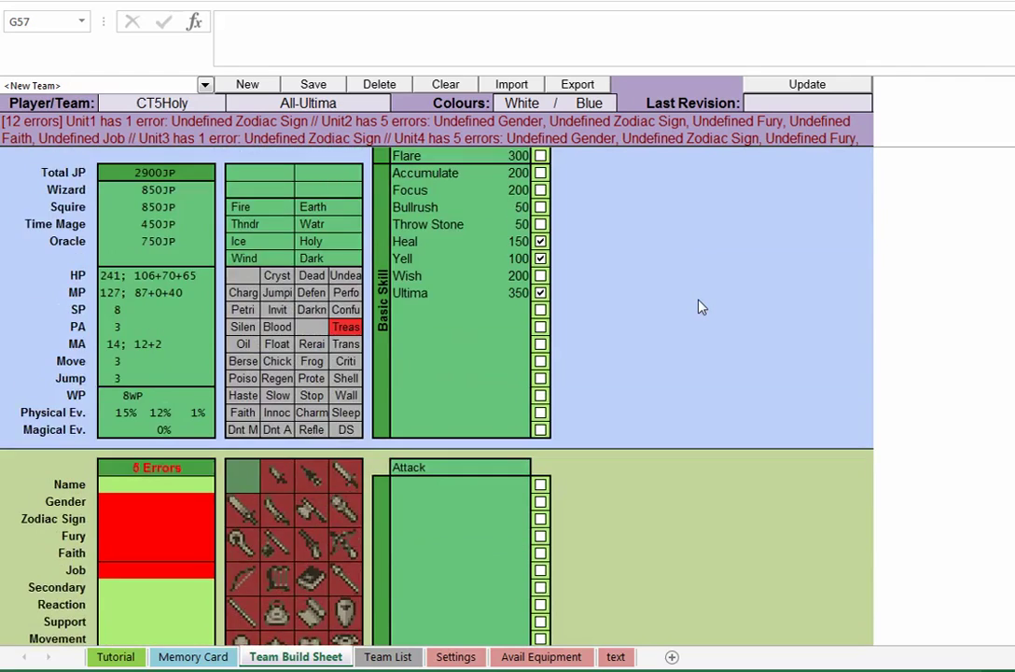
pyautogui.scroll(7, 702, 307)
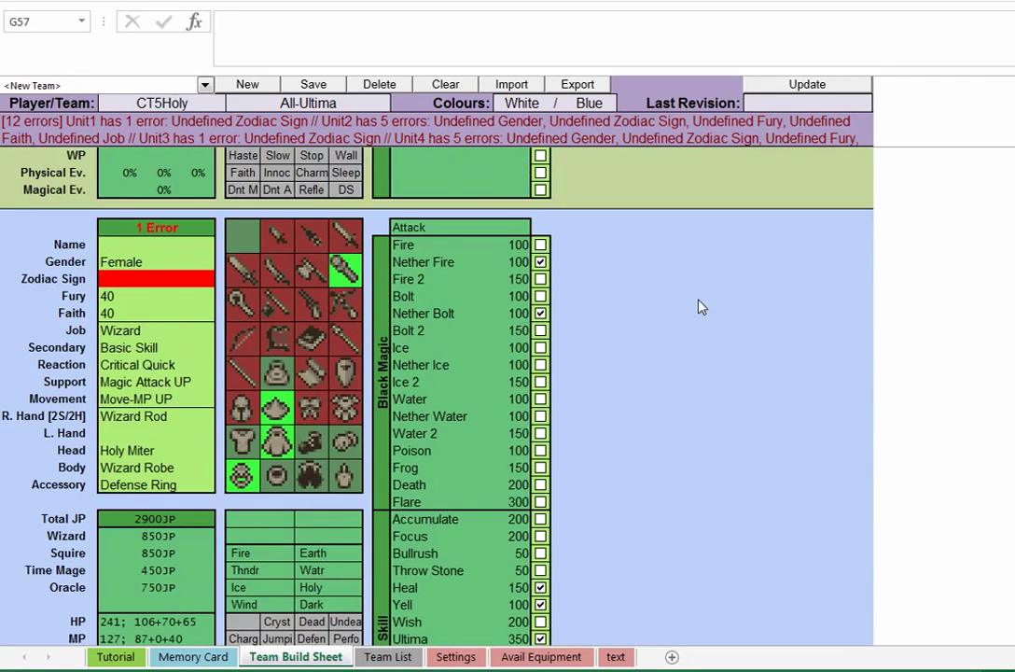
pyautogui.scroll(-10, 701, 307)
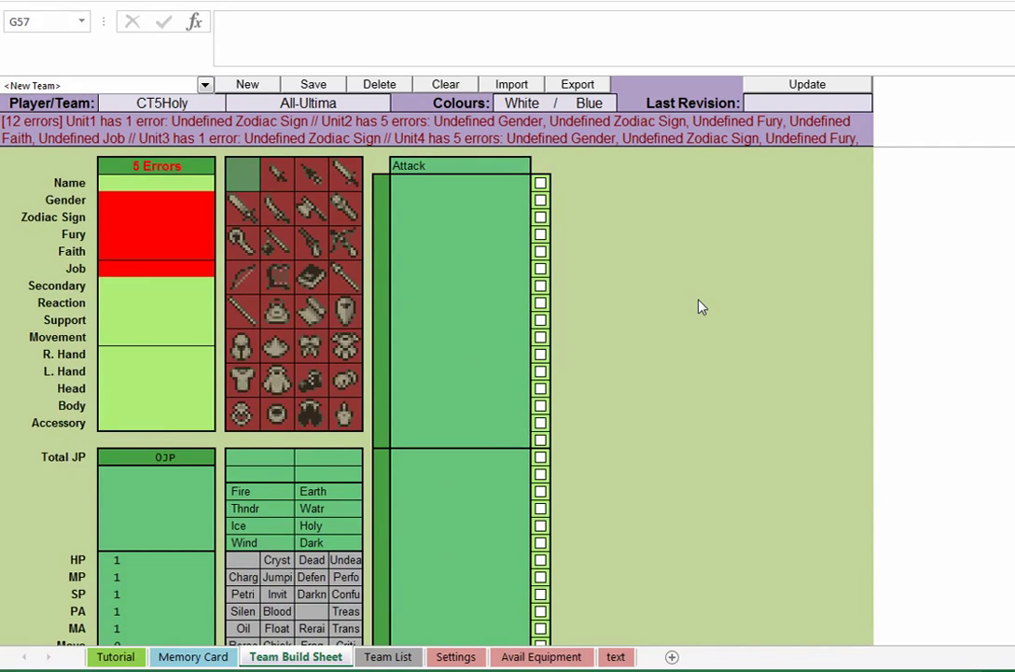
pyautogui.scroll(8, 702, 307)
pyautogui.scroll(6, 702, 307)
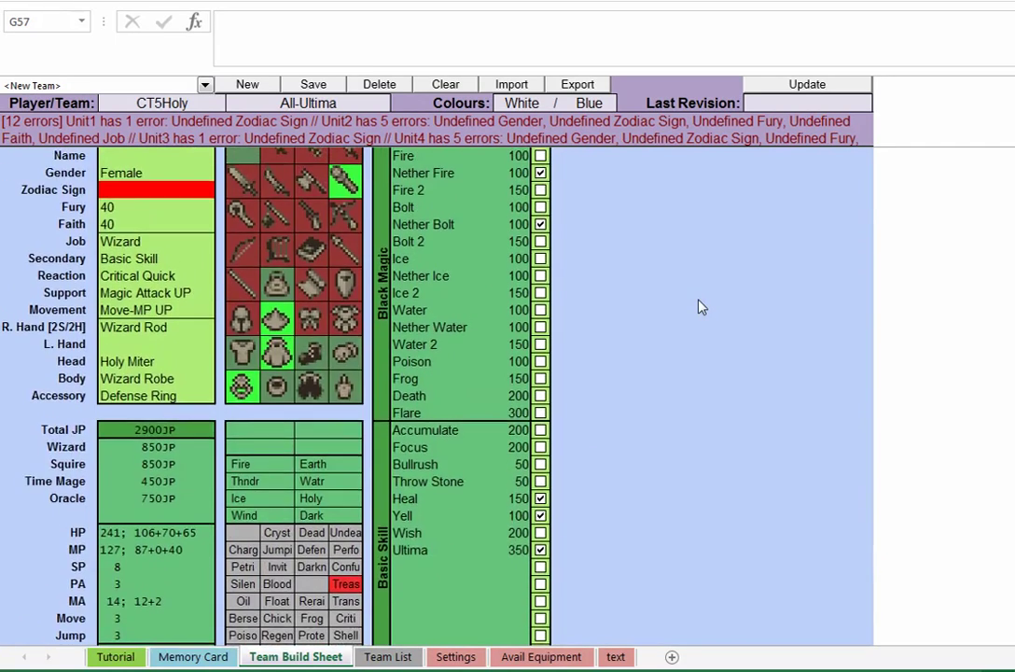
pyautogui.scroll(2, 702, 307)
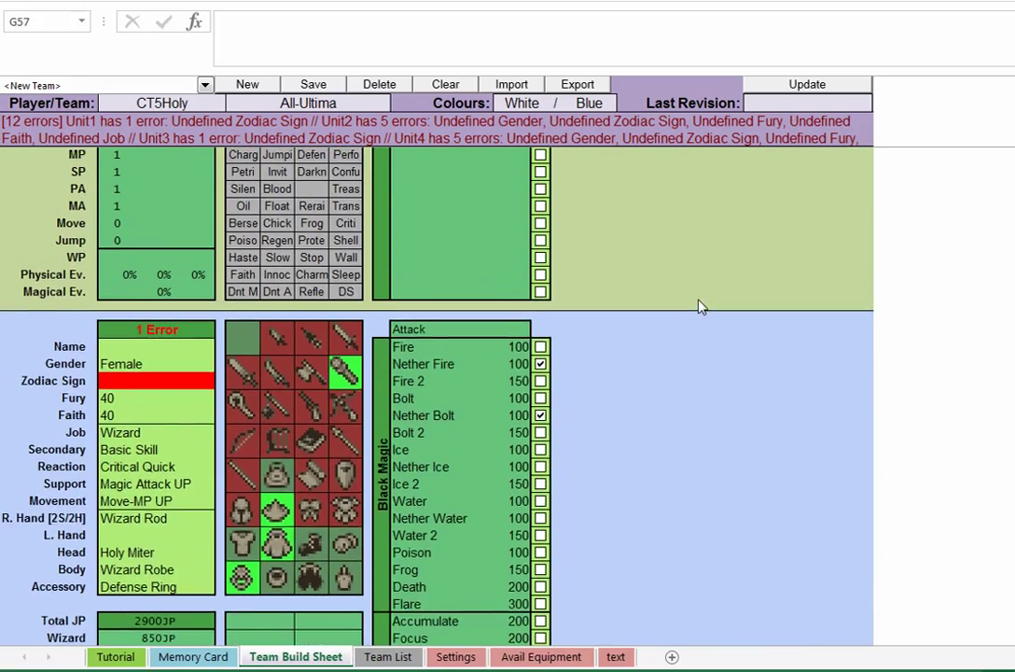
pyautogui.scroll(3, 702, 307)
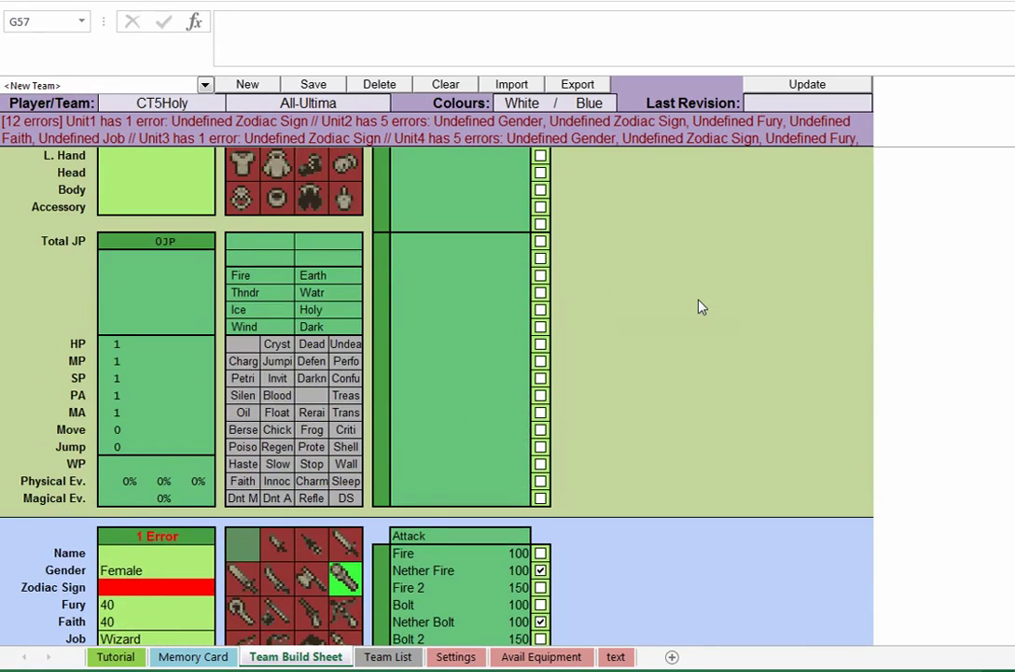
pyautogui.scroll(6, 702, 307)
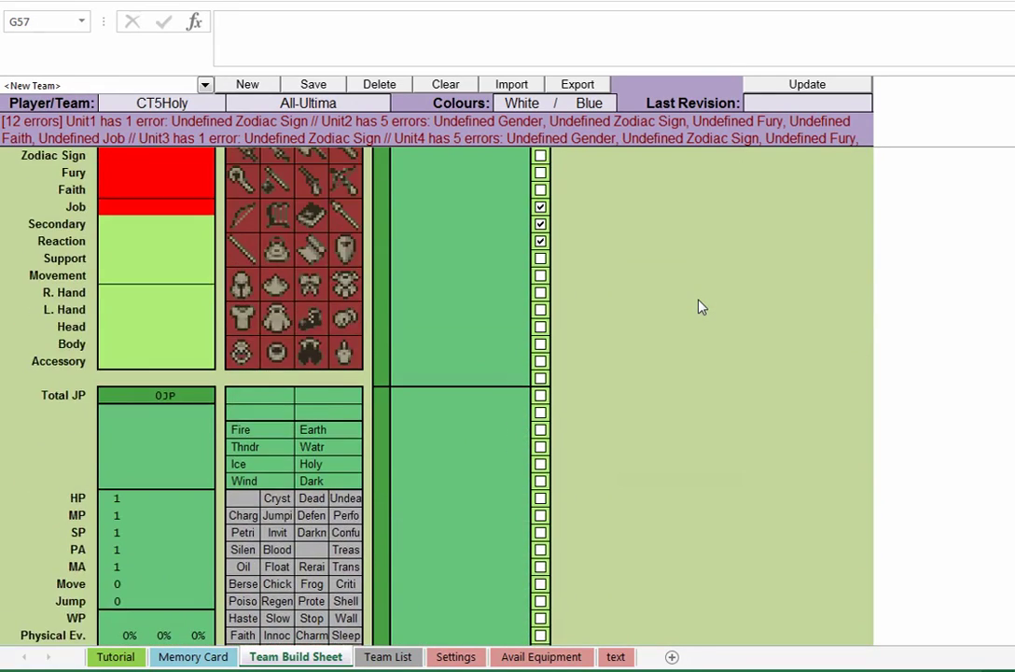
pyautogui.scroll(-1, 702, 307)
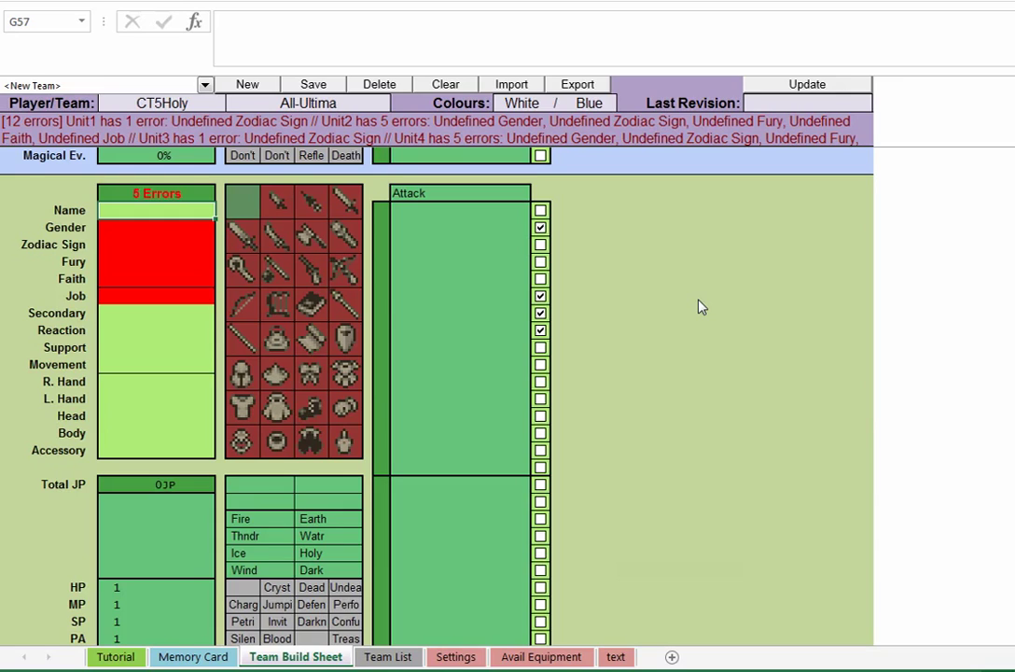
# Review the Mediator's Talk Skill and Basic Skill abilities, equipment and stats alongside the empty second unit
pyautogui.scroll(10, 701, 307)
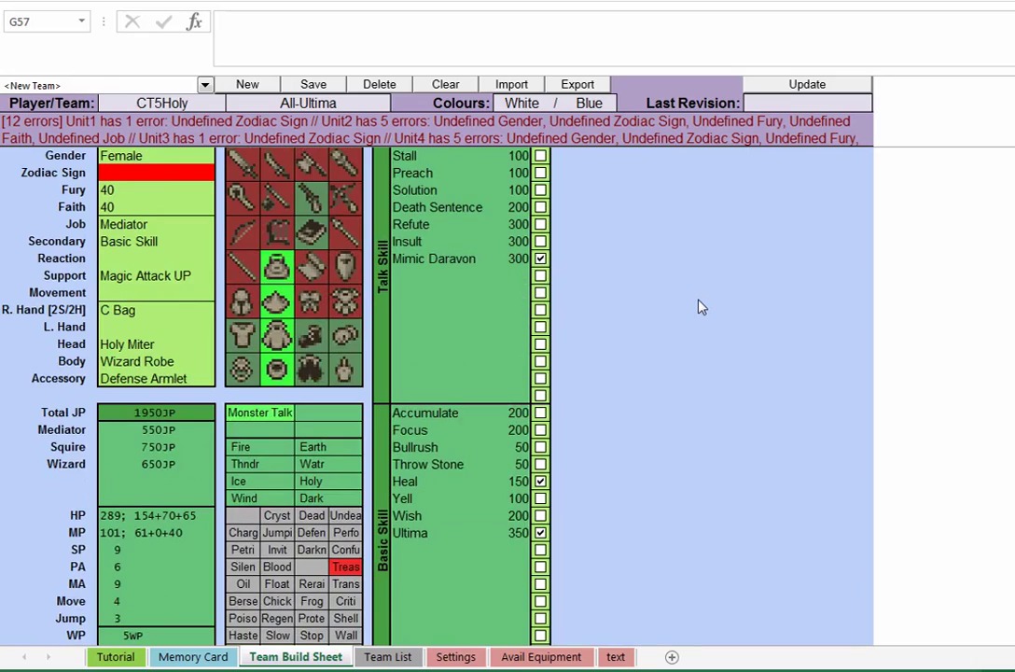
pyautogui.scroll(1, 702, 307)
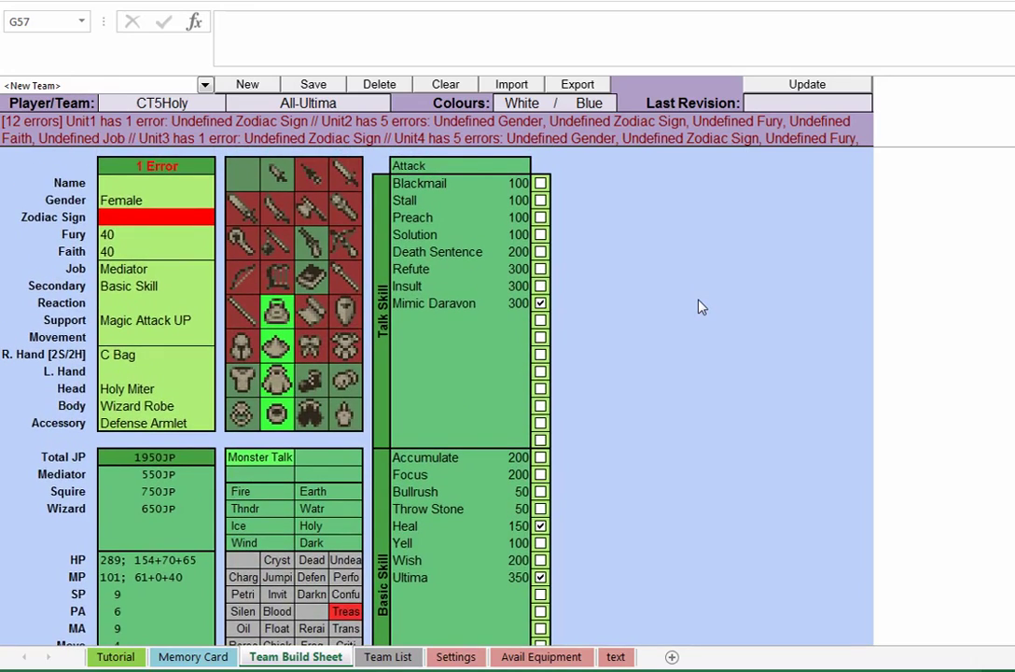
pyautogui.scroll(-9, 702, 307)
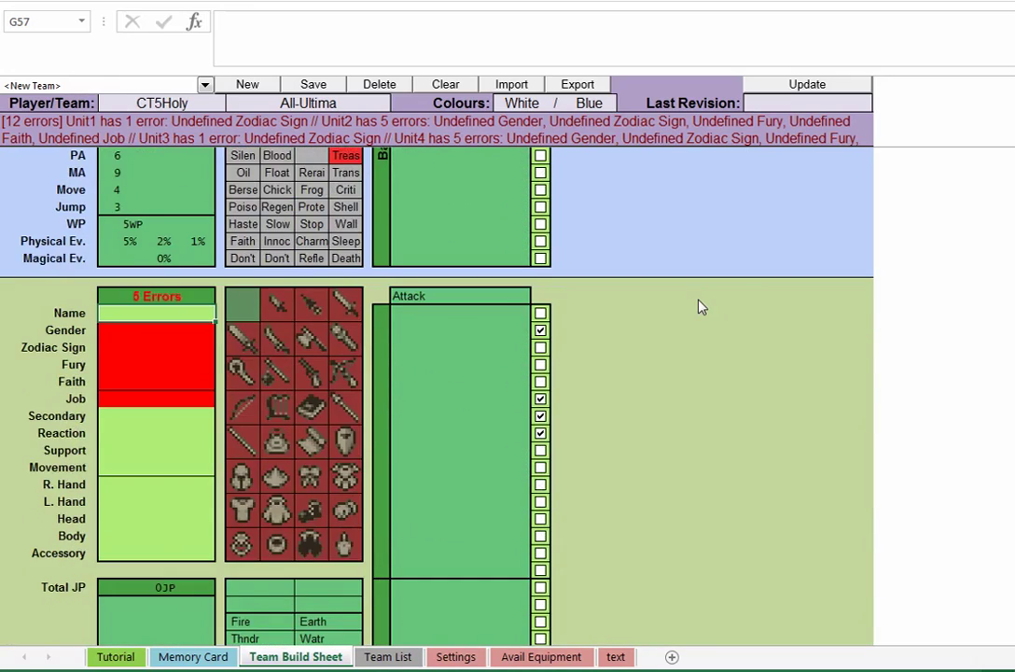
pyautogui.scroll(-3, 702, 307)
pyautogui.scroll(2, 701, 307)
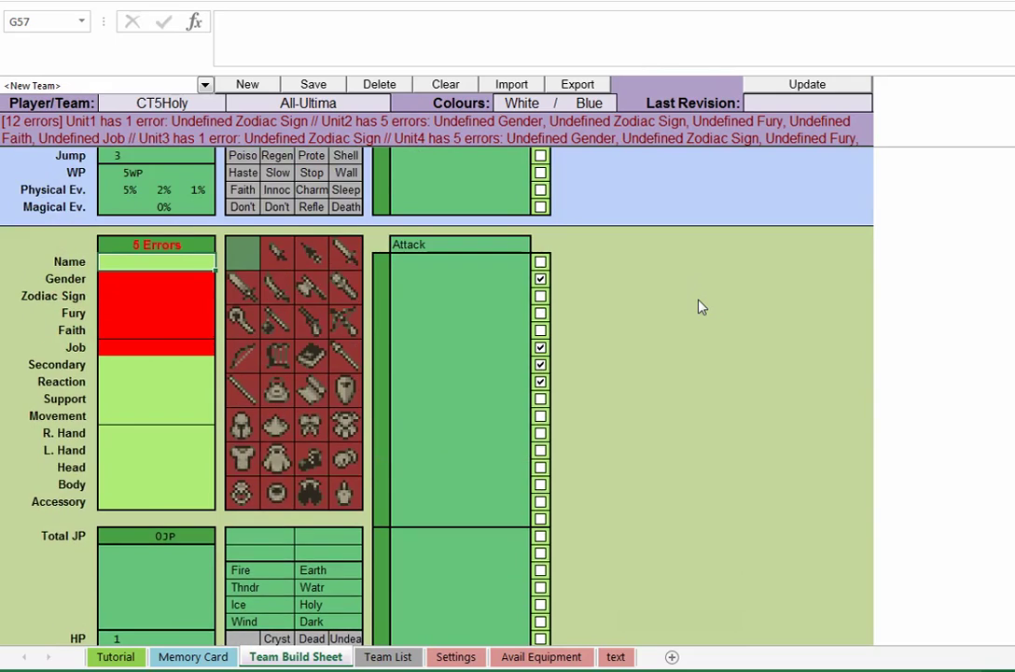
pyautogui.scroll(9, 702, 307)
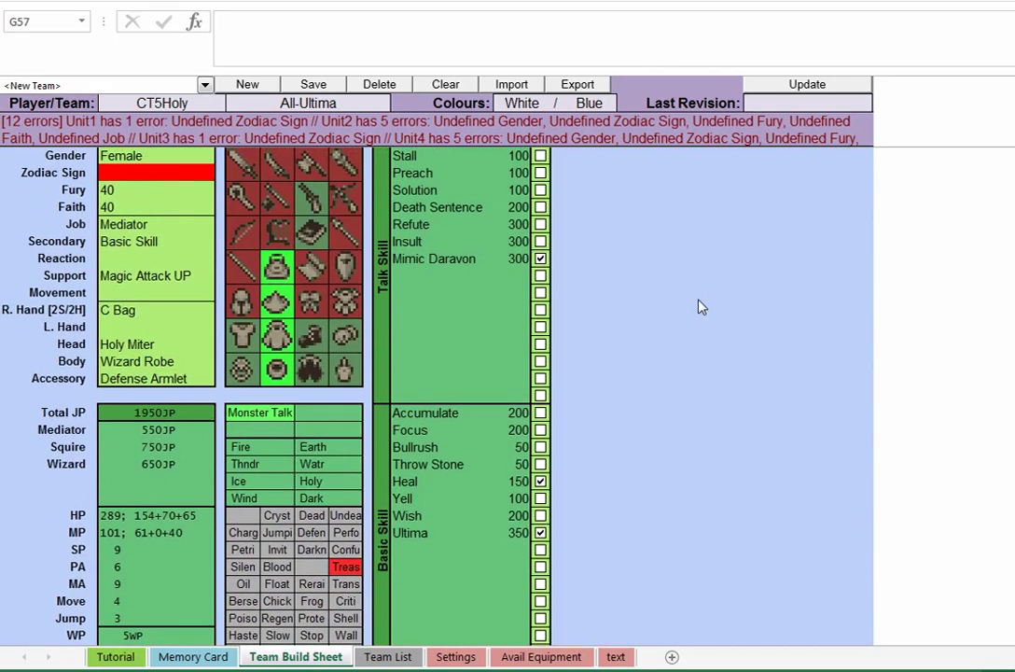
pyautogui.scroll(1, 701, 307)
pyautogui.scroll(-4, 702, 307)
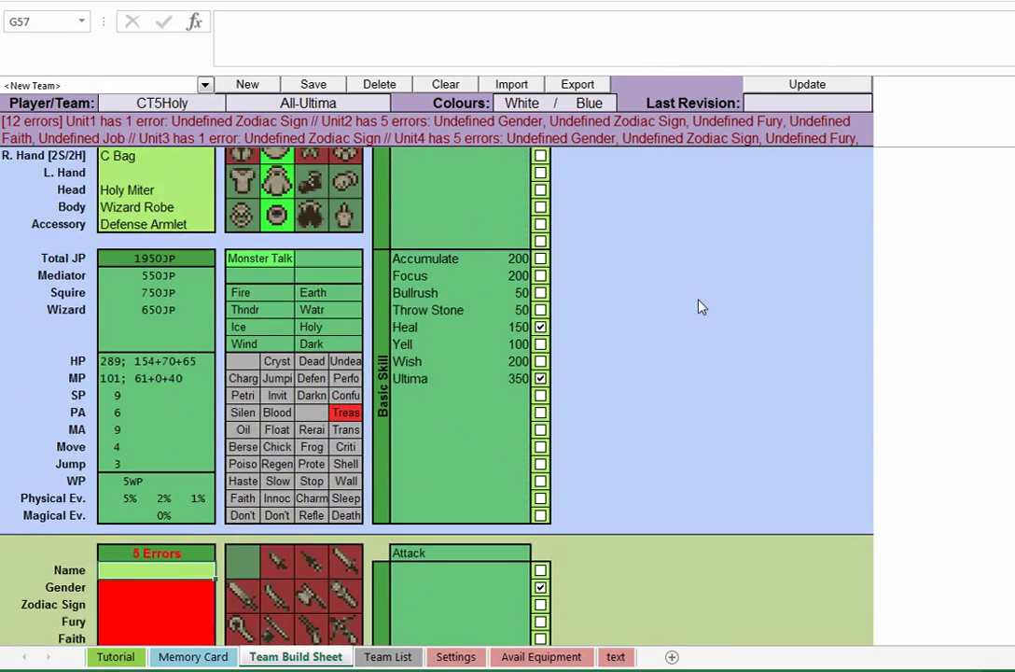
# Re-examine the Wizard's spells, equipment and JP spending against the empty second and fourth units
pyautogui.scroll(-14, 701, 307)
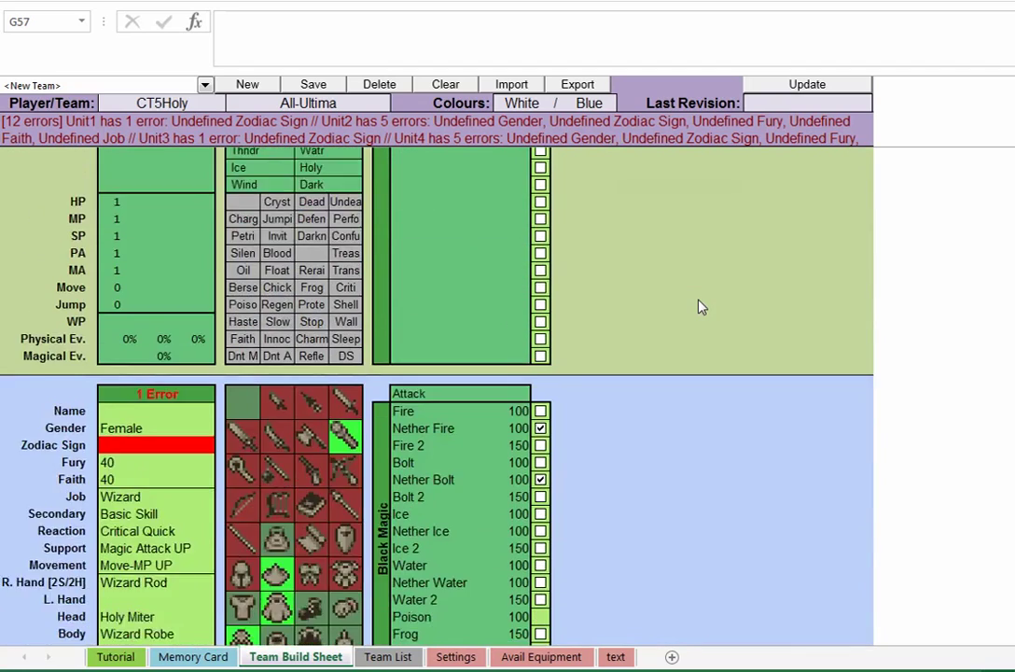
pyautogui.scroll(-3, 702, 307)
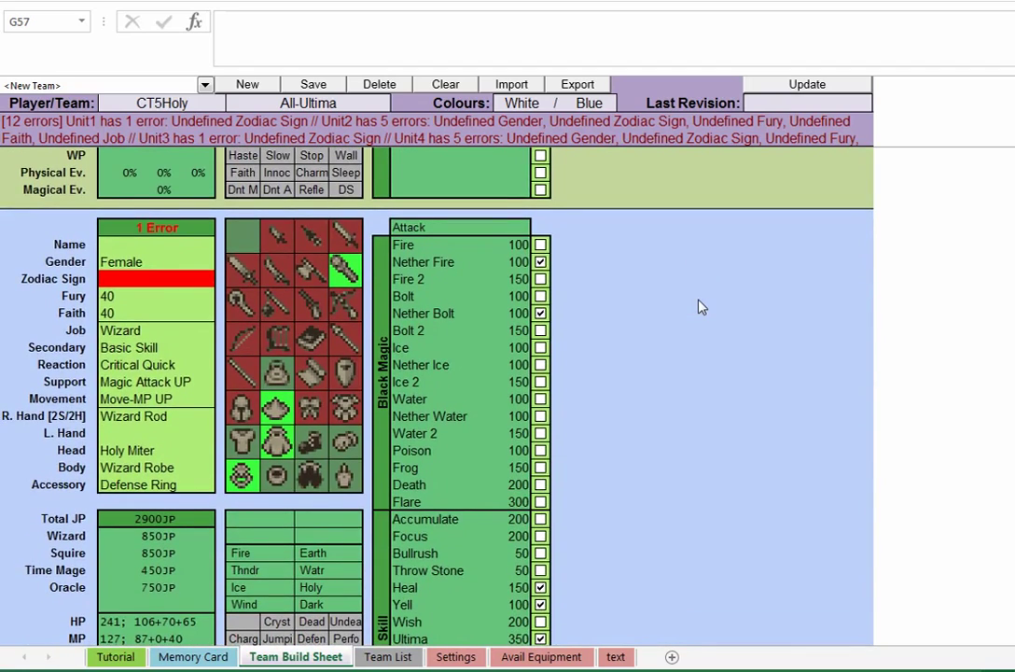
pyautogui.scroll(-1, 702, 307)
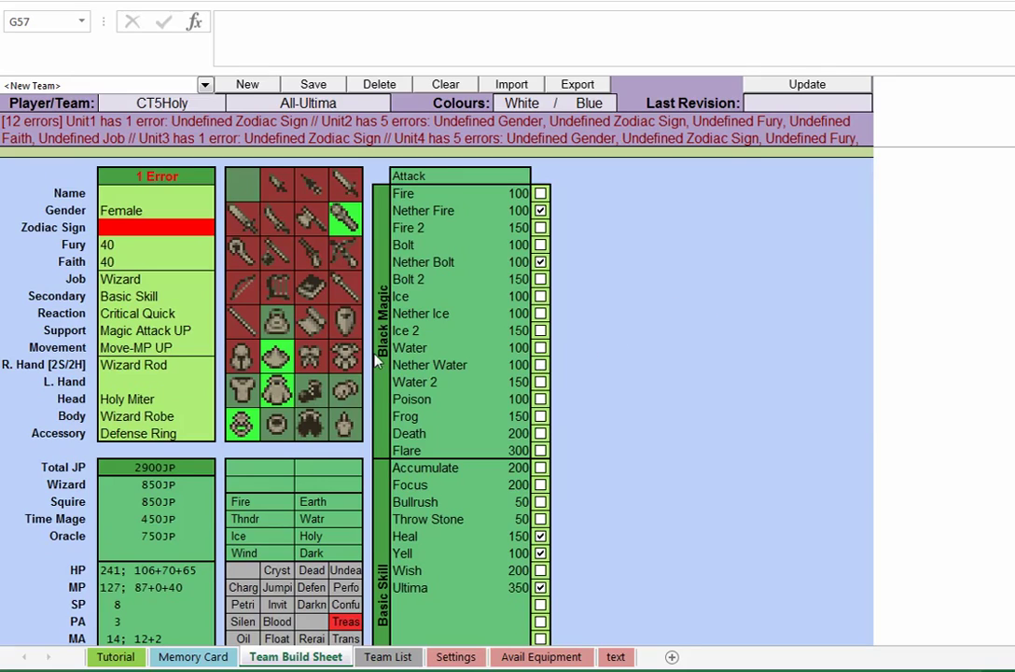
pyautogui.scroll(-2, 393, 381)
pyautogui.scroll(2, 394, 380)
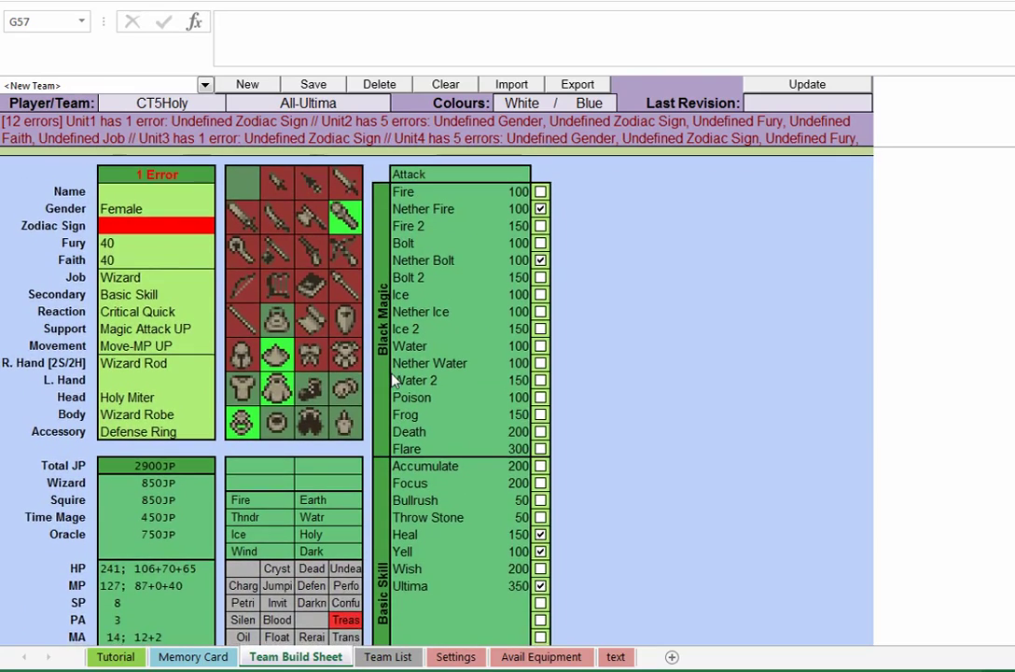
pyautogui.scroll(-4, 394, 381)
pyautogui.scroll(-12, 394, 381)
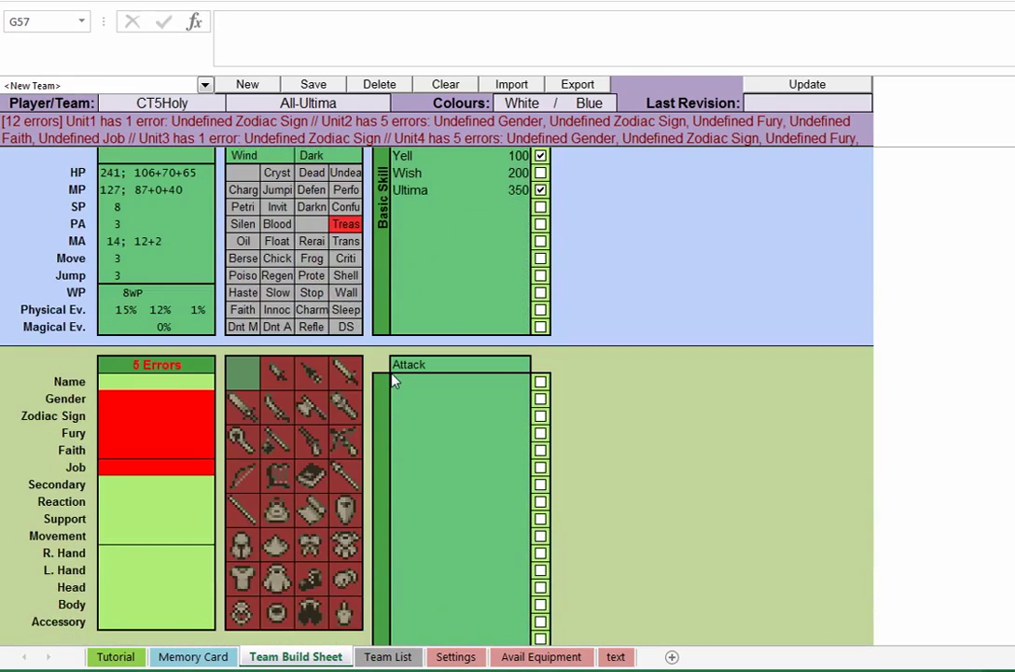
pyautogui.scroll(4, 394, 381)
pyautogui.scroll(18, 394, 381)
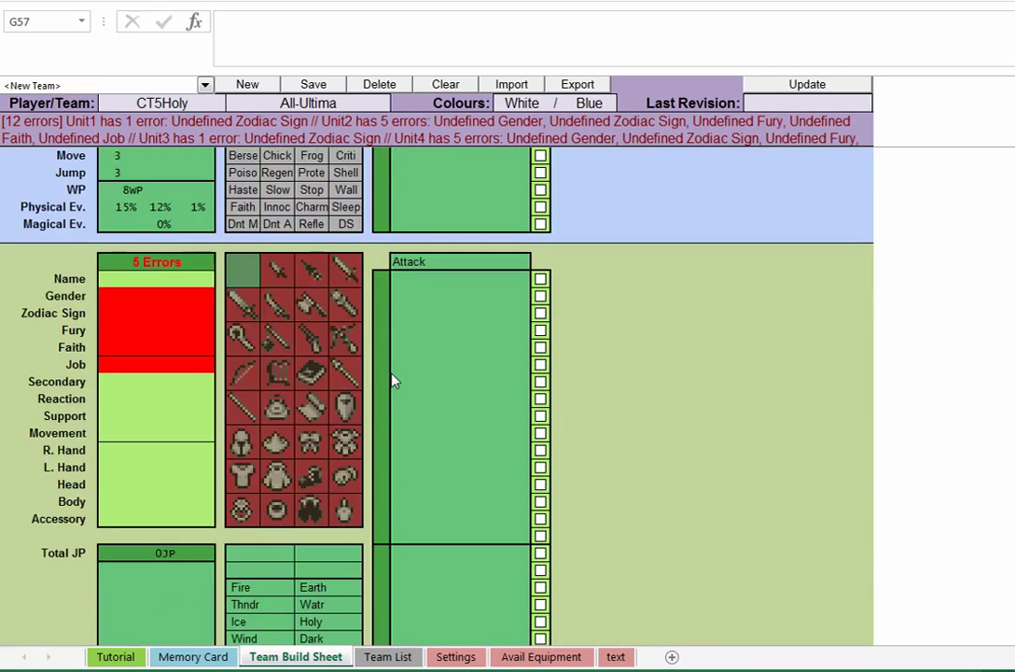
pyautogui.scroll(5, 393, 381)
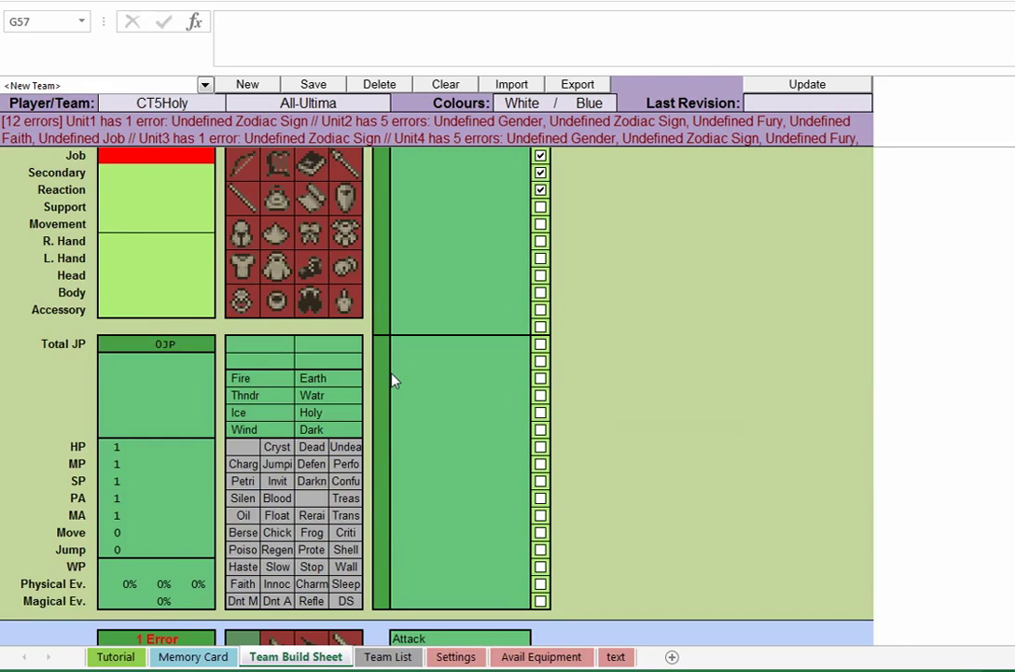
pyautogui.scroll(-7, 394, 380)
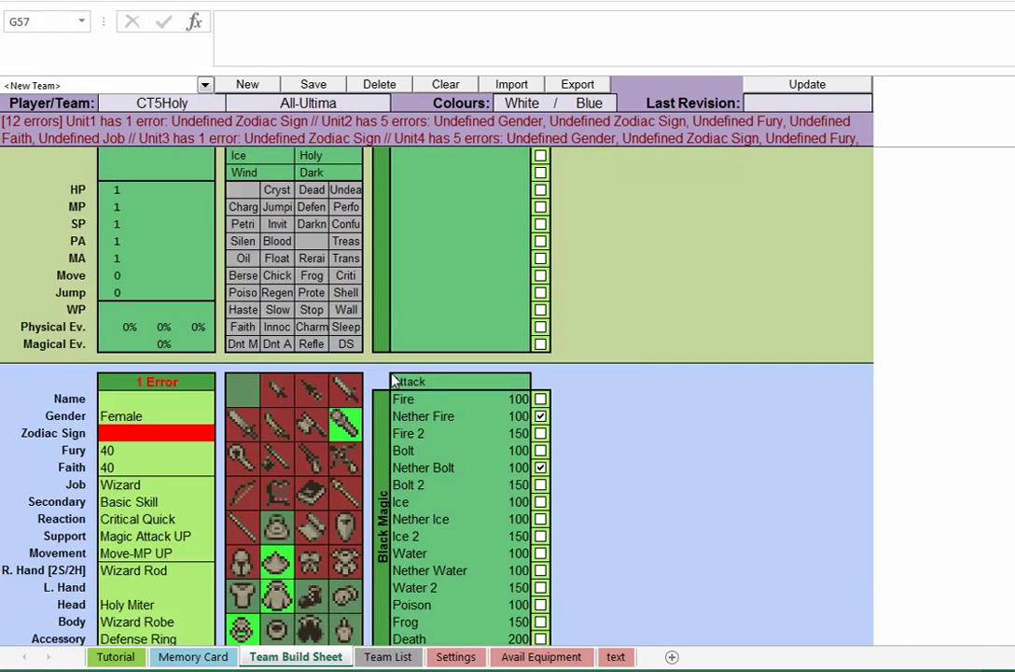
pyautogui.scroll(4, 394, 381)
# Check the Mediator's equipment, support ability and stats again, continuing past the empty second unit
pyautogui.scroll(16, 393, 381)
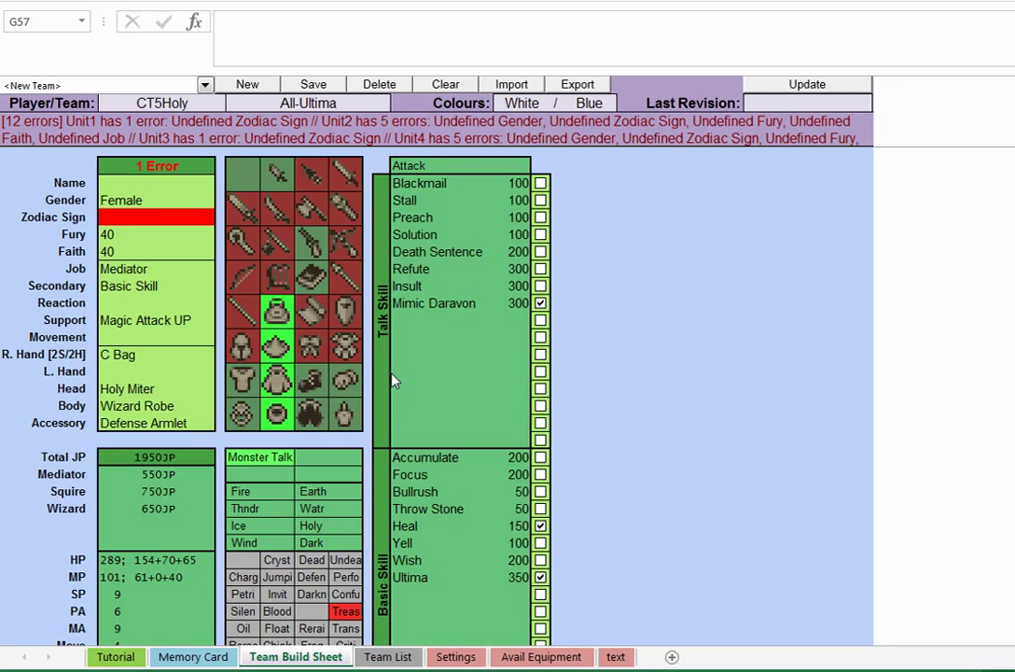
pyautogui.scroll(-2, 146, 240)
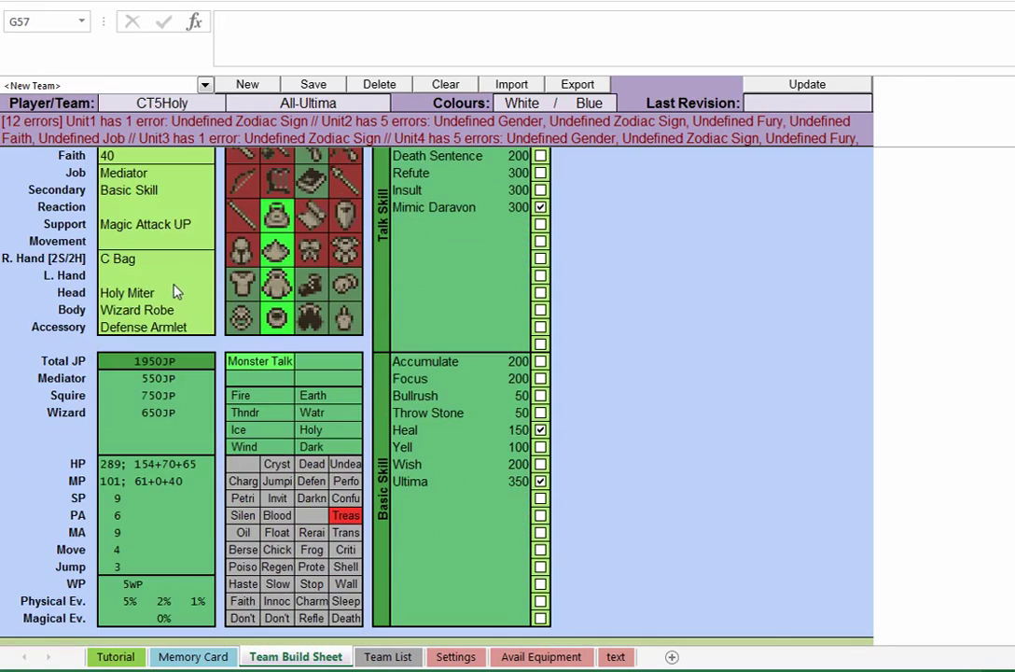
pyautogui.scroll(1, 172, 291)
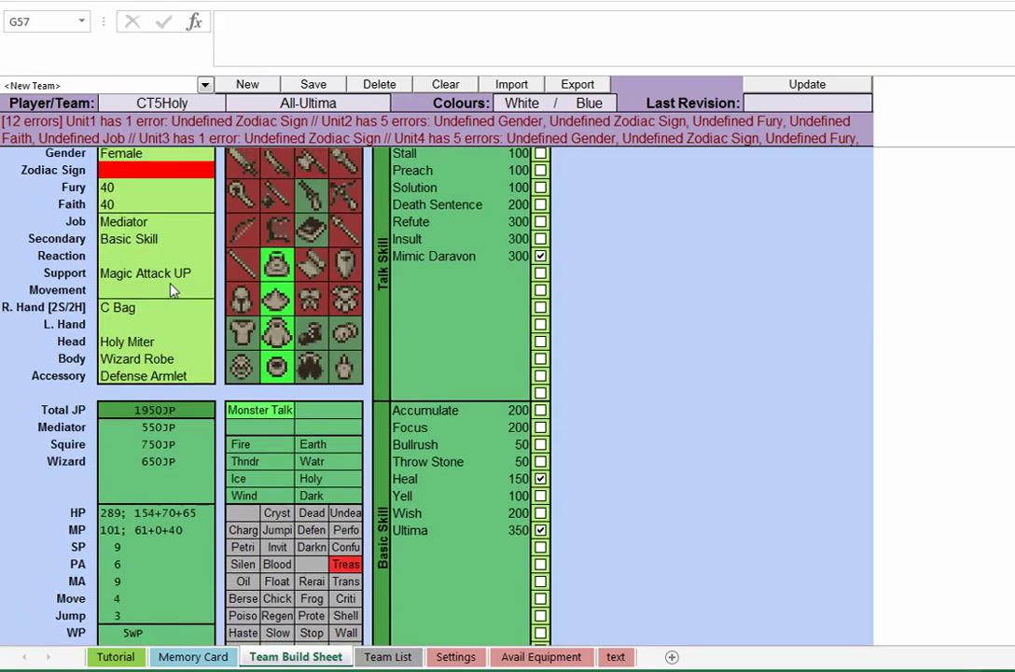
pyautogui.scroll(-9, 171, 291)
pyautogui.scroll(-13, 172, 291)
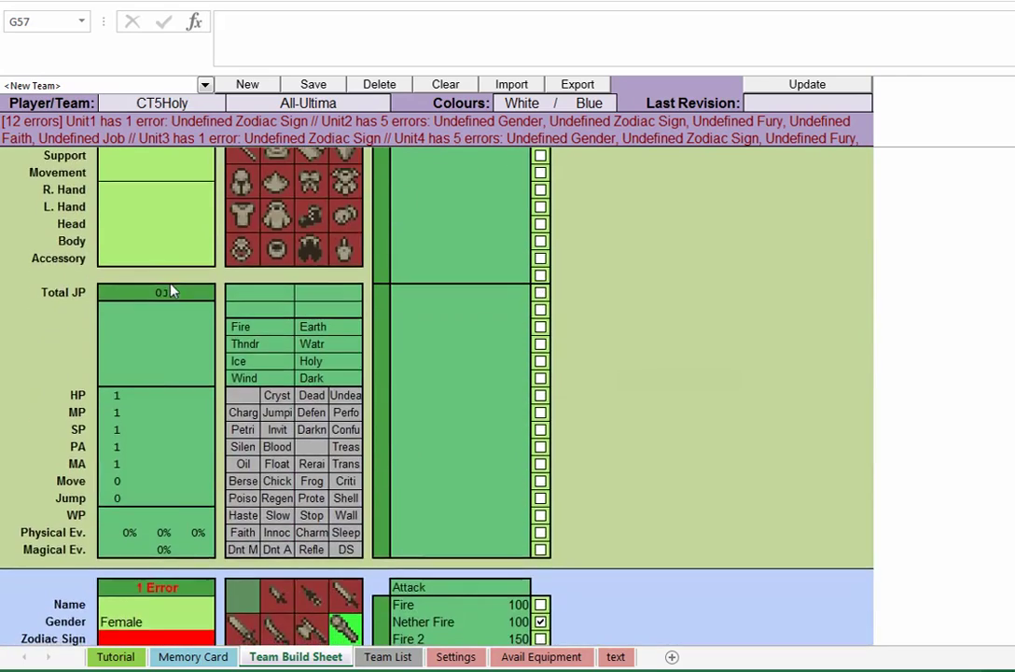
# Examine the Wizard's Black Magic and Basic Skill selections, equipment and stats above the empty fourth unit
pyautogui.scroll(-1, 172, 291)
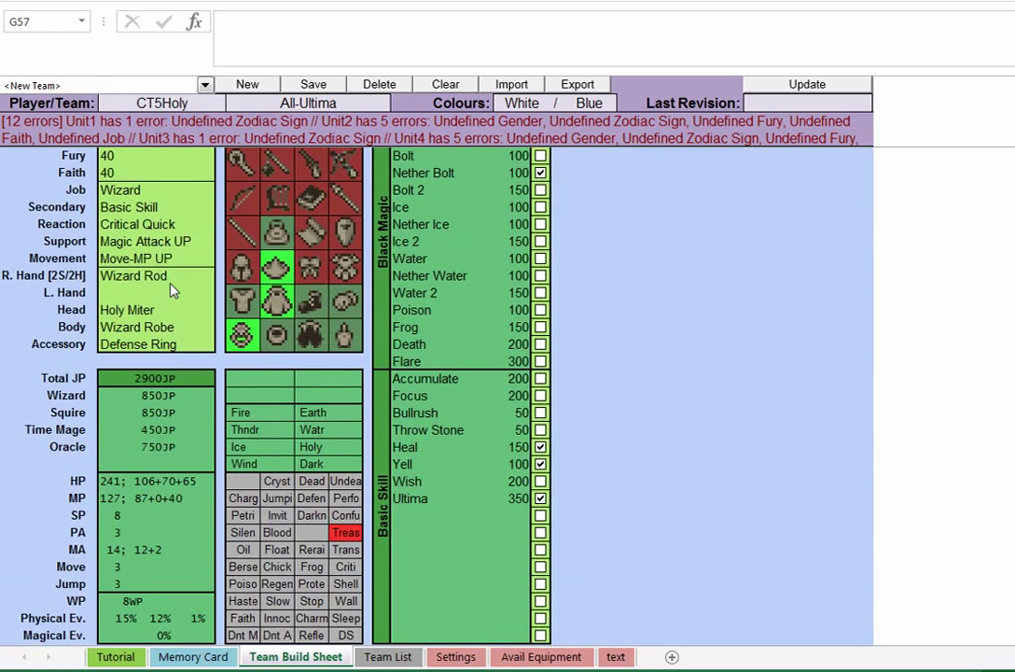
pyautogui.scroll(5, 172, 291)
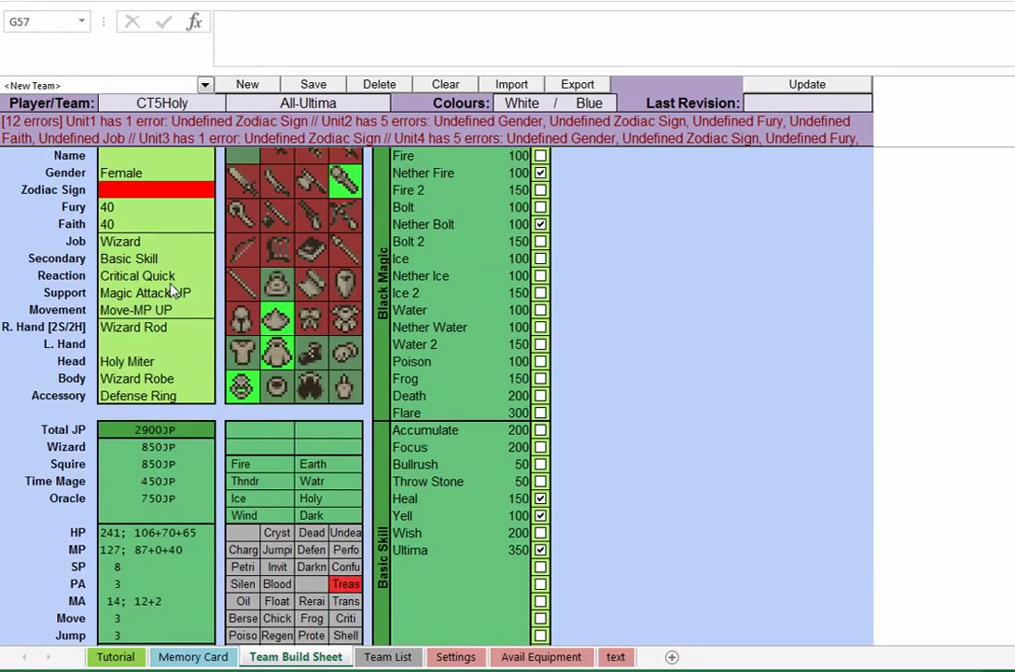
pyautogui.scroll(-3, 172, 291)
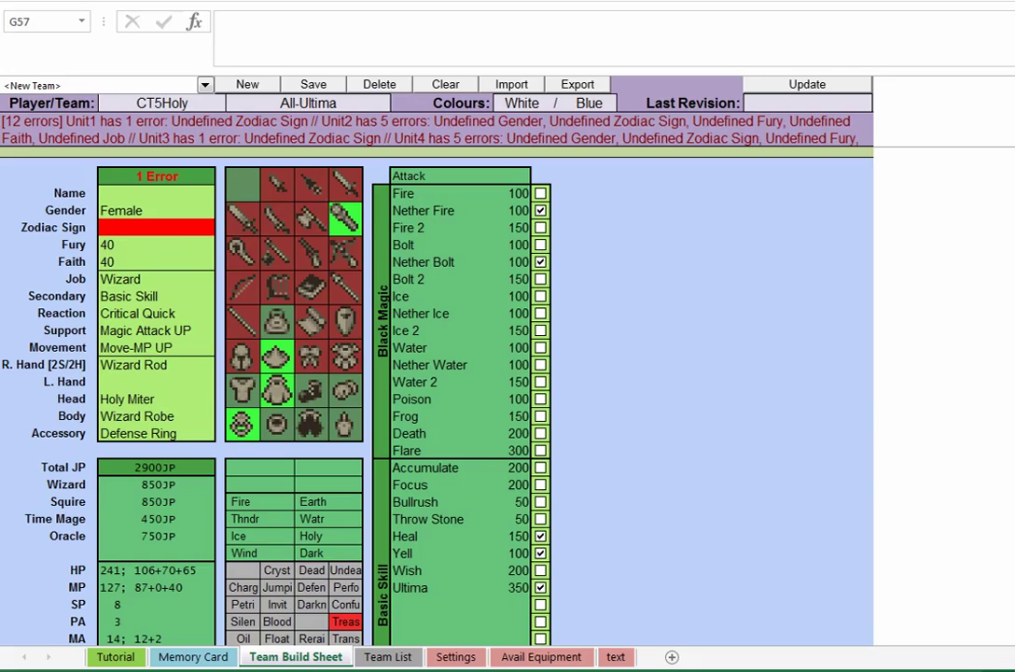
pyautogui.scroll(-5, 436, 392)
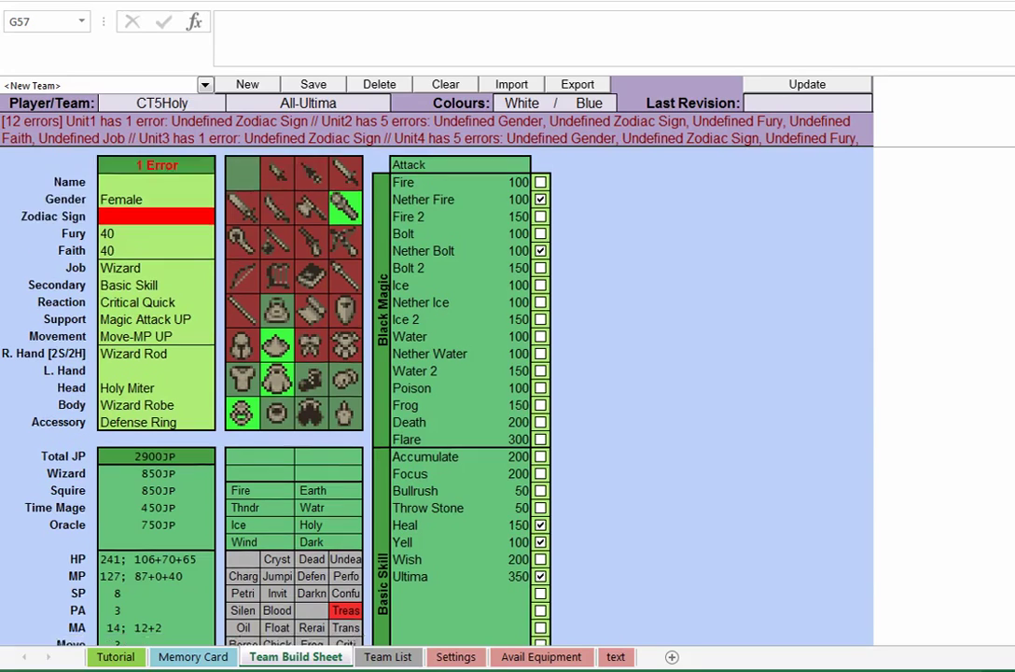
pyautogui.scroll(-1, 437, 392)
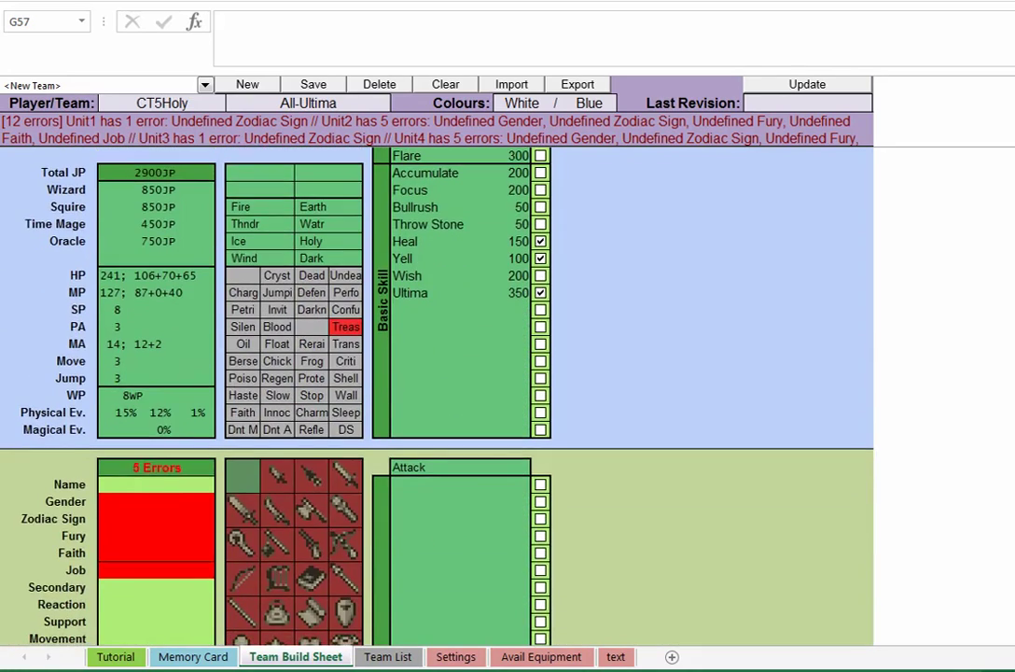
pyautogui.scroll(2, 436, 392)
pyautogui.scroll(2, 436, 392)
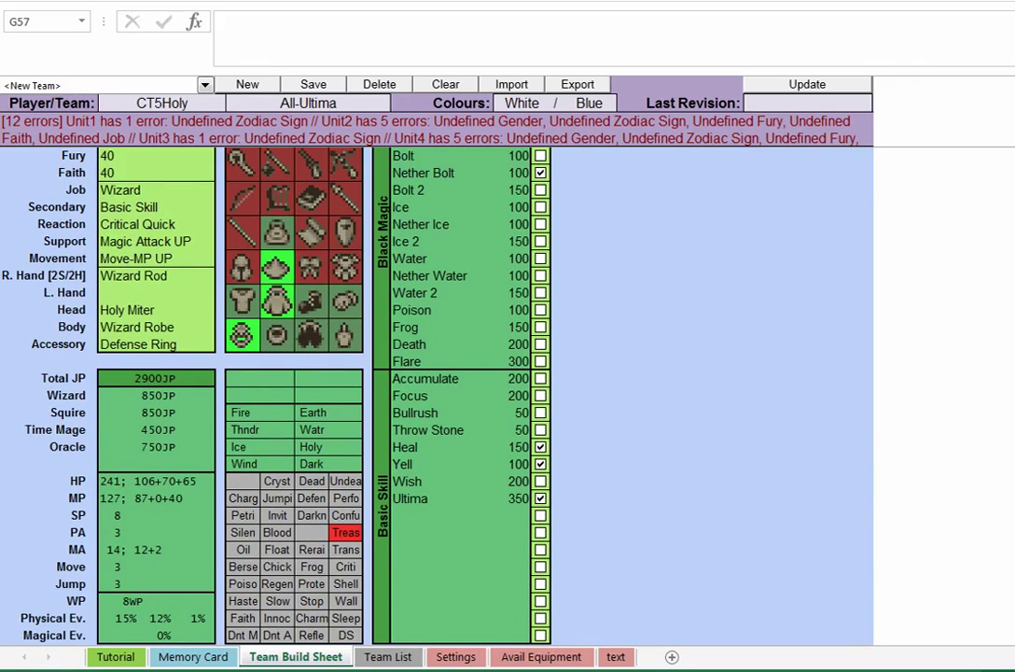
pyautogui.scroll(1, 154, 368)
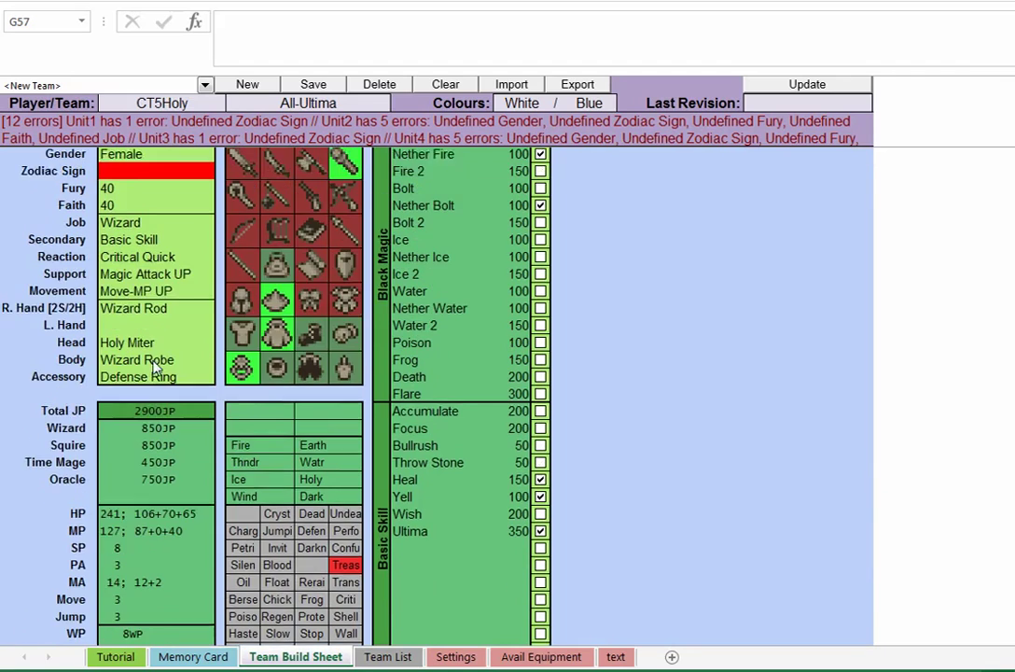
# Check the empty fourth unit below the Wizard and examine the male and female class stats in the FFT Arena Master Guide
pyautogui.scroll(-12, 154, 368)
pyautogui.scroll(3, 146, 361)
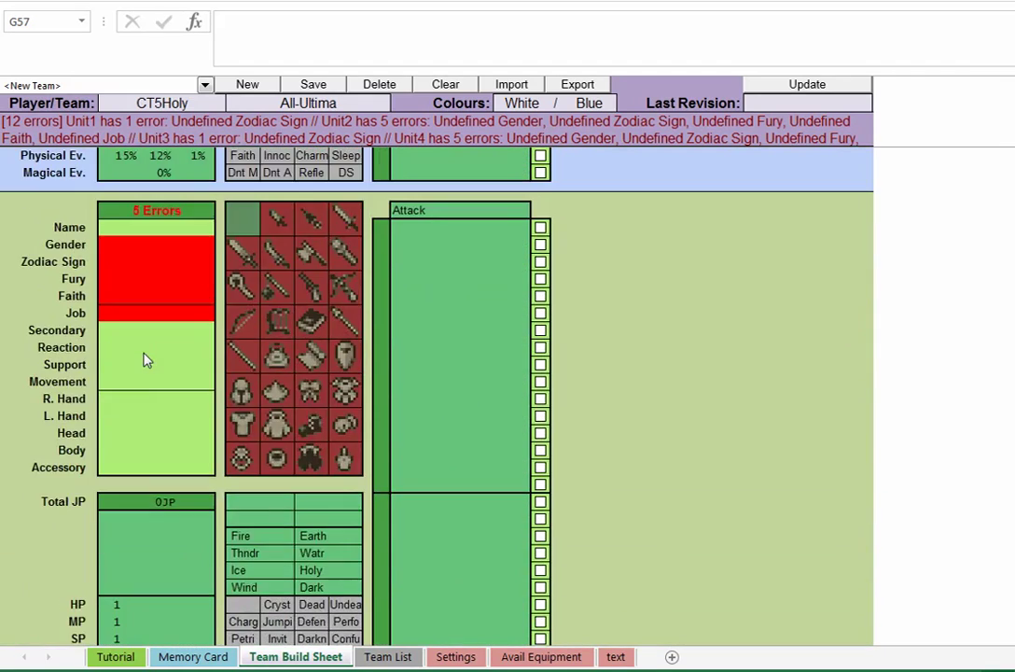
pyautogui.scroll(9, 146, 361)
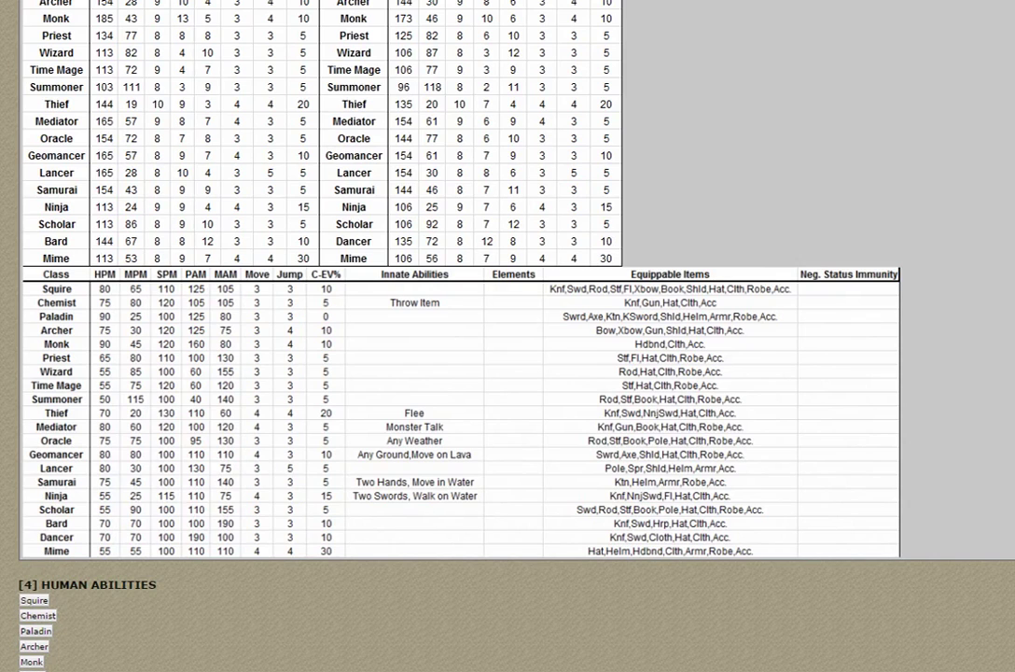
pyautogui.scroll(2, 508, 374)
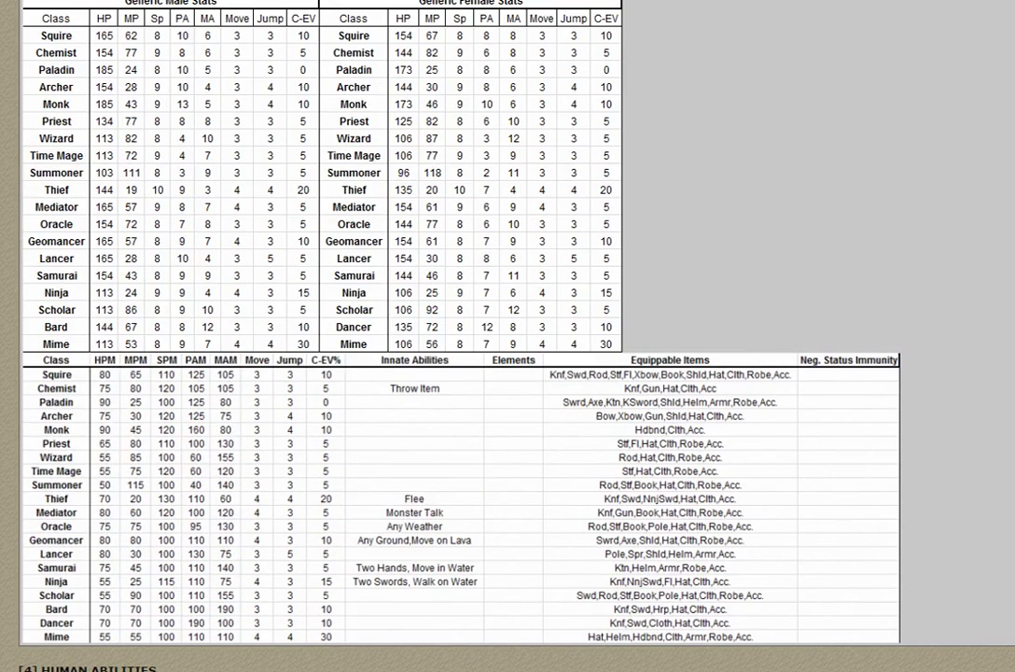
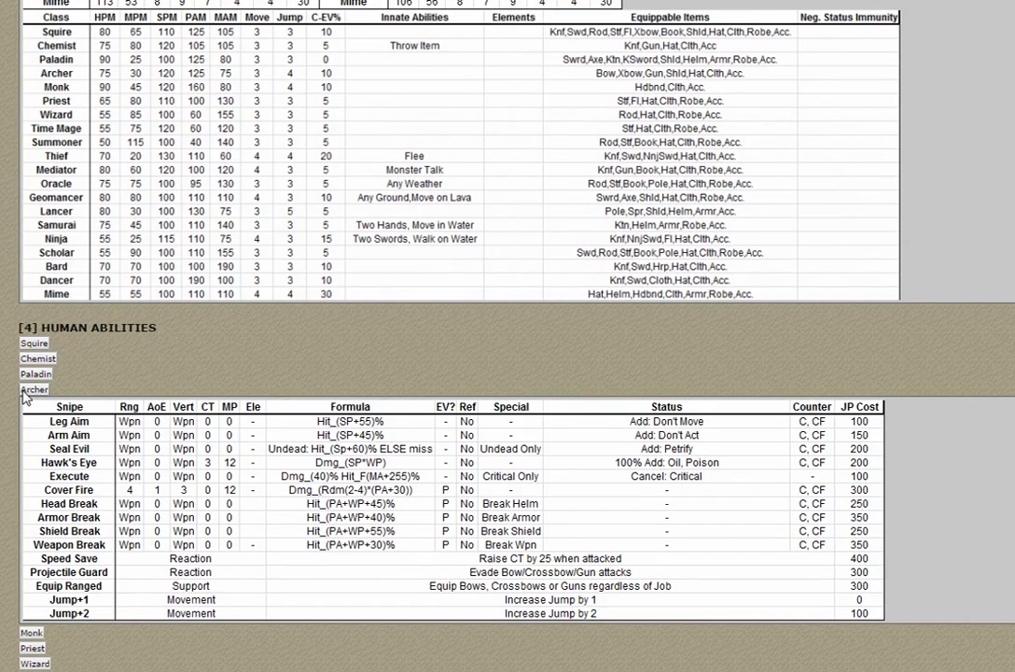
# Switch to the team build spreadsheet in Excel and set the second unit's job to Archer
pyautogui.hotkey('alt', 'Tab')
pyautogui.press('Tab')
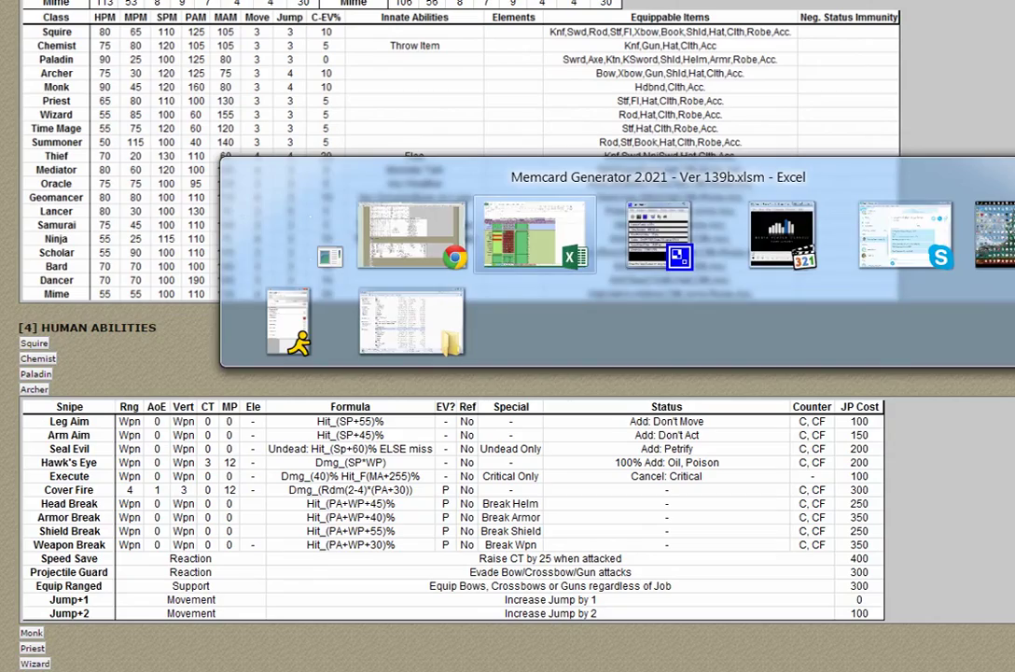
pyautogui.hotkey('alt', 'Tab')
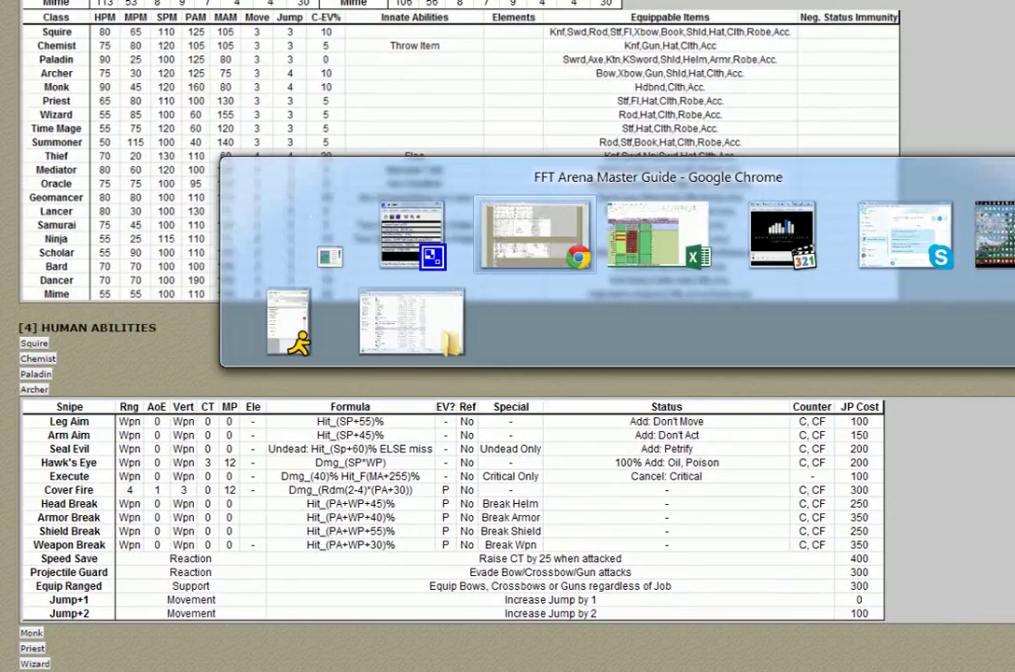
pyautogui.hotkey('alt', 'Tab')
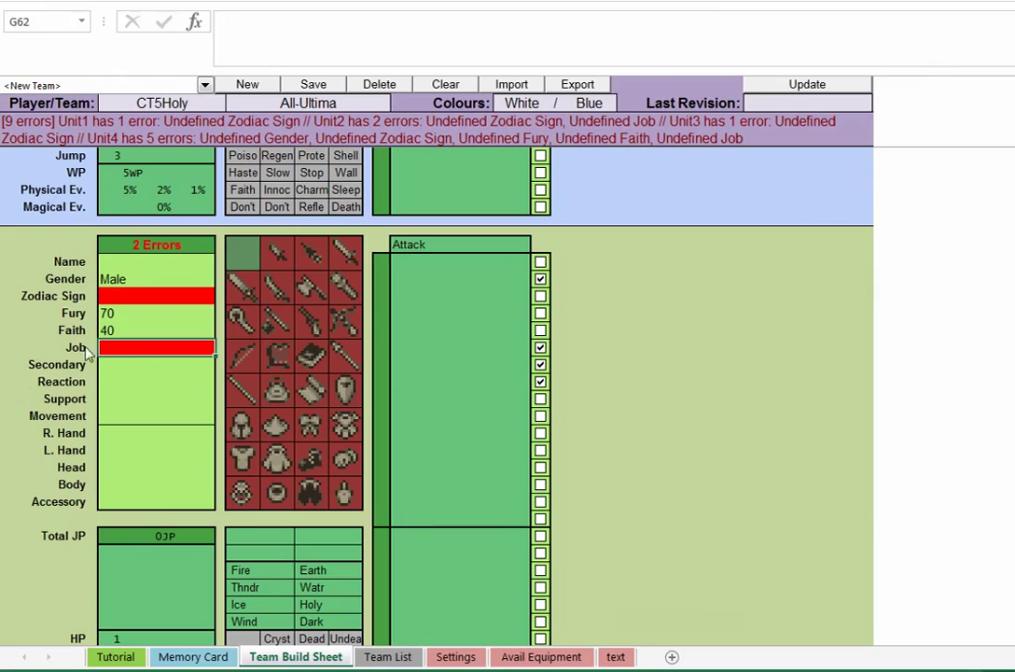
pyautogui.write('Archer')
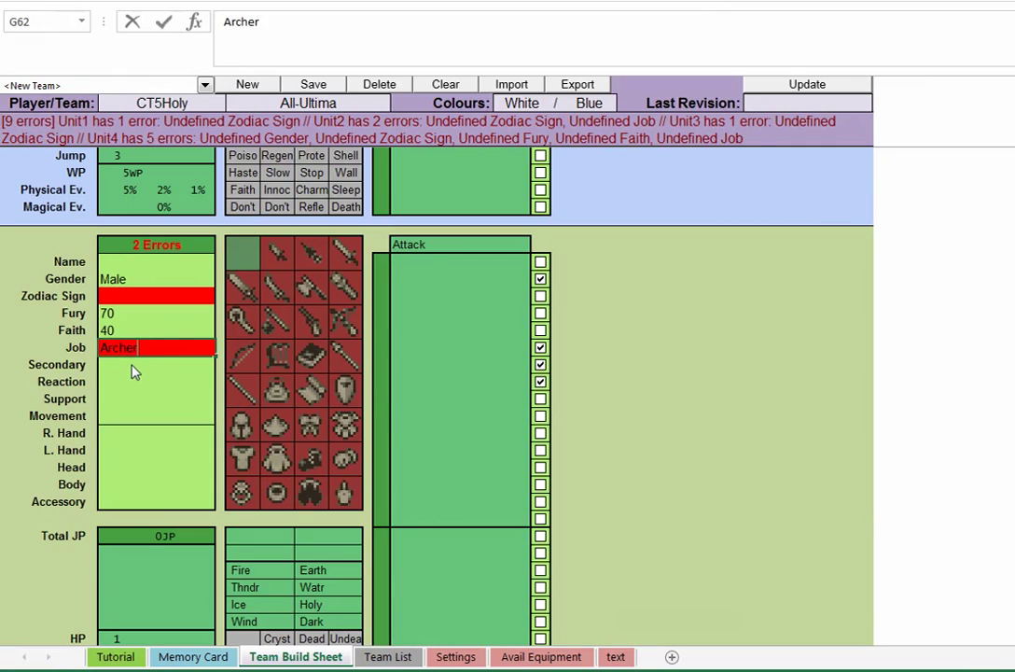
pyautogui.press('Return')
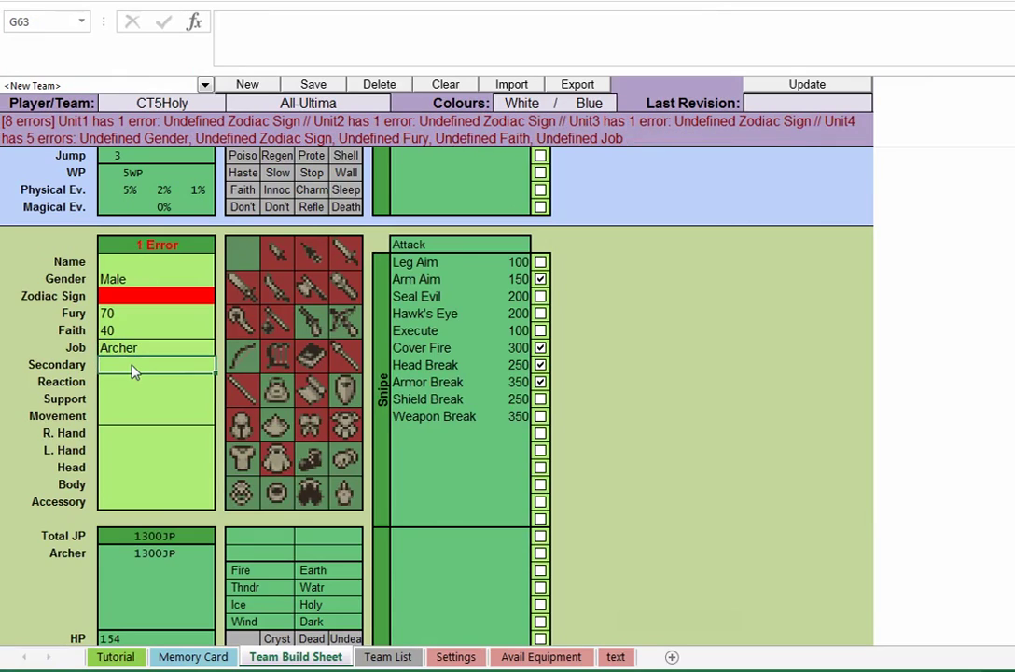
# Set the Archer's secondary skill to Item and its support ability to Concentrate
pyautogui.write('Item')
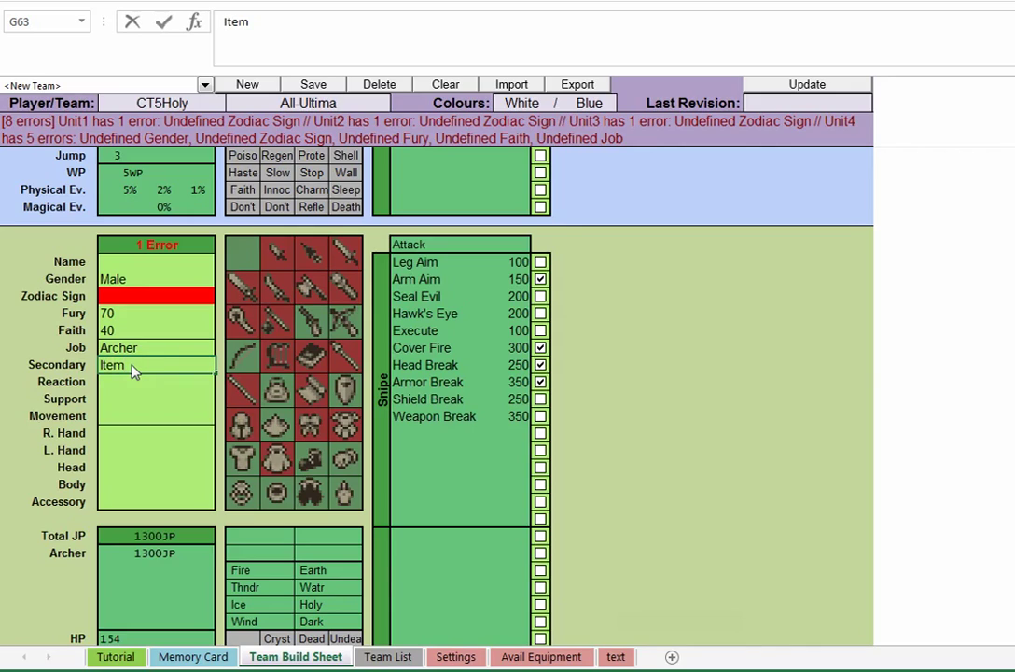
pyautogui.press('Return')
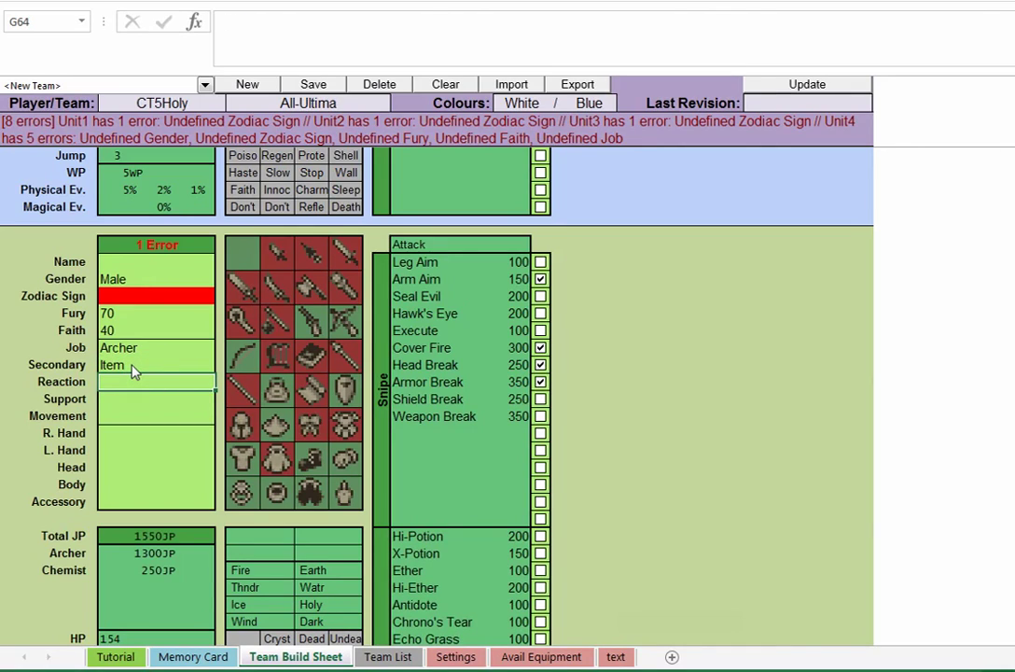
pyautogui.press('Return')
pyautogui.write('Conc')
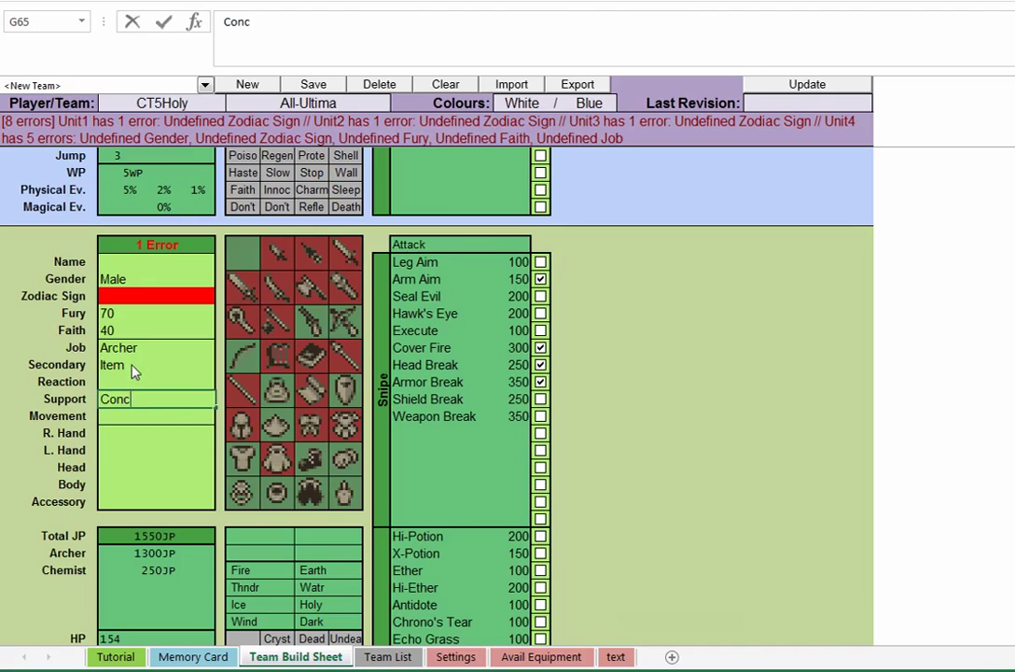
pyautogui.write('entrate')
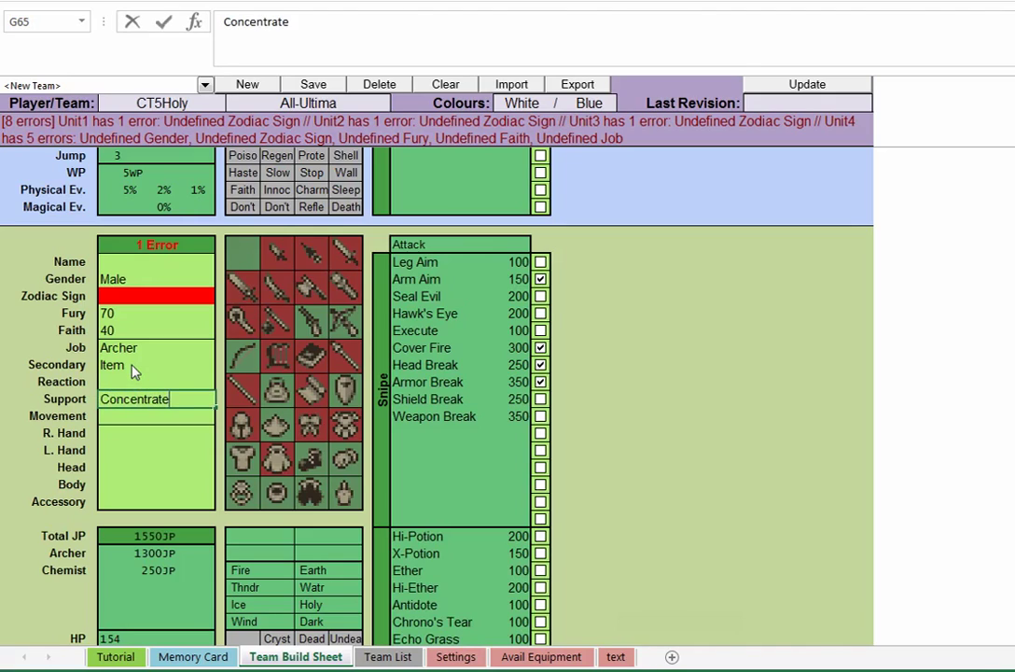
pyautogui.press('Return')
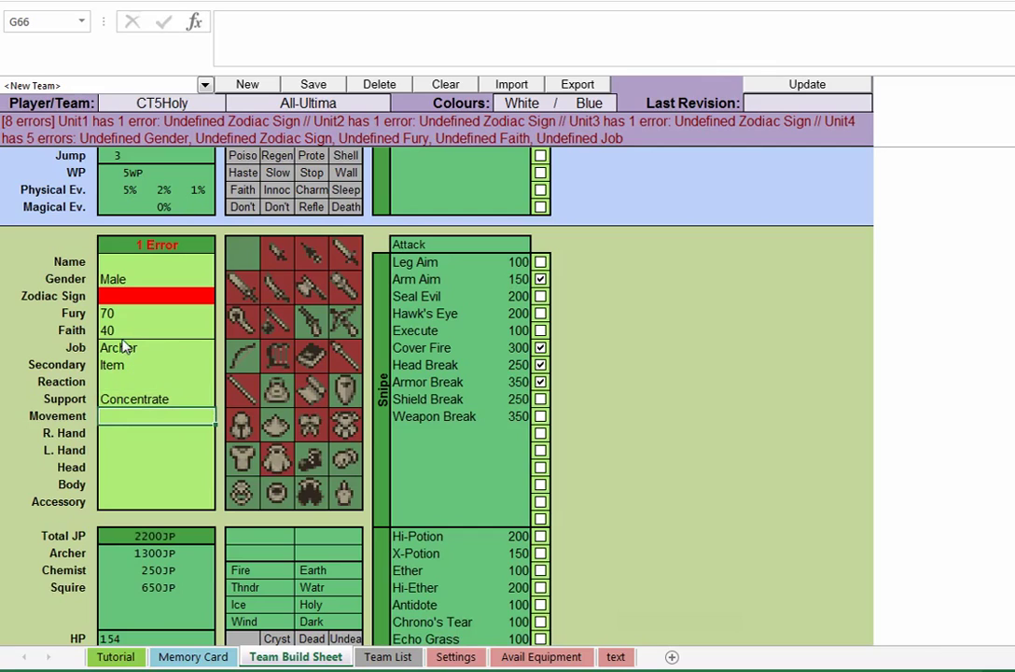
# Deselect Arm Aim, Cover Fire, Head Break and Armor Break in the Archer's Snipe skills
pyautogui.scroll(-2, 215, 341)
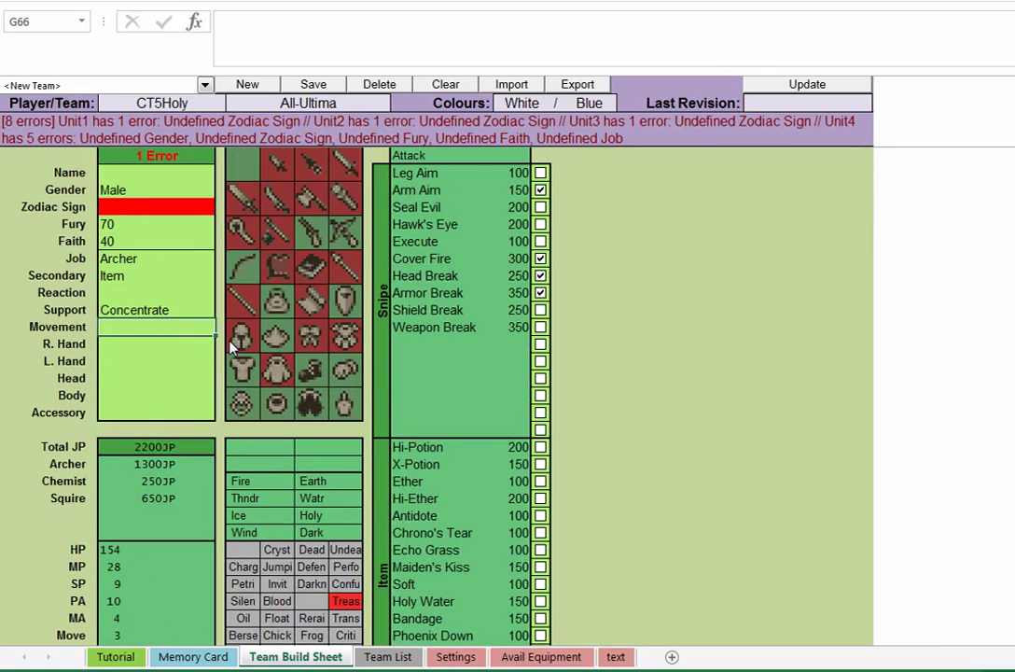
pyautogui.scroll(-2, 231, 347)
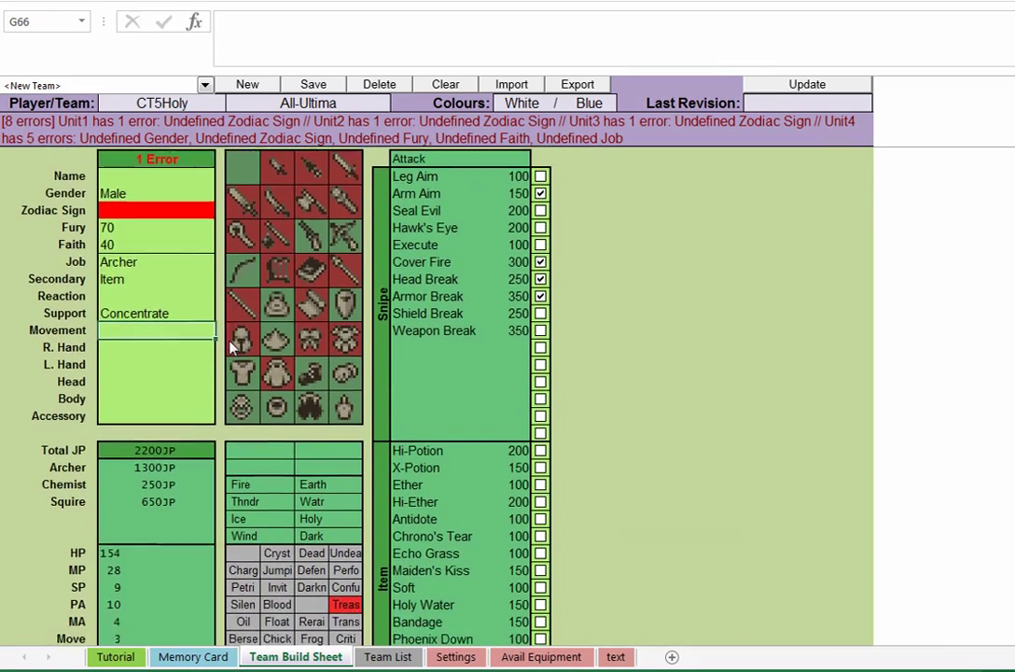
pyautogui.scroll(3, 233, 348)
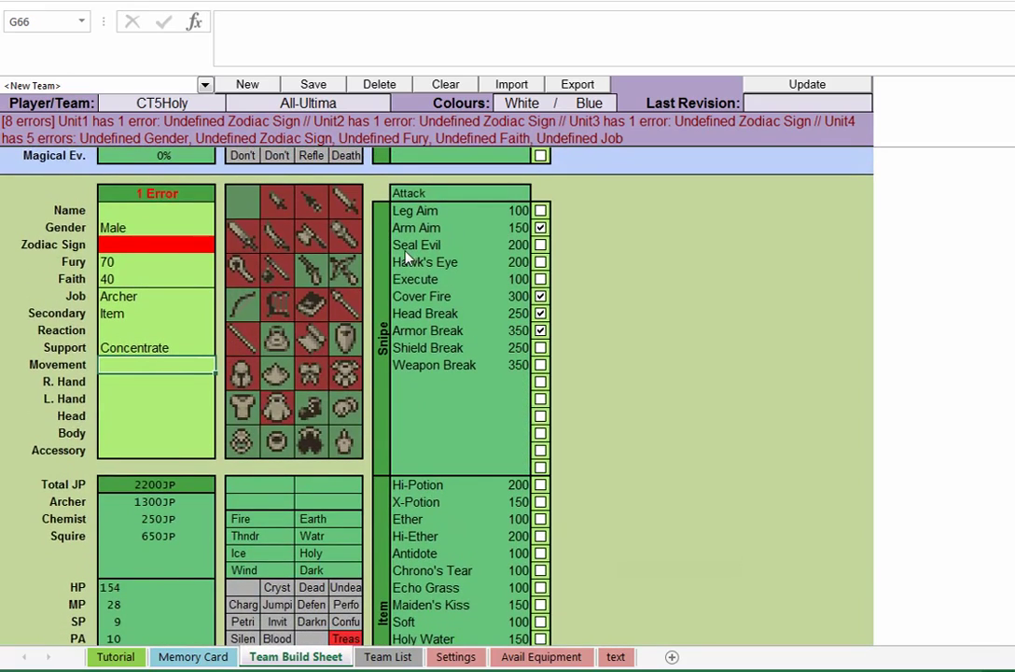
pyautogui.click(540, 227)
pyautogui.click(540, 296)
pyautogui.click(541, 314)
pyautogui.click(541, 330)
# Consult the Snipe ability table in the Master Guide and select Execute and Arm Aim for the Archer in the spreadsheet
pyautogui.hotkey('alt', 'Tab')
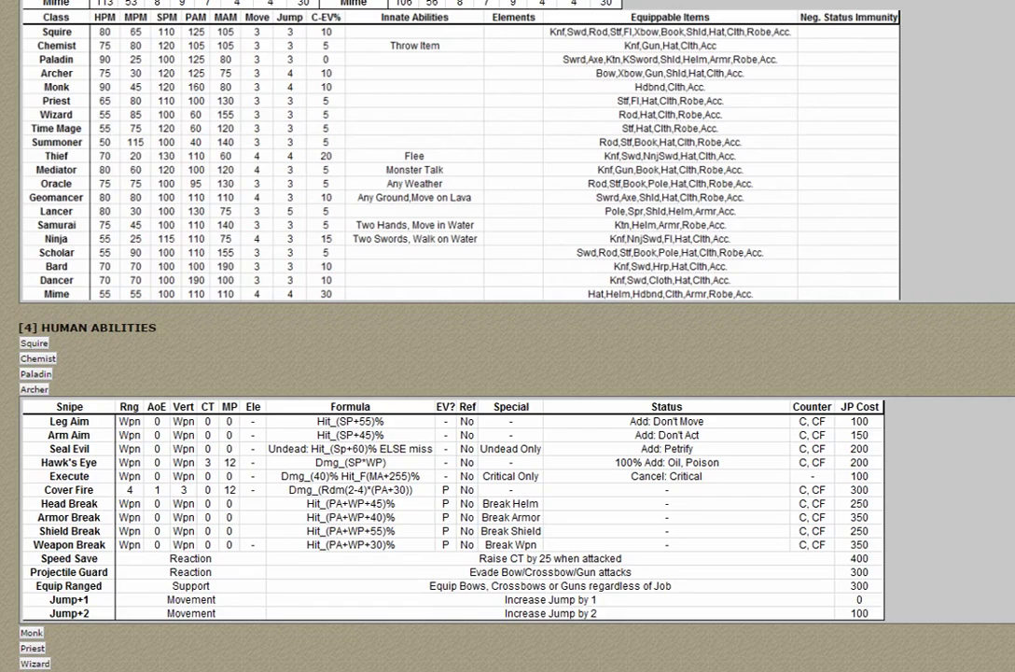
pyautogui.hotkey('alt', 'Tab')
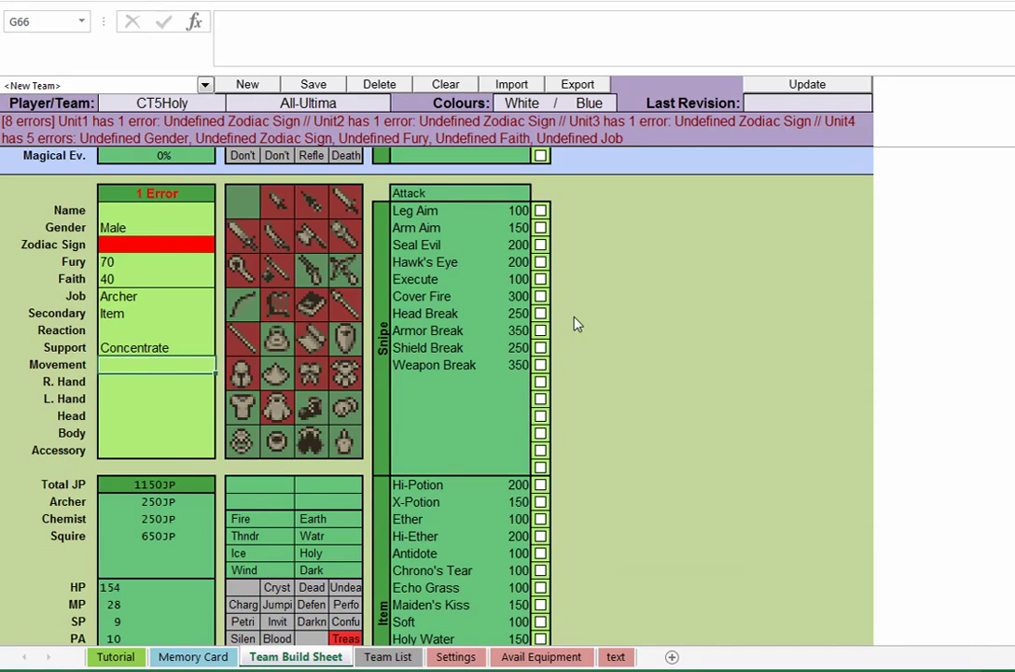
pyautogui.click(542, 280)
pyautogui.click(540, 229)
# Set the Archer's movement ability to Move-HP UP and its reaction ability to Speed Save
pyautogui.write('Mo')
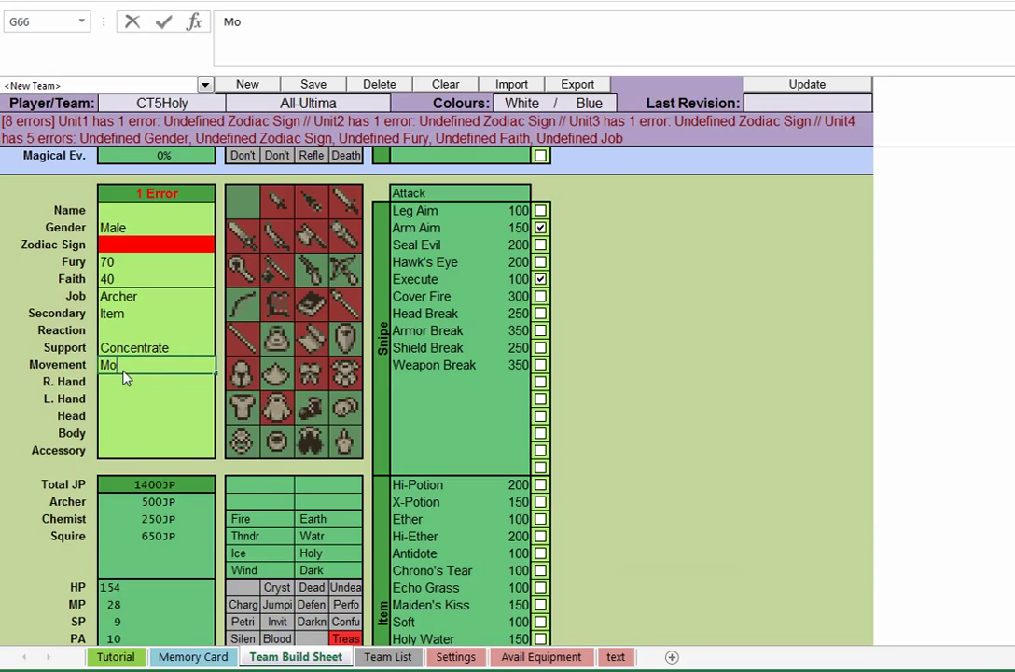
pyautogui.write('ve-HP UP')
pyautogui.hotkey('ctrl', 'Return')
pyautogui.press('Up')
pyautogui.press('Up')
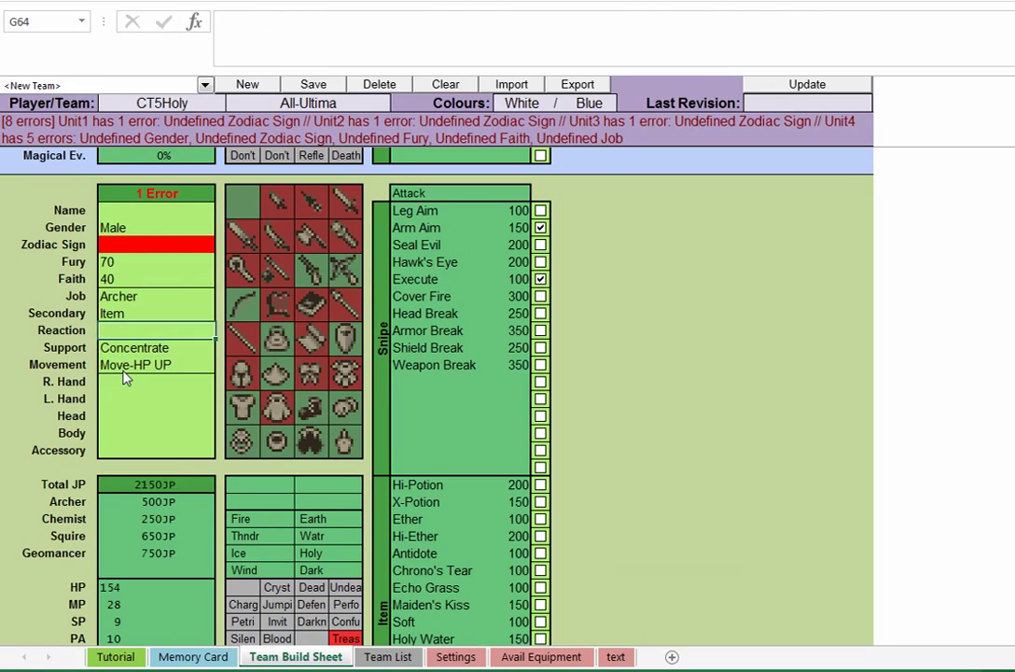
pyautogui.write('Spe')
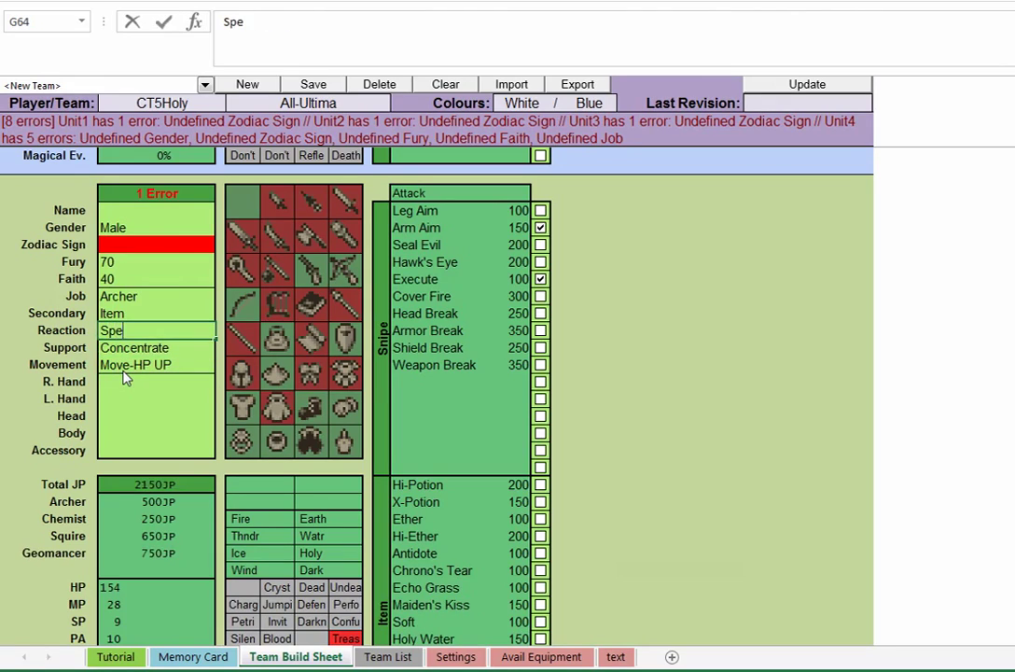
pyautogui.write('ed Save')
pyautogui.press('Return')
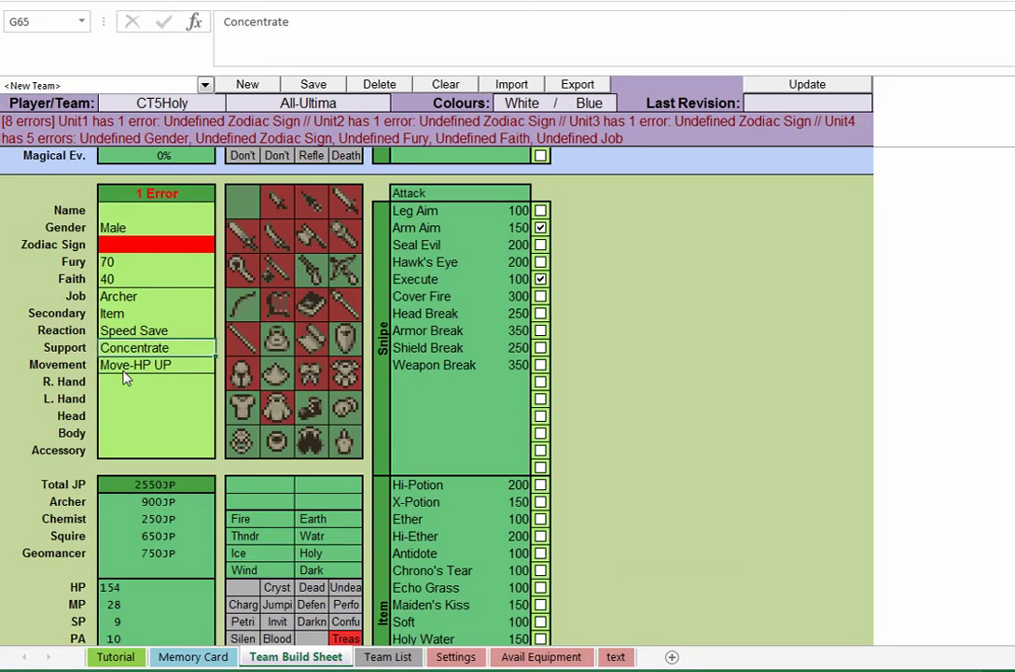
# Review the Archer's abilities, JP spending and stats against the Mediator, the Wizard and the empty fourth unit
pyautogui.scroll(12, 368, 345)
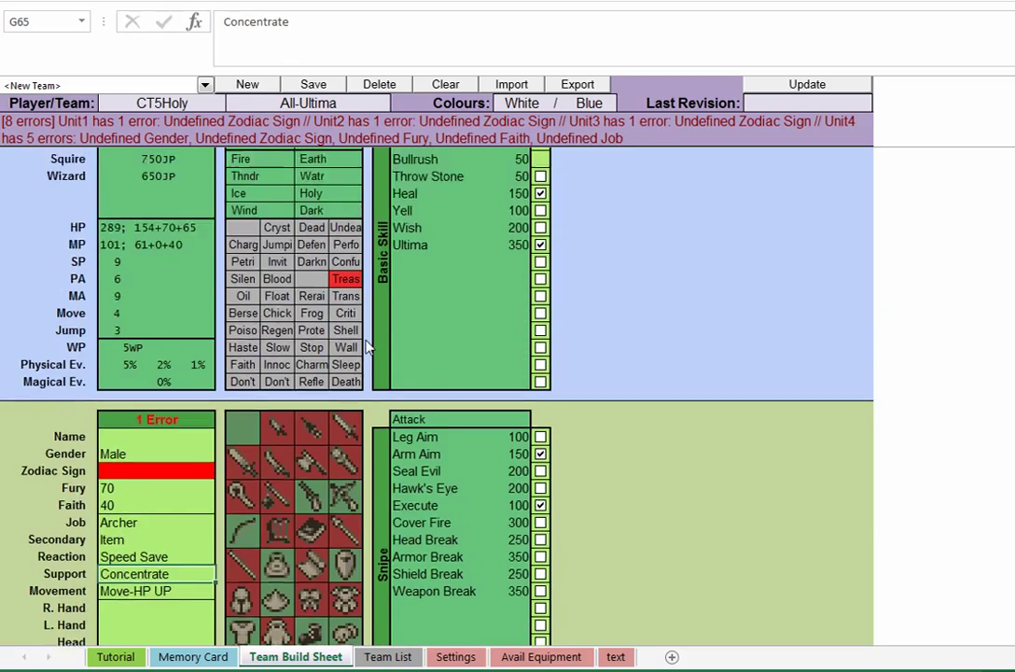
pyautogui.scroll(-10, 368, 347)
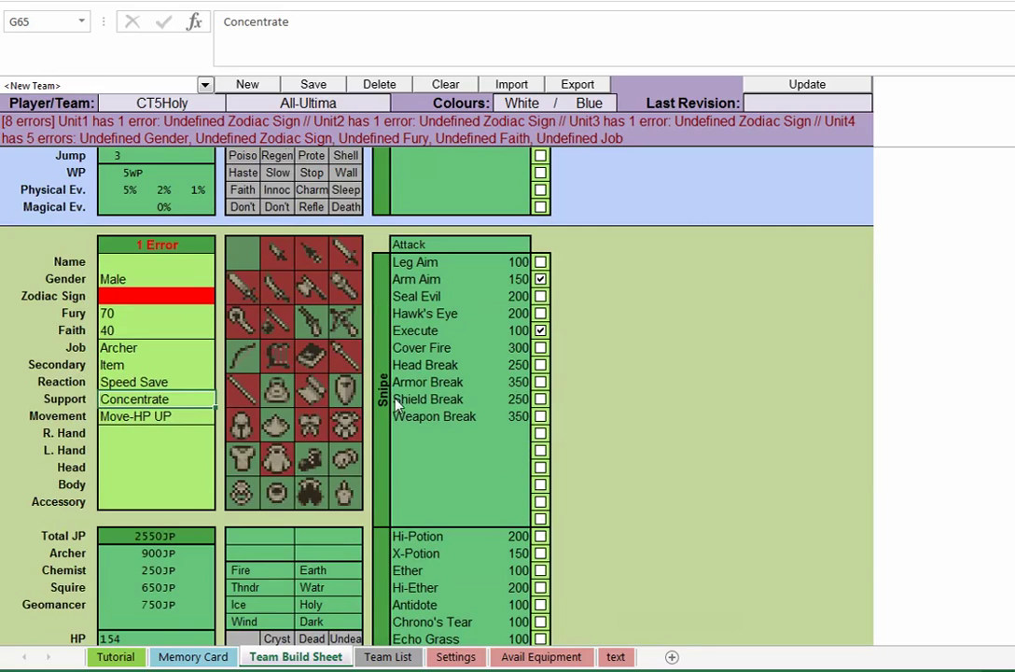
pyautogui.scroll(-8, 398, 403)
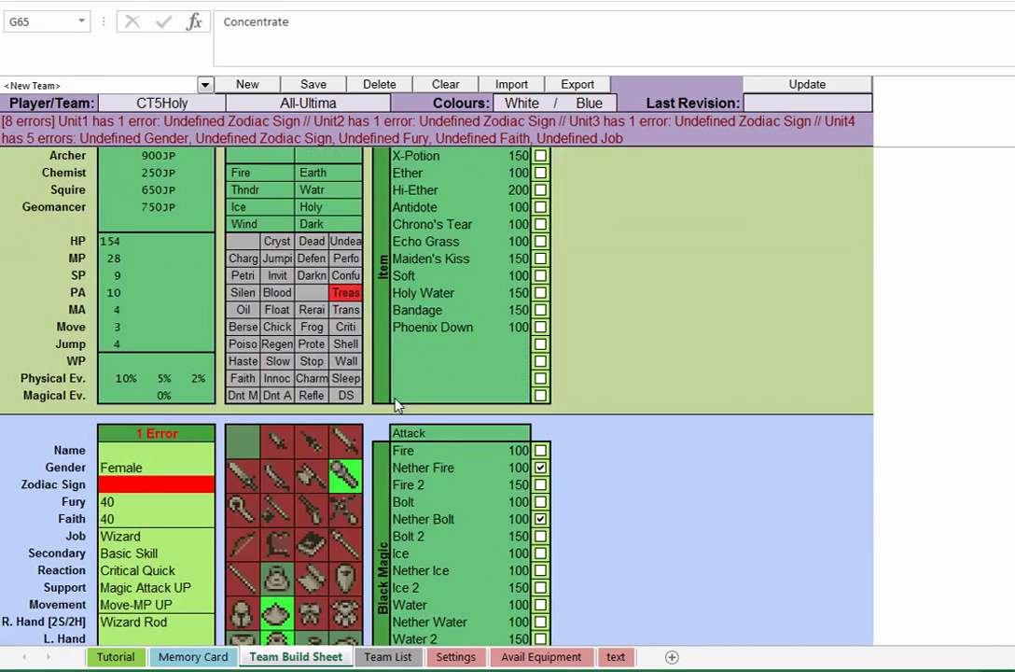
pyautogui.scroll(6, 395, 405)
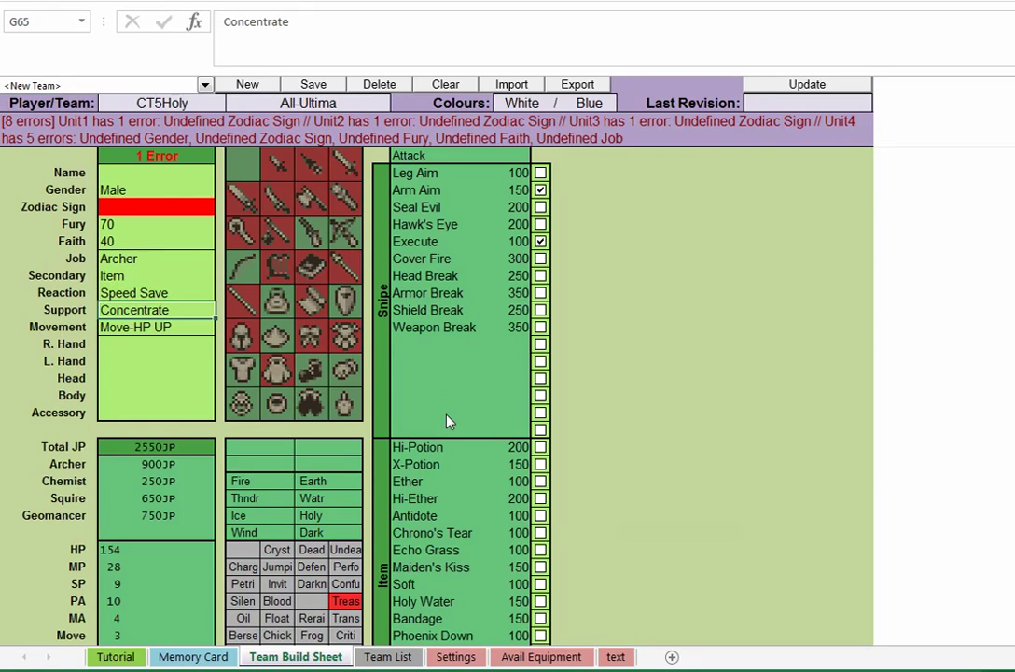
pyautogui.scroll(12, 446, 420)
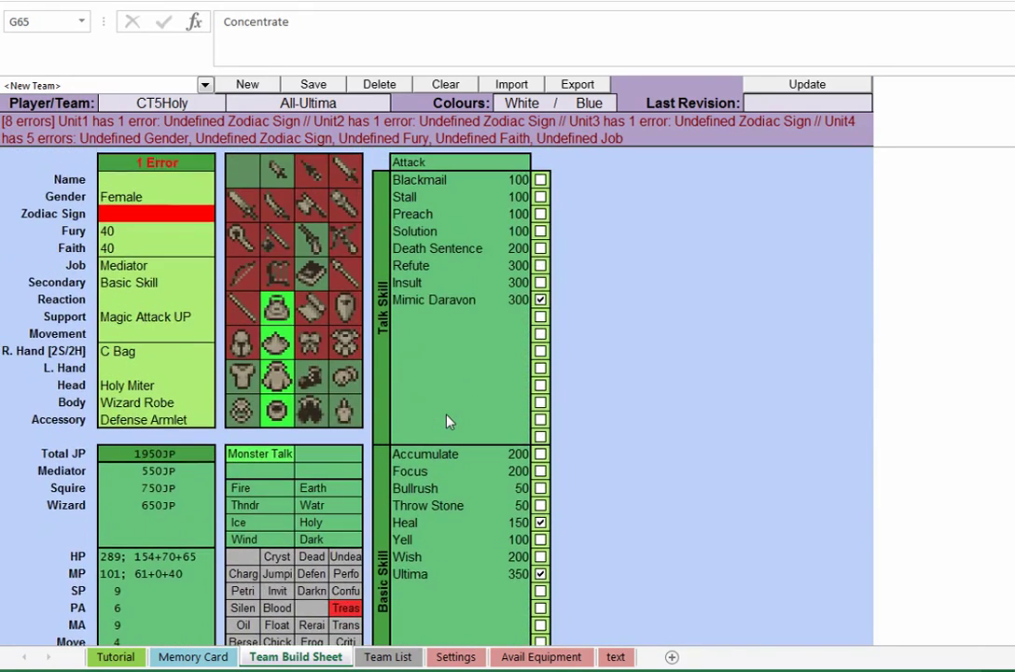
pyautogui.scroll(-12, 446, 420)
pyautogui.scroll(-13, 446, 422)
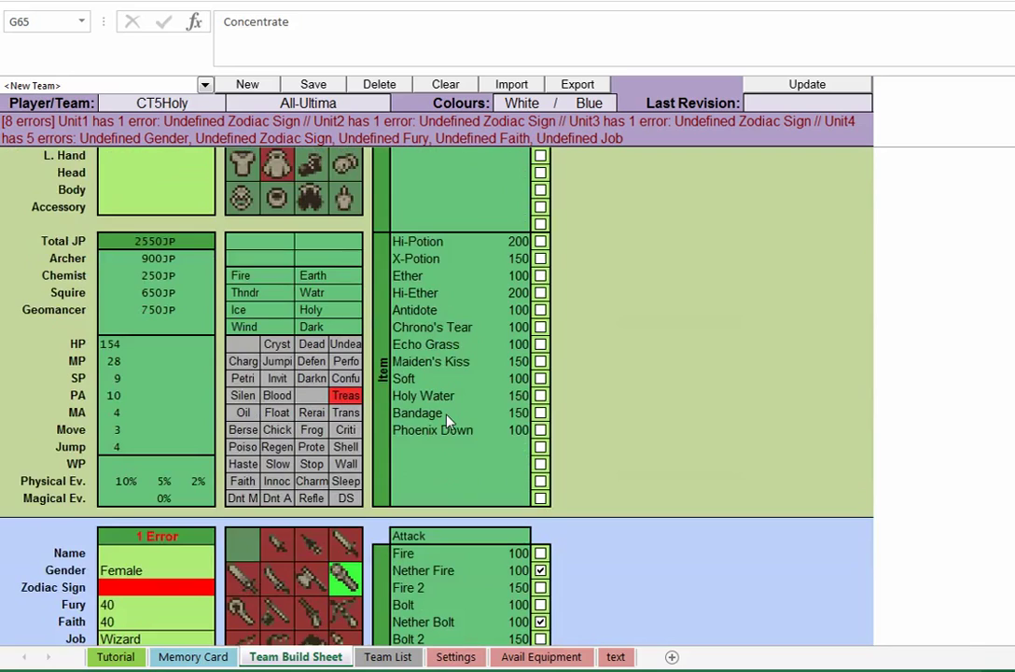
pyautogui.scroll(-4, 446, 422)
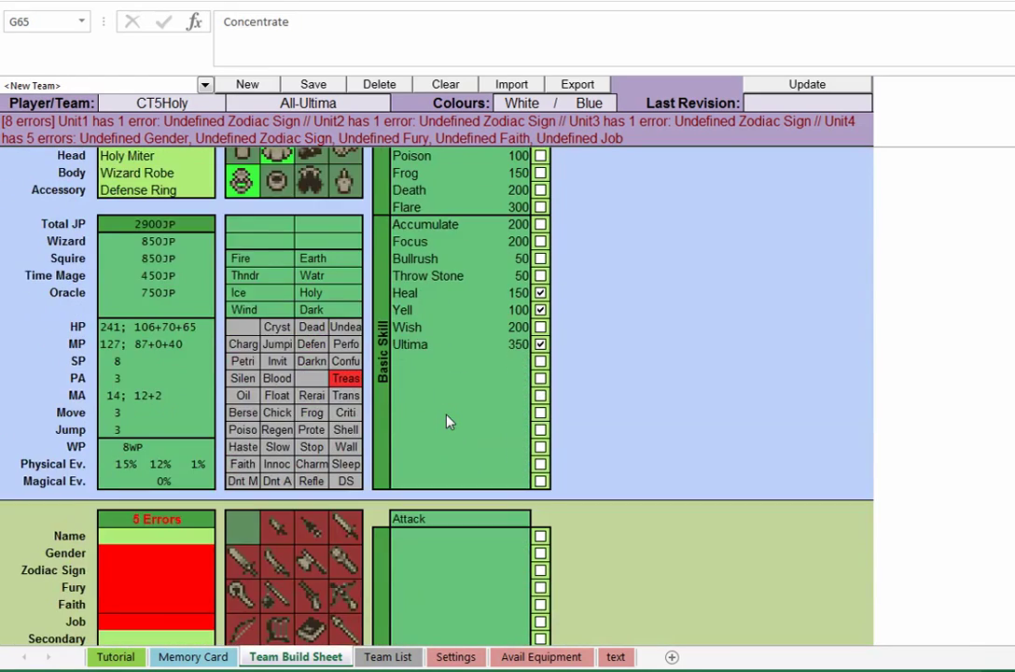
pyautogui.scroll(4, 446, 422)
pyautogui.scroll(12, 446, 422)
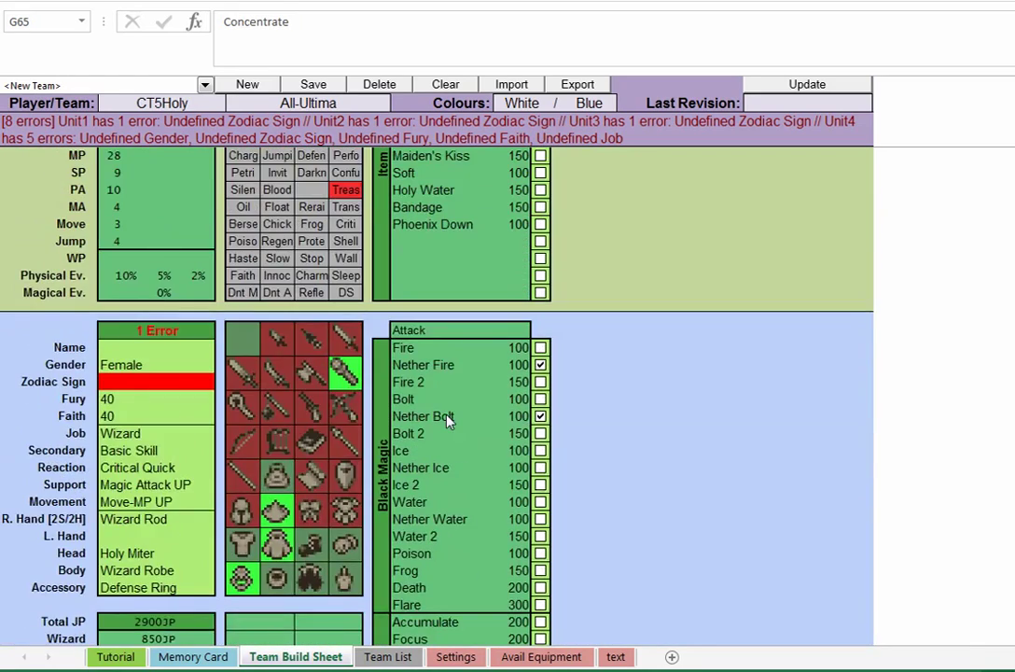
pyautogui.scroll(3, 446, 422)
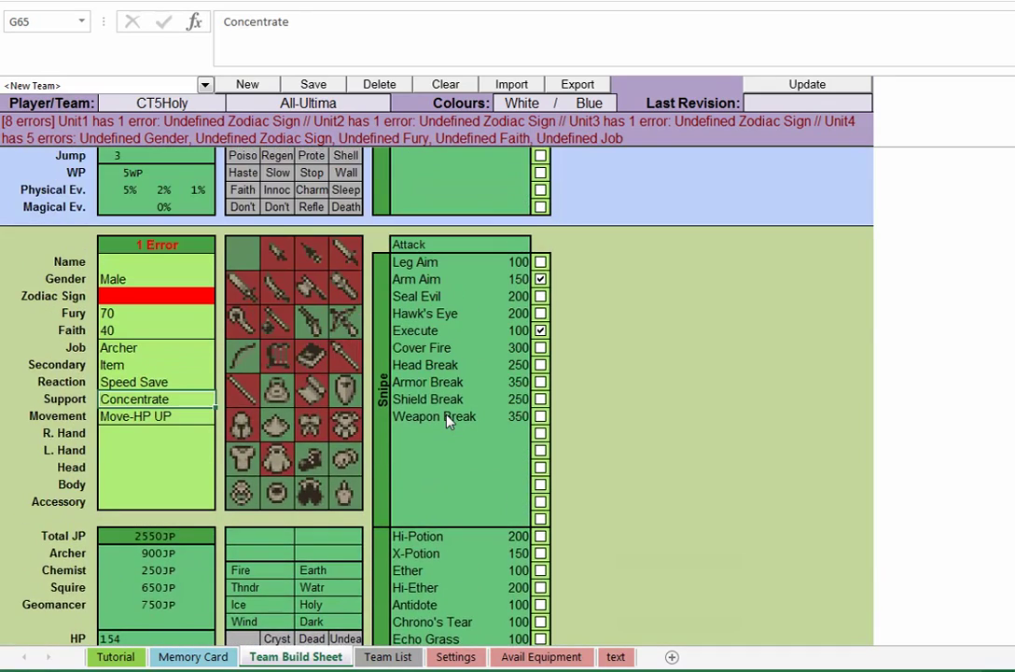
# Select Phoenix Down and X-Potion among the Archer's Item abilities
pyautogui.scroll(-2, 446, 422)
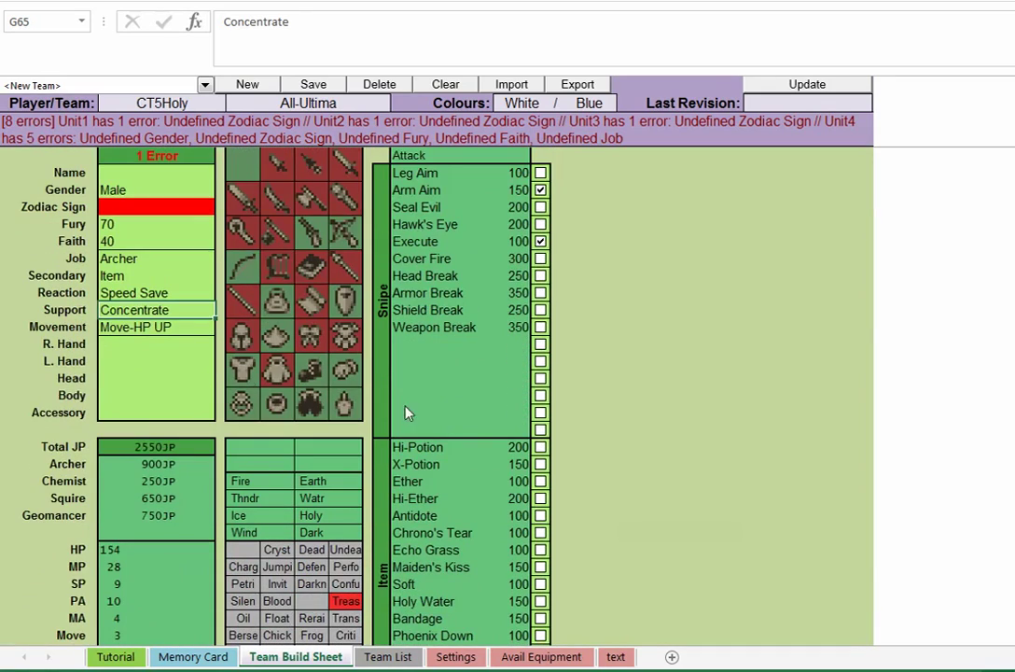
pyautogui.scroll(-1, 205, 355)
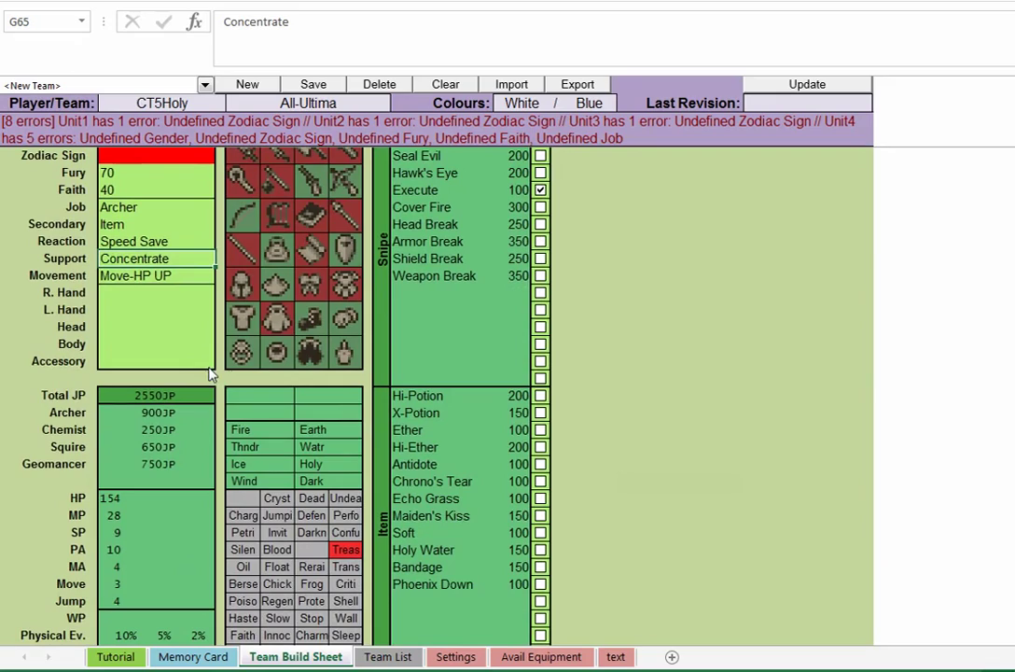
pyautogui.click(540, 585)
pyautogui.click(541, 413)
pyautogui.scroll(12, 540, 538)
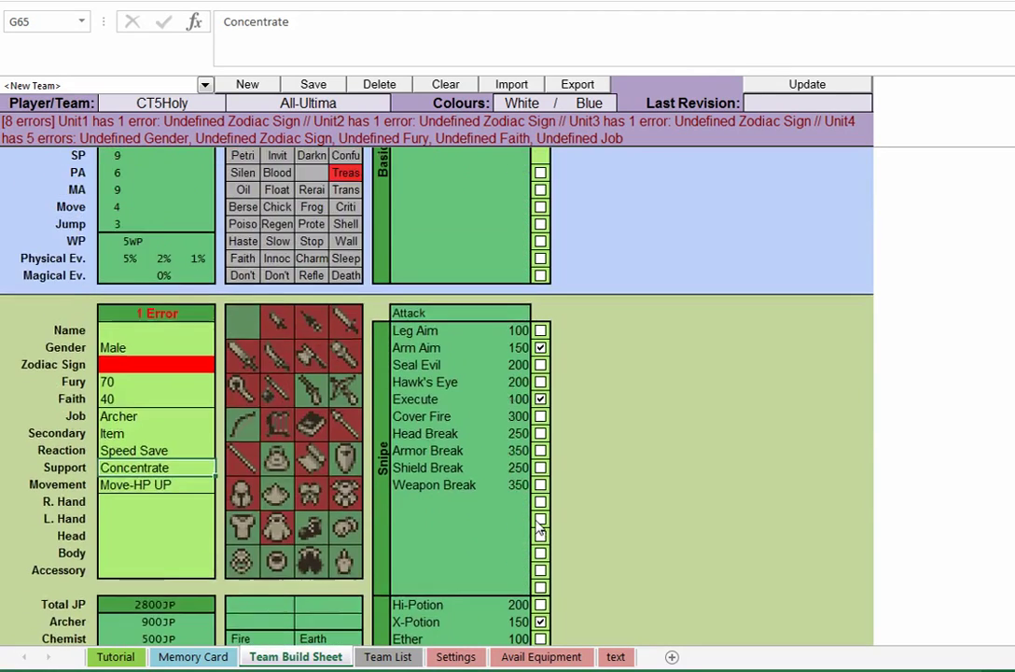
# Change the Archer's reaction ability to Auto Potion
pyautogui.scroll(-3, 534, 533)
pyautogui.scroll(-9, 534, 533)
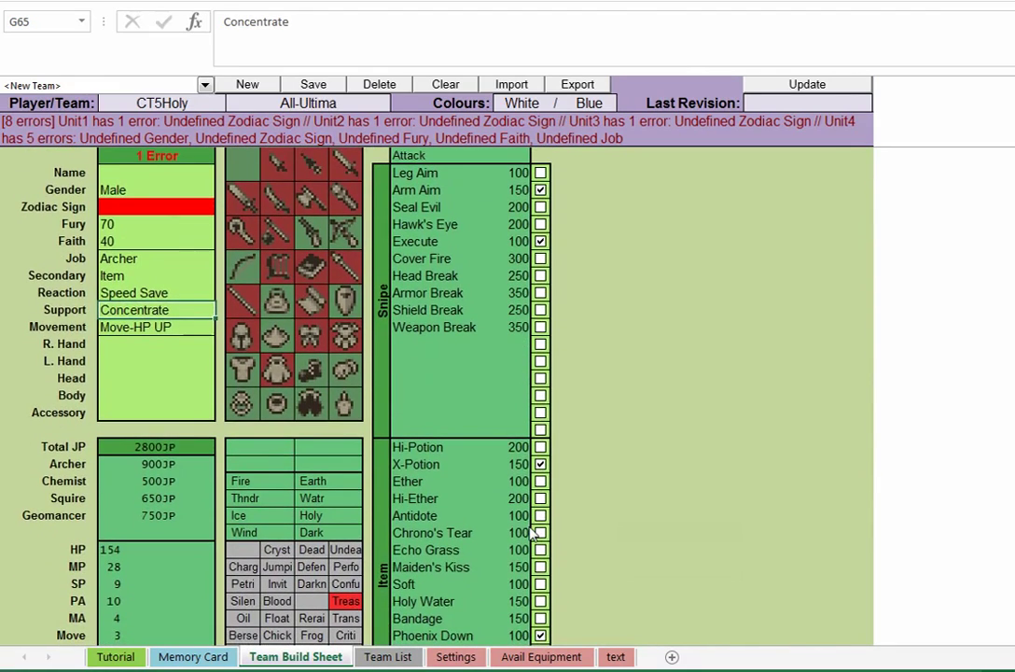
pyautogui.scroll(-2, 533, 533)
pyautogui.scroll(1, 533, 533)
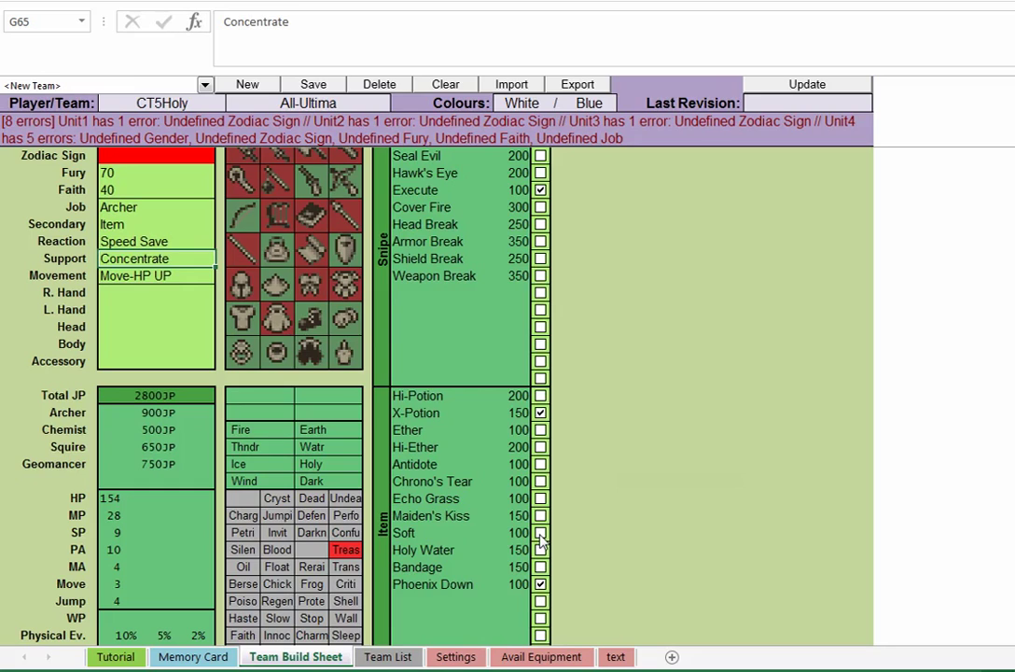
pyautogui.scroll(1, 539, 523)
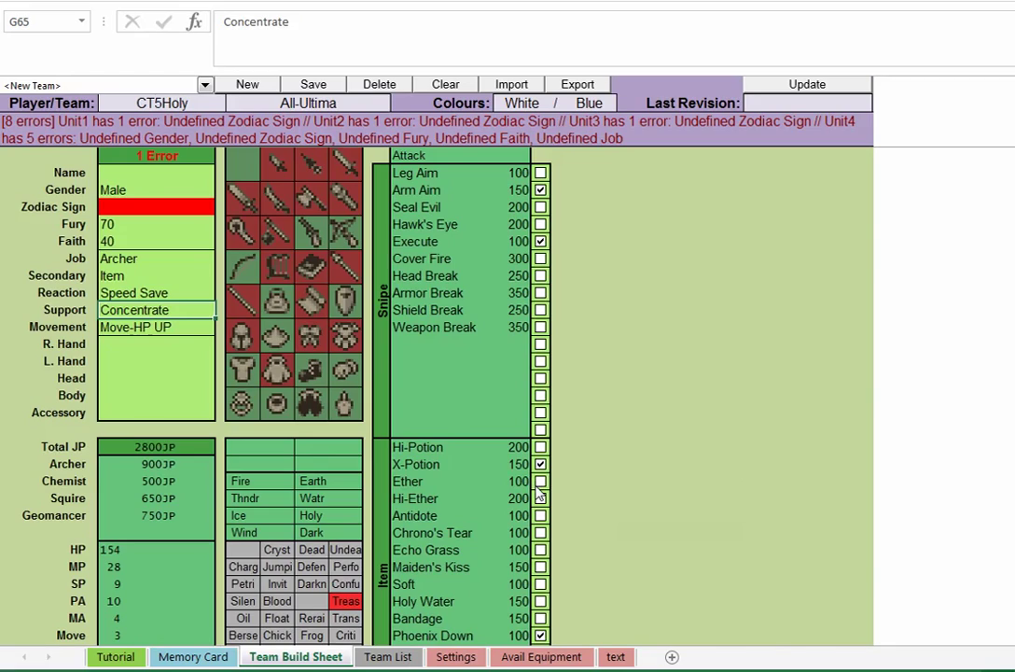
pyautogui.press('Up')
pyautogui.write('Auto P')
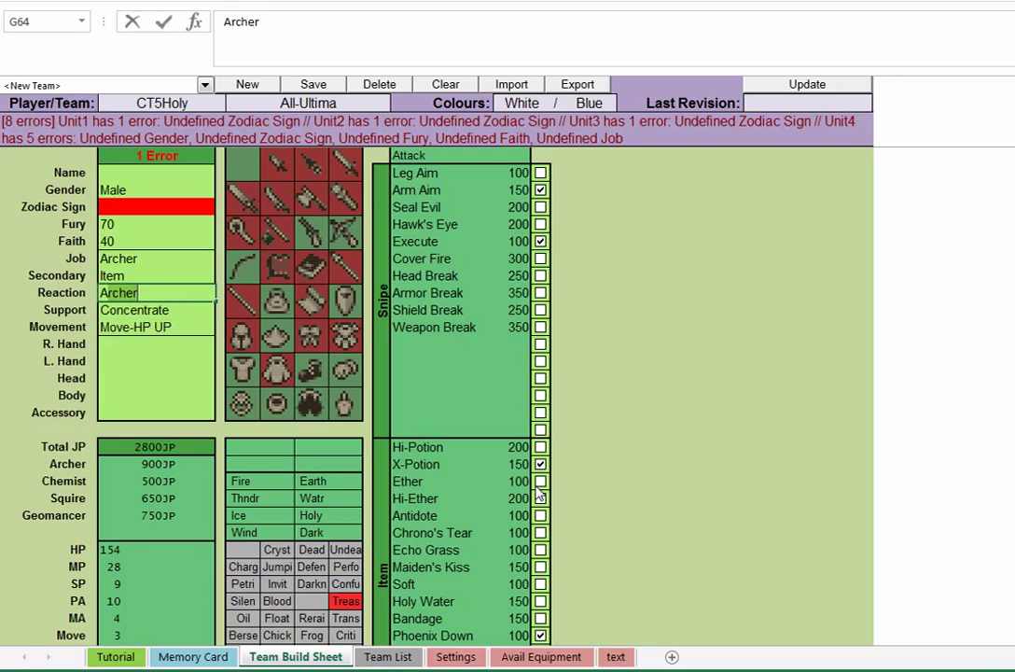
pyautogui.write('otion')
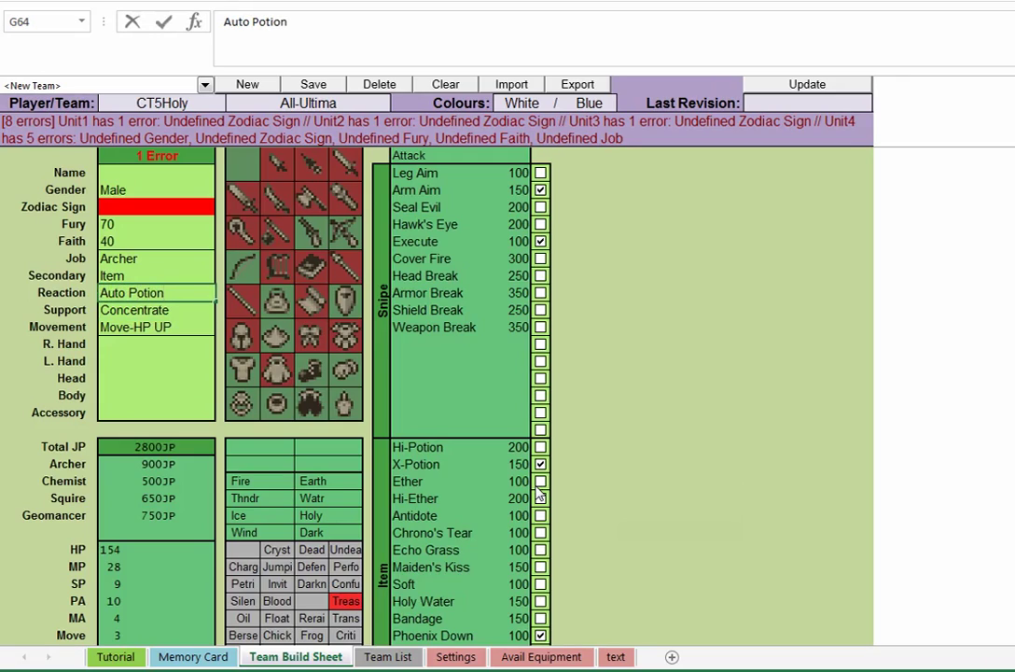
pyautogui.press('Return')
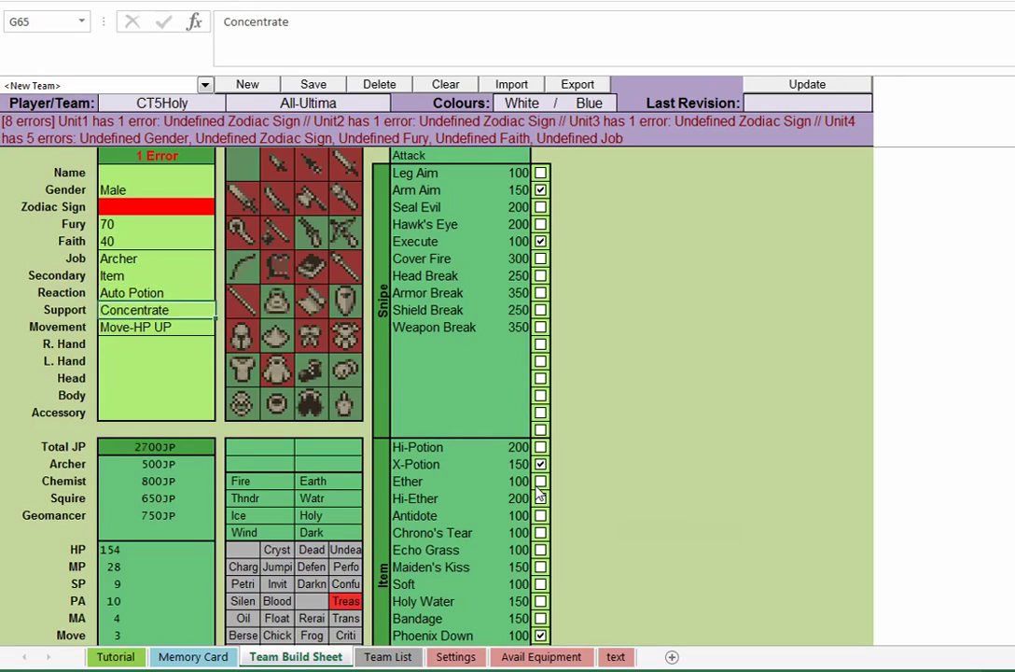
pyautogui.press('Up')
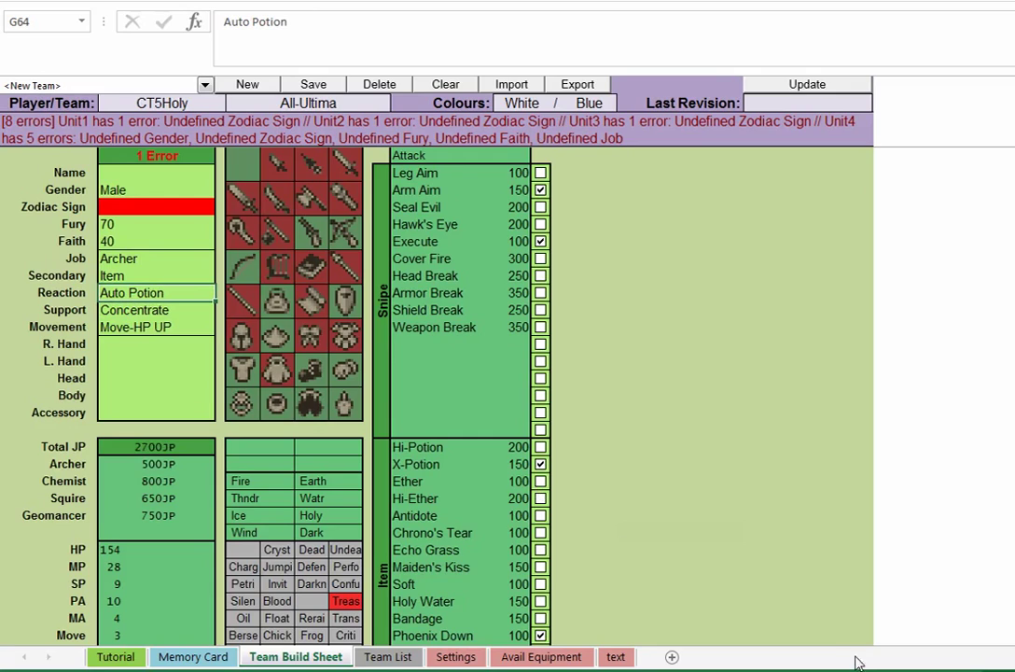
# Add Bandage and Soft to the Archer's selected Item abilities
pyautogui.scroll(-1, 691, 555)
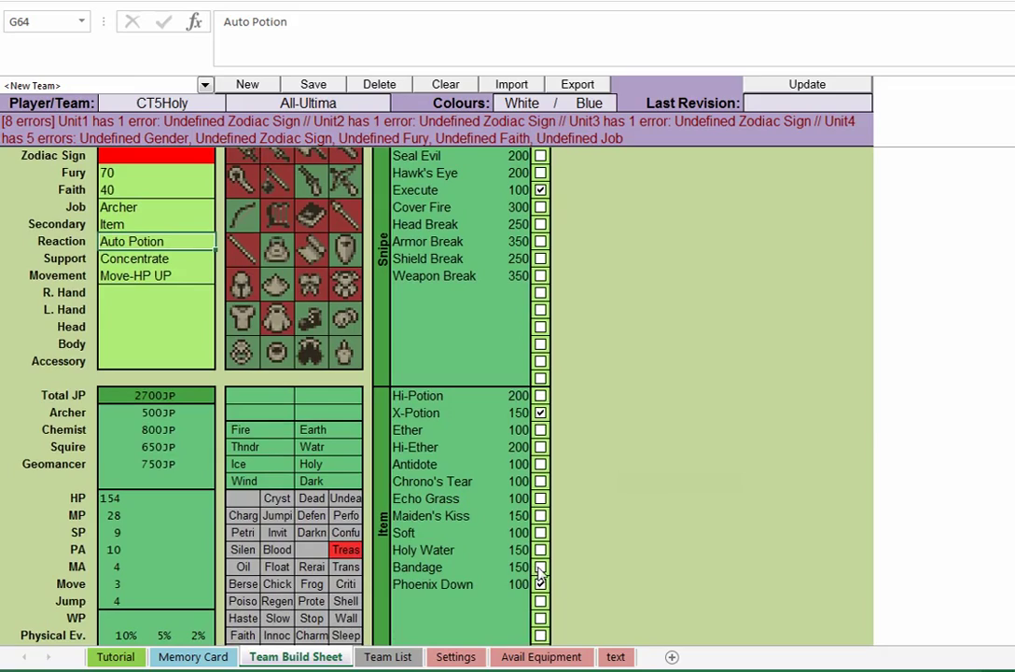
pyautogui.click(542, 566)
pyautogui.click(541, 533)
pyautogui.scroll(1, 572, 468)
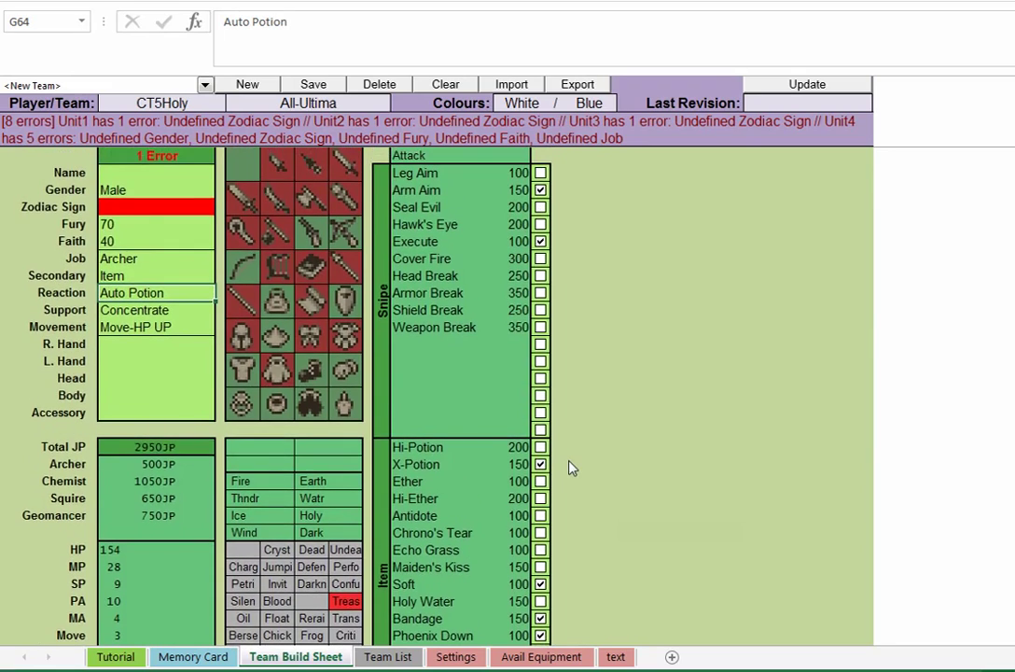
pyautogui.scroll(8, 572, 468)
pyautogui.scroll(-8, 572, 468)
# Equip the Archer with a Long Bow in the right hand and a Thief Hat on the head
pyautogui.press('Down')
pyautogui.press('Down')
pyautogui.press('Down')
pyautogui.write('Lo')
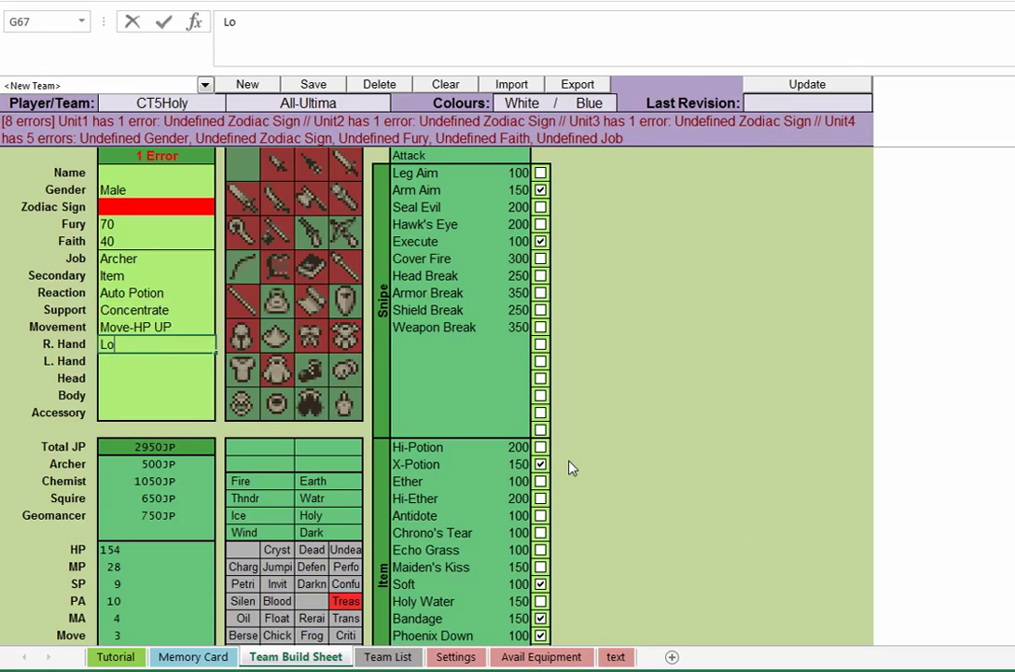
pyautogui.write('ng Bow')
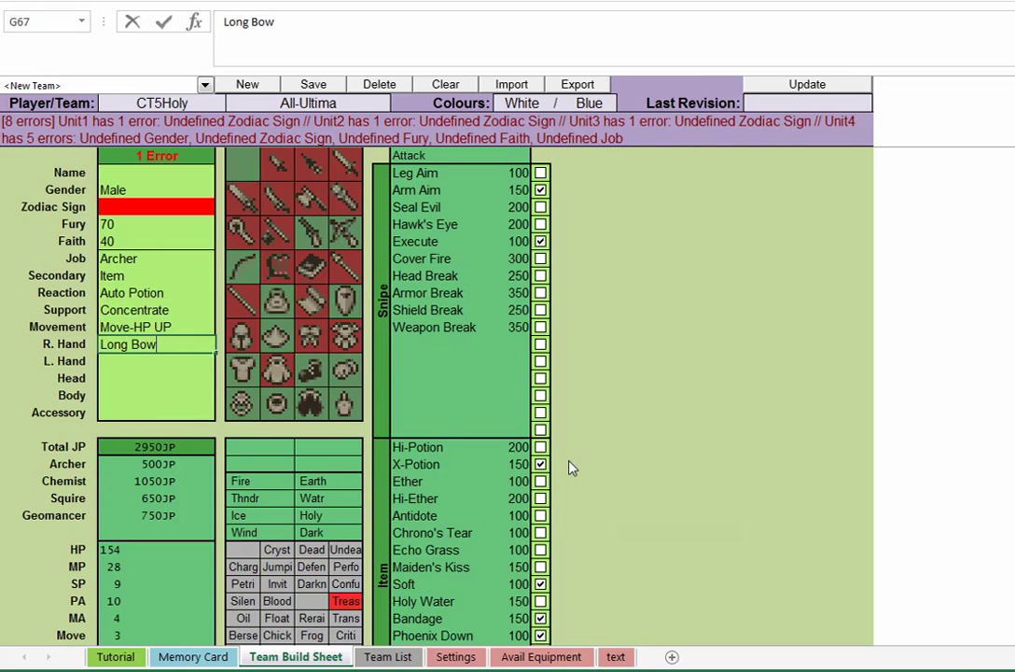
pyautogui.press('Return')
pyautogui.write('T')
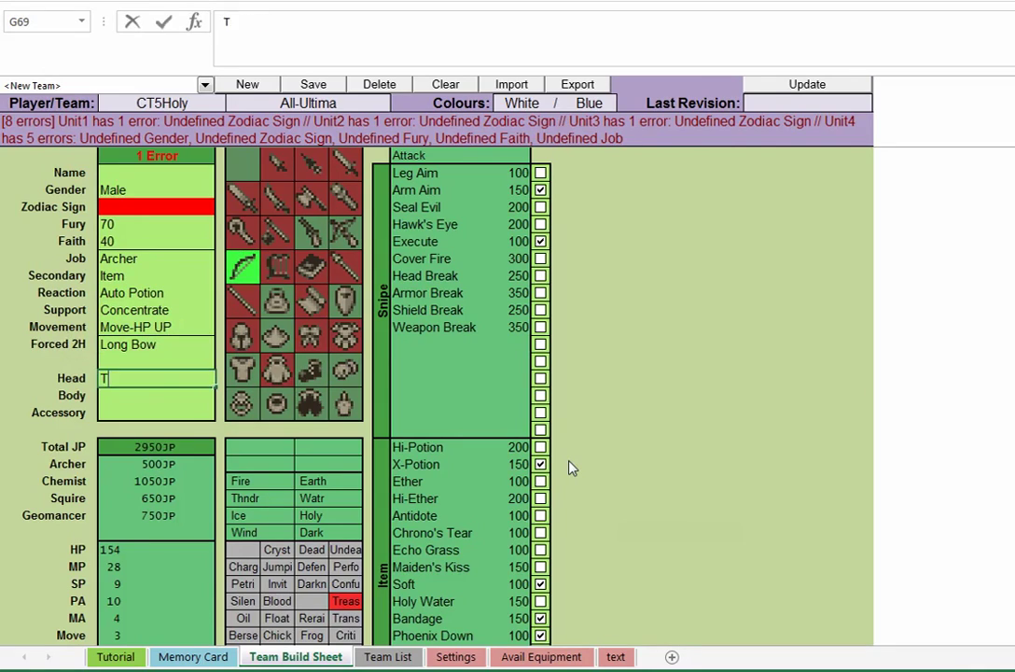
pyautogui.write('hief Hat')
pyautogui.press('Return')
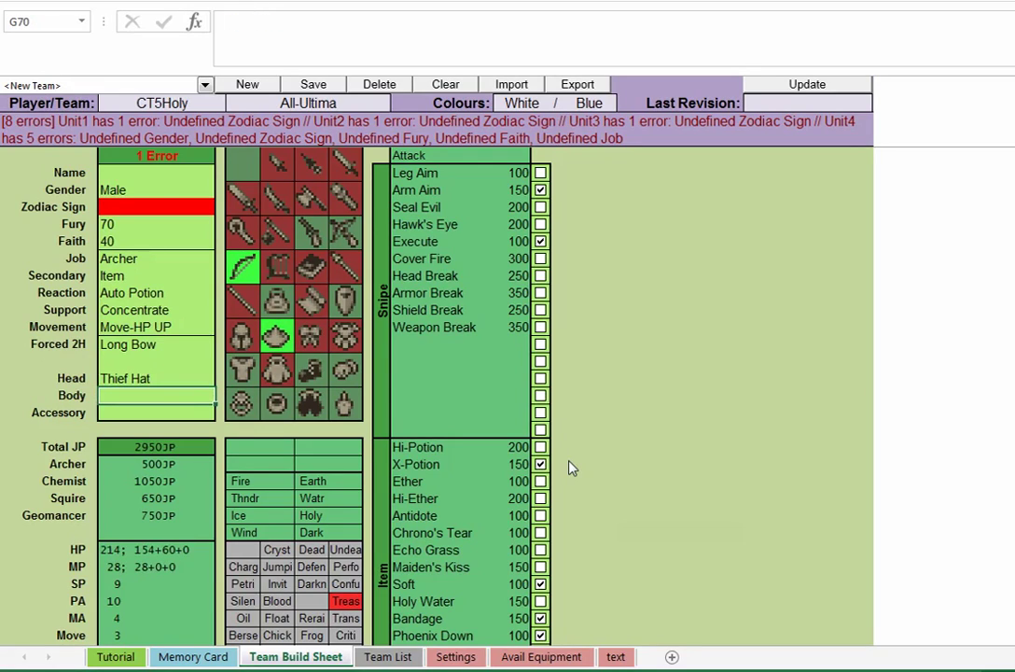
# Replace the Archer's weapon with an Ice Bow
pyautogui.press('Up')
pyautogui.press('Up')
pyautogui.press('Up')
pyautogui.write('Ice B')
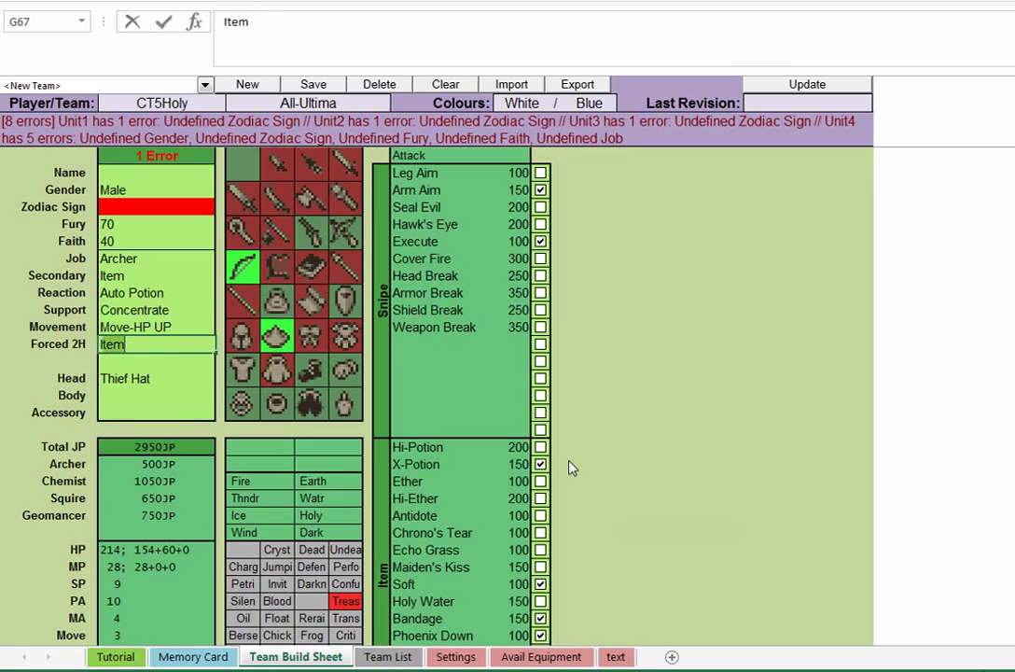
pyautogui.write('ow')
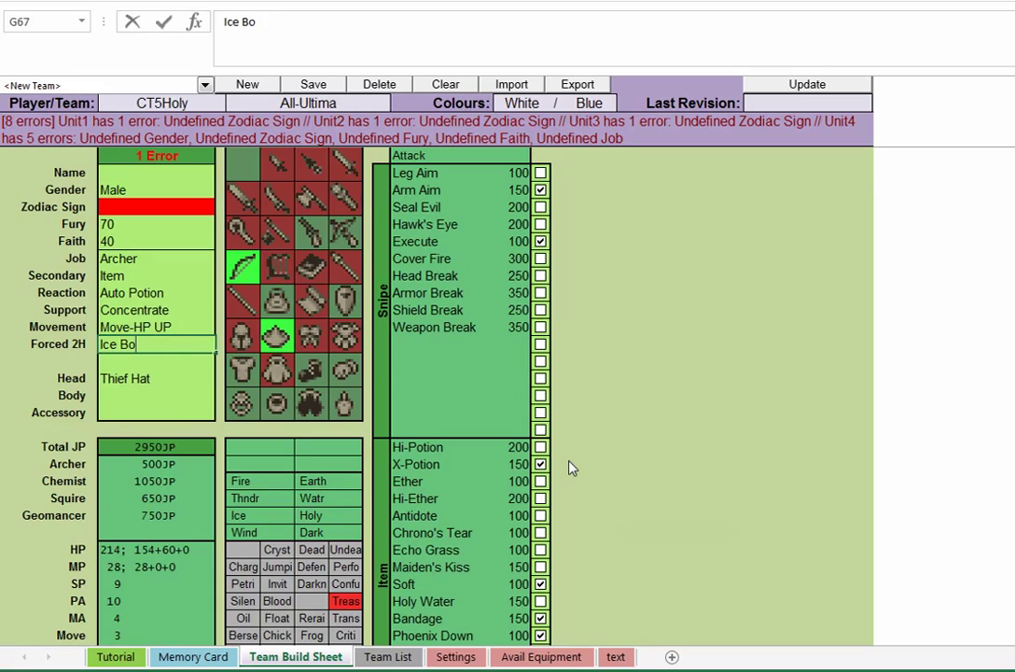
pyautogui.press('Return')
# Equip the Archer with Secret Clothes as body armor and Cherche as the accessory
pyautogui.press('Down')
pyautogui.press('Down')
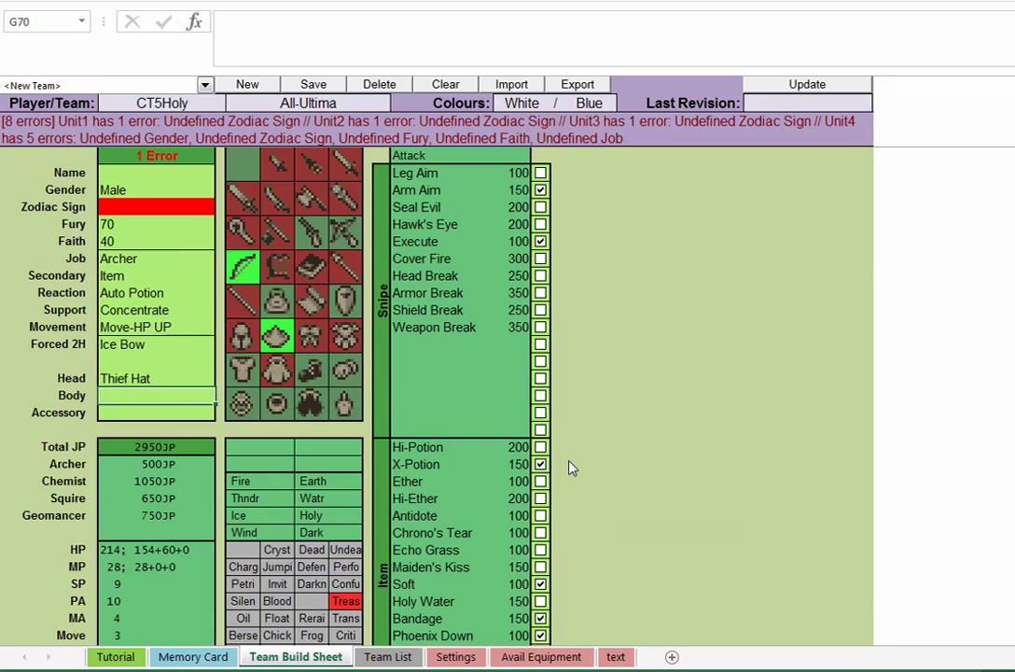
pyautogui.write('Secre')
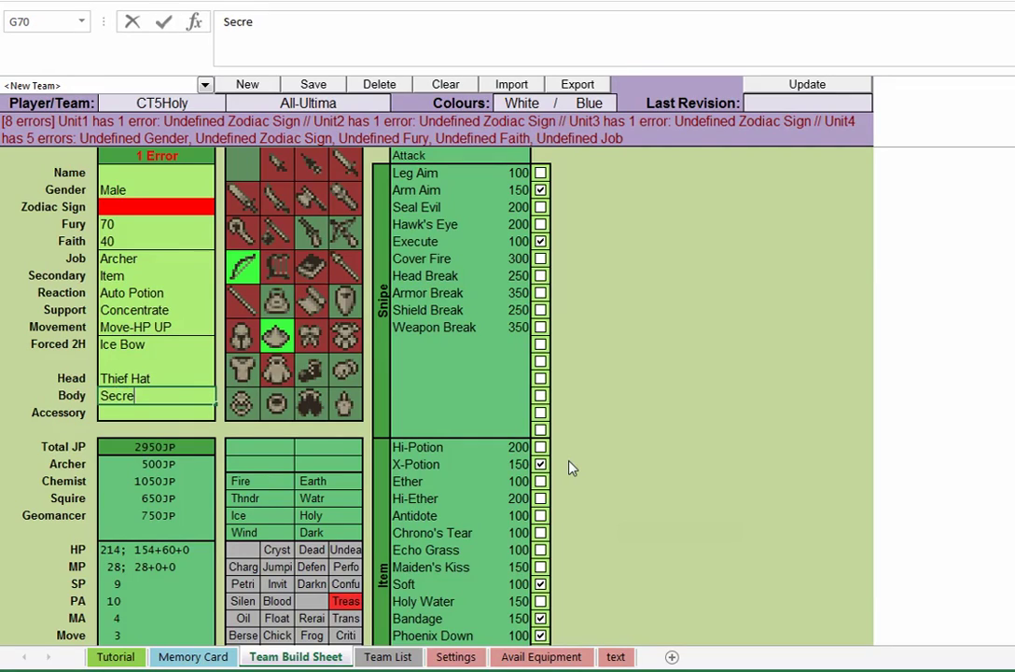
pyautogui.write('t Clothes')
pyautogui.press('Return')
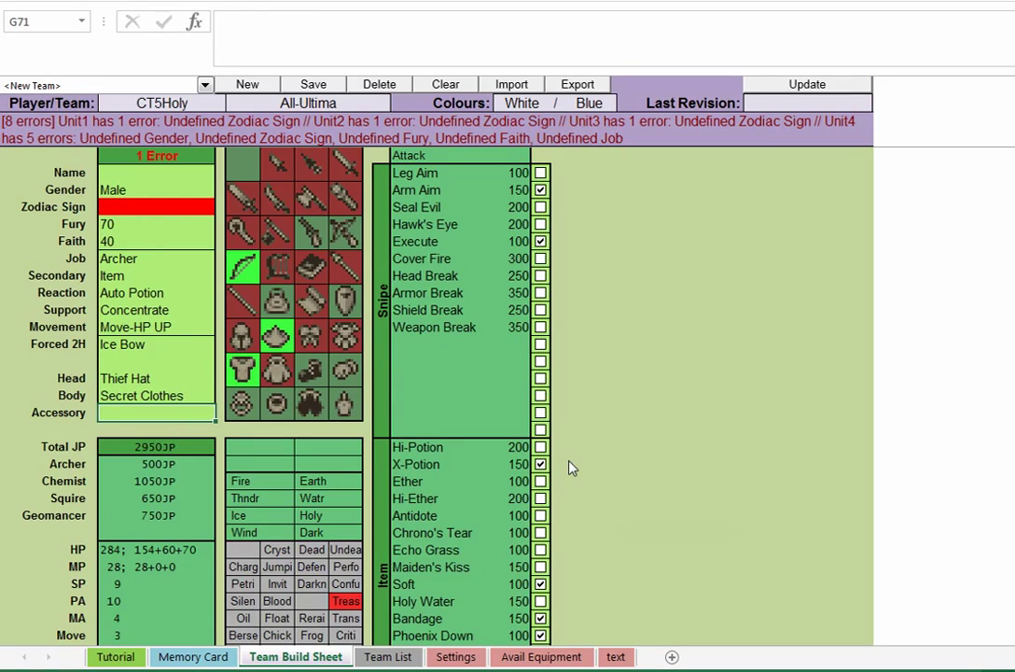
pyautogui.write('Cherche')
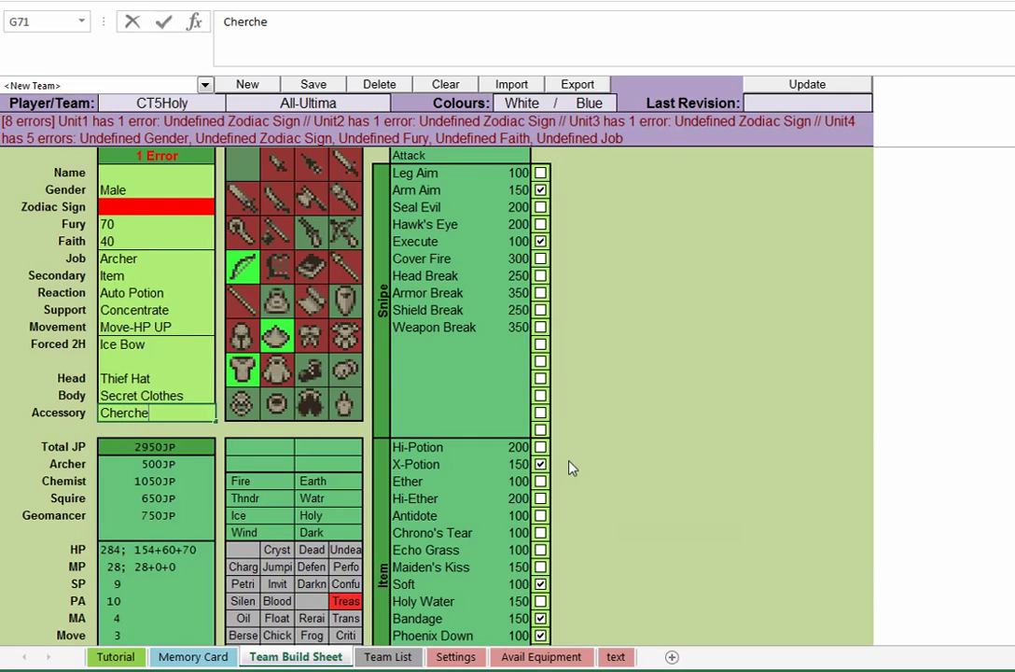
pyautogui.press('Up')
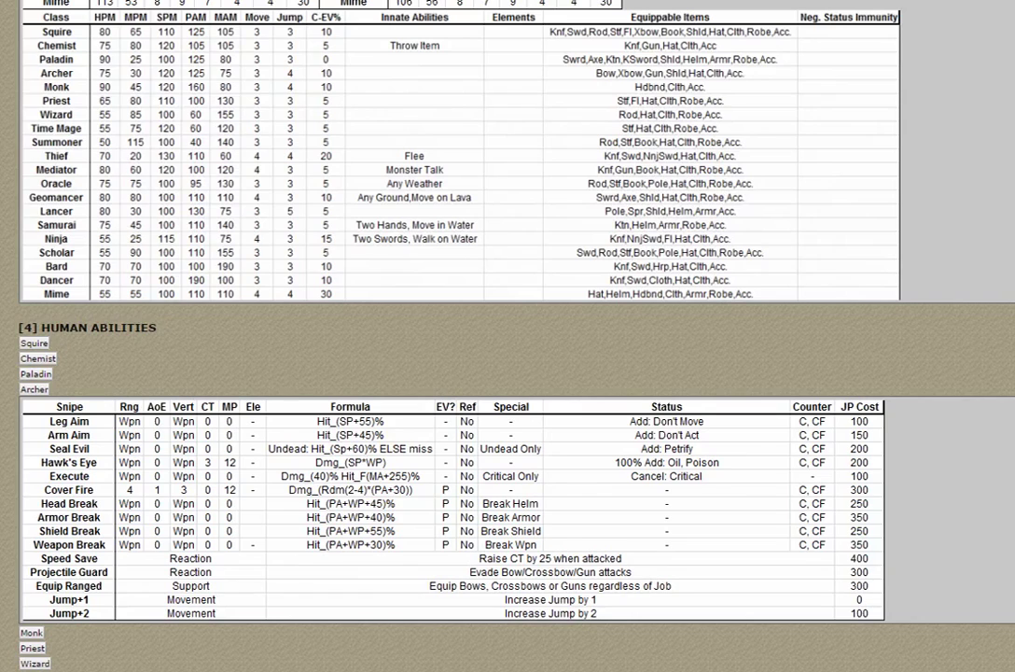
# Switch to the Master Guide and compare the longbows' power, range and stat bonuses in the weapons table
pyautogui.scroll(-10, 73, 367)
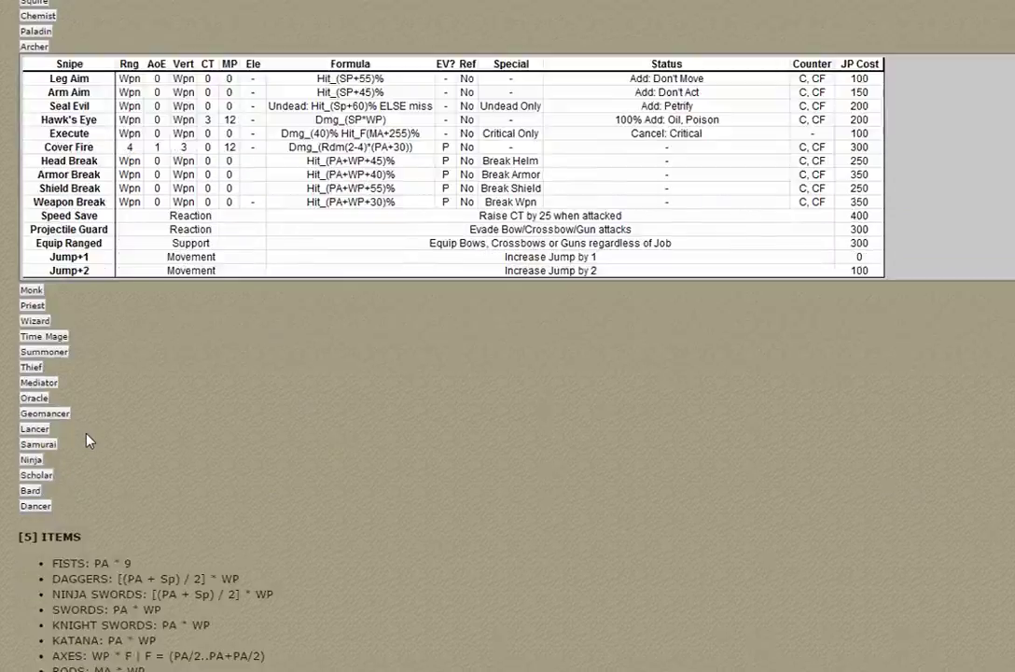
pyautogui.click(27, 370)
pyautogui.scroll(-10, 237, 424)
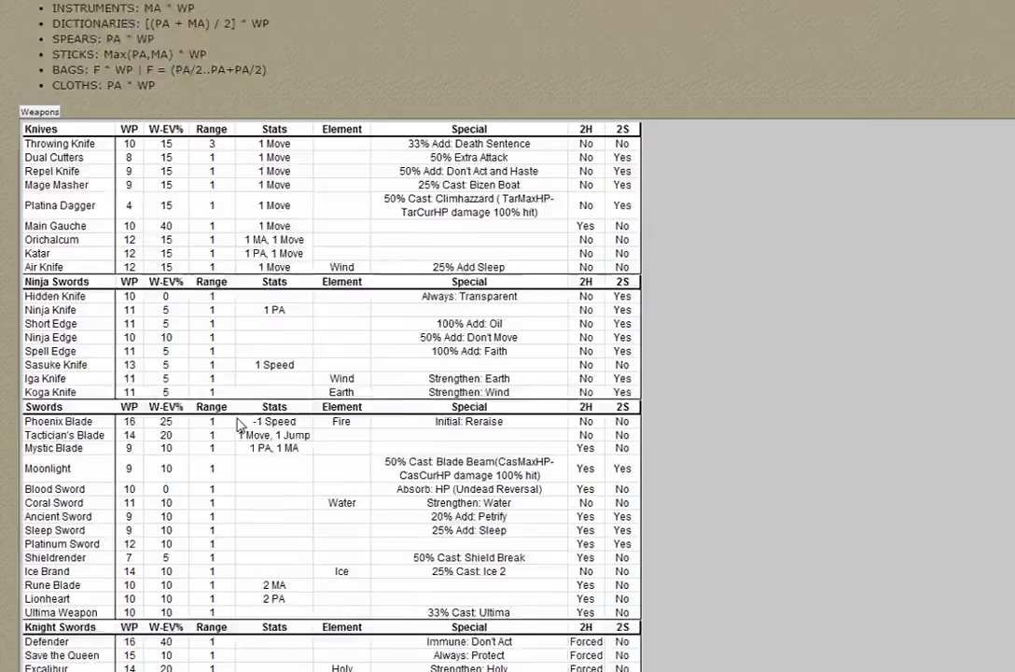
pyautogui.scroll(-5, 237, 425)
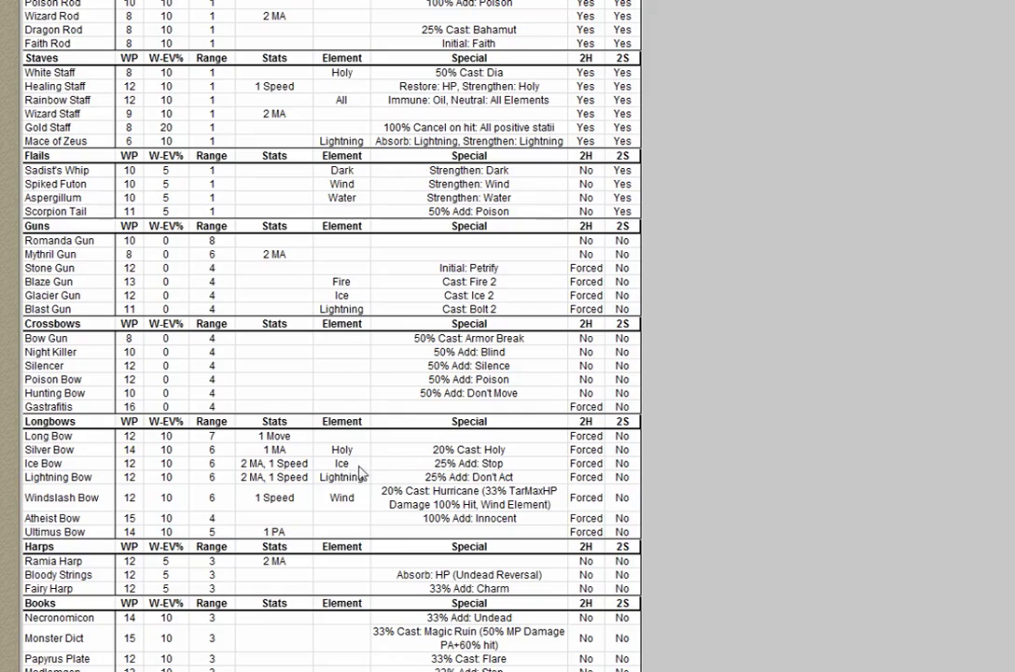
pyautogui.scroll(-5, 389, 469)
pyautogui.scroll(-5, 389, 469)
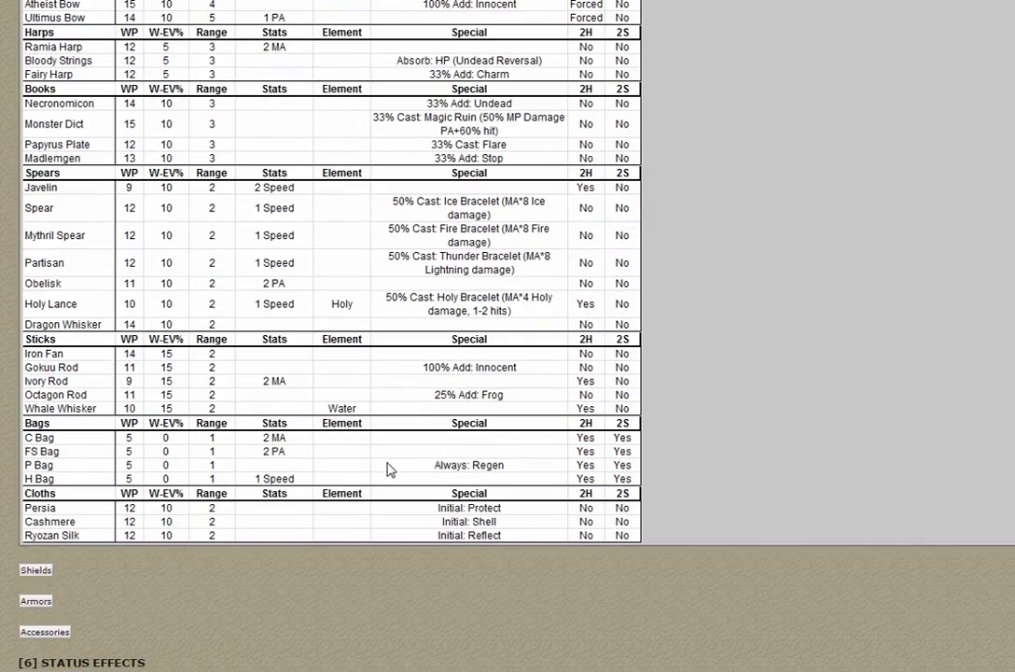
pyautogui.scroll(7, 389, 469)
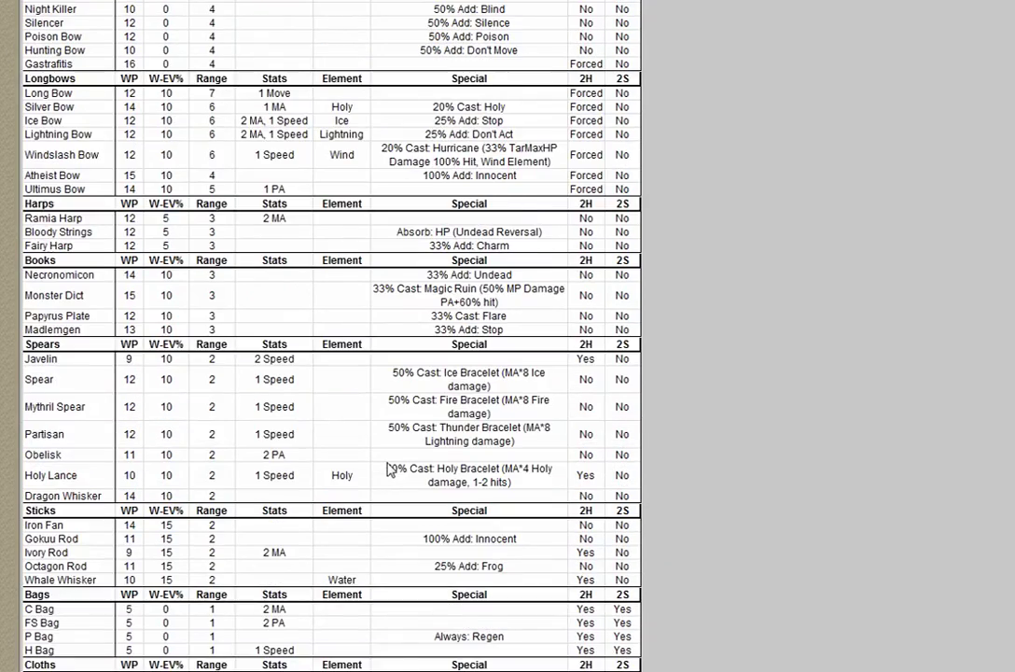
pyautogui.scroll(2, 389, 469)
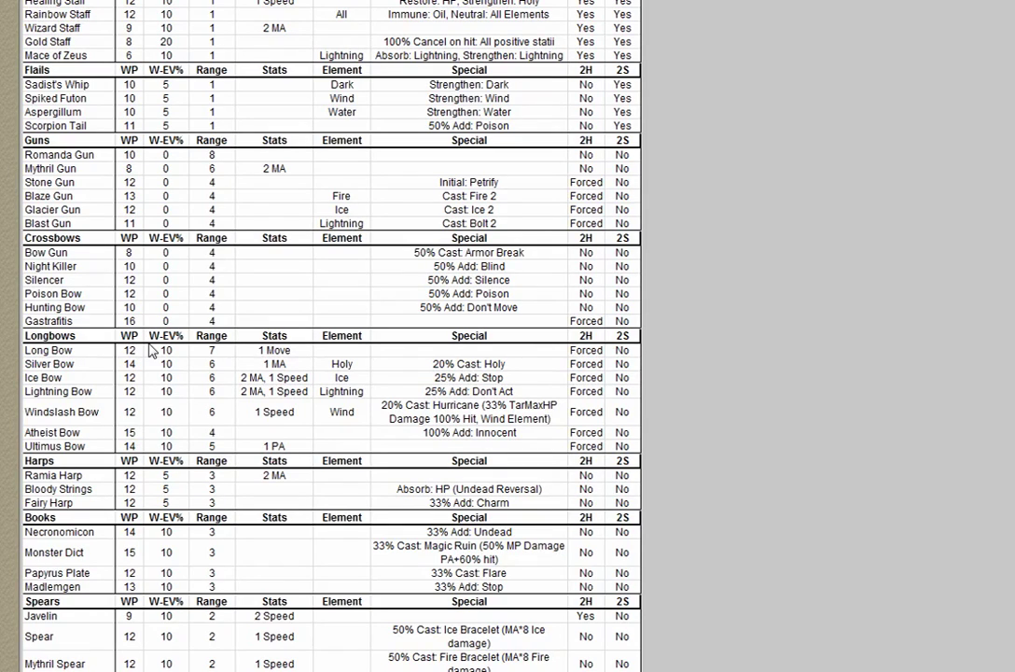
# Return to the team build spreadsheet and set the Archer's weapon to Long Bow
pyautogui.hotkey('alt', 'Tab')
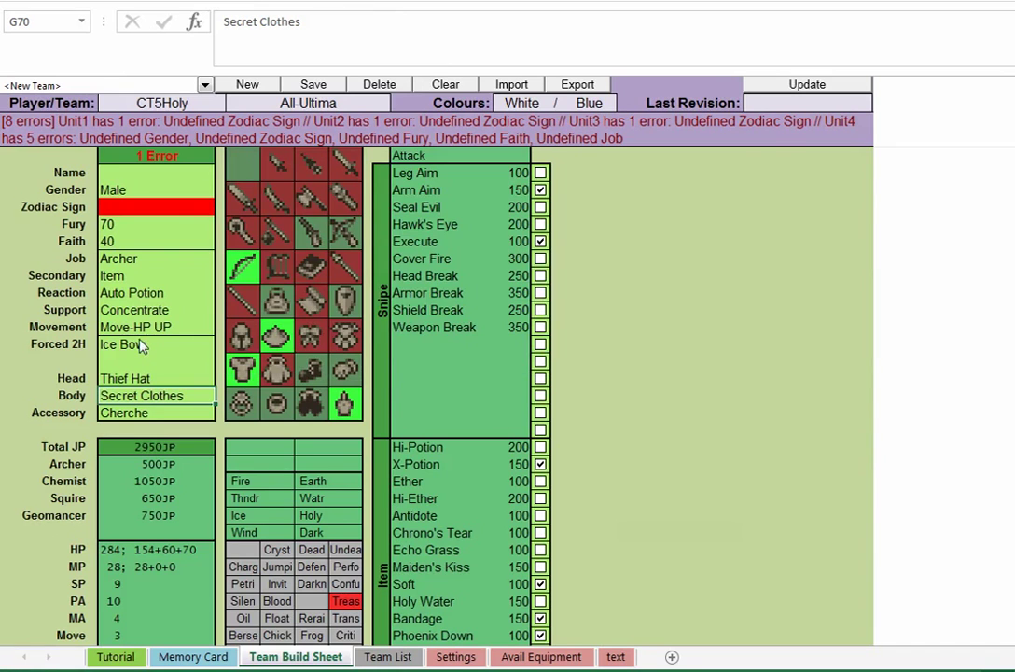
pyautogui.click(128, 351)
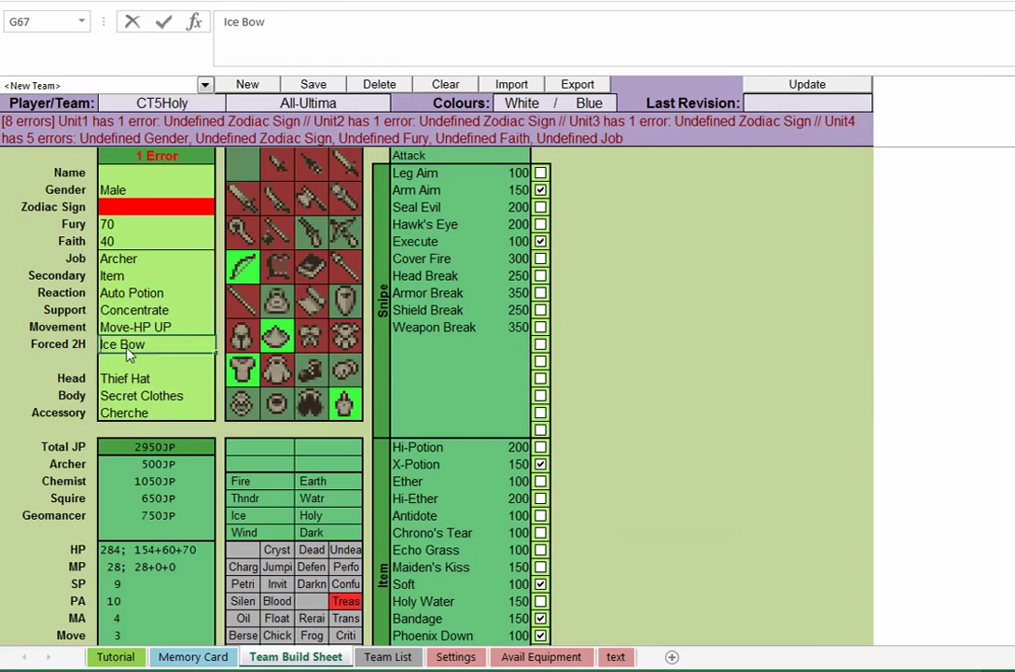
pyautogui.write('Long Bow')
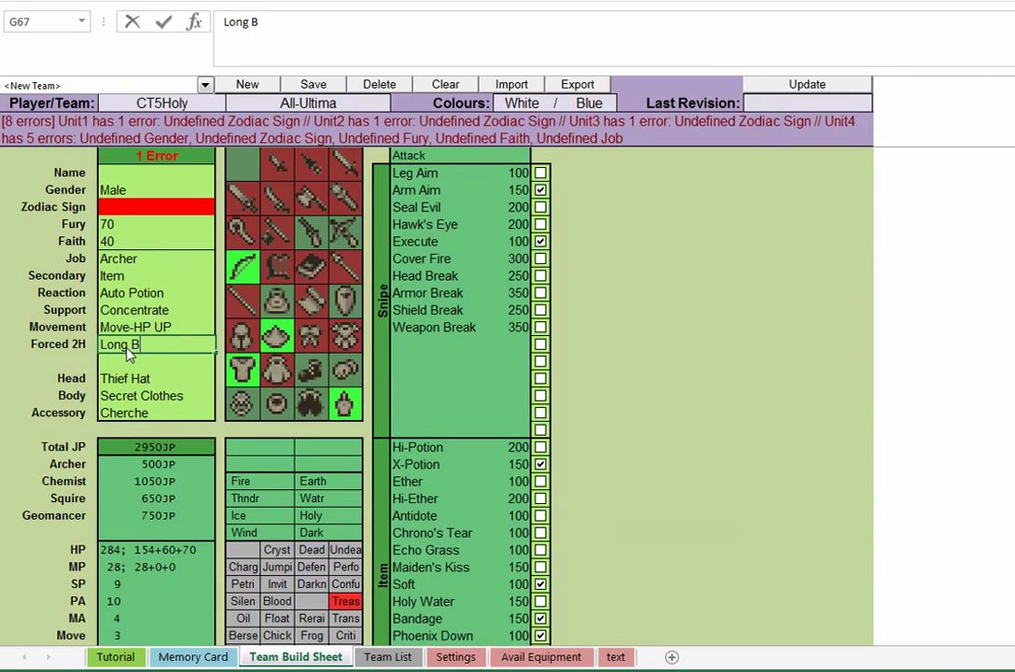
pyautogui.press('Return')
# Change the Archer's accessory to Sprint Shoes
pyautogui.press('Down')
pyautogui.press('Down')
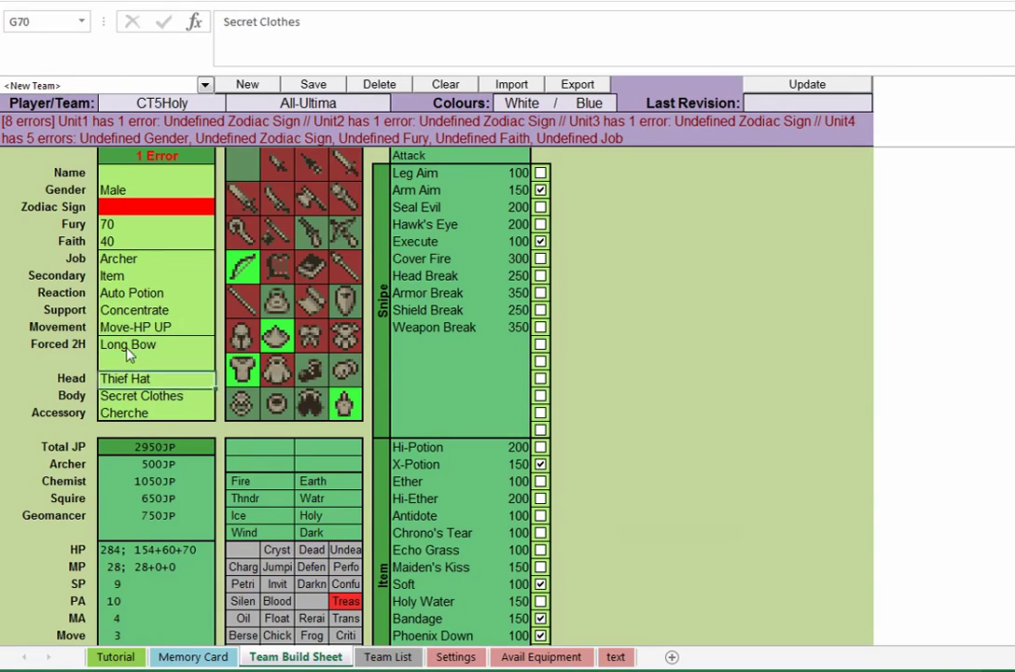
pyautogui.press('Down')
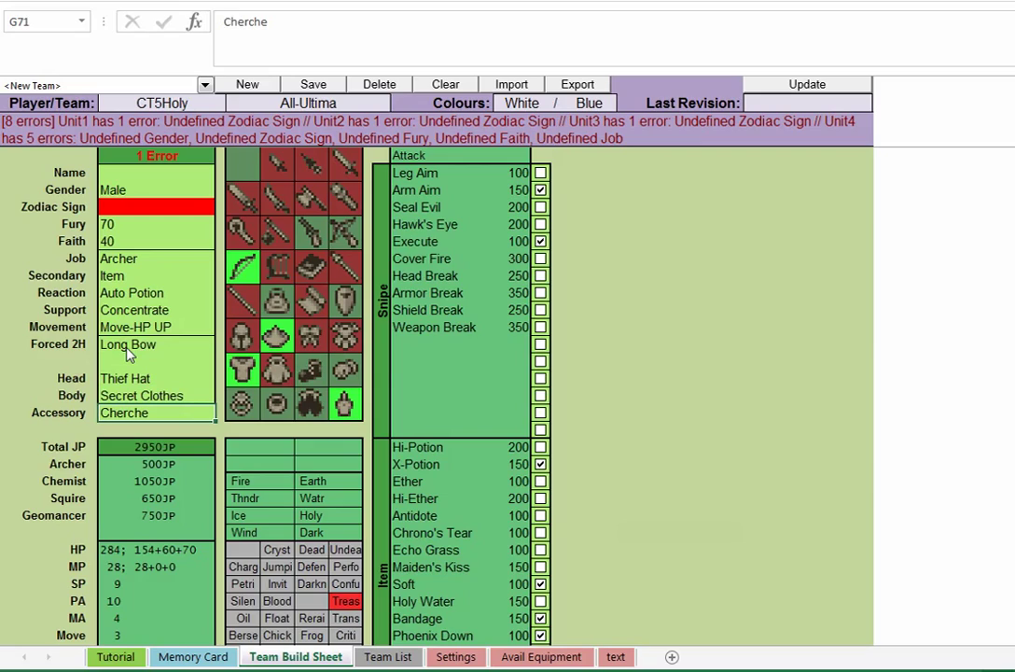
pyautogui.write('Spr')
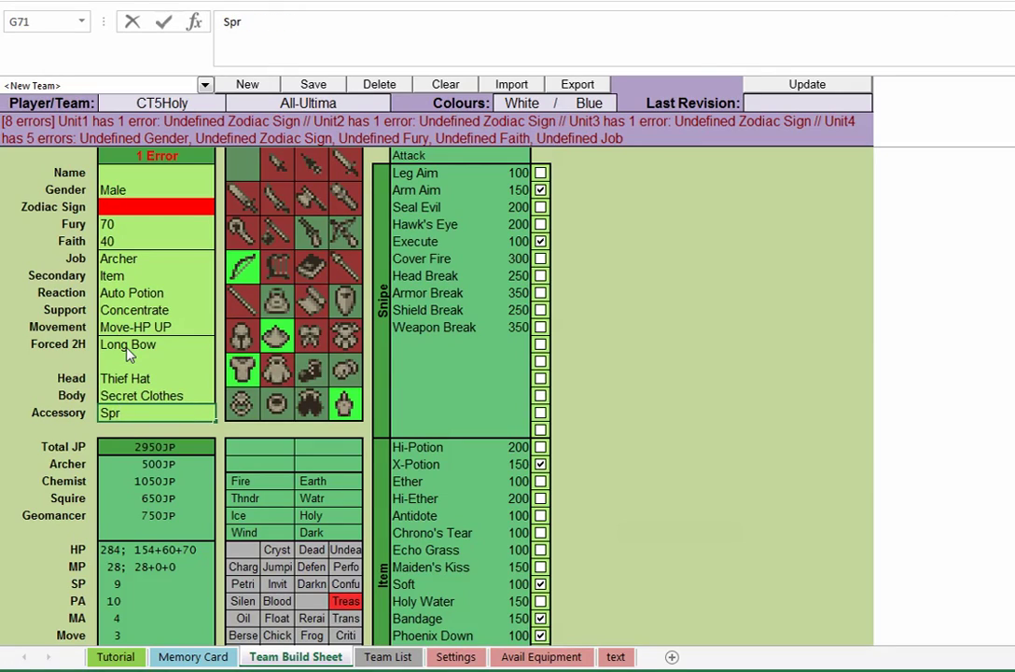
pyautogui.write('int Shoes')
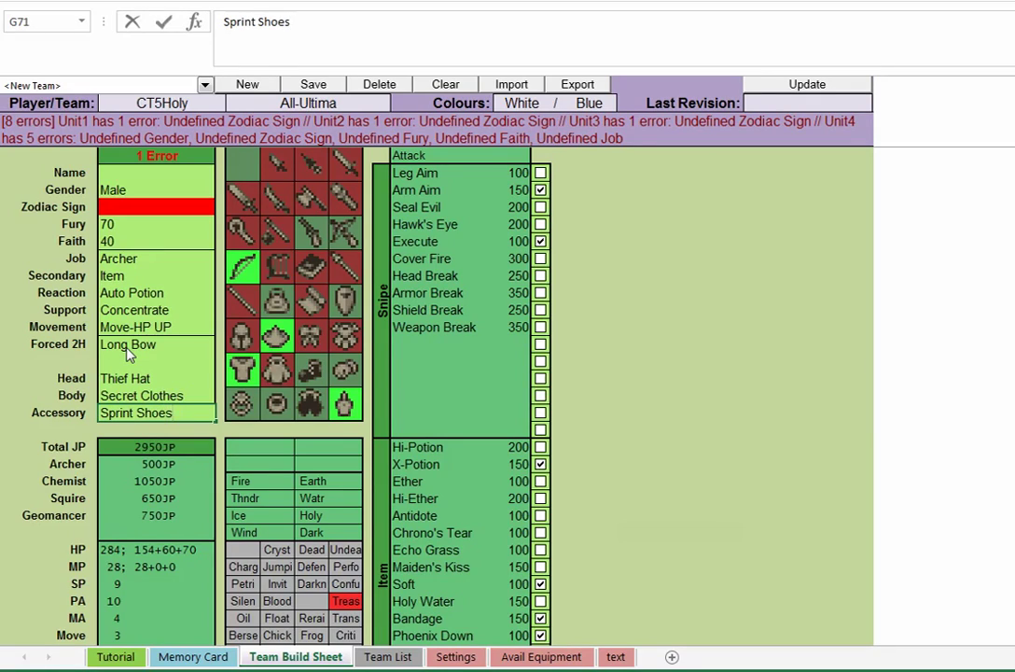
pyautogui.press('Up')
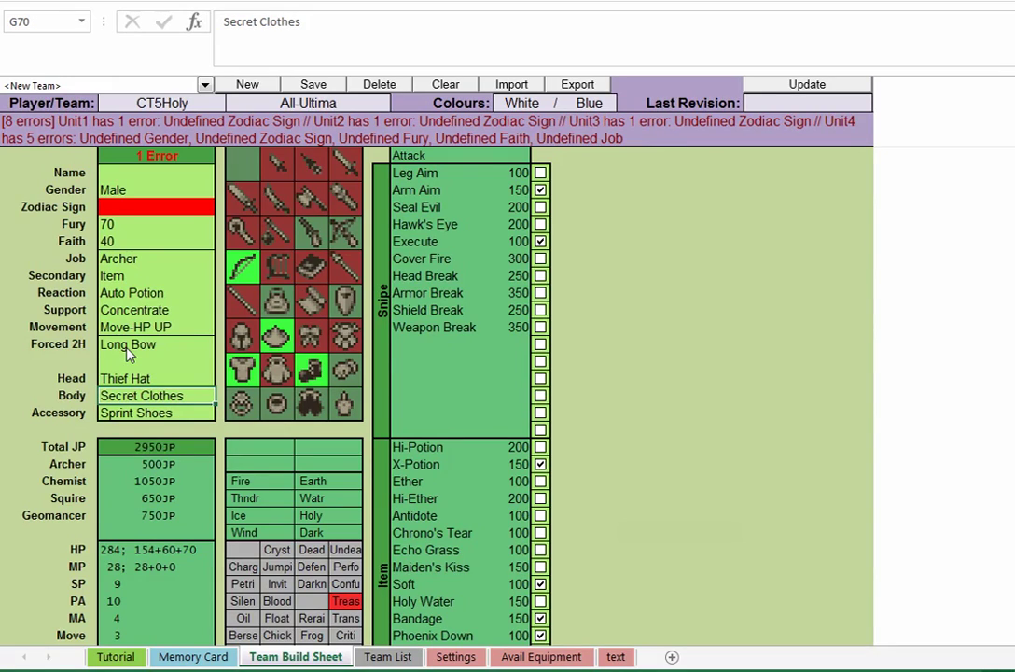
pyautogui.scroll(-1, 11, 518)
pyautogui.scroll(1, 19, 546)
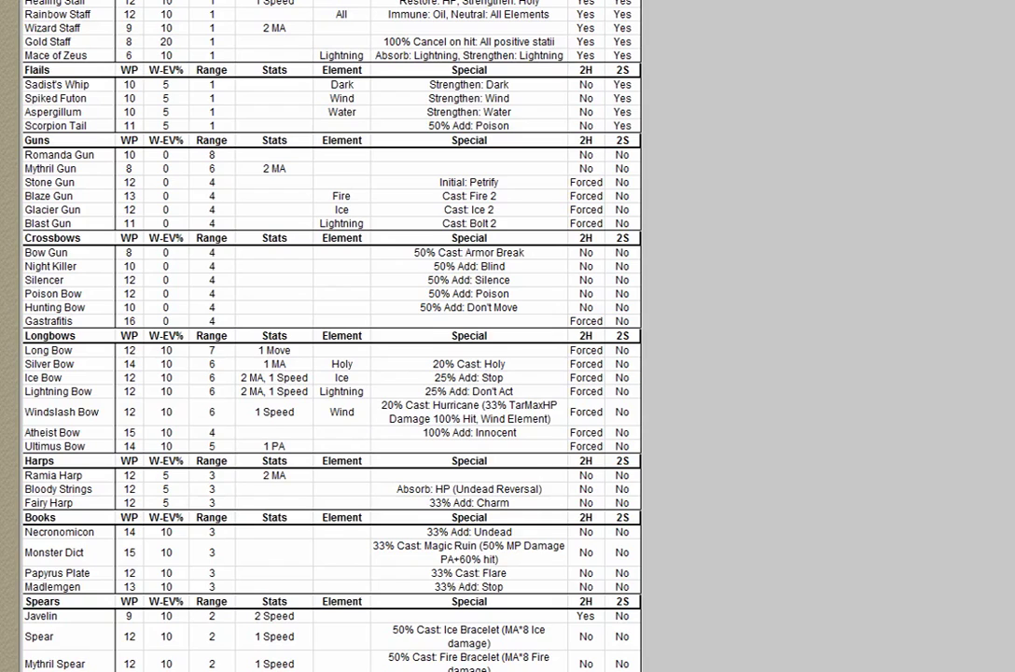
# Return to the team build spreadsheet and review the Mediator's and Archer's skills, equipment and stats
pyautogui.hotkey('alt', 'Tab')
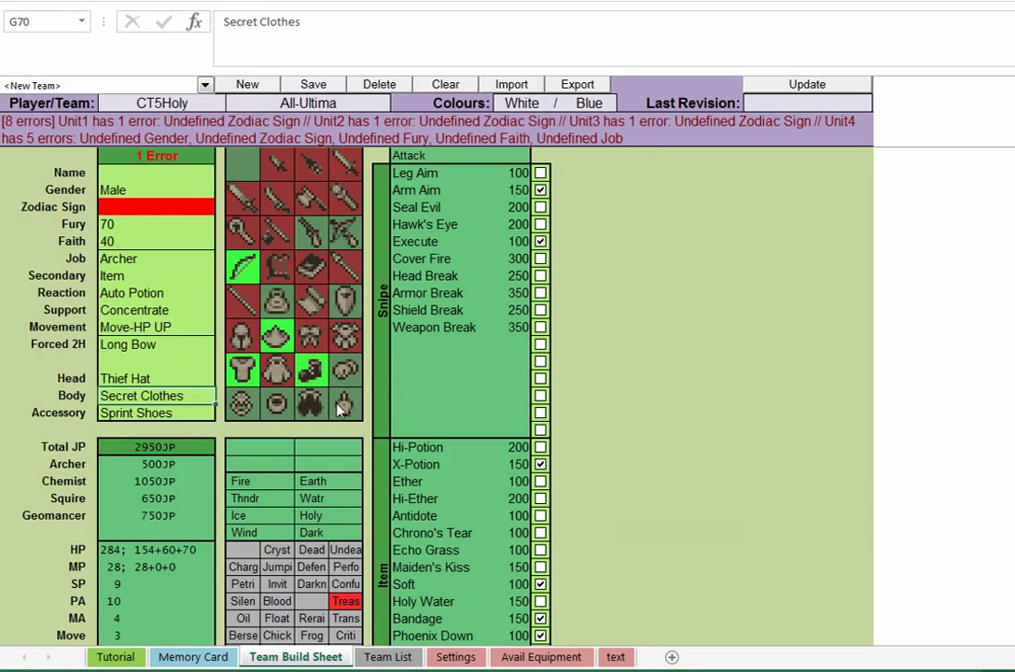
pyautogui.scroll(12, 340, 411)
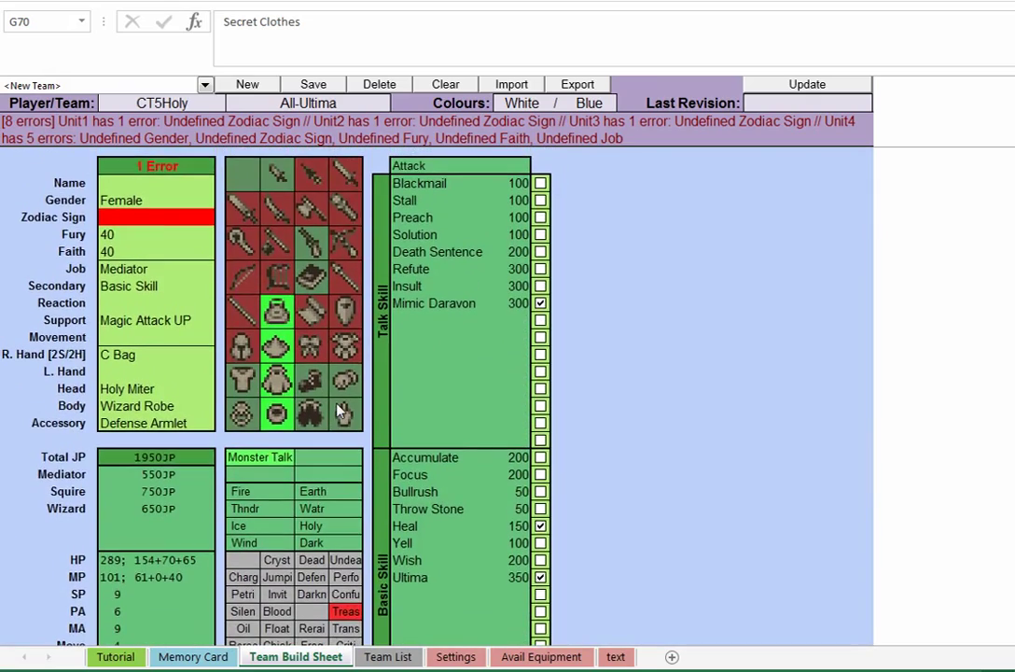
pyautogui.scroll(-13, 341, 410)
pyautogui.scroll(-11, 341, 413)
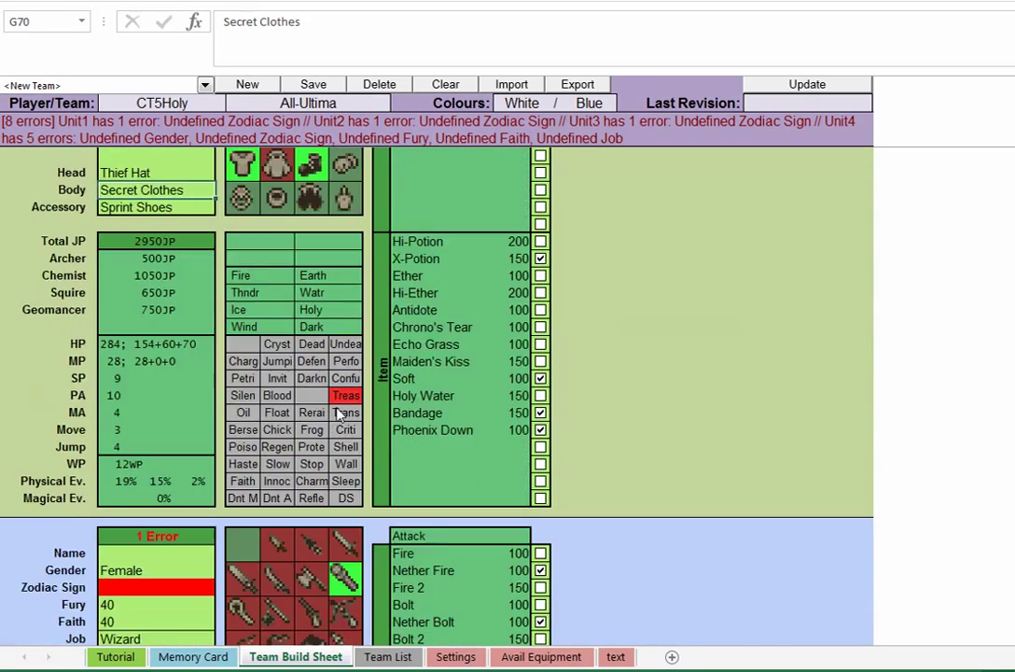
pyautogui.scroll(3, 341, 413)
pyautogui.scroll(7, 341, 413)
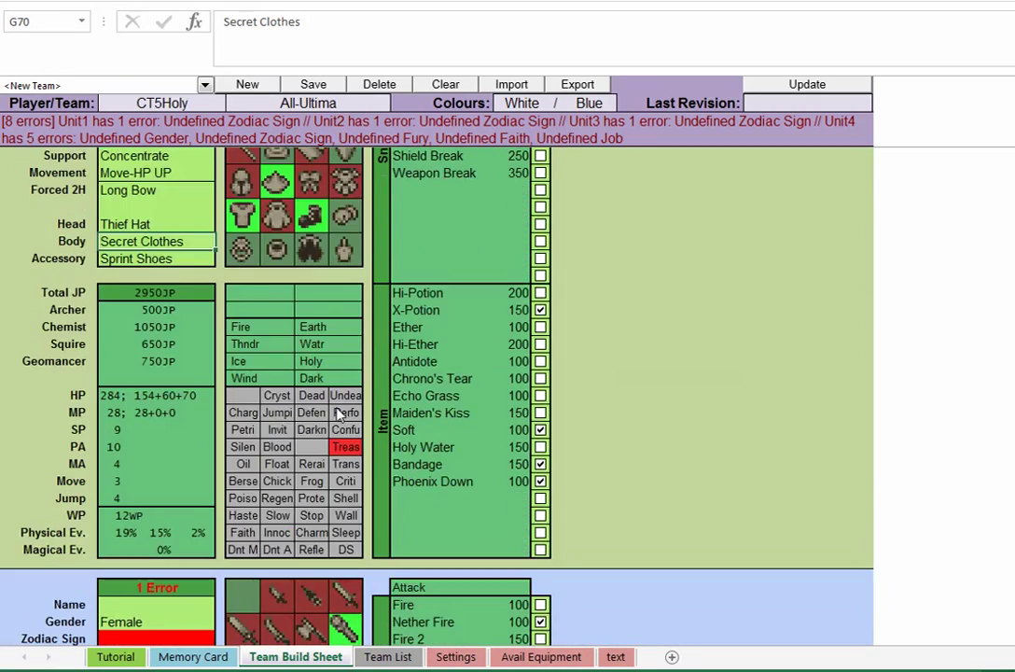
pyautogui.scroll(-1, 340, 413)
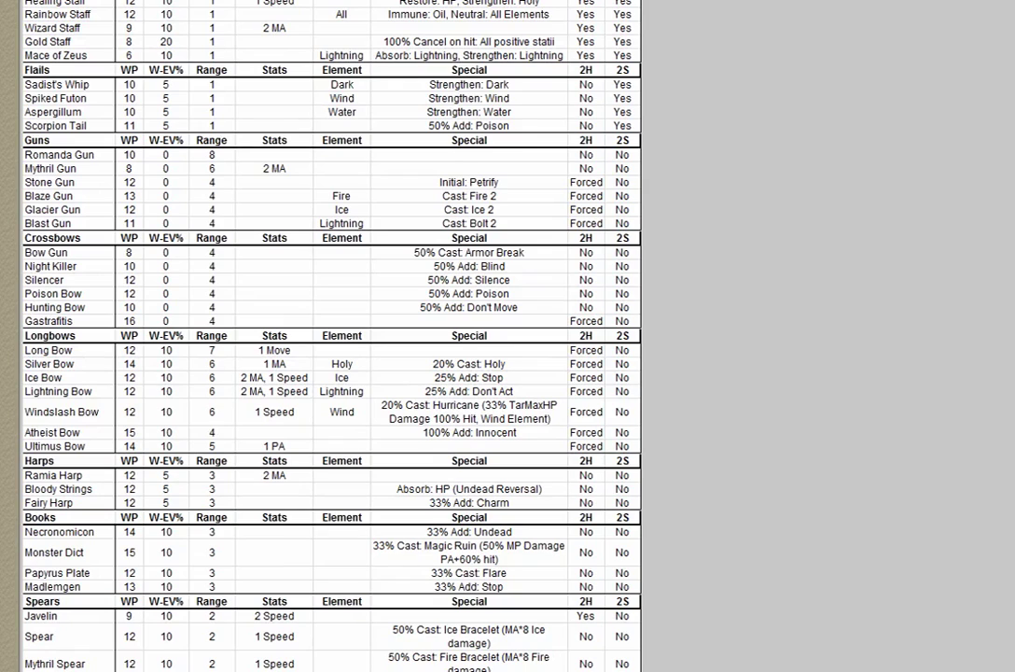
# Switch to the Master Guide and examine the weapons table from rods and guns through to bags and cloths
pyautogui.scroll(4, 31, 476)
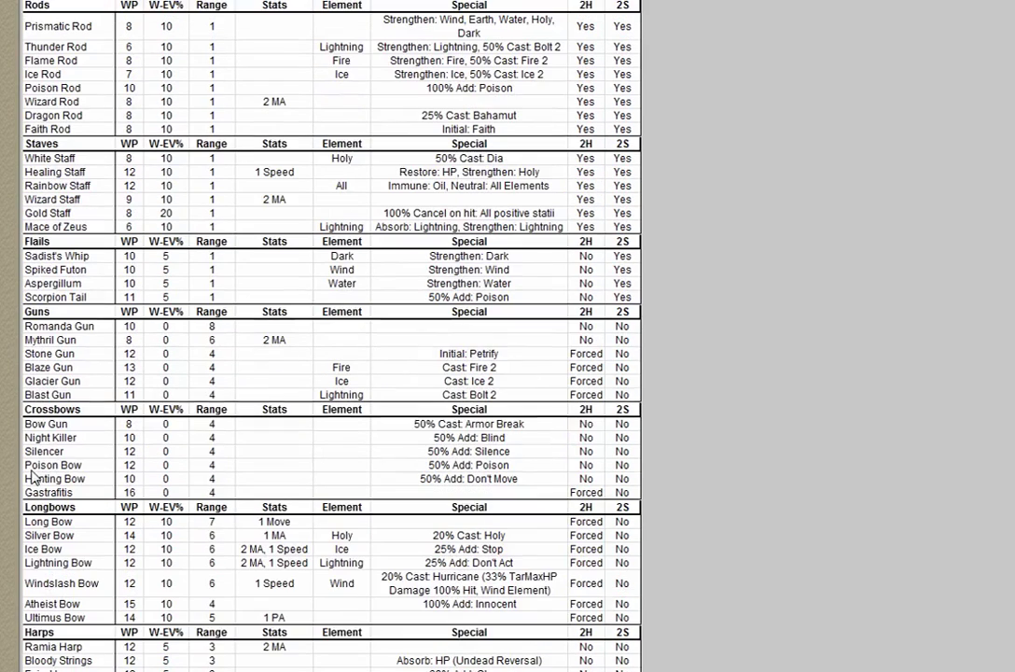
pyautogui.scroll(-2, 31, 477)
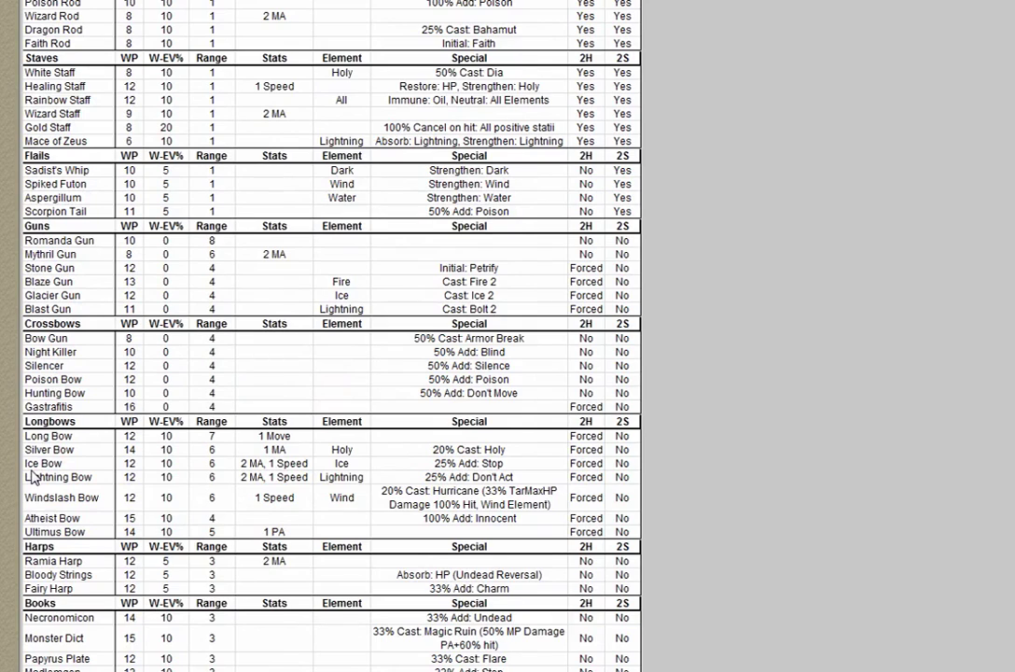
pyautogui.scroll(2, 30, 477)
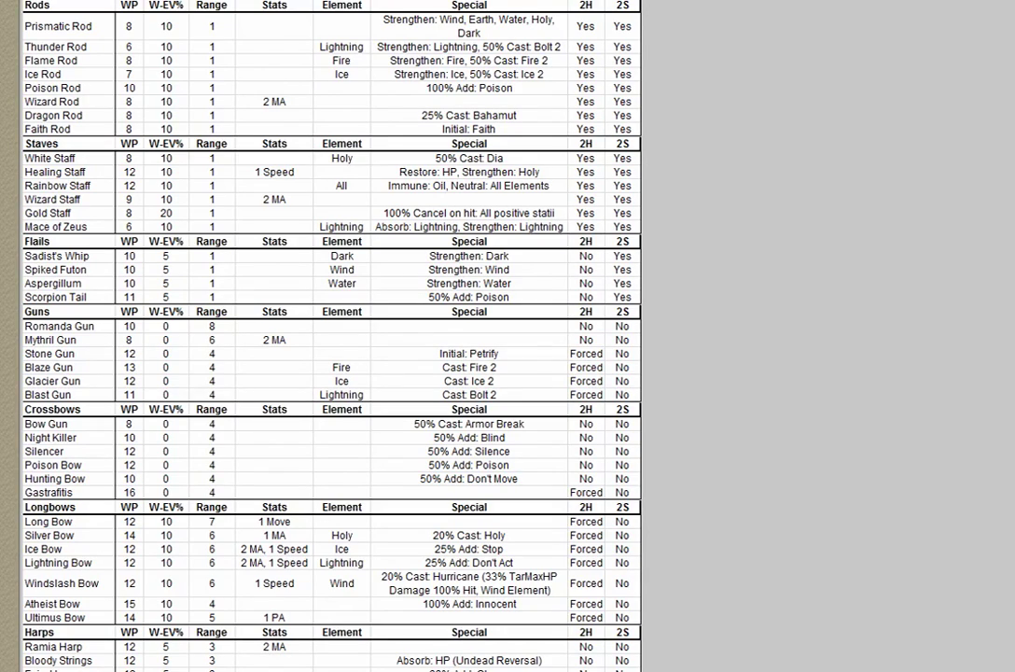
pyautogui.scroll(-5, 331, 336)
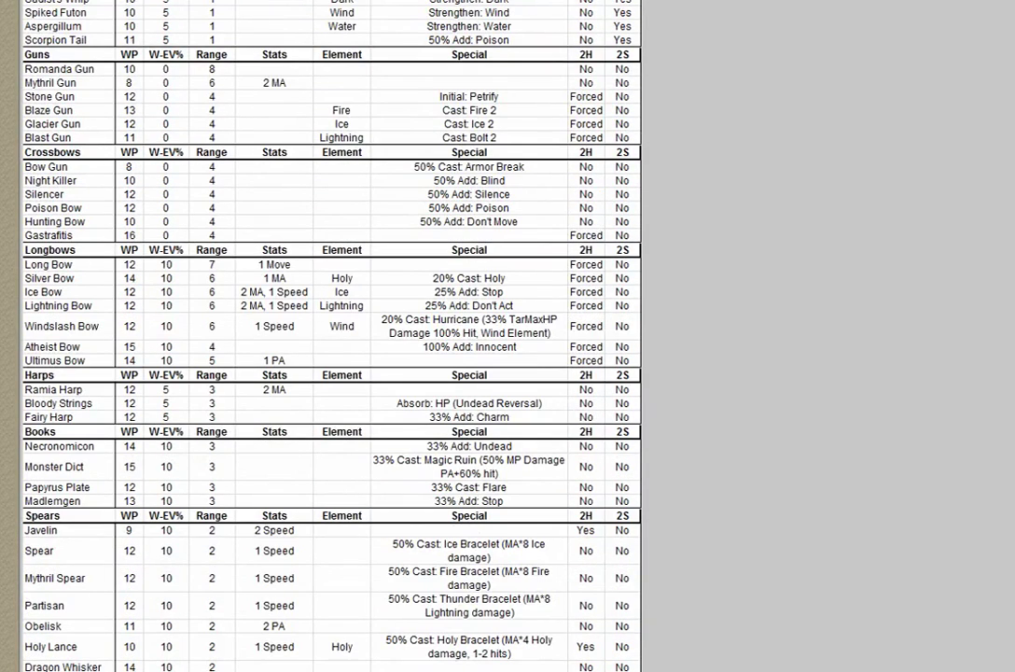
pyautogui.scroll(-3, 331, 336)
pyautogui.scroll(-2, 331, 336)
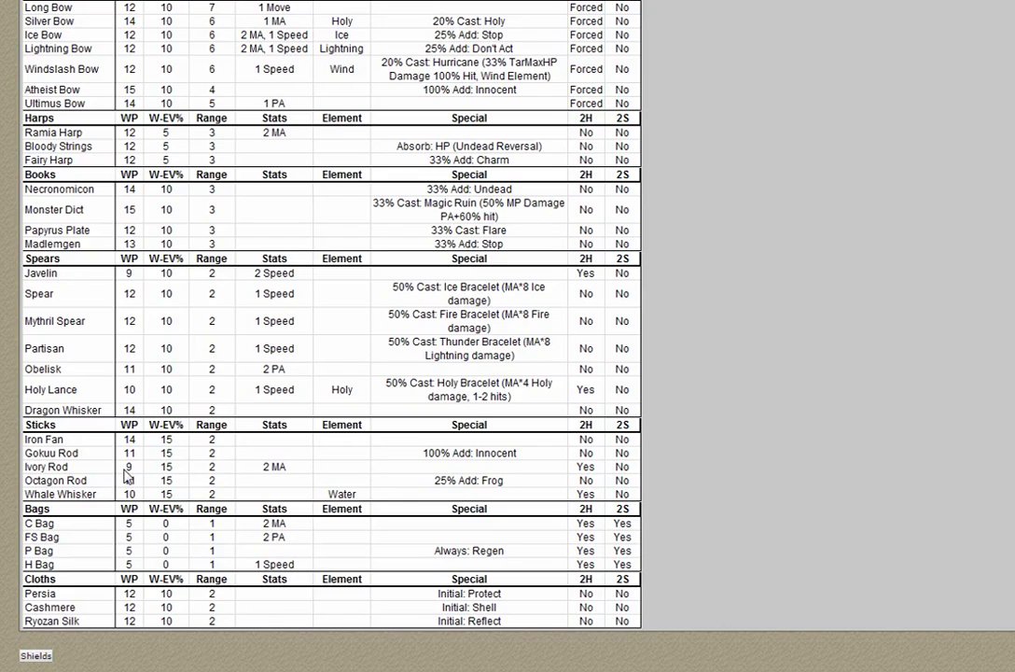
# Check the weapon damage formulas, the generic class stats and each class's equippable items in the Master Guide
pyautogui.scroll(15, 128, 476)
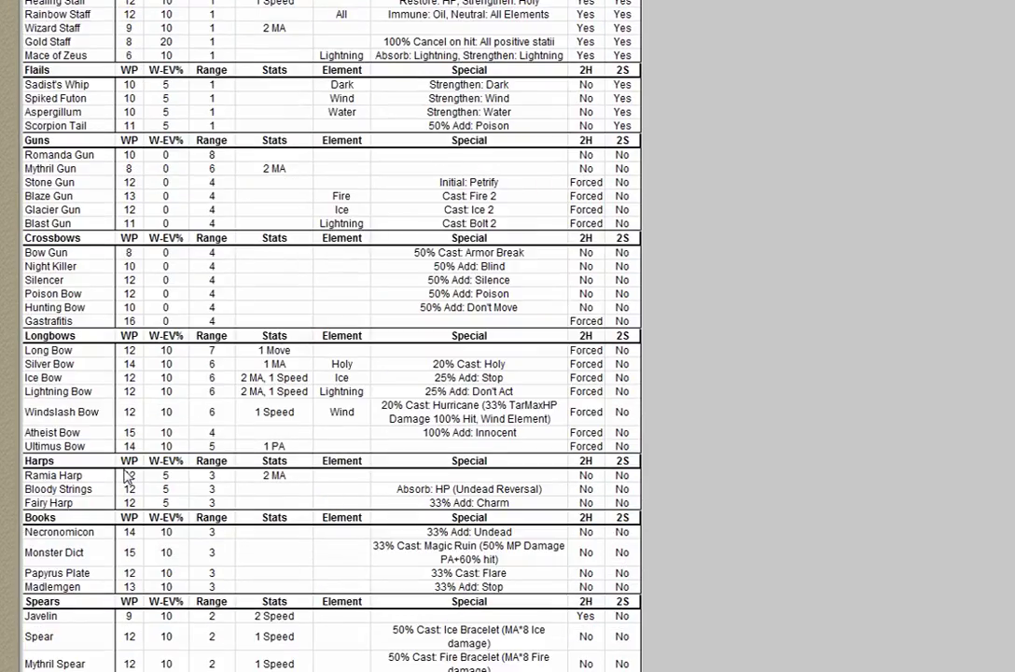
pyautogui.scroll(5, 128, 476)
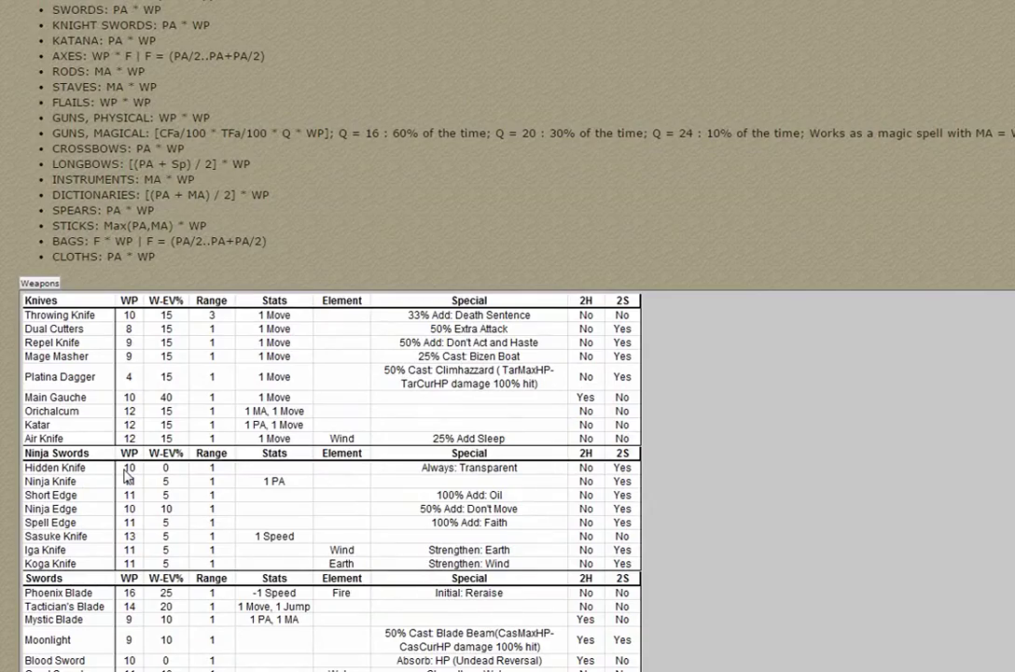
pyautogui.scroll(20, 128, 476)
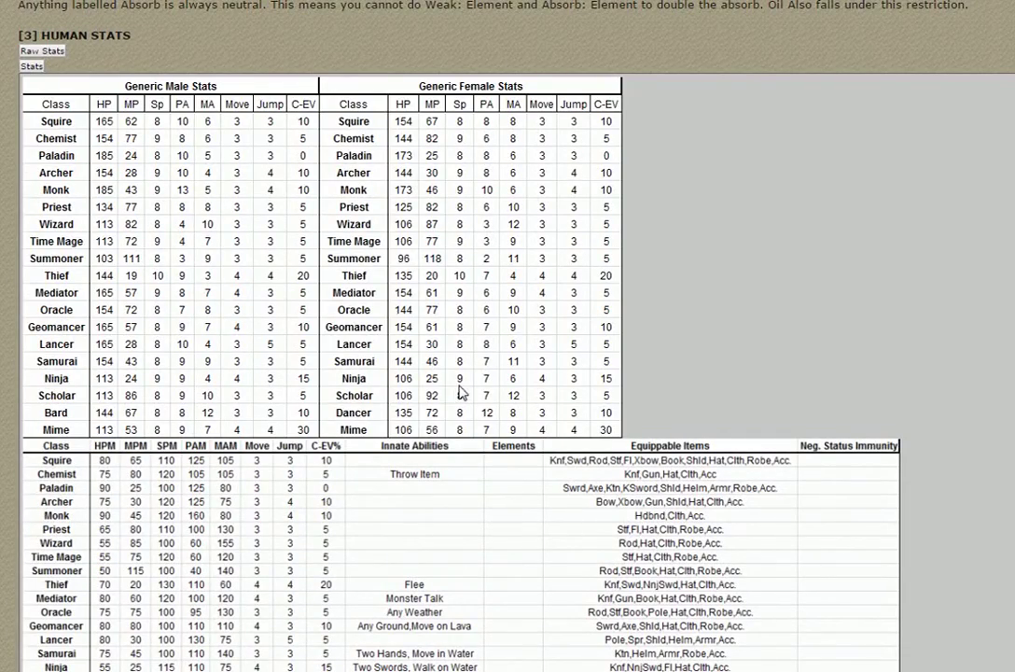
pyautogui.scroll(-20, 425, 476)
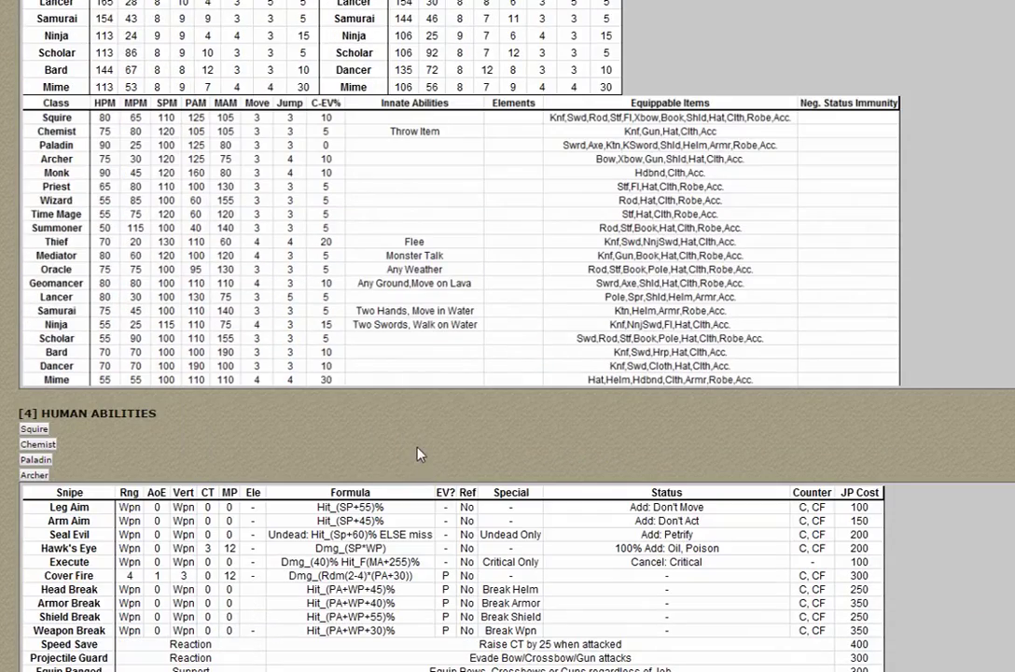
pyautogui.scroll(-20, 445, 570)
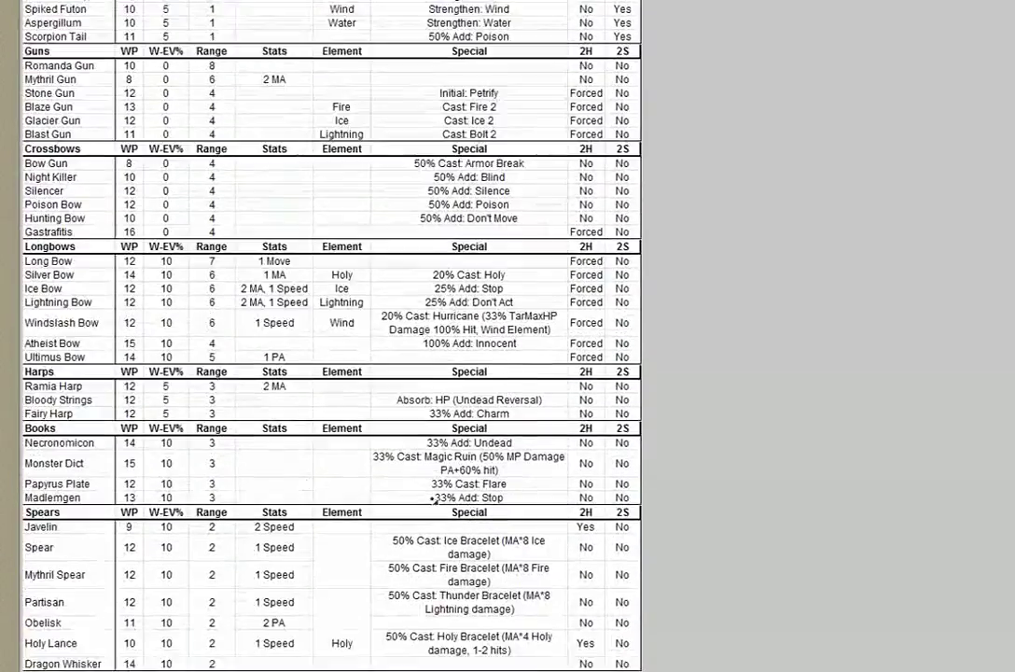
# Compare the longbows, harps, books, spears, sticks and bags by power, range and special effects in the weapons table
pyautogui.scroll(1, 464, 396)
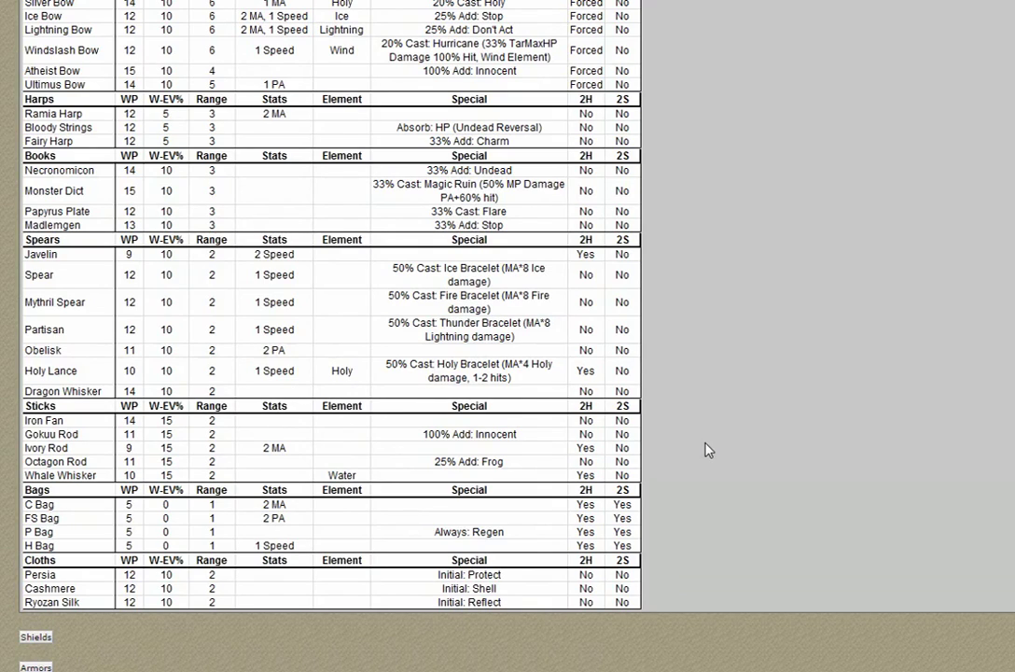
pyautogui.scroll(1, 707, 451)
pyautogui.scroll(1, 708, 451)
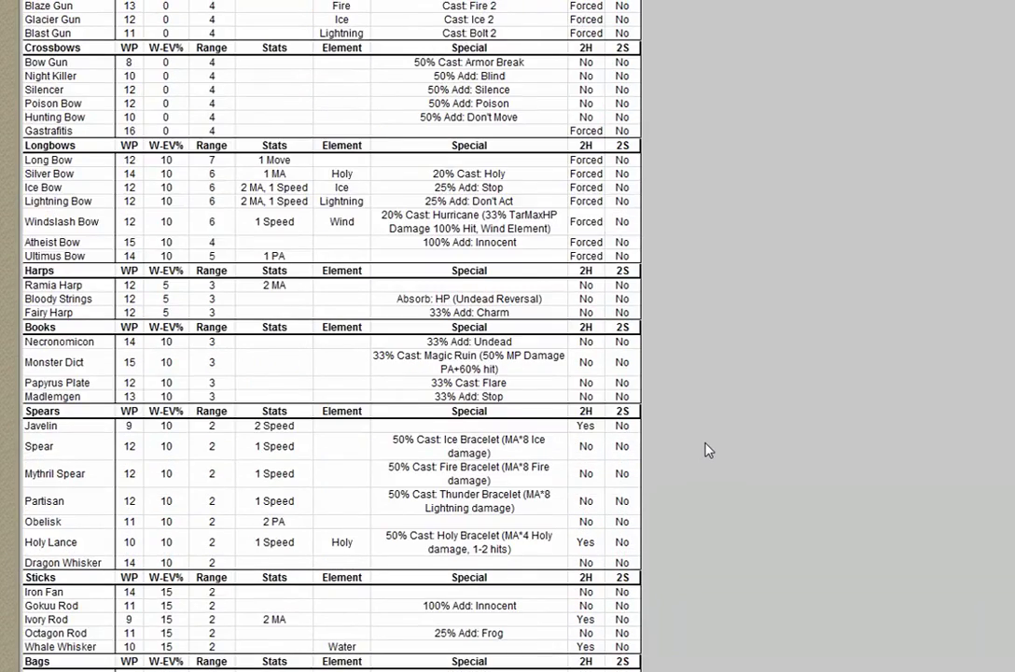
pyautogui.scroll(-2, 707, 451)
pyautogui.scroll(1, 707, 450)
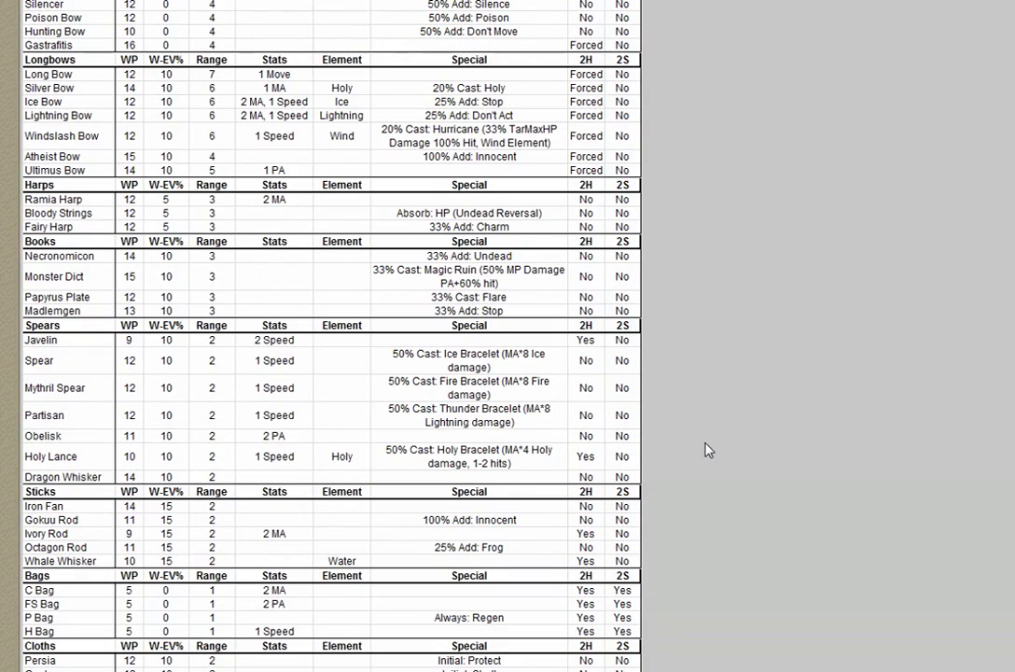
pyautogui.scroll(1, 707, 451)
pyautogui.scroll(-3, 708, 450)
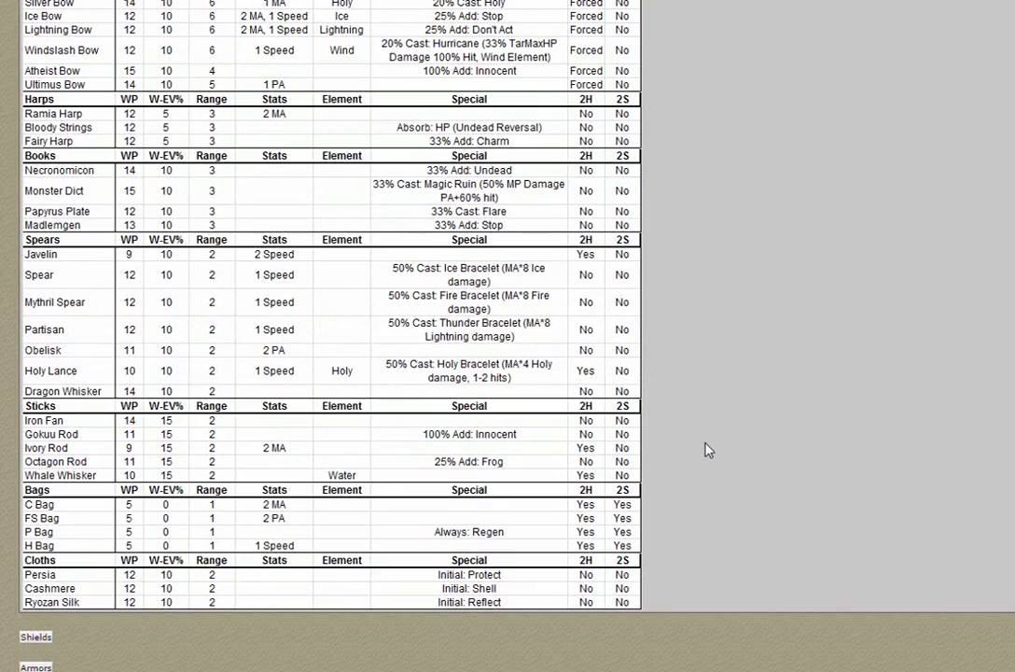
pyautogui.scroll(1, 708, 451)
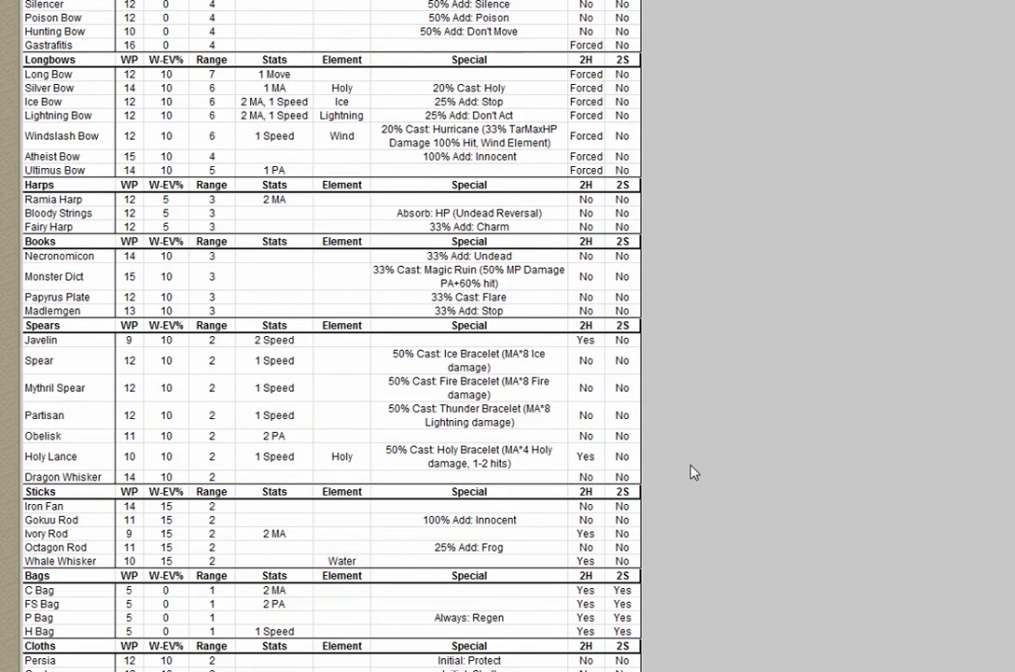
pyautogui.scroll(2, 694, 473)
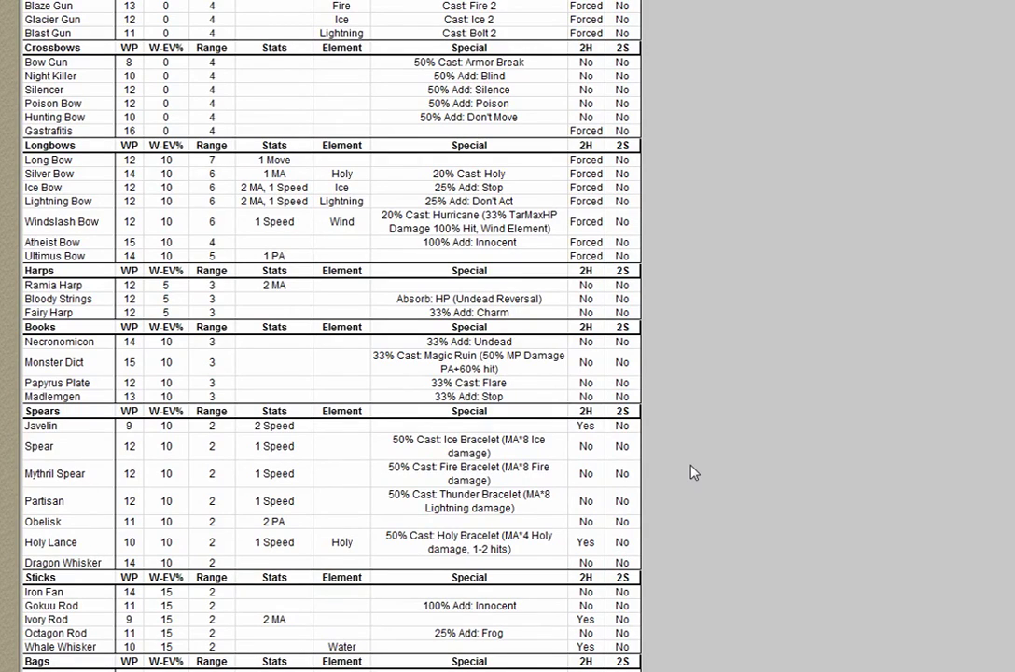
# Examine the knives, swords, knight swords, katanas, axes, rods, staves and flails in the weapons table
pyautogui.scroll(6, 694, 473)
pyautogui.scroll(4, 694, 473)
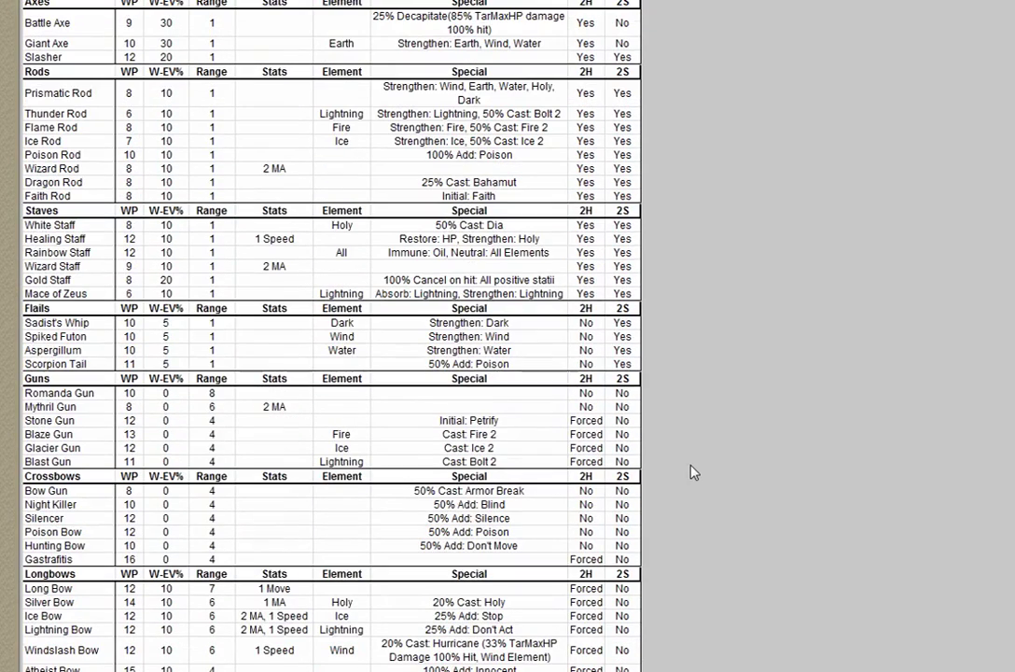
pyautogui.scroll(4, 694, 473)
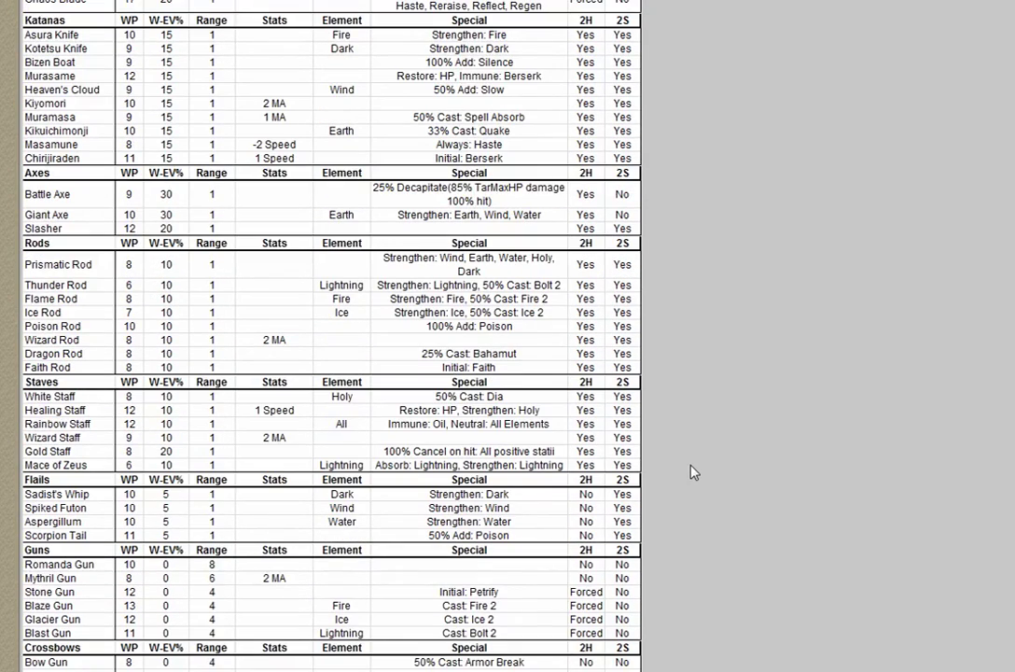
pyautogui.scroll(3, 695, 474)
pyautogui.scroll(-3, 694, 473)
pyautogui.scroll(4, 694, 473)
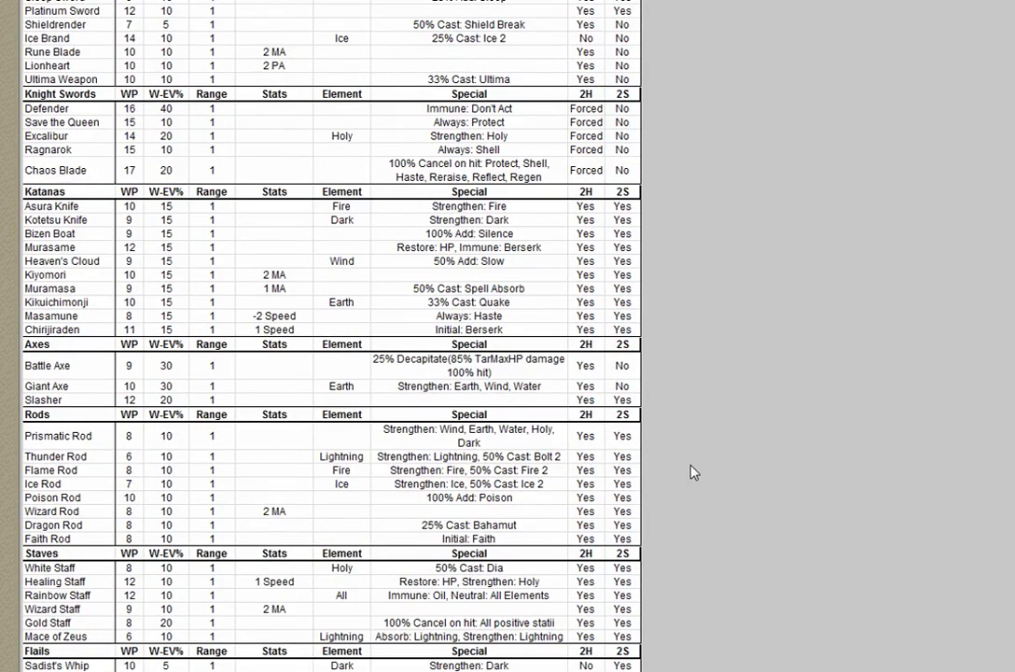
pyautogui.scroll(4, 694, 473)
pyautogui.scroll(4, 694, 474)
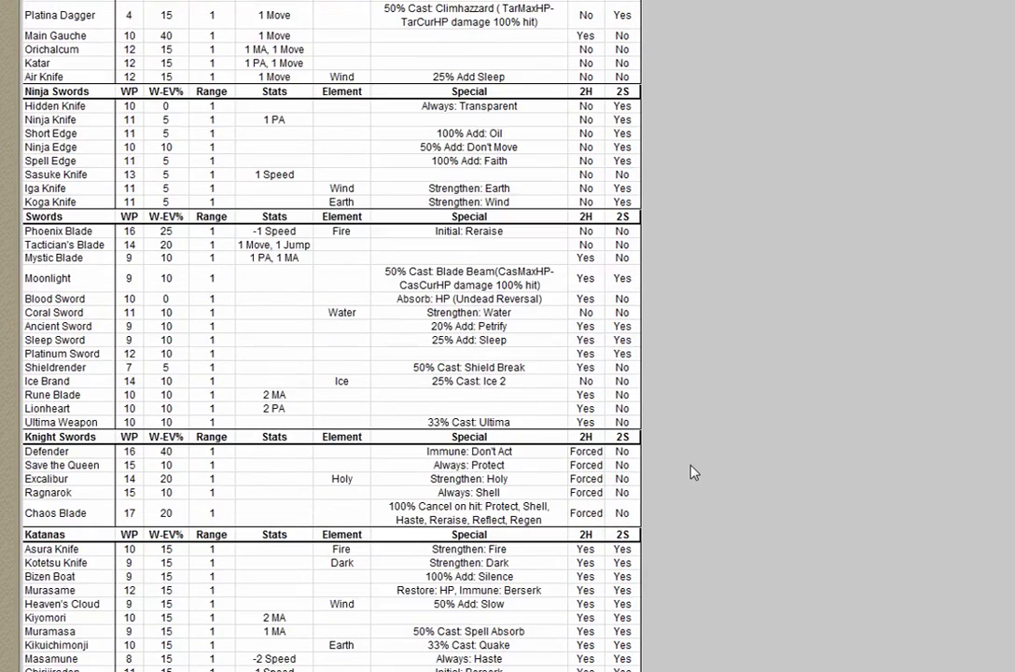
pyautogui.scroll(2, 693, 473)
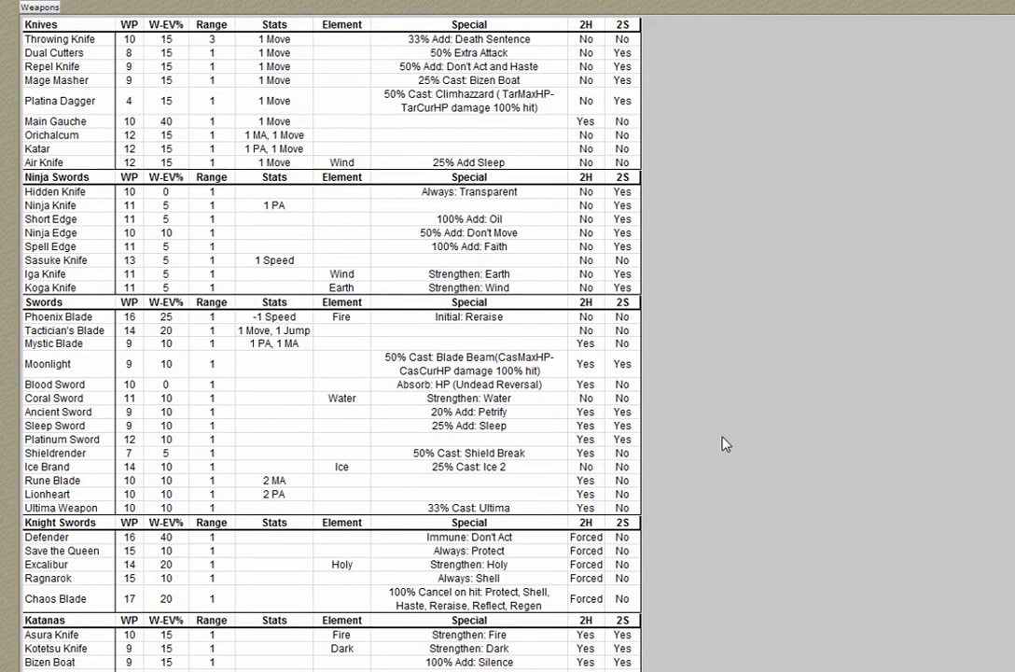
pyautogui.scroll(-2, 725, 445)
pyautogui.scroll(2, 725, 446)
pyautogui.scroll(-5, 840, 386)
pyautogui.scroll(-3, 839, 387)
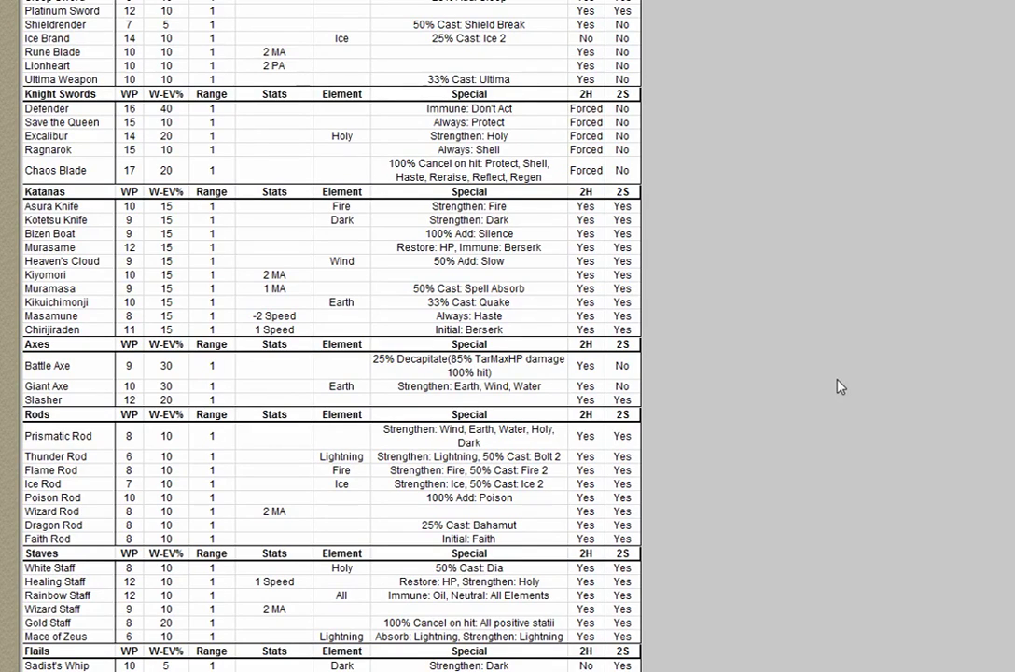
pyautogui.scroll(-6, 837, 386)
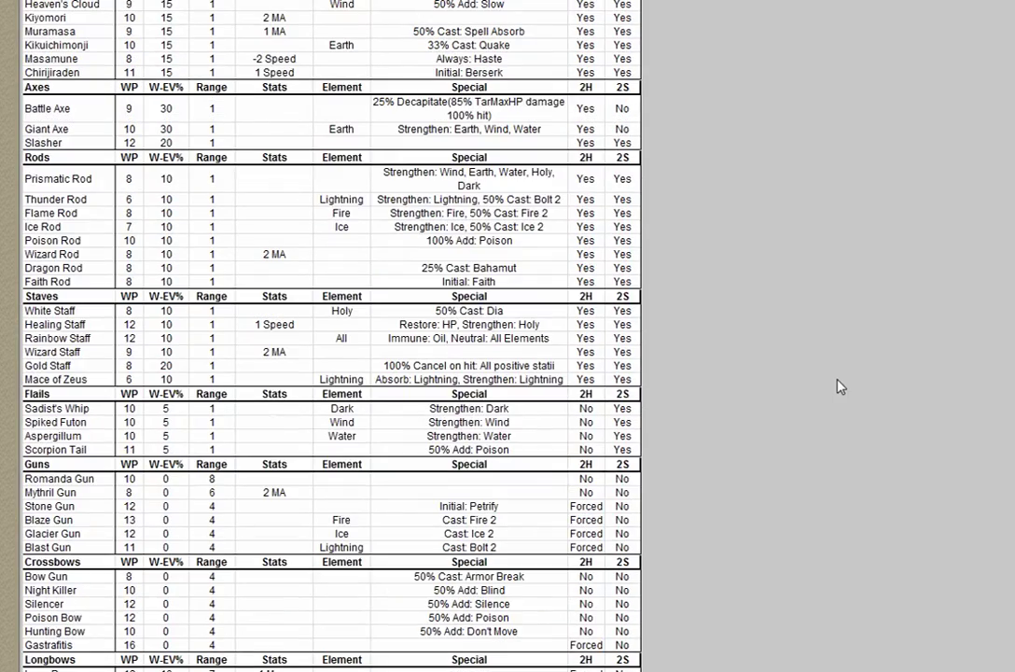
# Expand the Squire's Basic Skill table under Human Abilities and briefly check the Priest's White Magic table
pyautogui.middleClick(837, 385)
pyautogui.scroll(15, 813, 246)
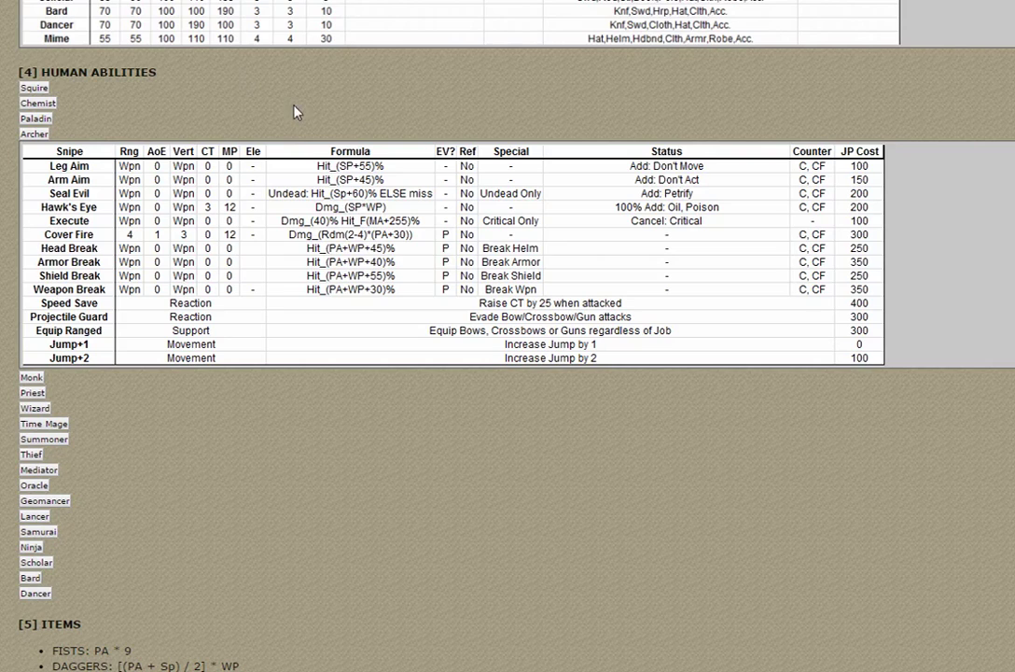
pyautogui.click(33, 88)
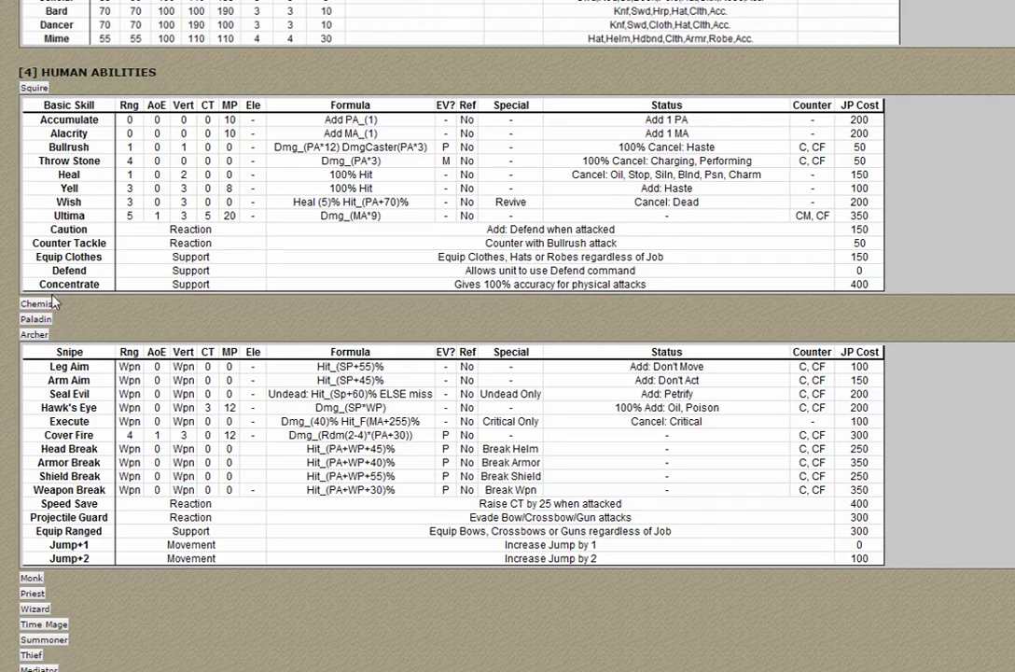
pyautogui.click(32, 593)
pyautogui.scroll(-1, 37, 594)
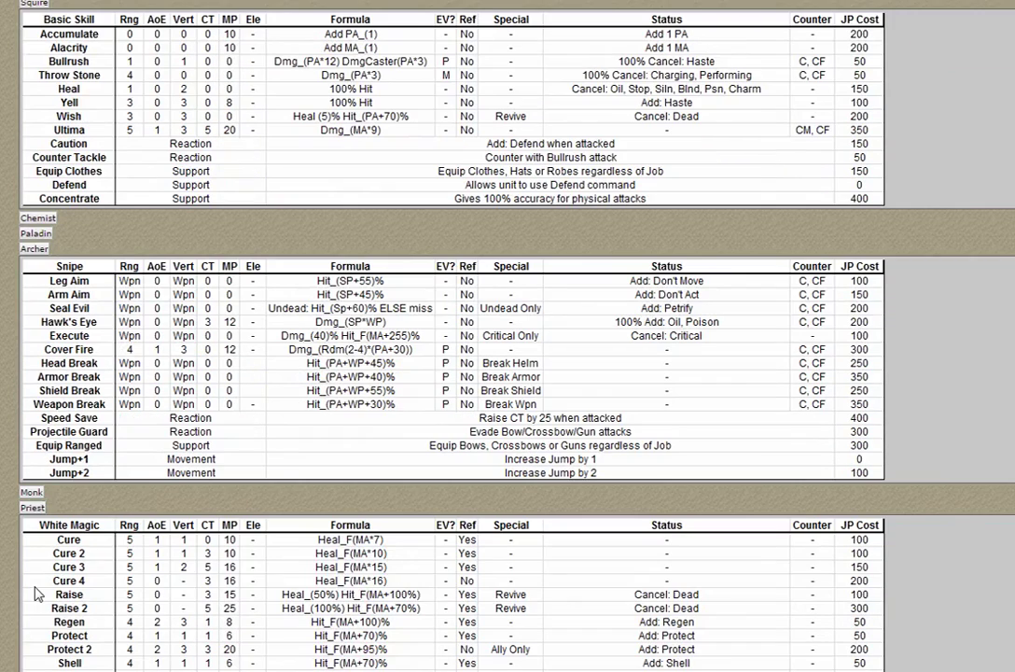
pyautogui.click(32, 508)
pyautogui.scroll(1, 186, 177)
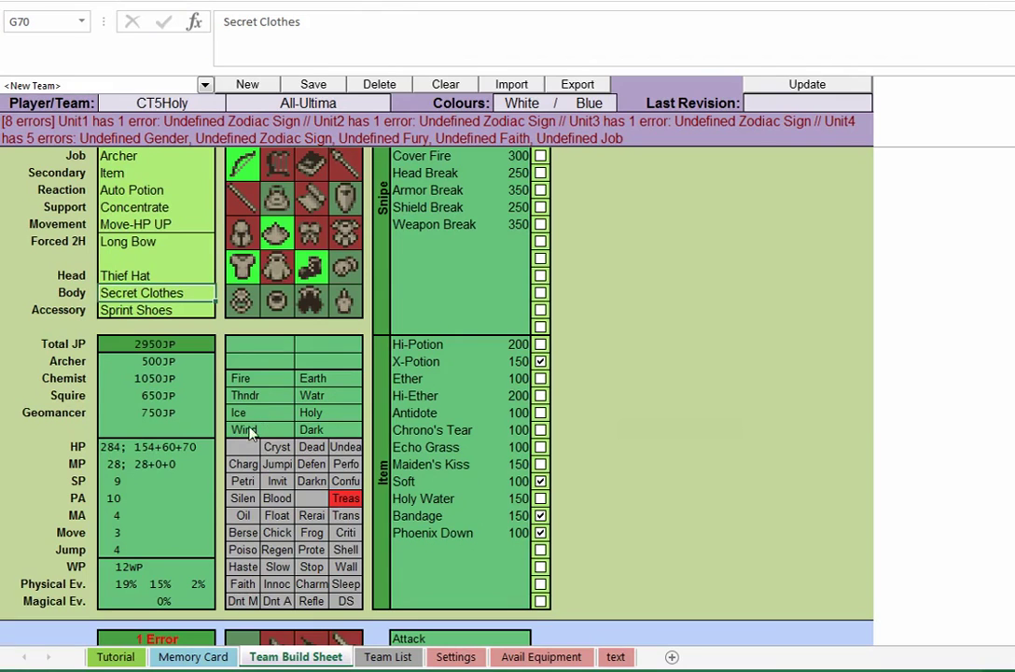
# Review the Archer's Snipe and Item skills, equipment and stats in the team build spreadsheet
pyautogui.scroll(4, 250, 431)
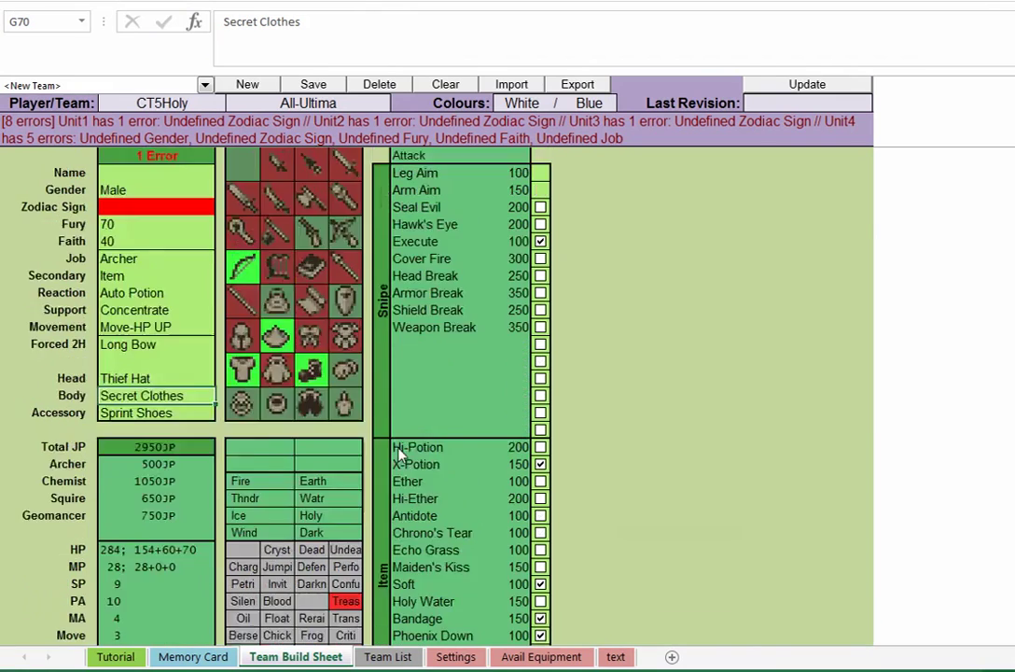
pyautogui.scroll(-3, 478, 364)
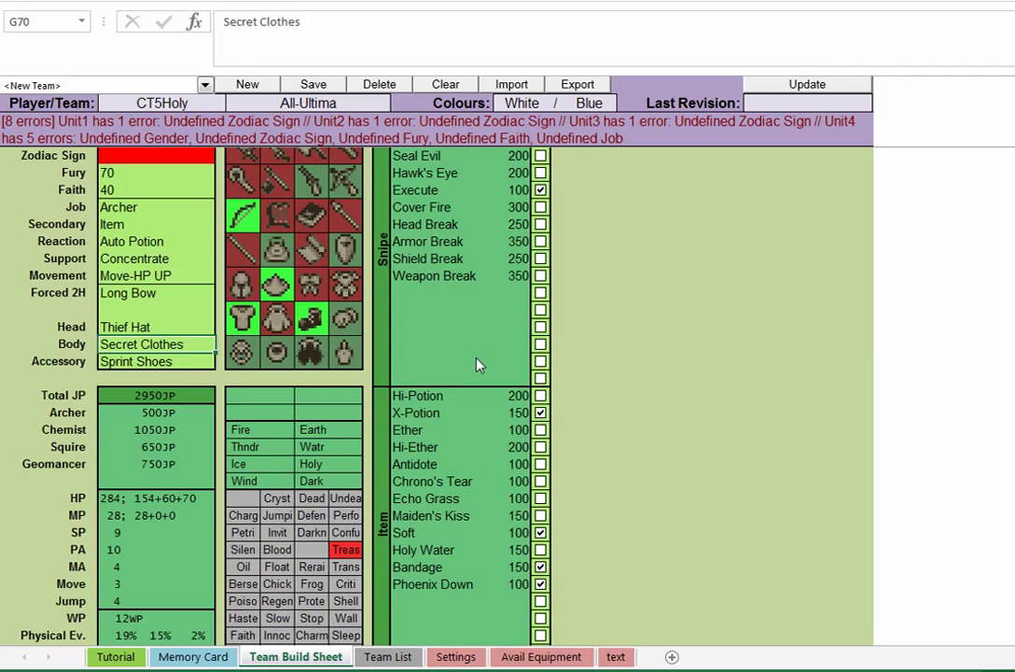
pyautogui.scroll(1, 477, 364)
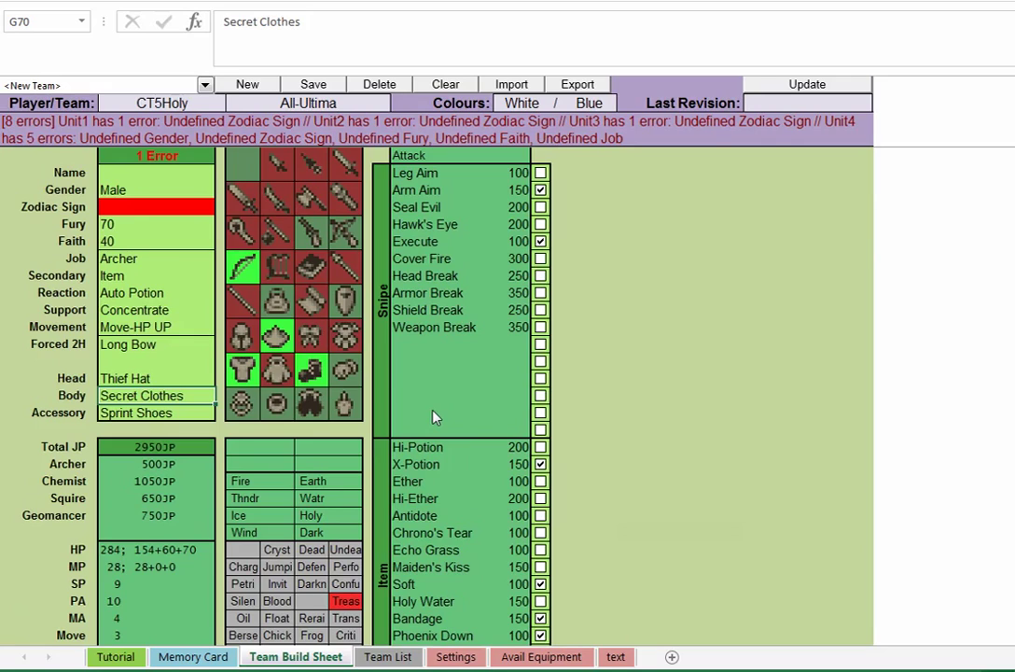
pyautogui.scroll(-1, 435, 415)
pyautogui.scroll(1, 439, 336)
pyautogui.scroll(-2, 444, 375)
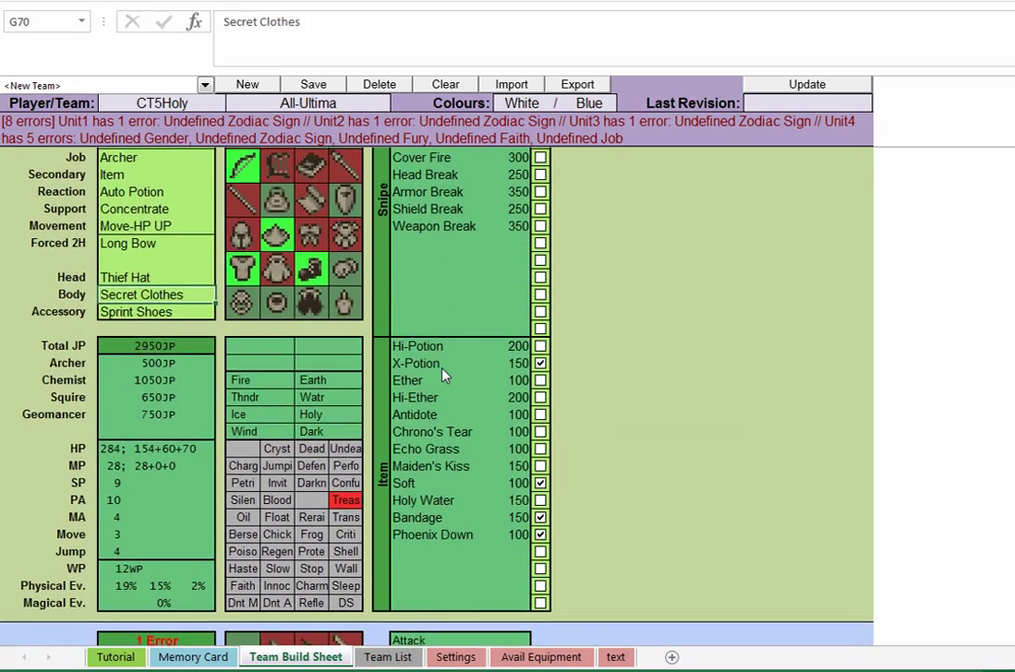
pyautogui.scroll(3, 444, 375)
pyautogui.scroll(-1, 444, 373)
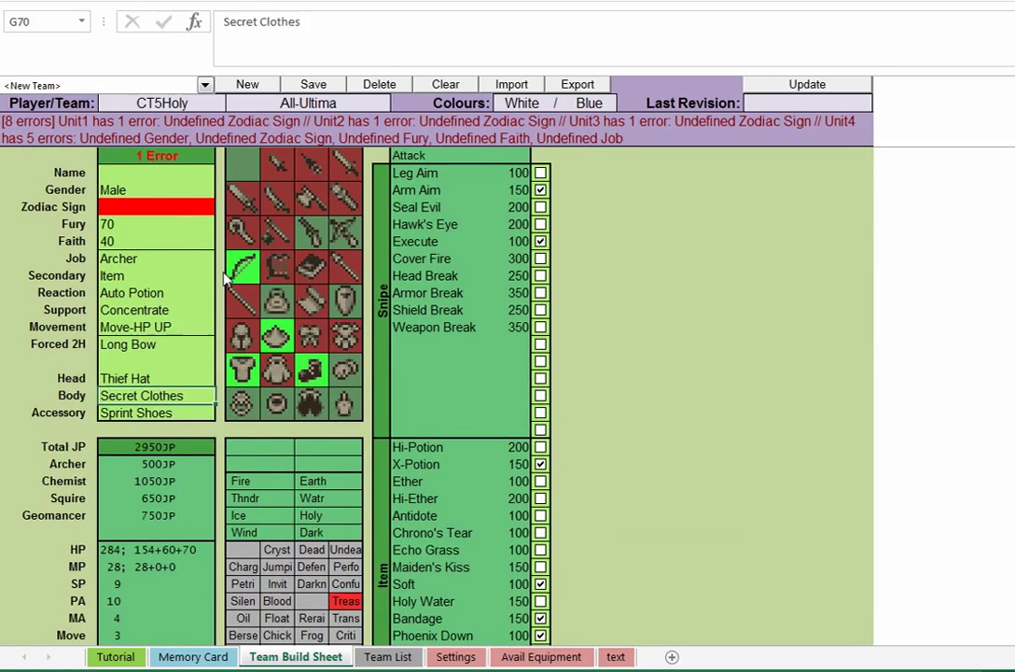